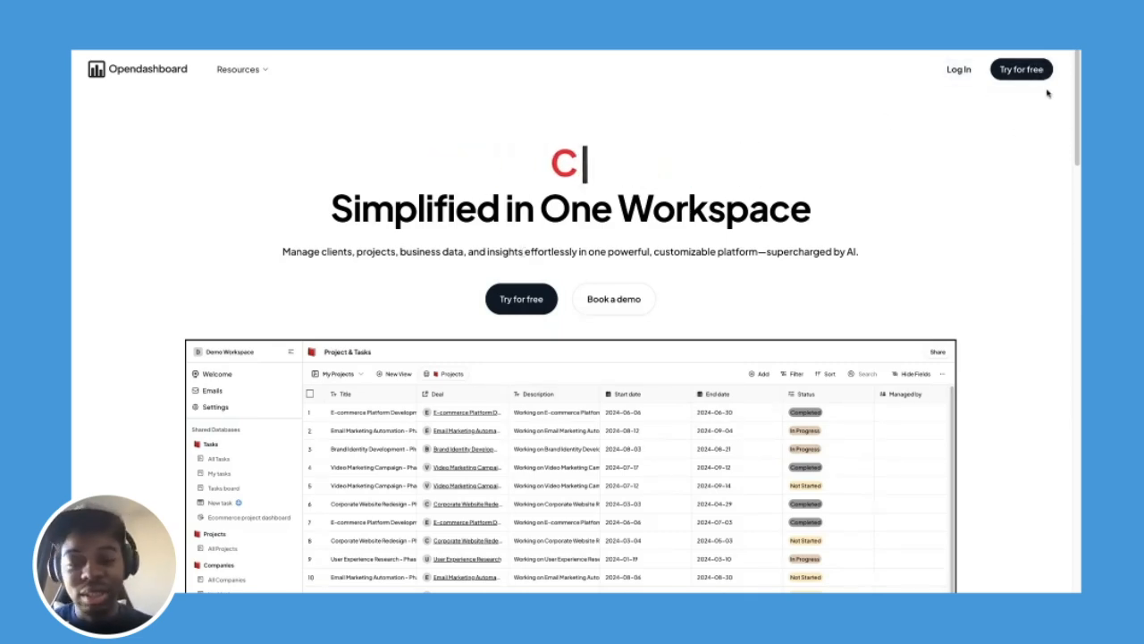
Log in and create a new workspace named 'Opendashboard Webinar Workspace'.
click(959, 70)
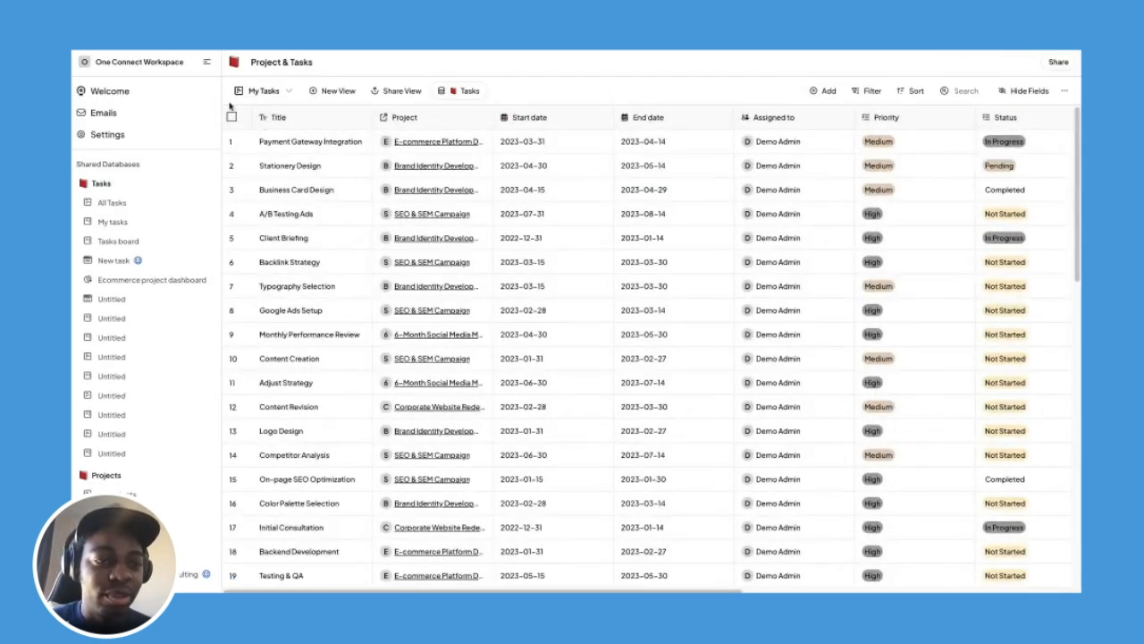
click(178, 66)
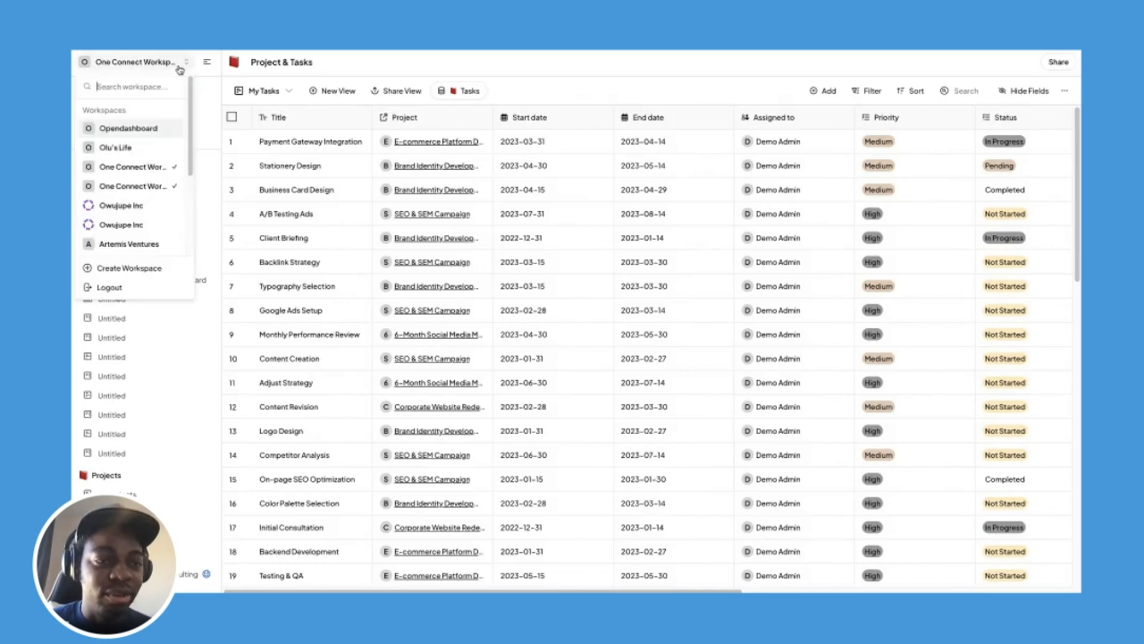
click(139, 269)
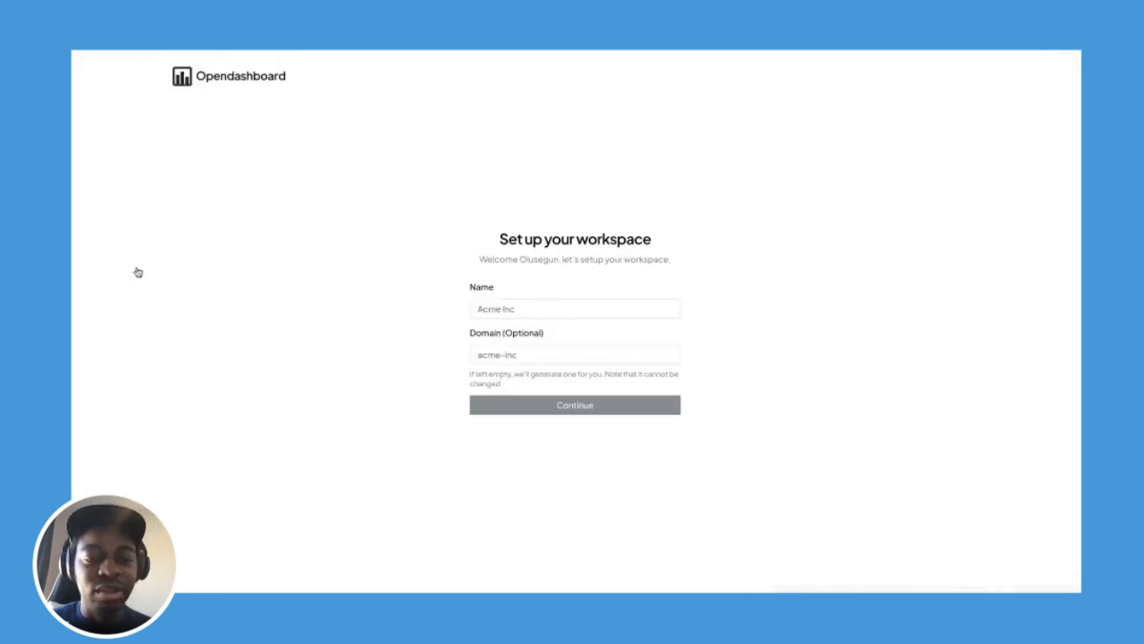
click(504, 309)
text(Opn)
key(BackSpace)
text(e)
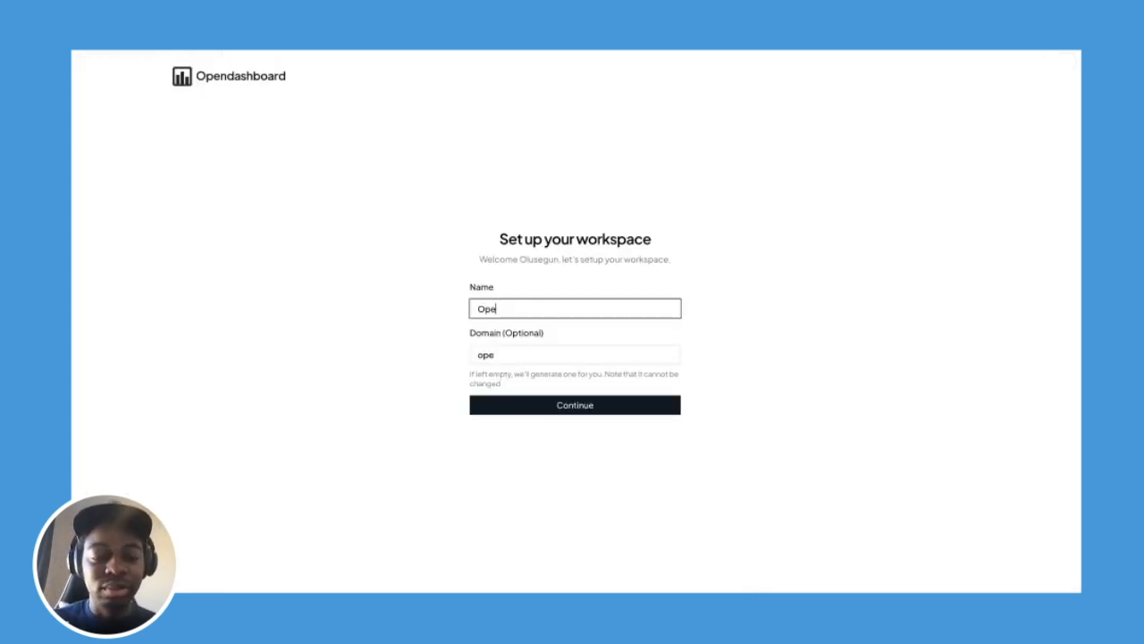
text(ndashboard)
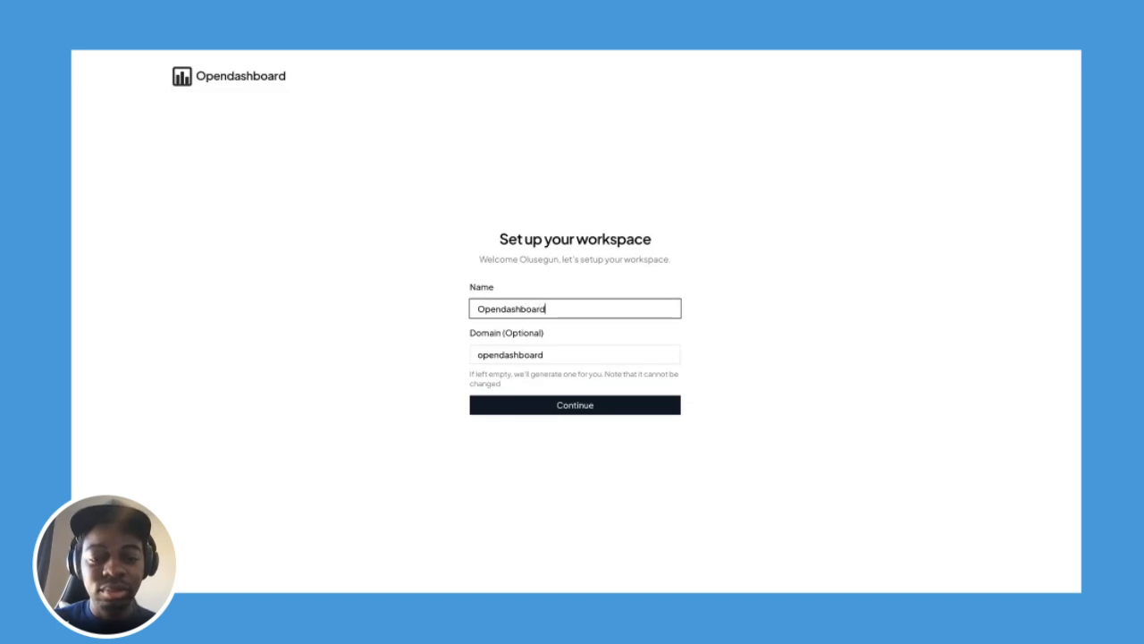
text( Webinar Workspace)
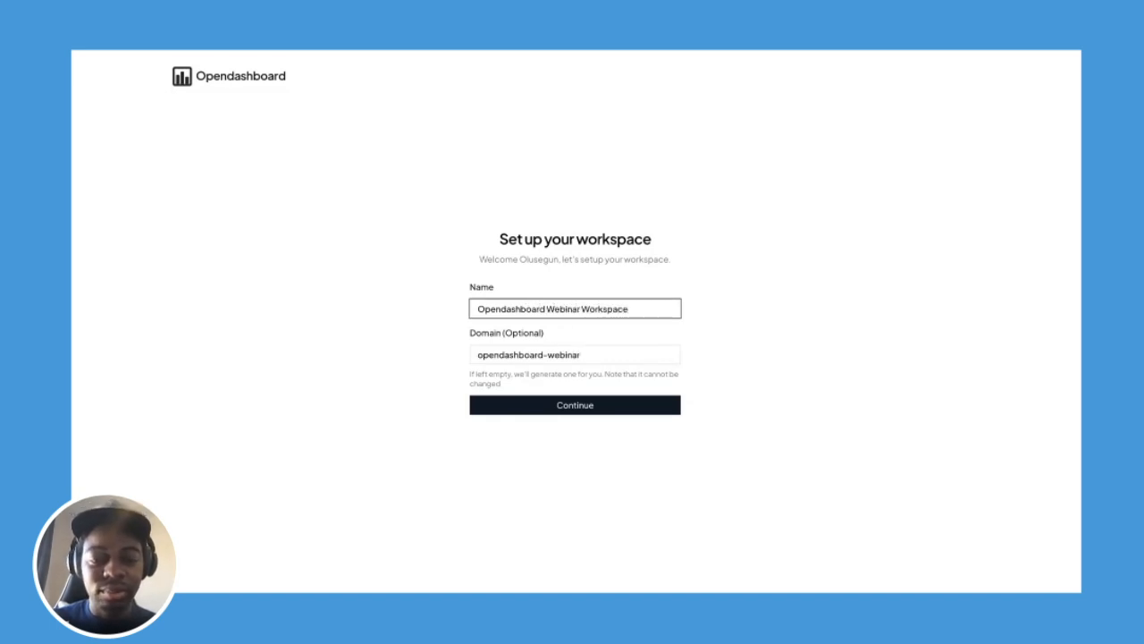
key(Return)
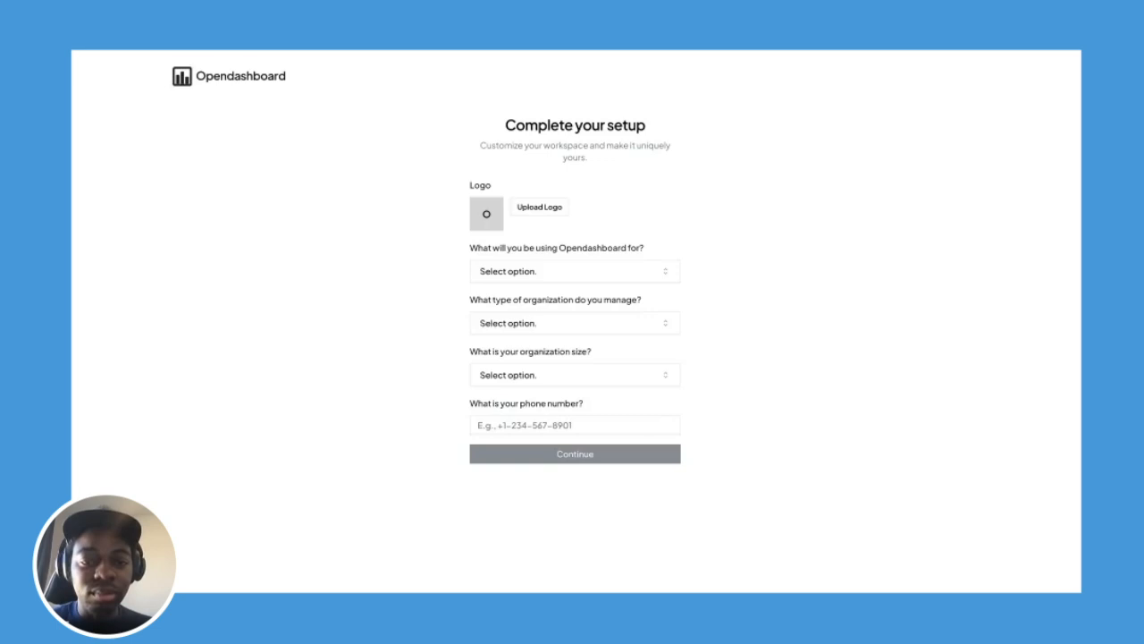
Answer setup with CRM, Small or Medium Business, 1-10 people, enter a phone number, and continue.
click(581, 277)
click(574, 314)
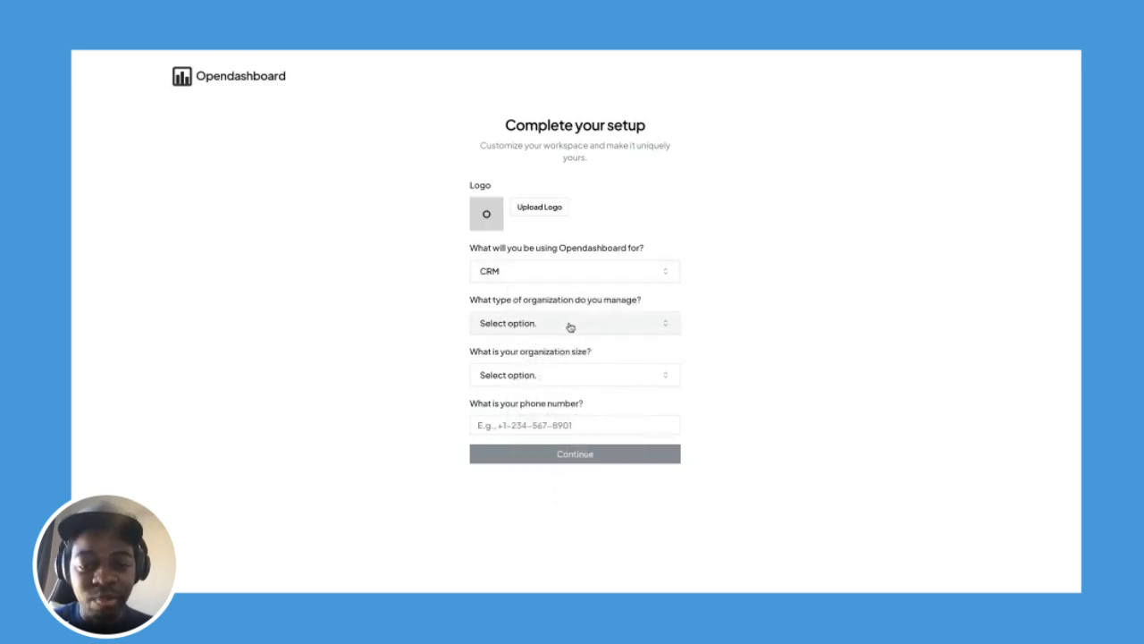
click(567, 327)
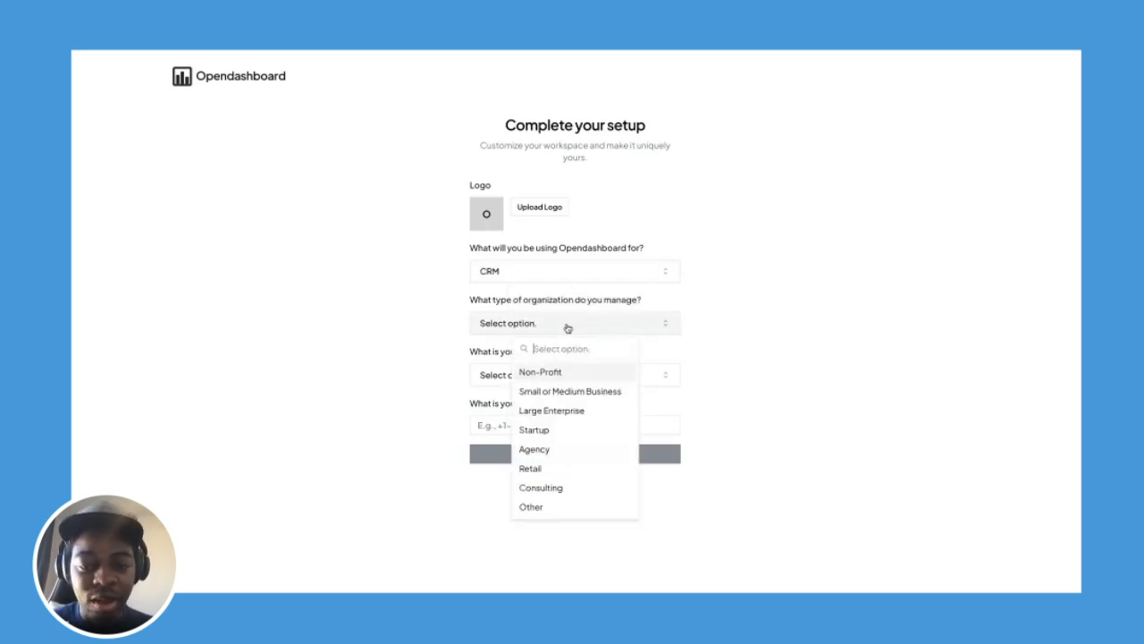
click(572, 390)
click(577, 377)
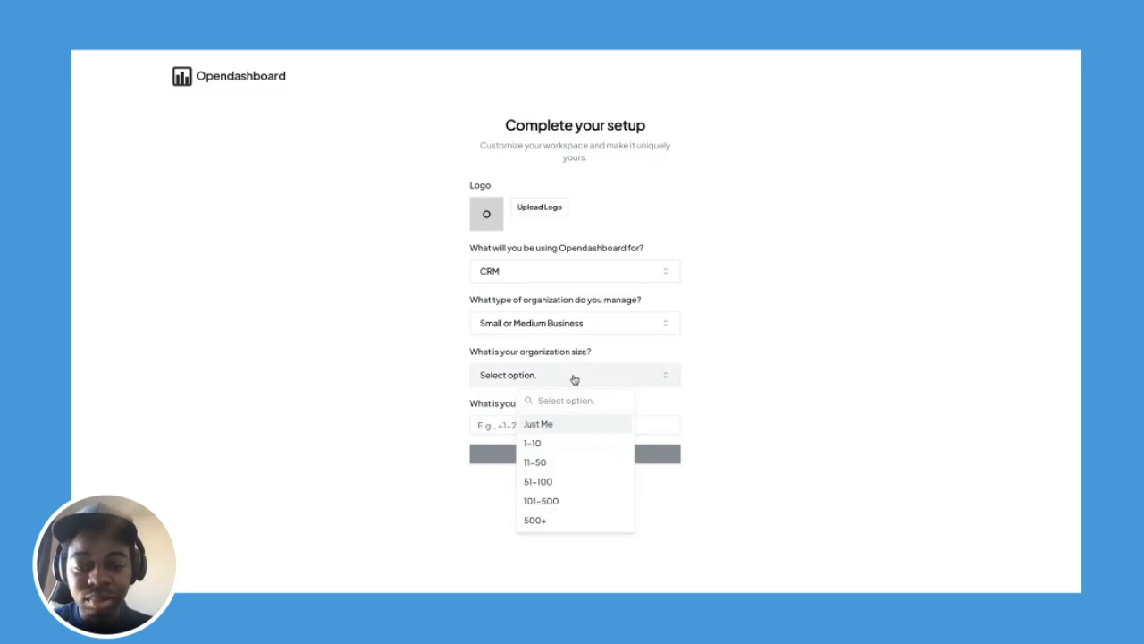
click(567, 443)
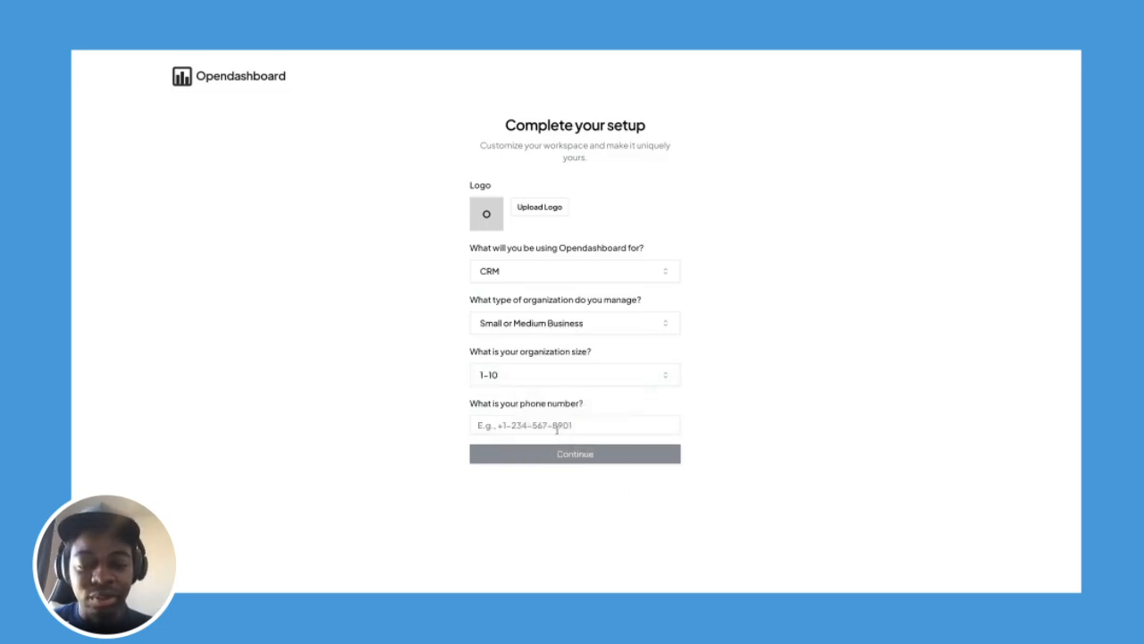
click(554, 426)
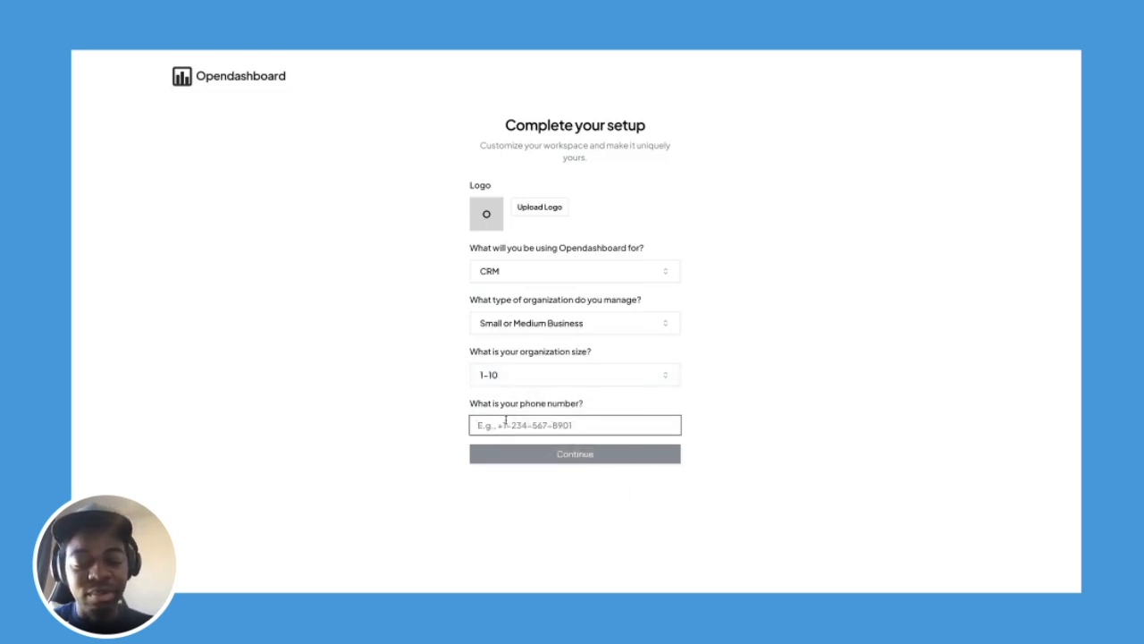
text(123456789)
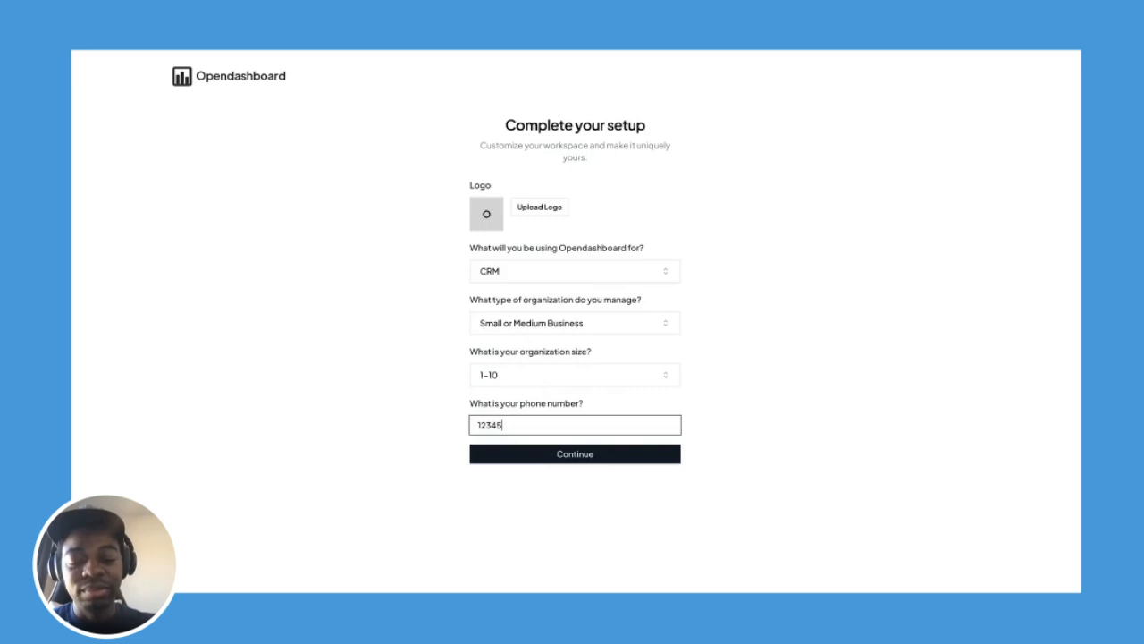
click(518, 460)
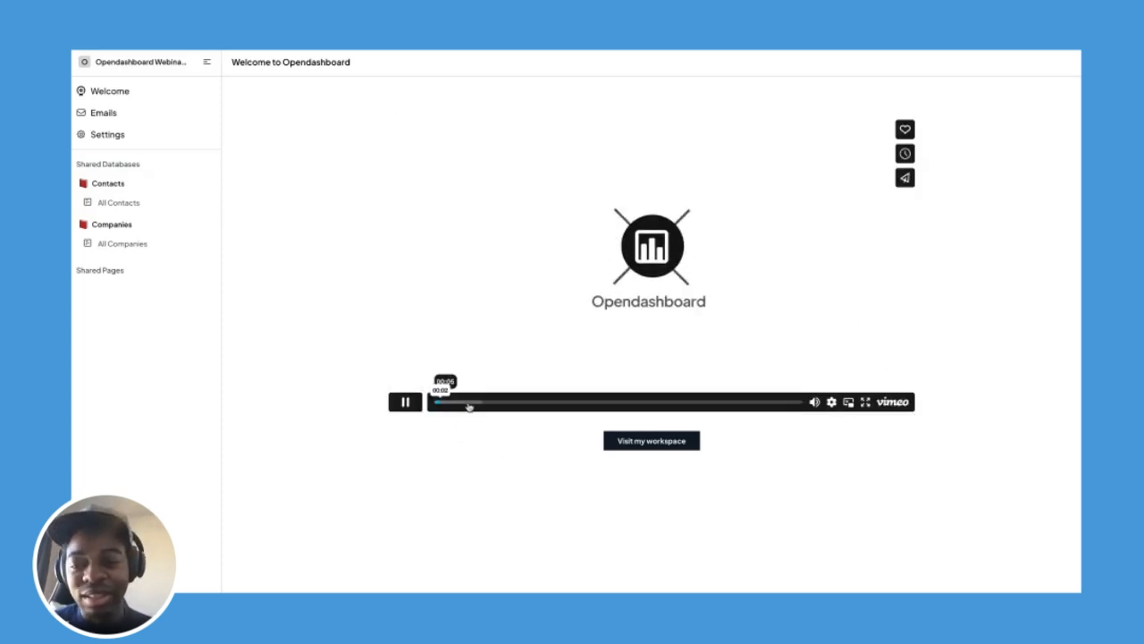
Pause the welcome video, visit Emails, then go to the All Companies table.
click(405, 402)
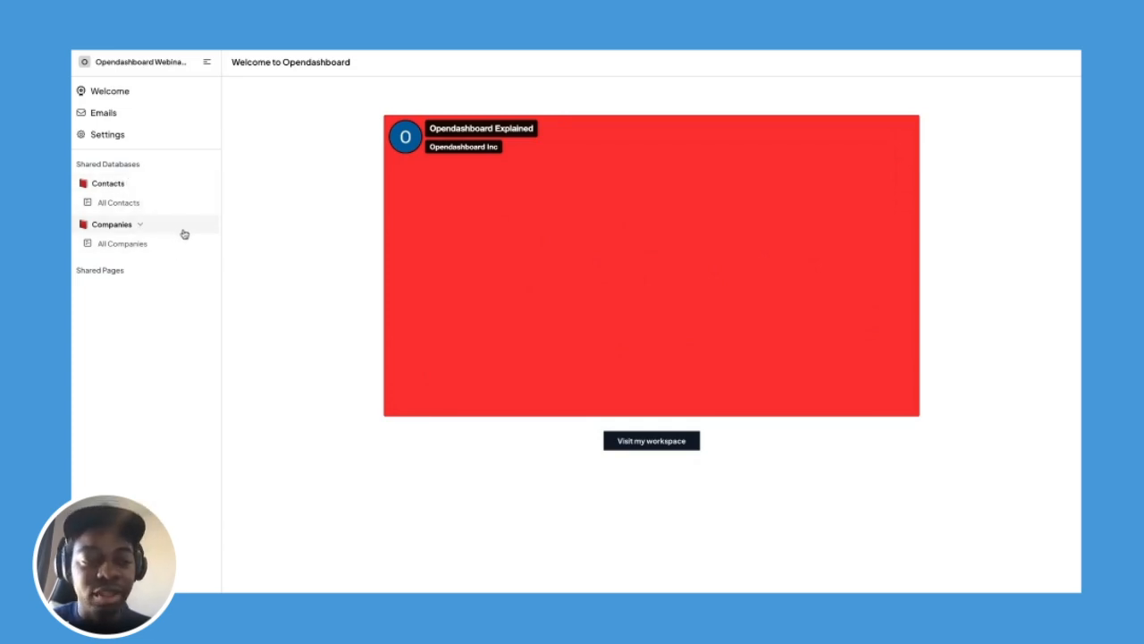
click(182, 118)
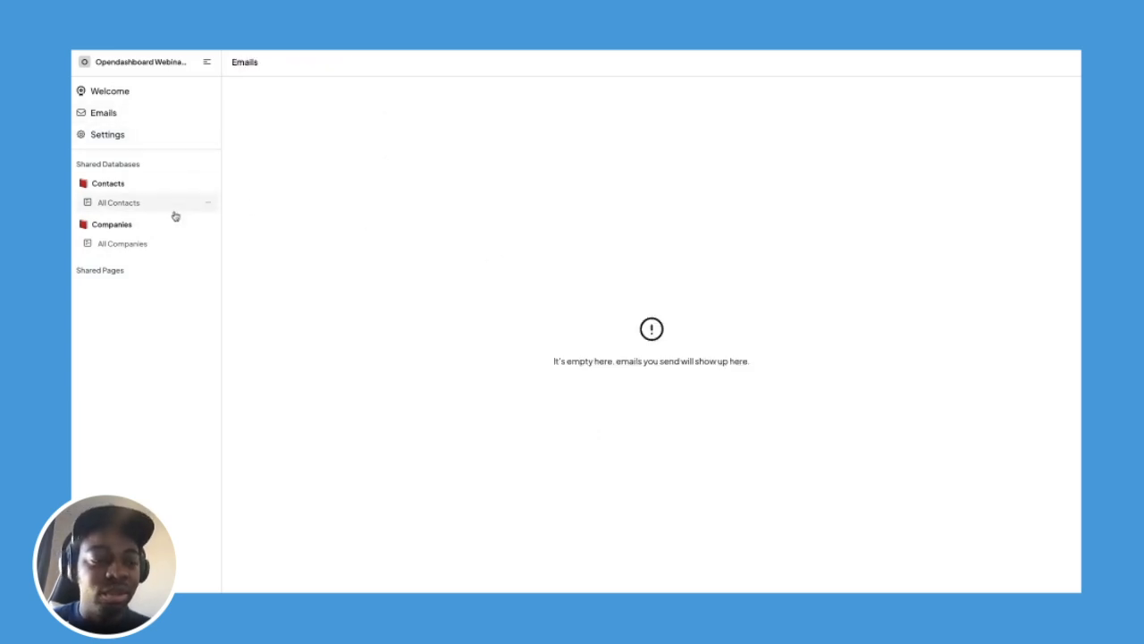
click(167, 244)
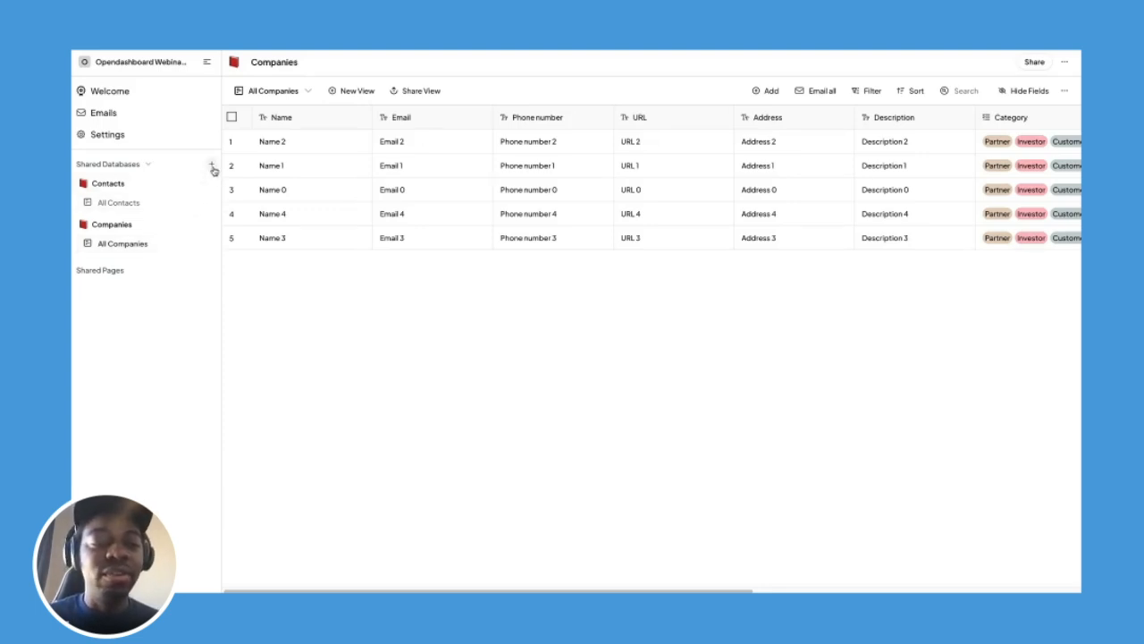
Create a new shared database named 'Sales'.
click(212, 166)
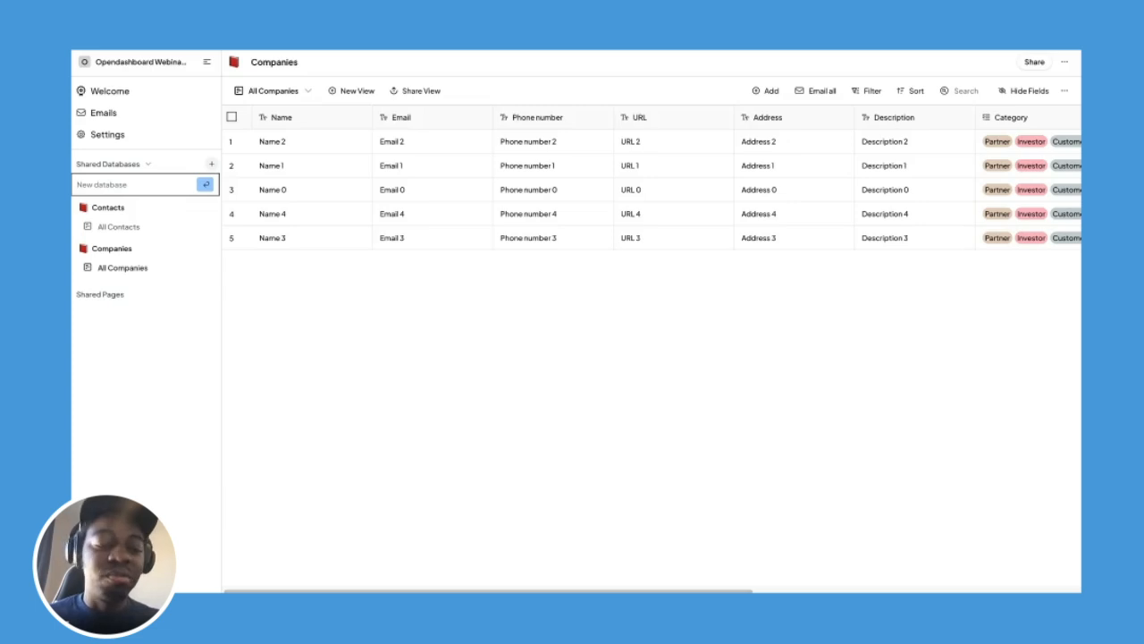
text(Sales)
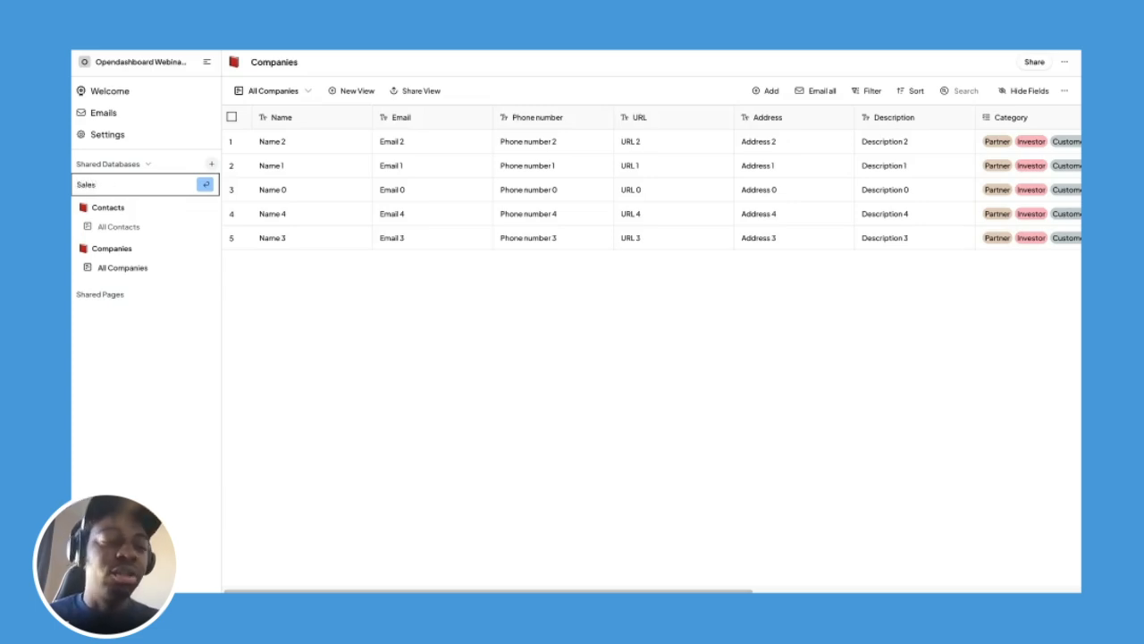
key(Return)
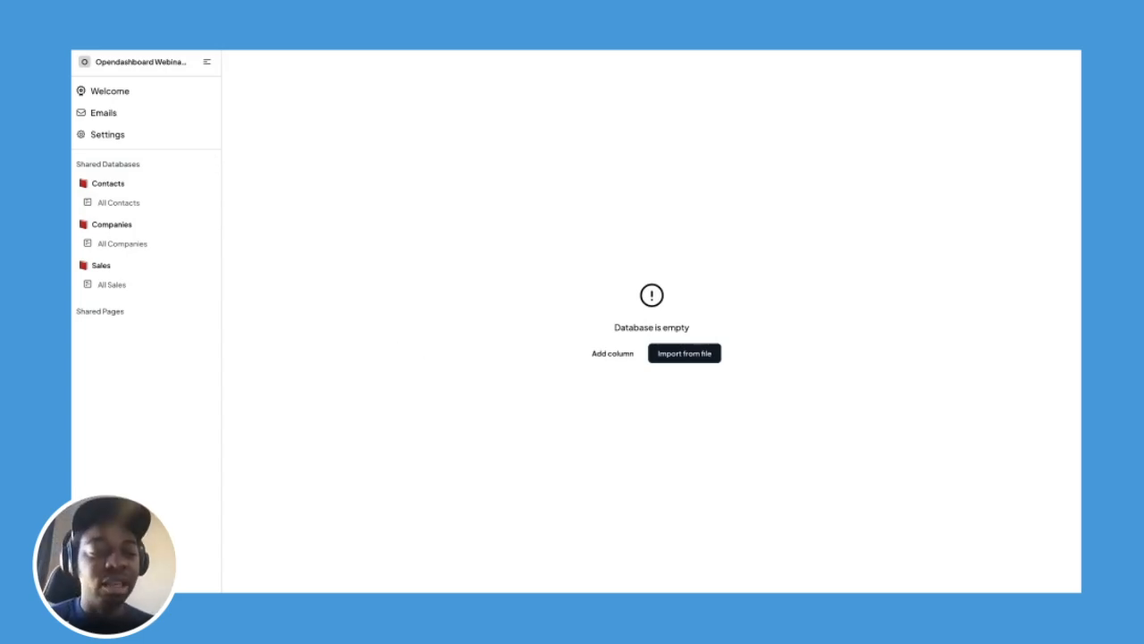
Browse the available column types without adding a column.
click(611, 355)
scroll(582, 447, down, 3)
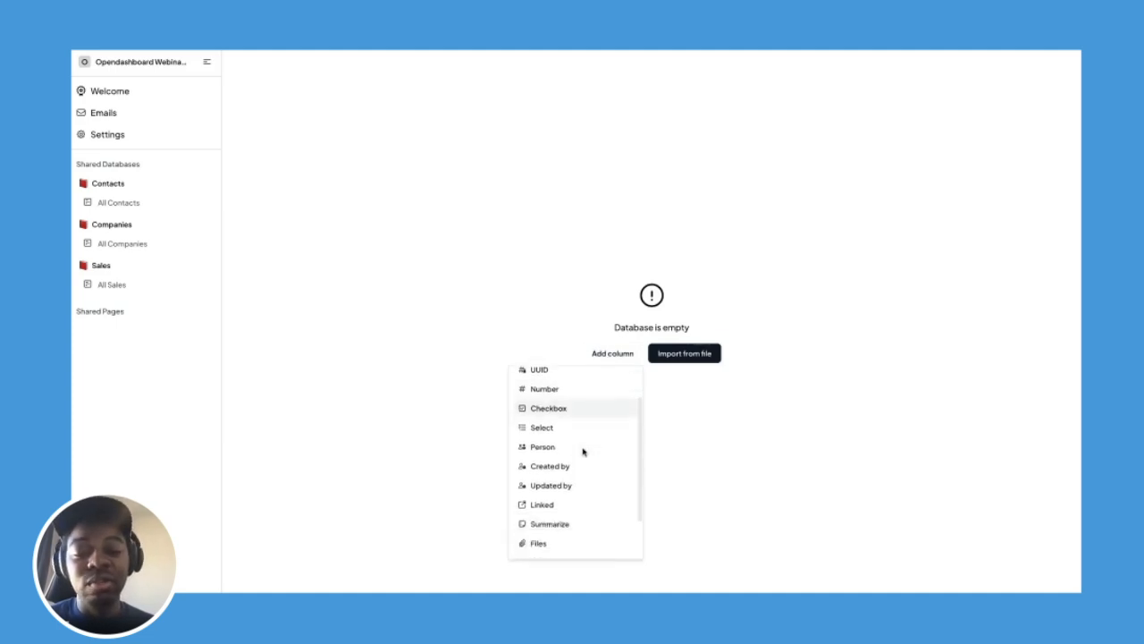
scroll(601, 394, up, 3)
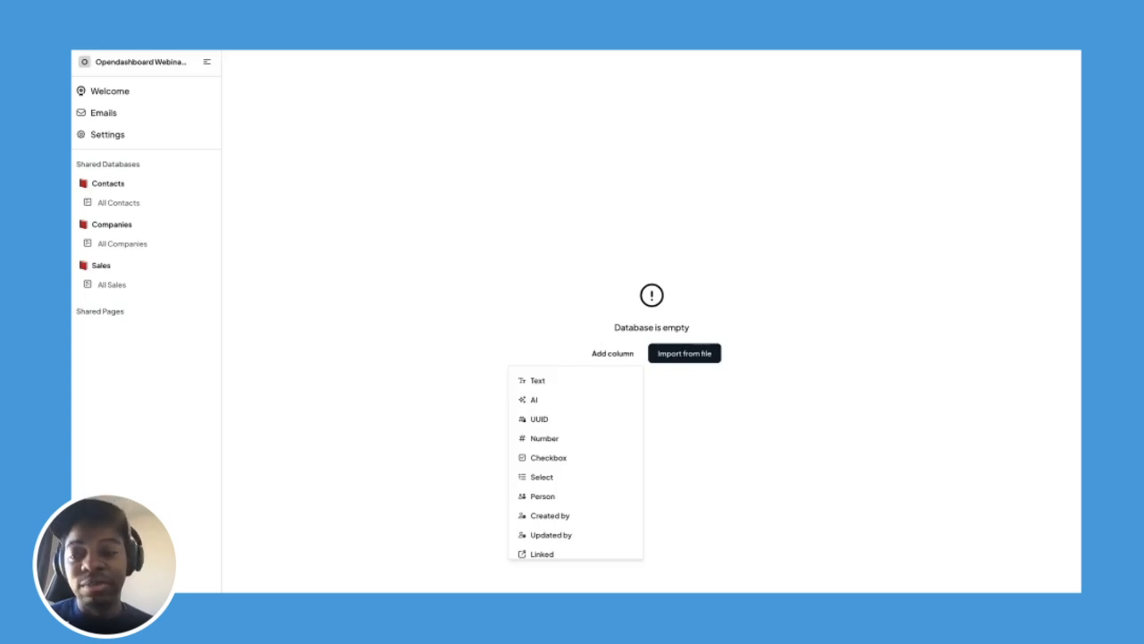
key(Escape)
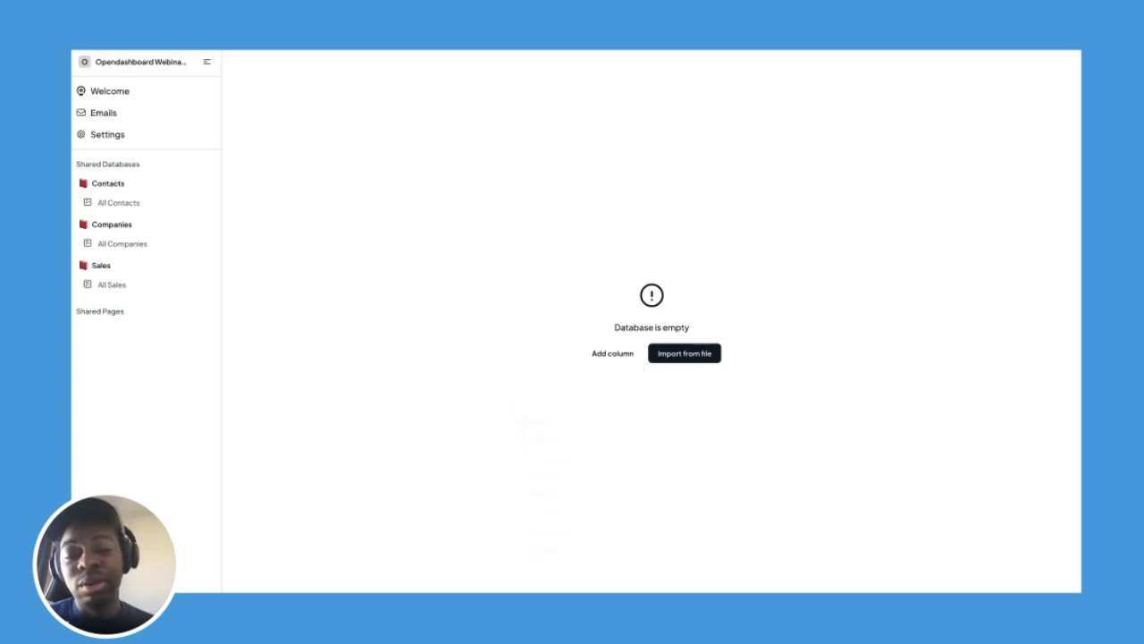
Start importing sales records from a file and review the field mapping list.
click(673, 355)
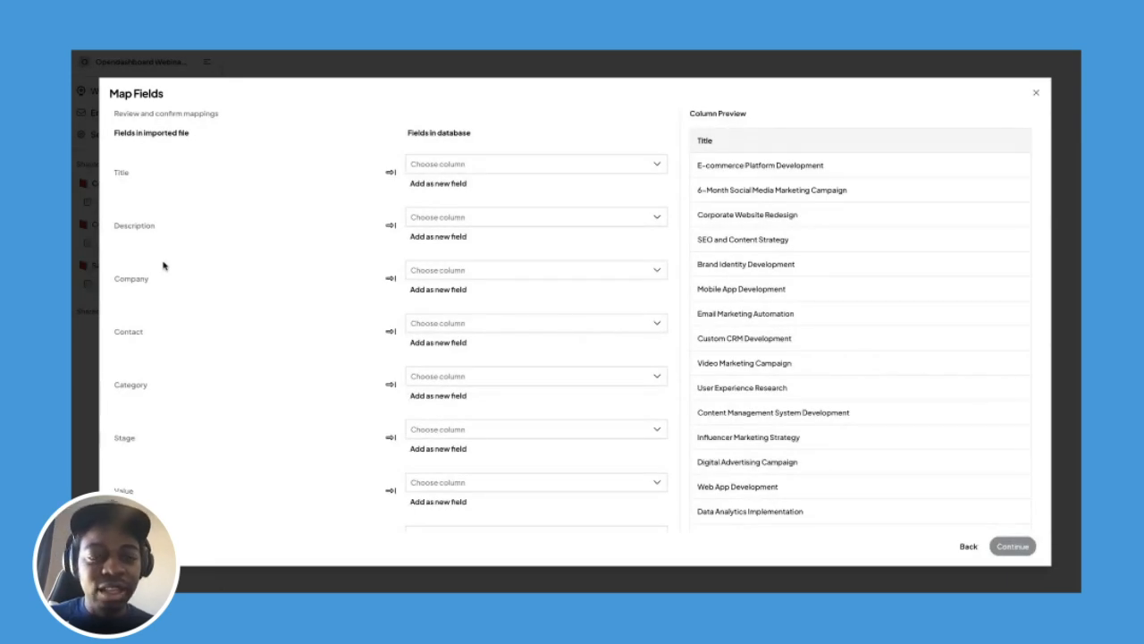
scroll(392, 331, down, 1)
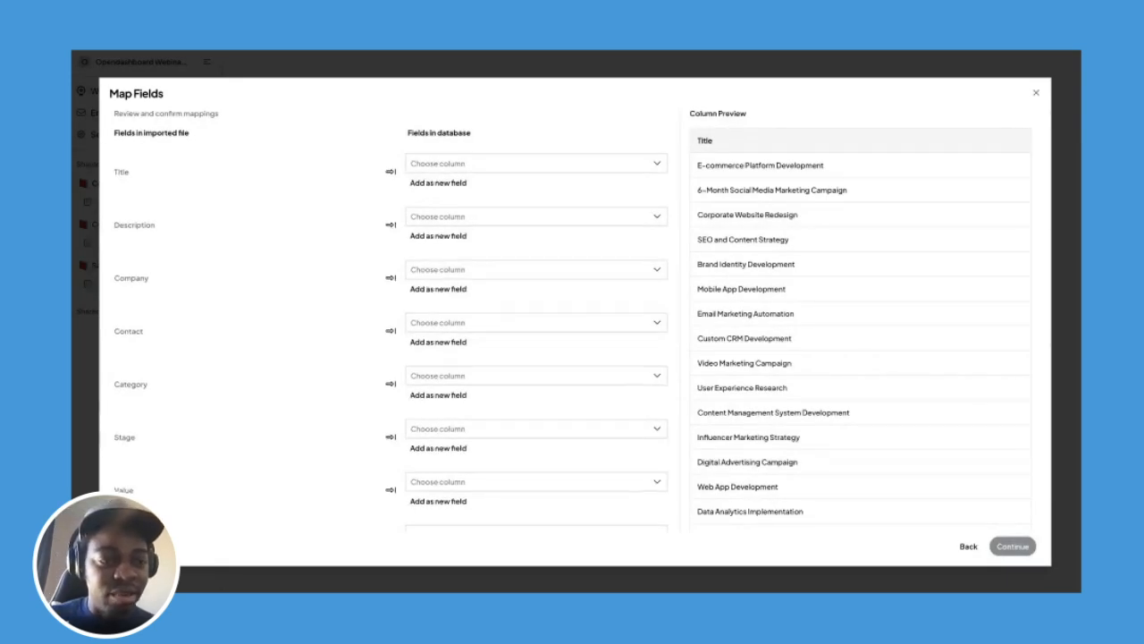
scroll(391, 330, up, 1)
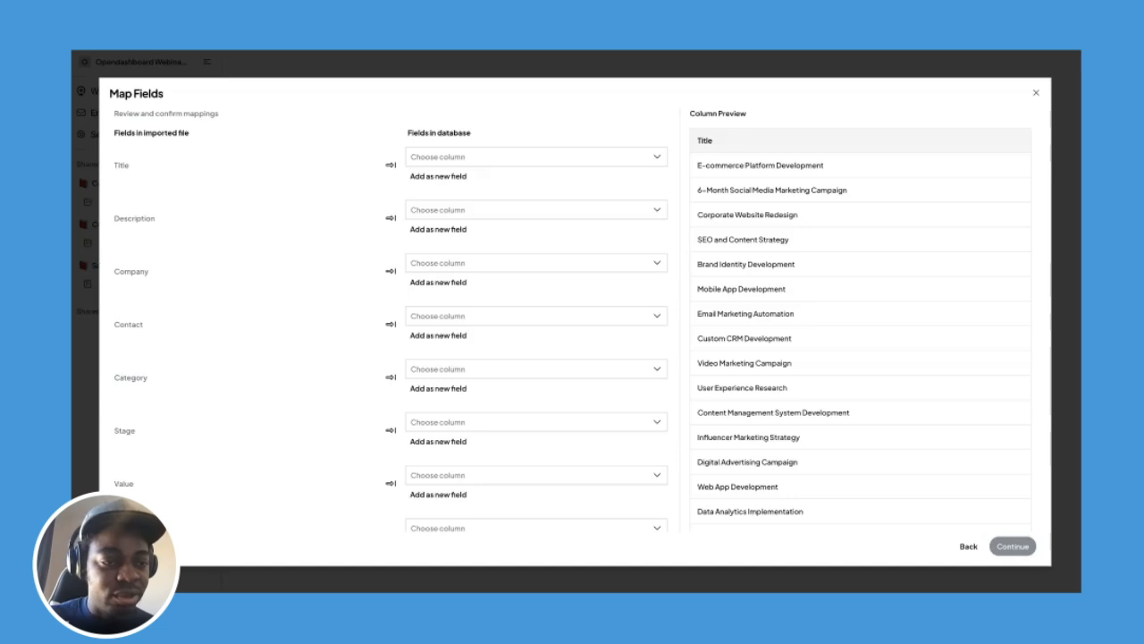
scroll(392, 340, down, 3)
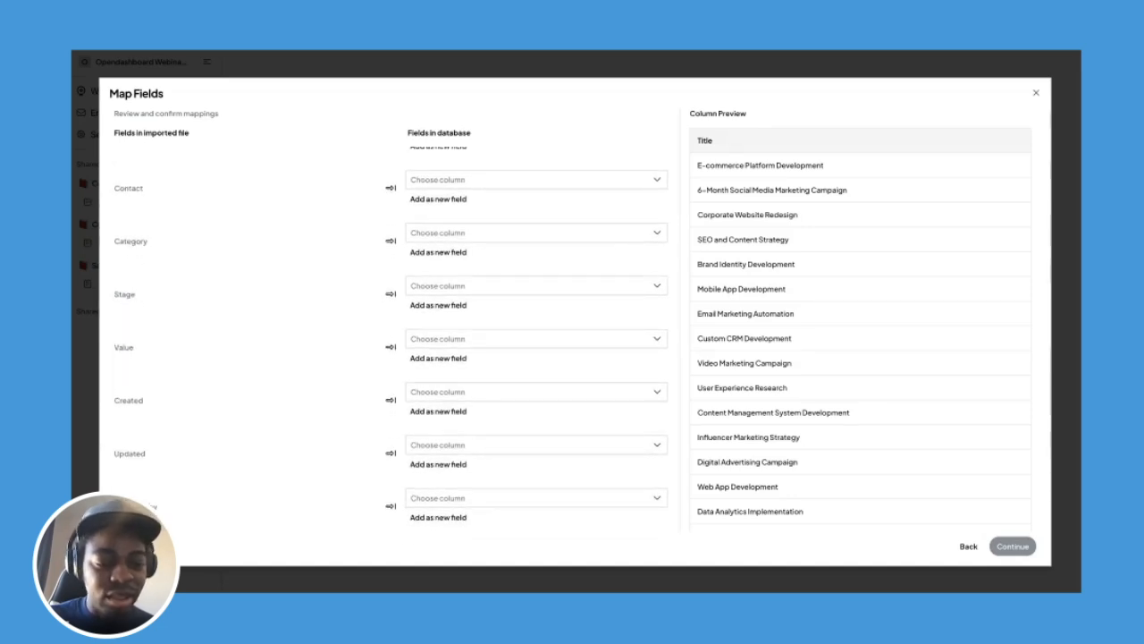
scroll(392, 337, up, 3)
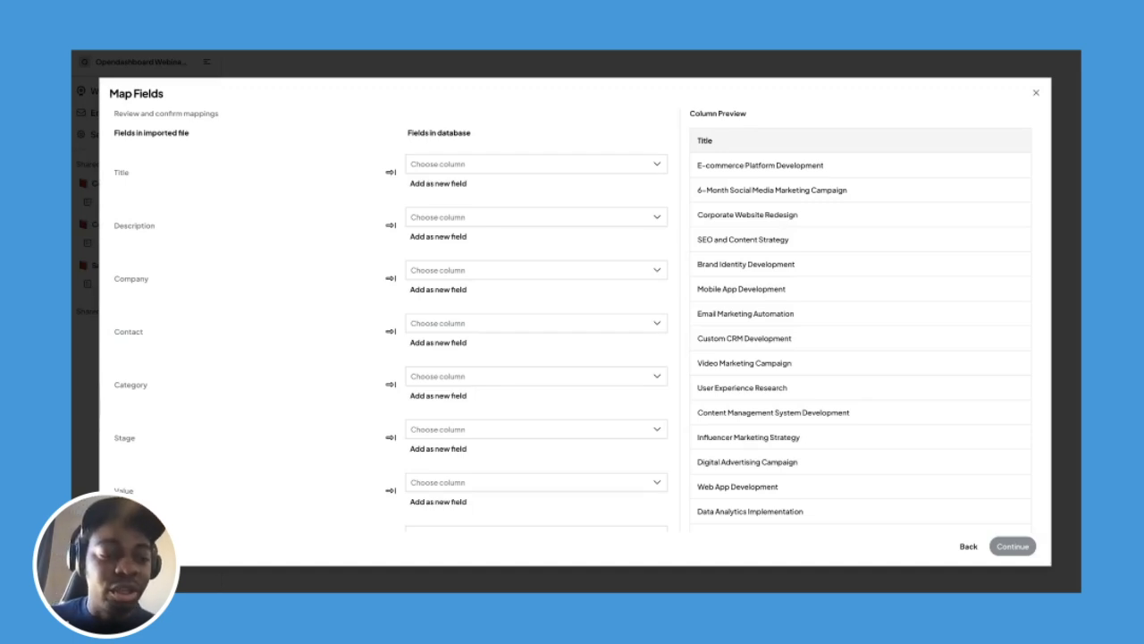
scroll(391, 339, down, 3)
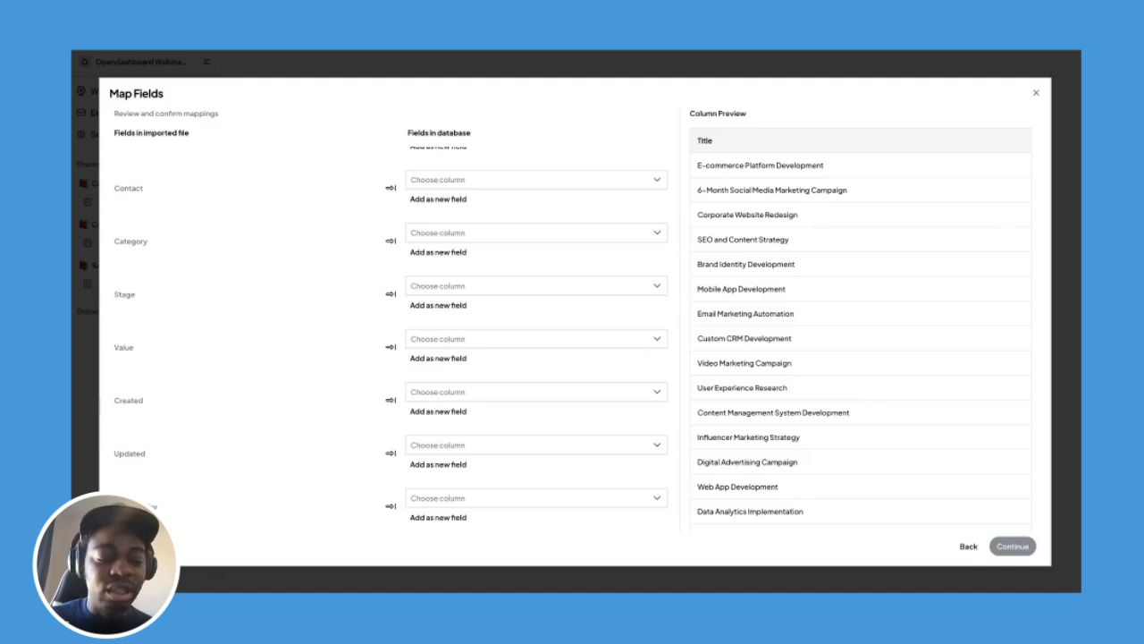
scroll(391, 338, up, 3)
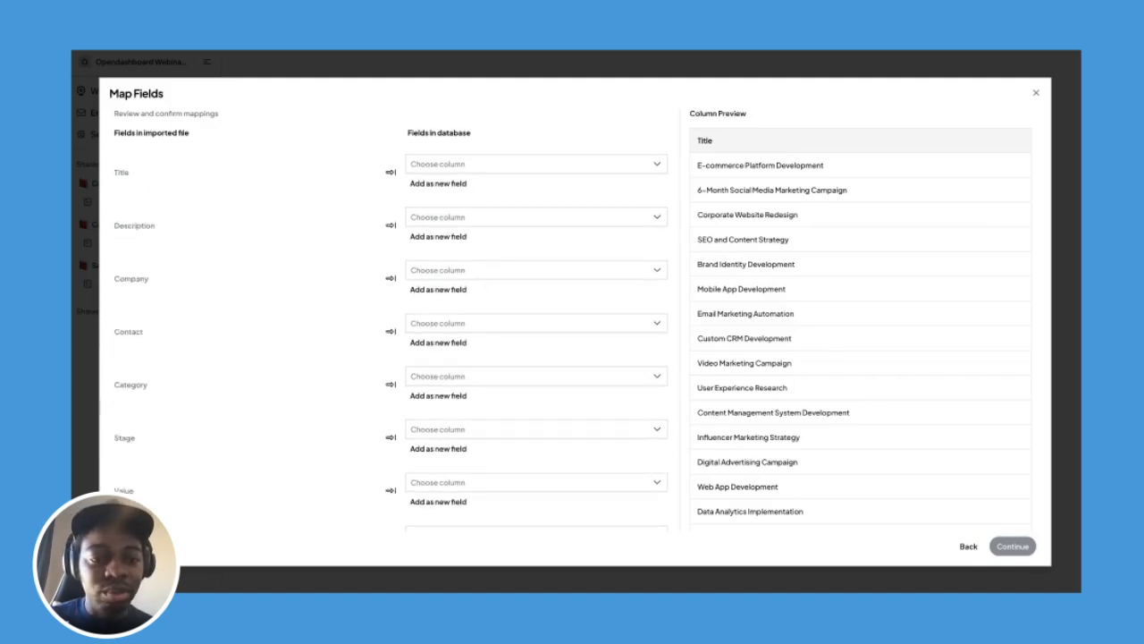
Map Title and Description to new text fields.
click(488, 169)
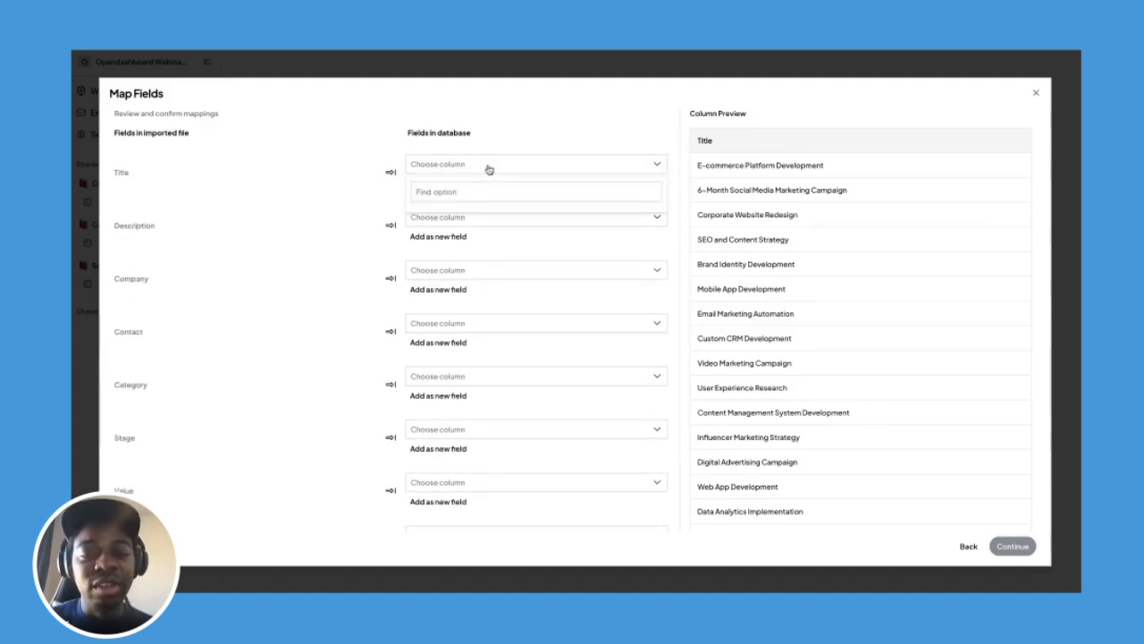
click(488, 169)
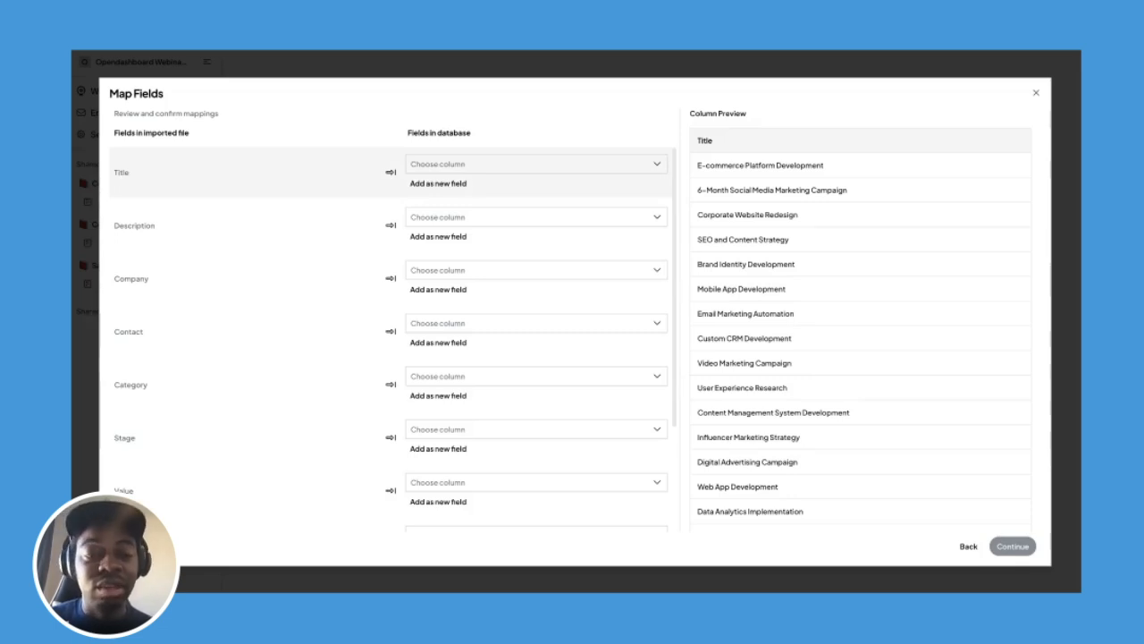
click(454, 184)
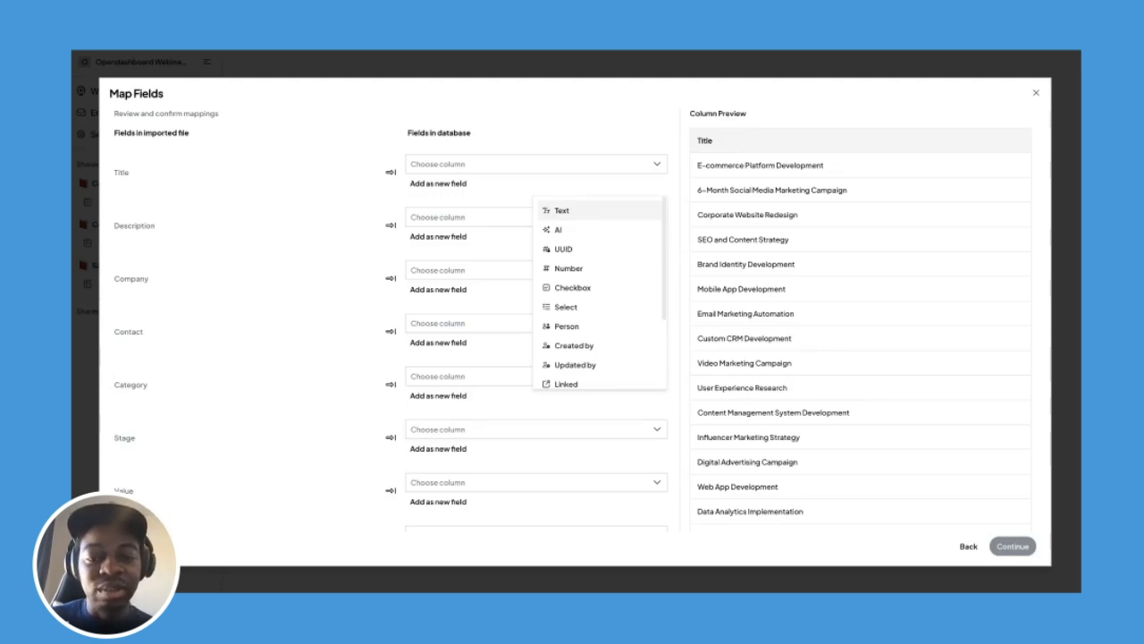
click(562, 210)
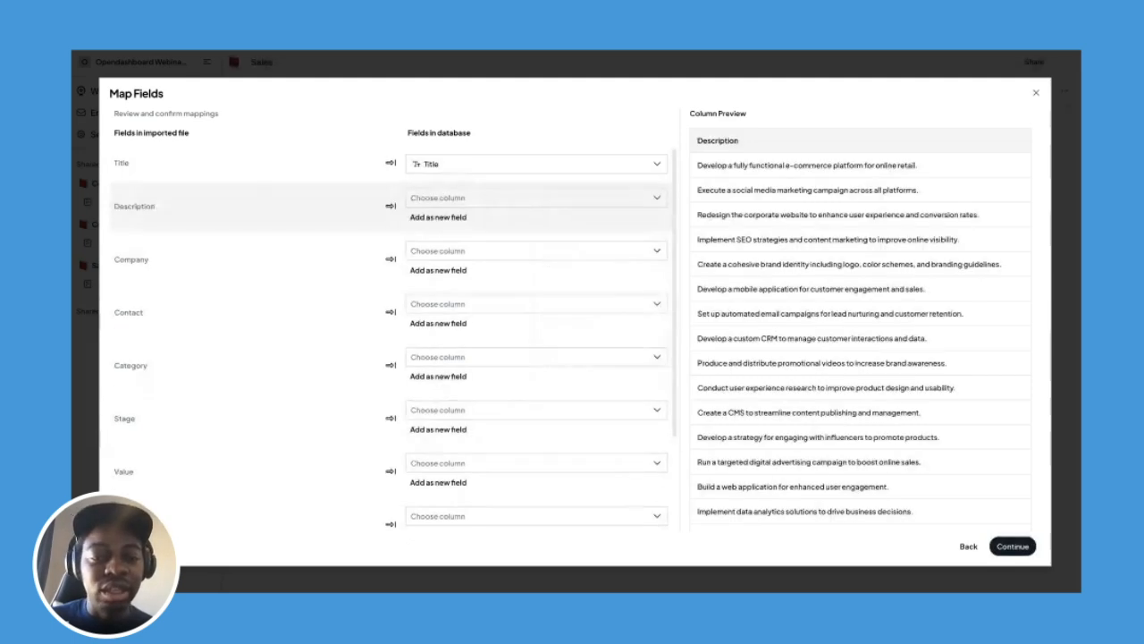
click(482, 201)
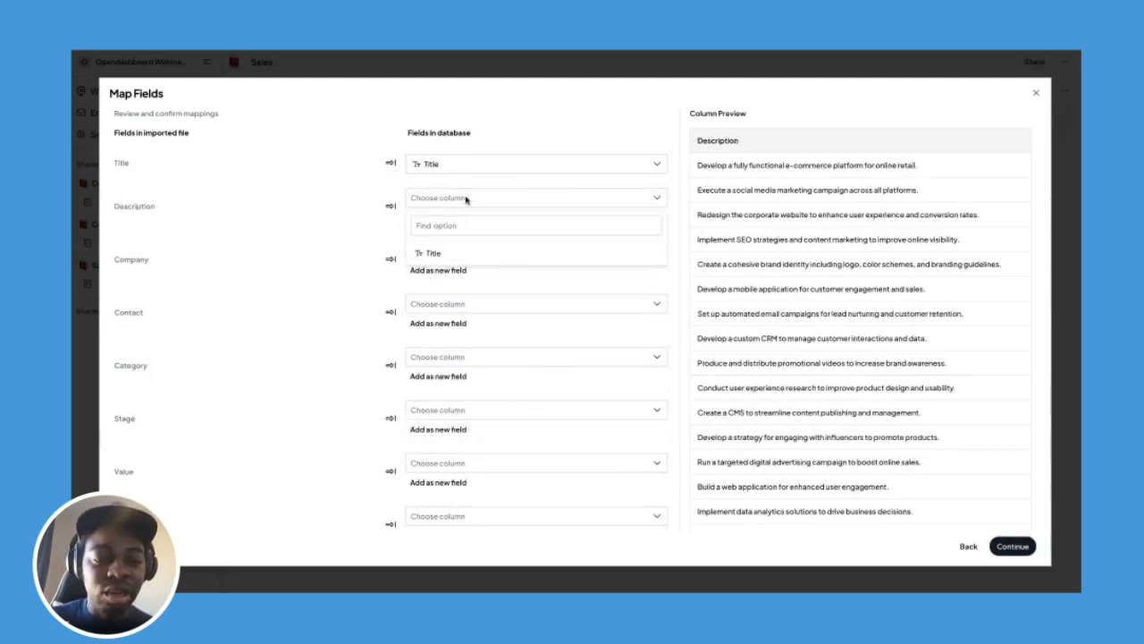
click(467, 194)
click(447, 219)
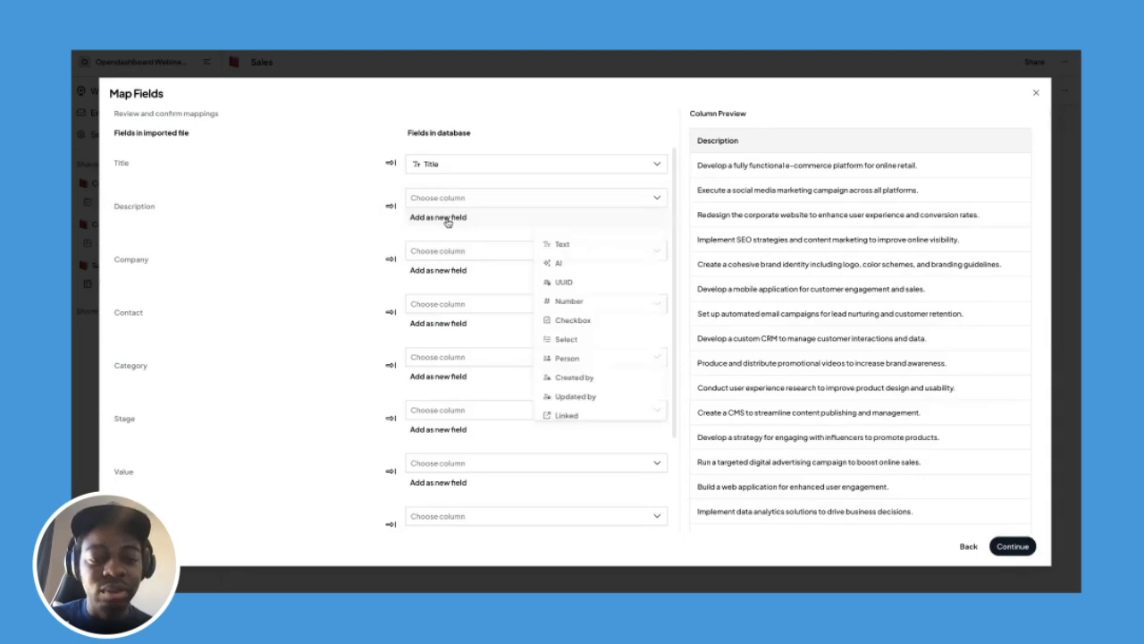
click(549, 243)
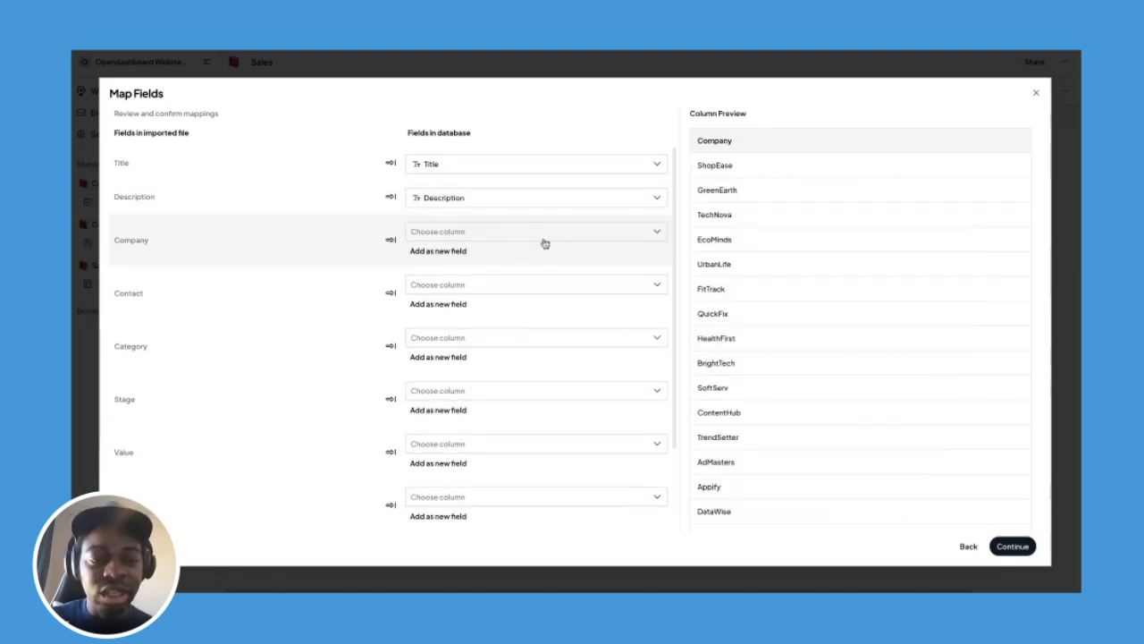
Map Company to a new linked field pointing to the Companies database.
scroll(778, 288, down, 2)
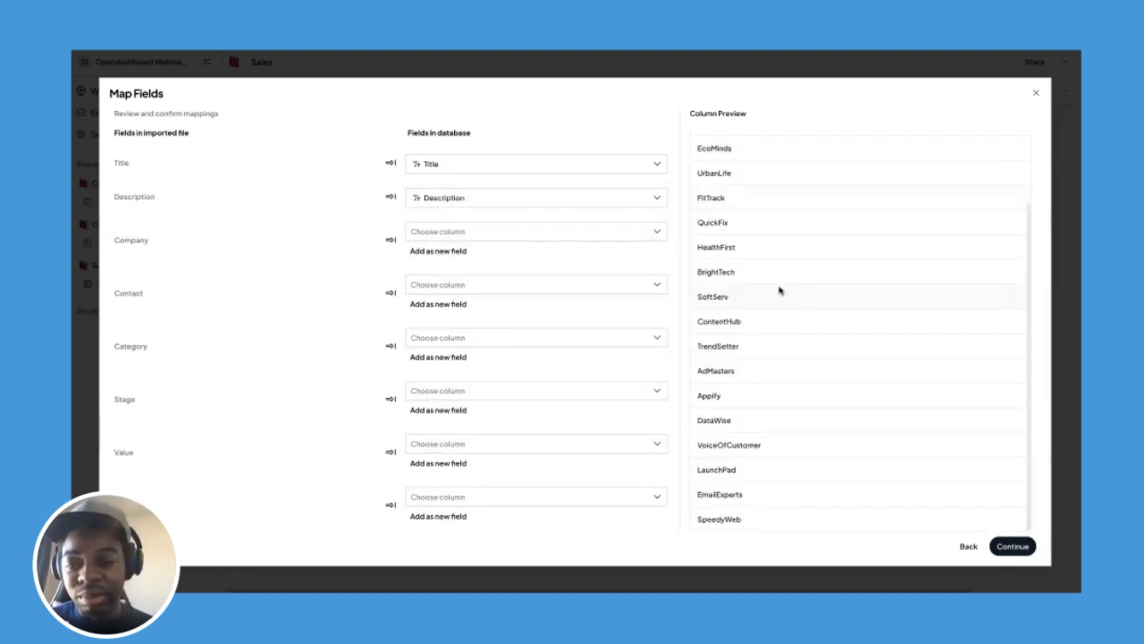
scroll(768, 211, up, 2)
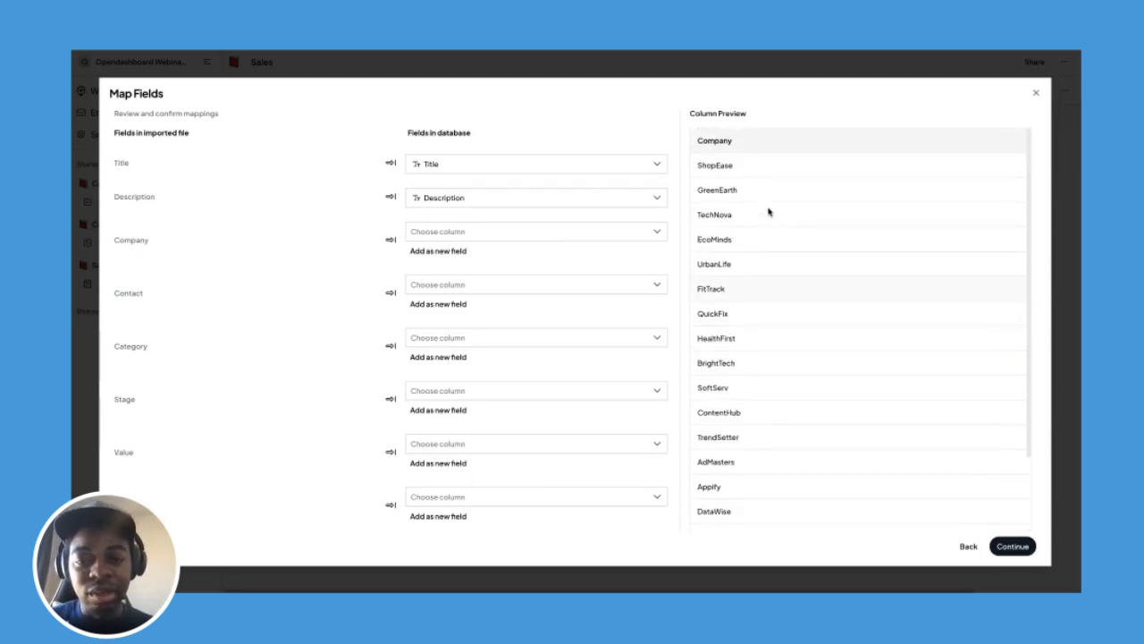
click(490, 235)
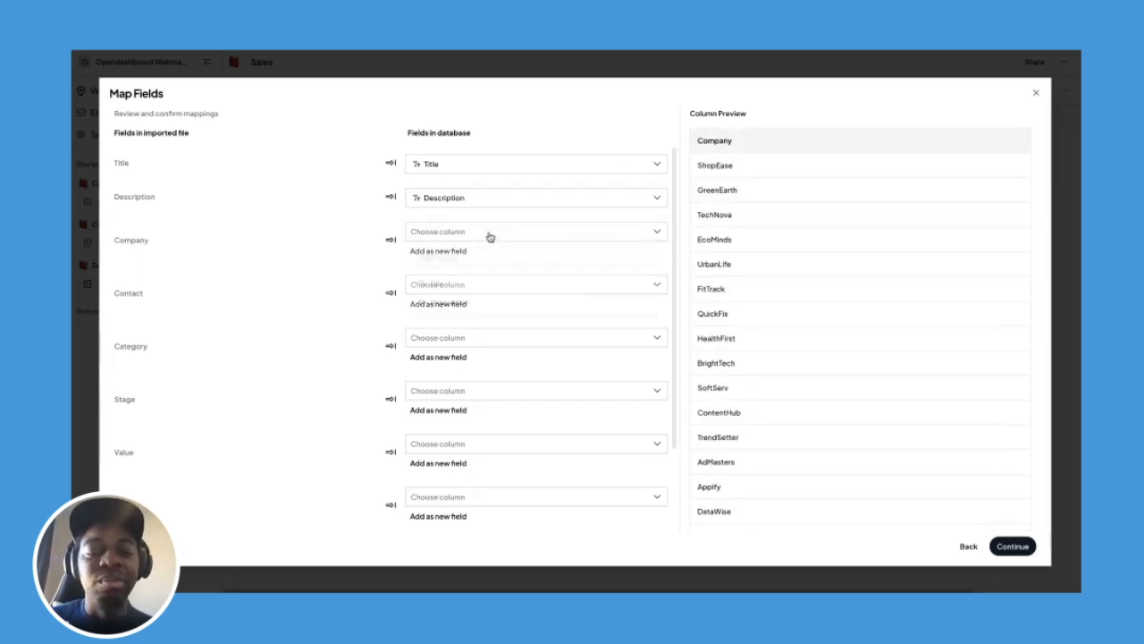
click(475, 234)
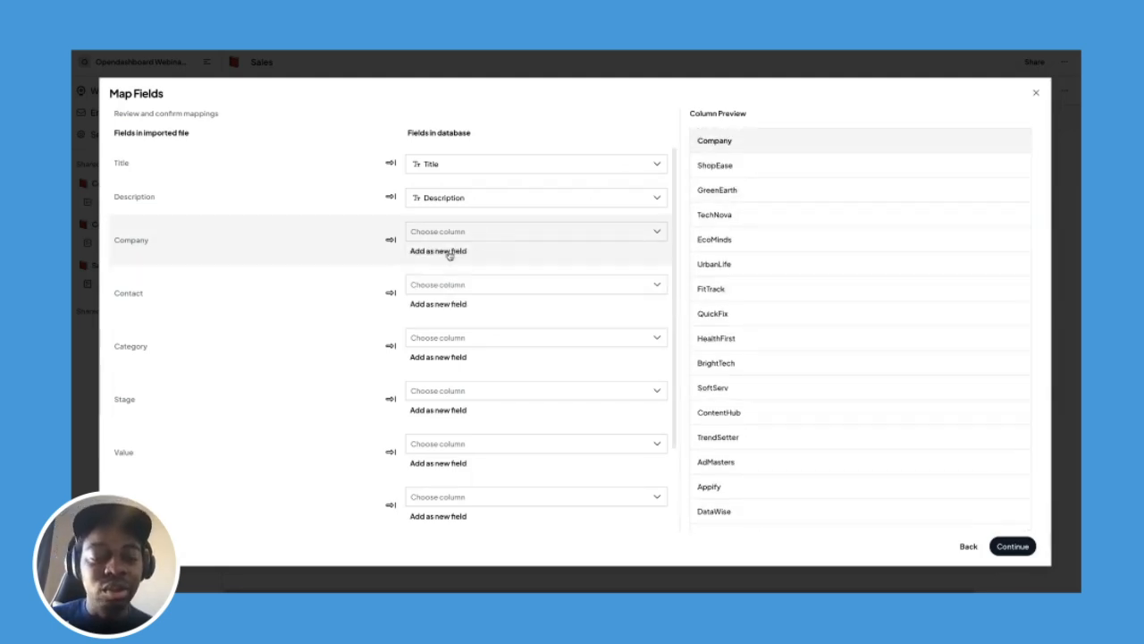
click(445, 252)
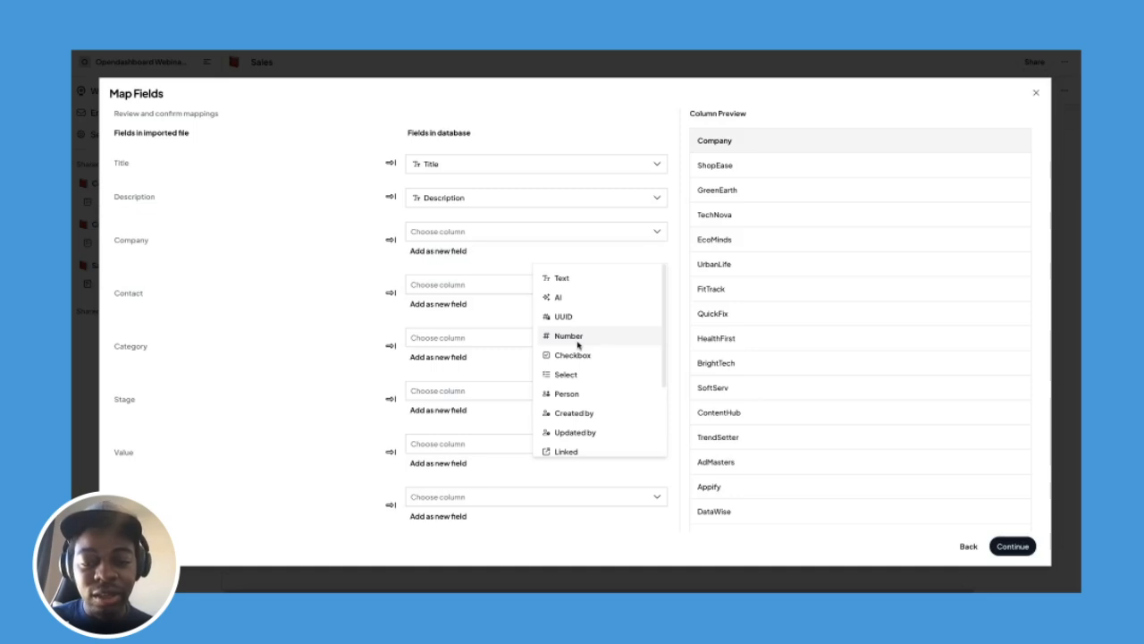
click(568, 451)
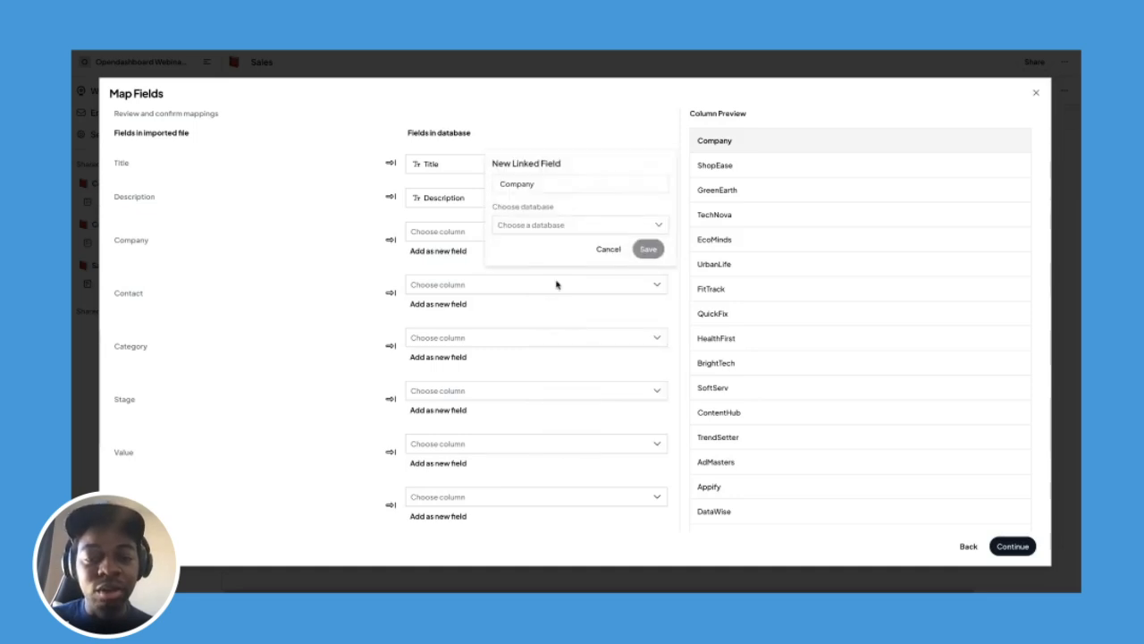
click(567, 225)
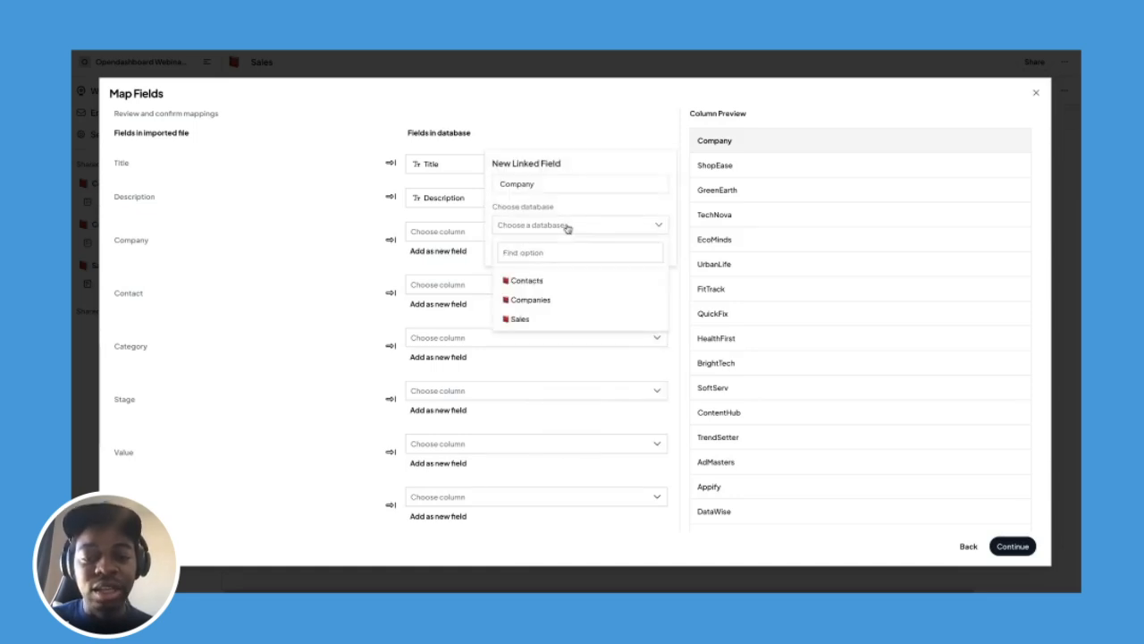
click(553, 300)
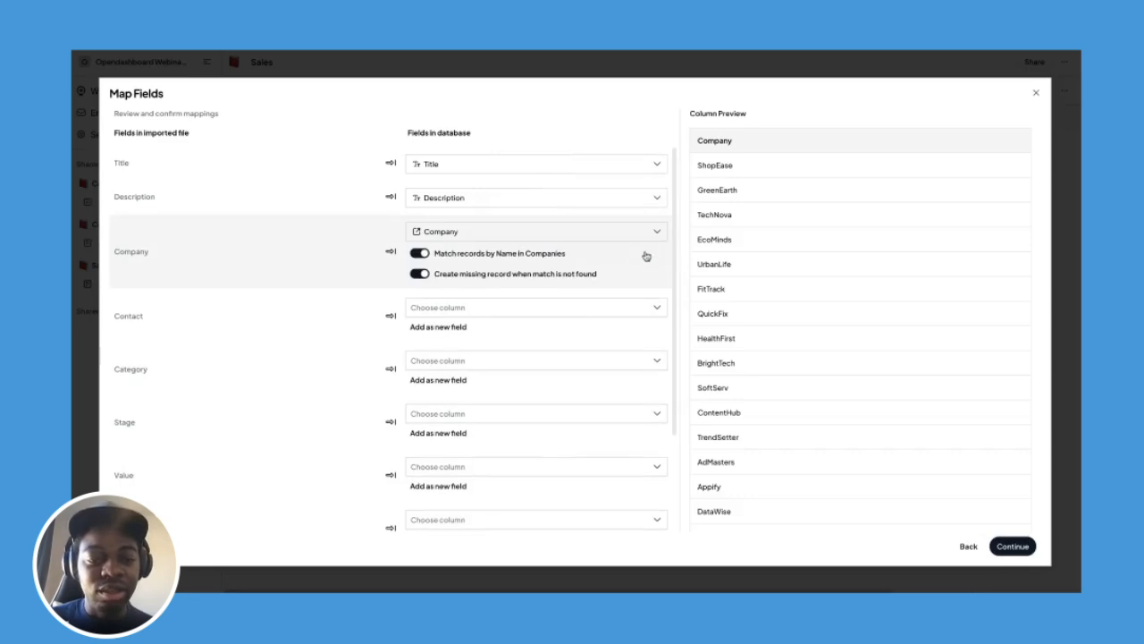
Map Contact to a new linked field pointing to the Contacts database and save it.
click(488, 306)
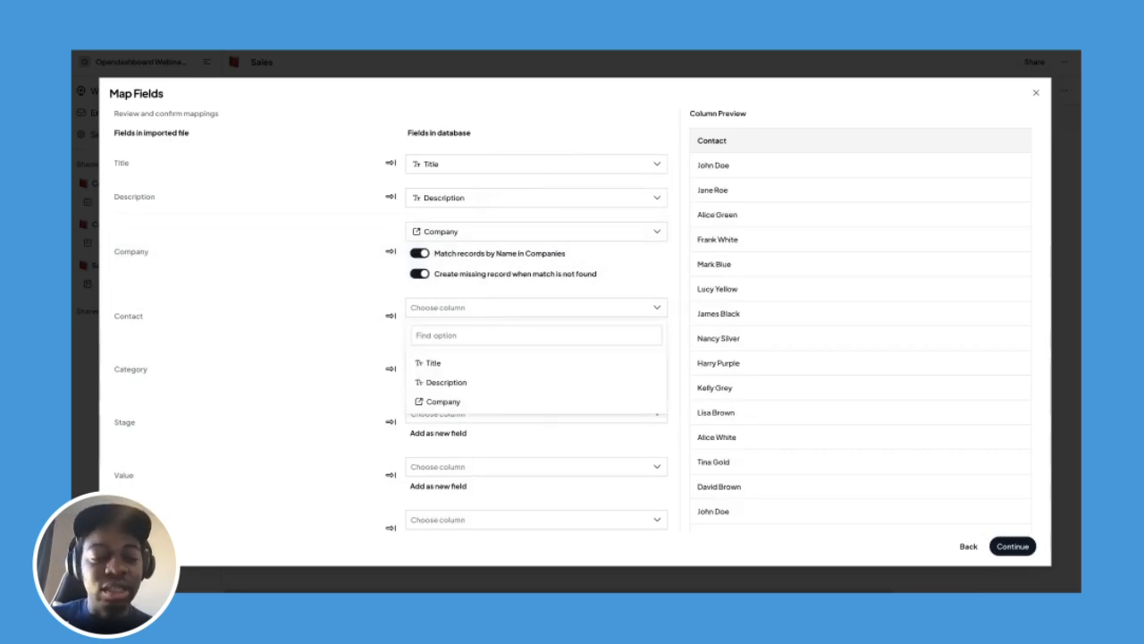
click(470, 308)
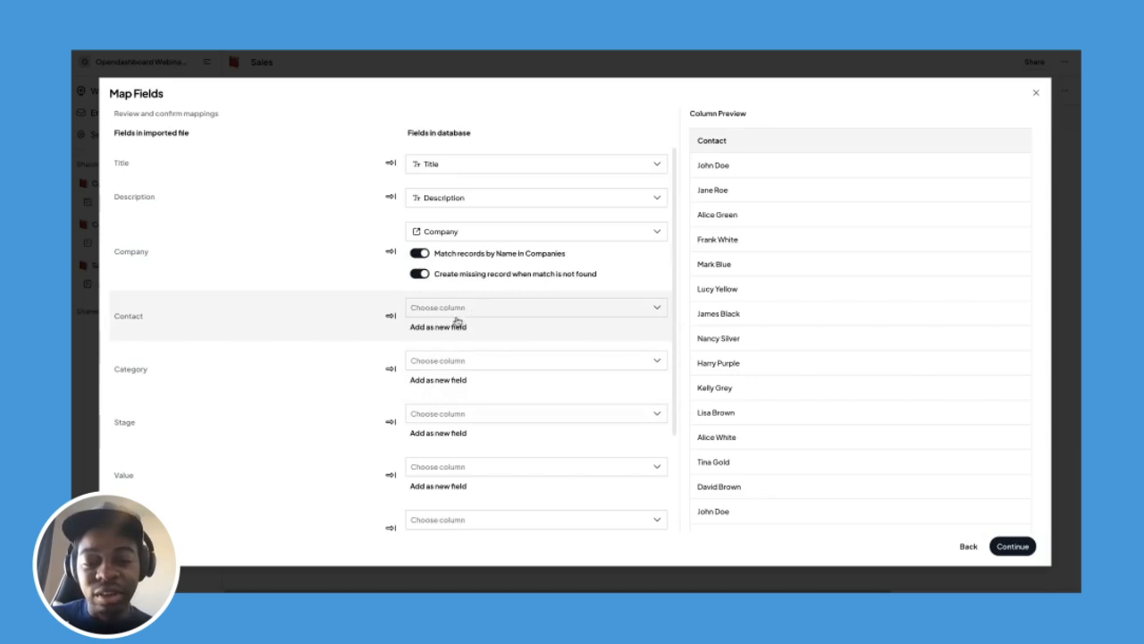
click(453, 327)
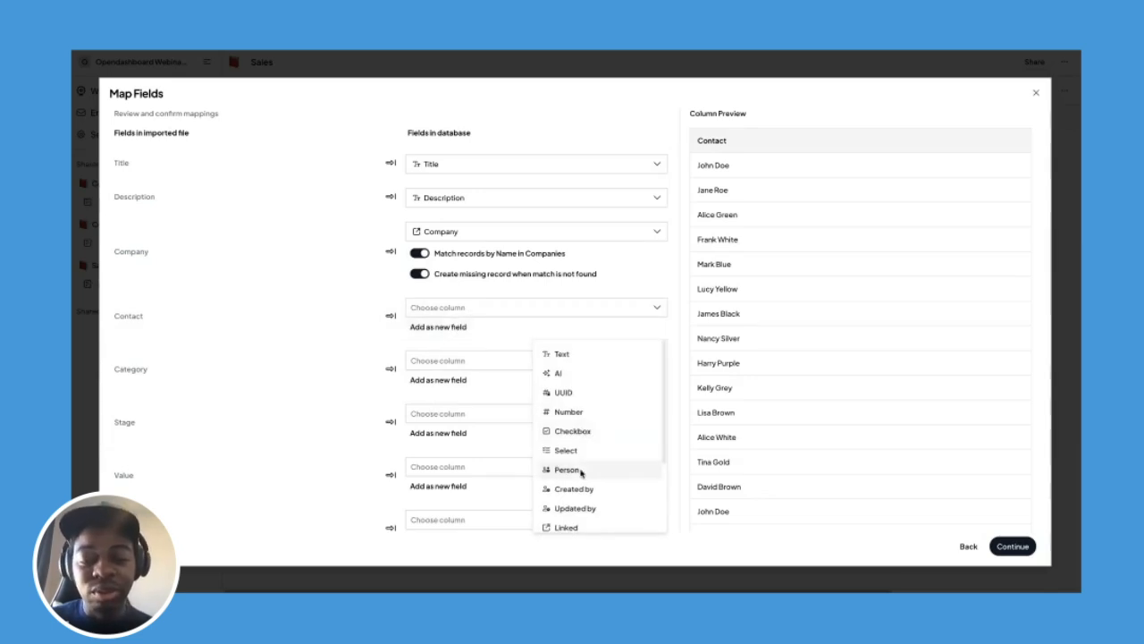
click(572, 527)
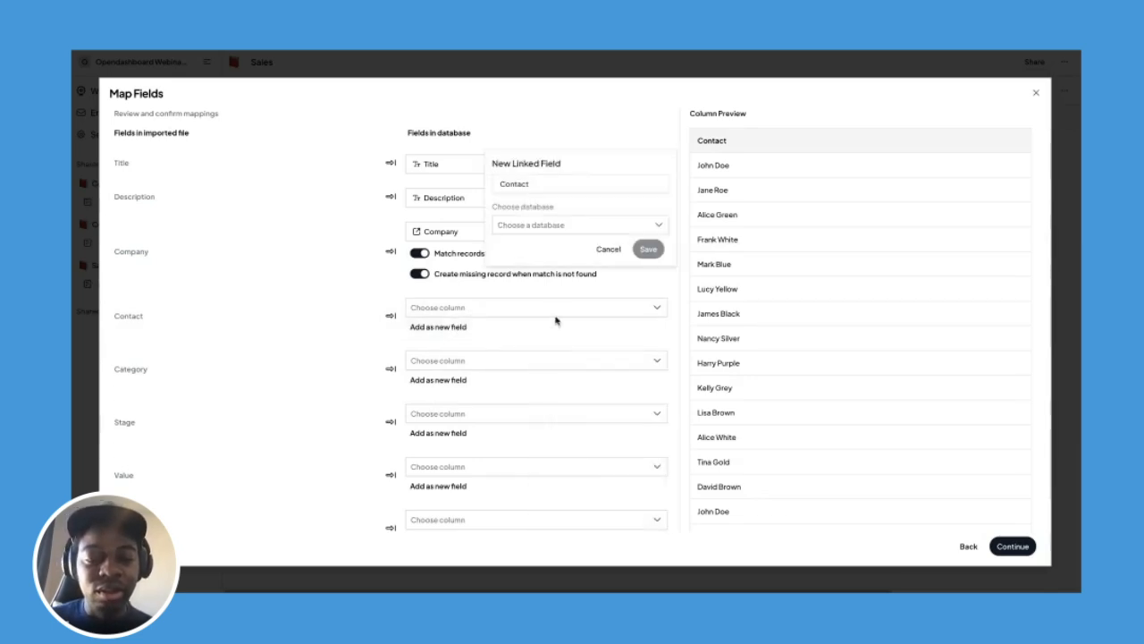
click(566, 230)
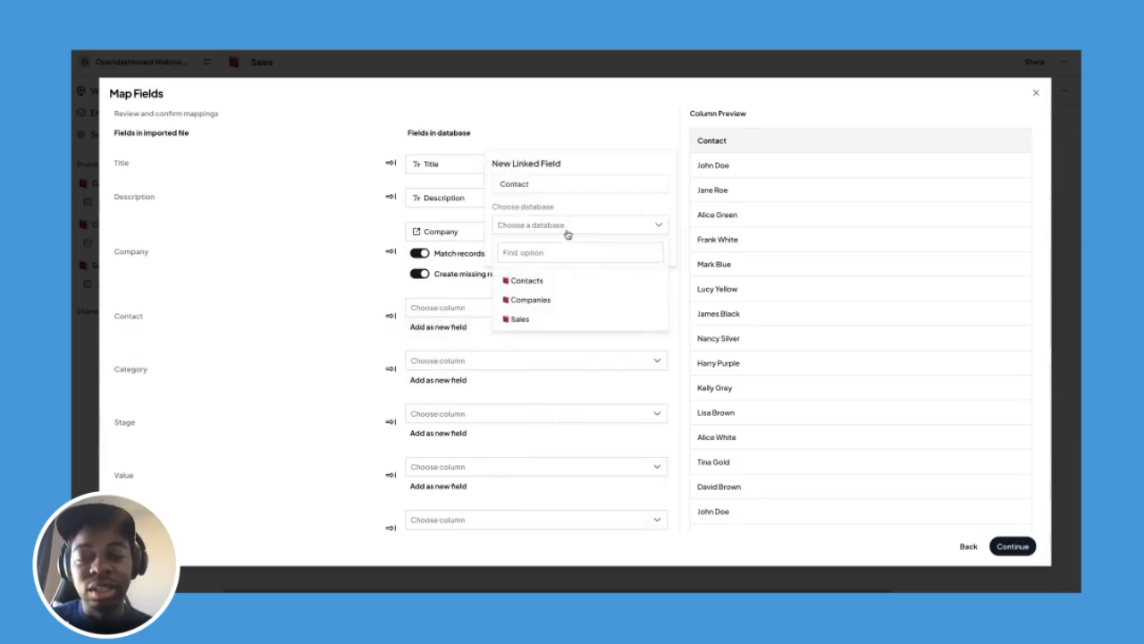
click(551, 283)
click(648, 249)
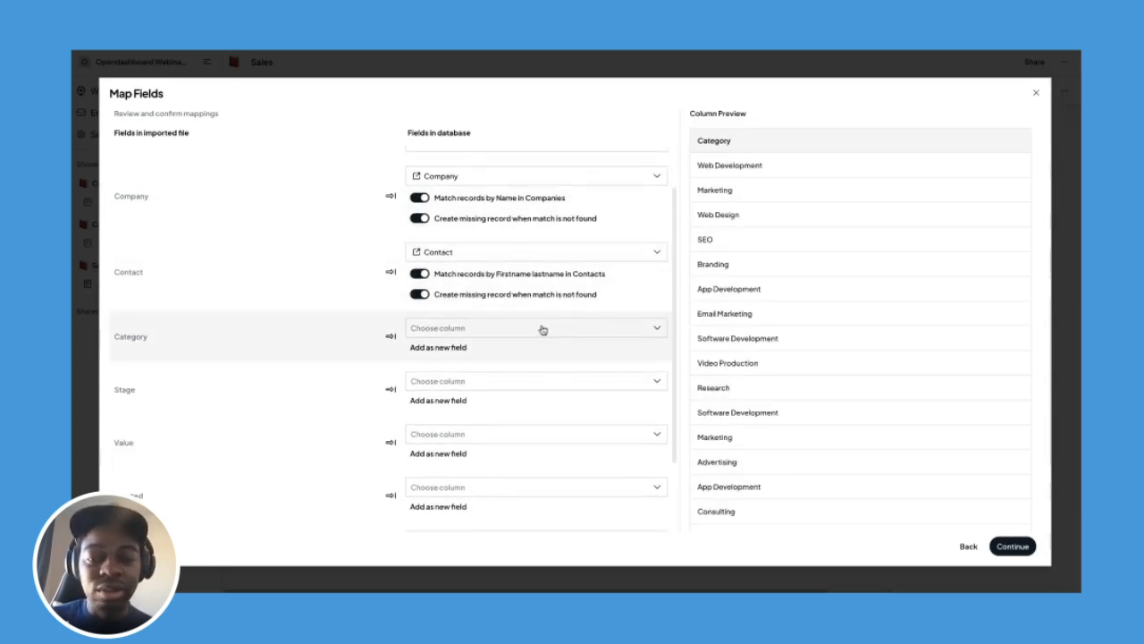
Map Category to a new Select field with Create missing options left on.
click(539, 329)
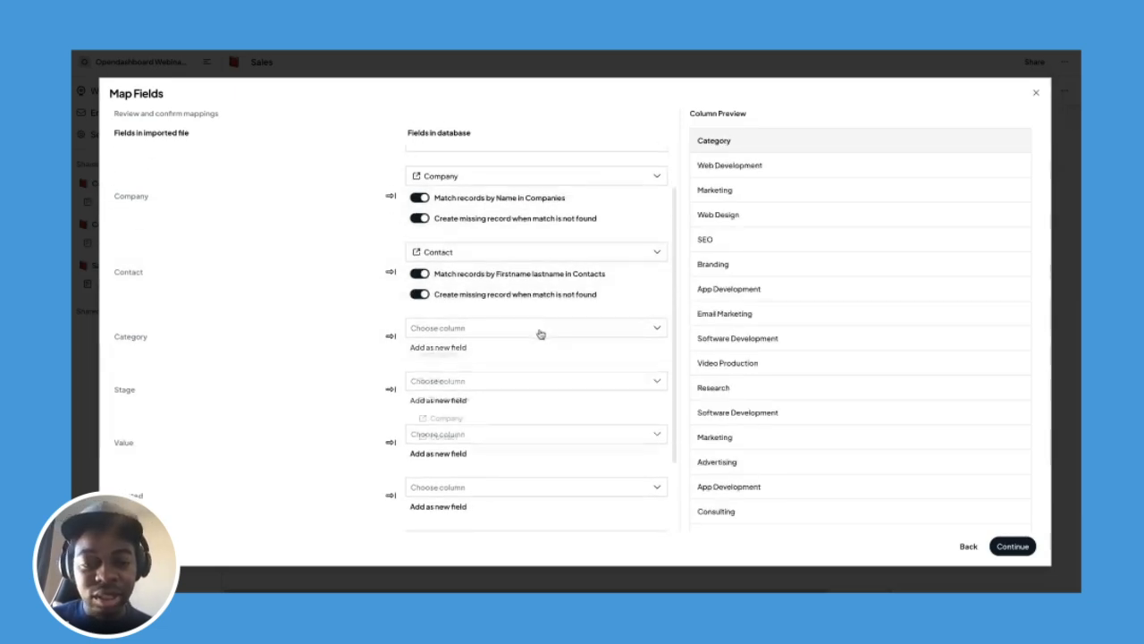
click(429, 333)
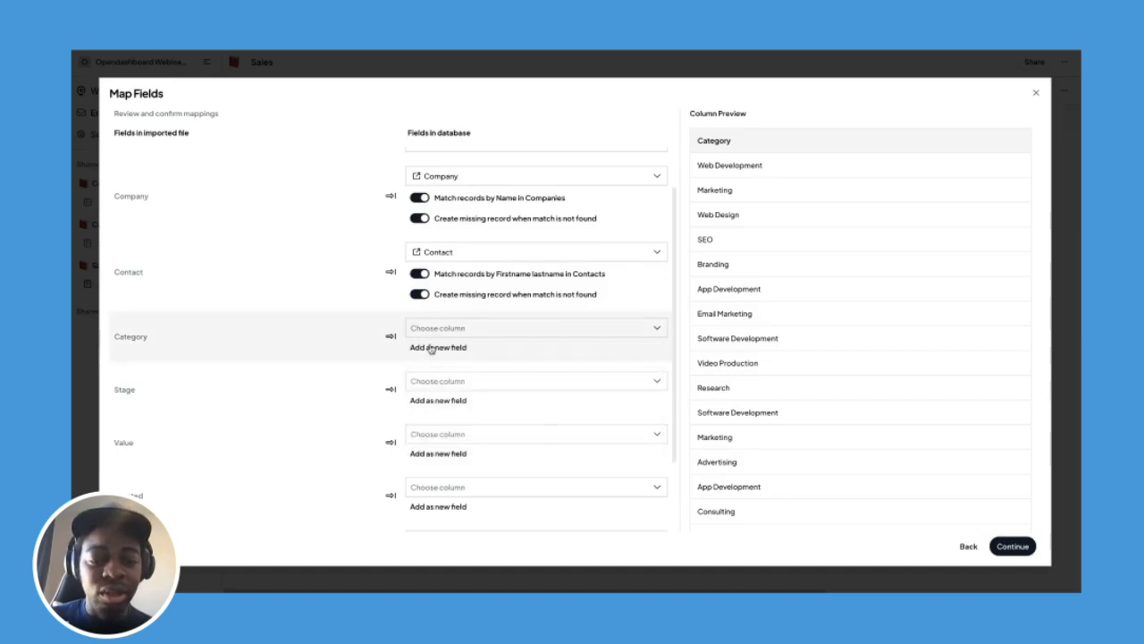
click(436, 347)
click(568, 472)
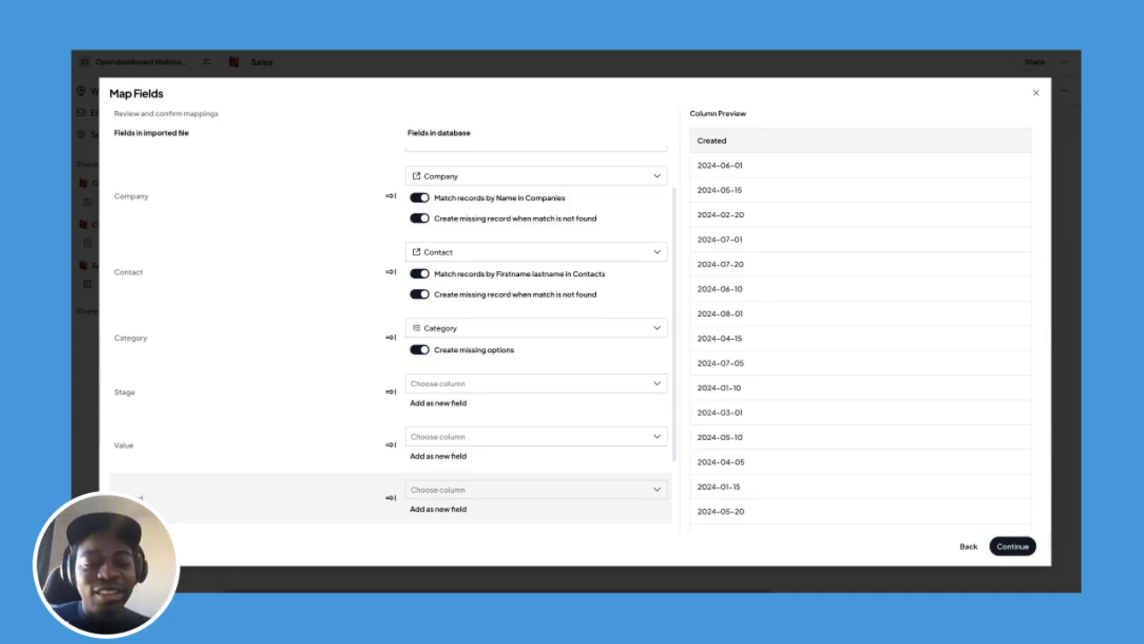
click(593, 384)
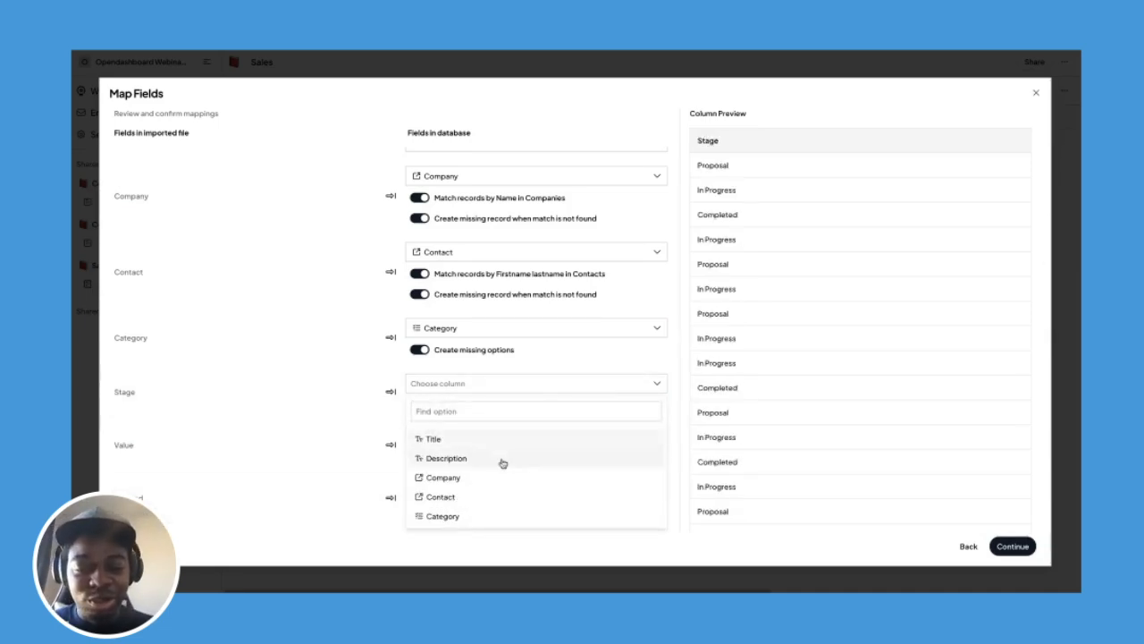
Map Stage to a new select field and Value to a new number field.
click(511, 384)
click(460, 402)
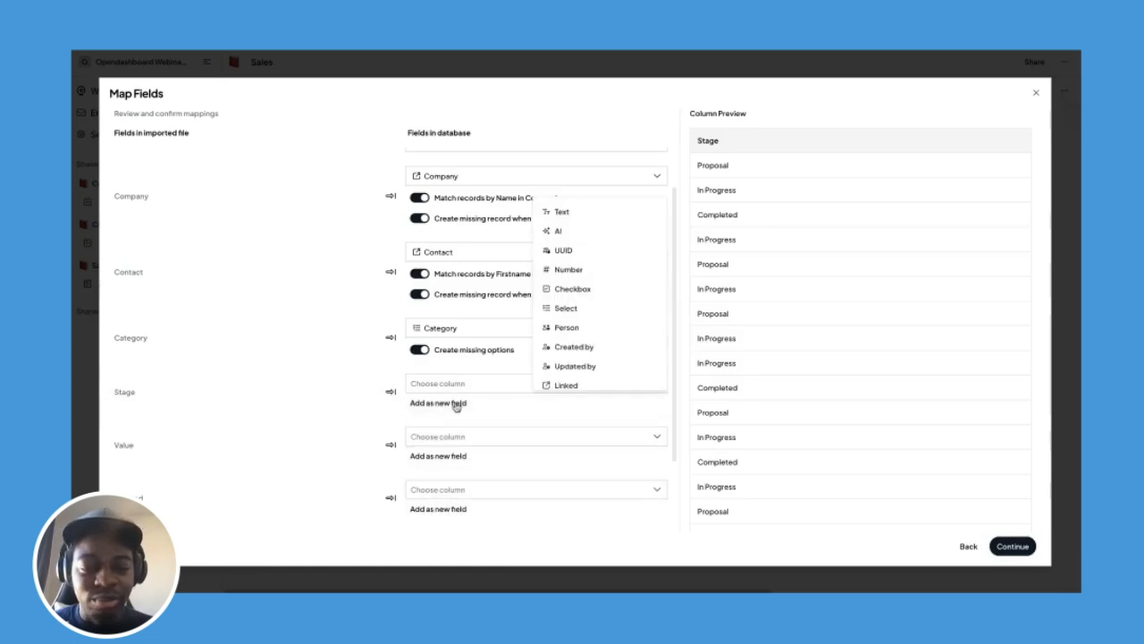
click(574, 308)
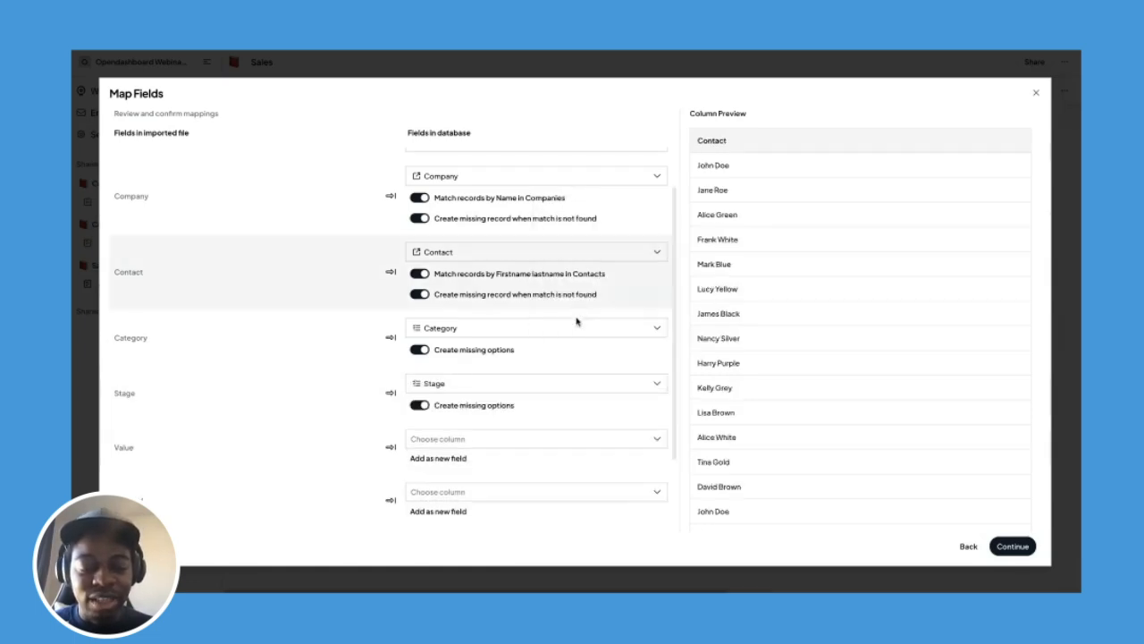
scroll(572, 331, down, 2)
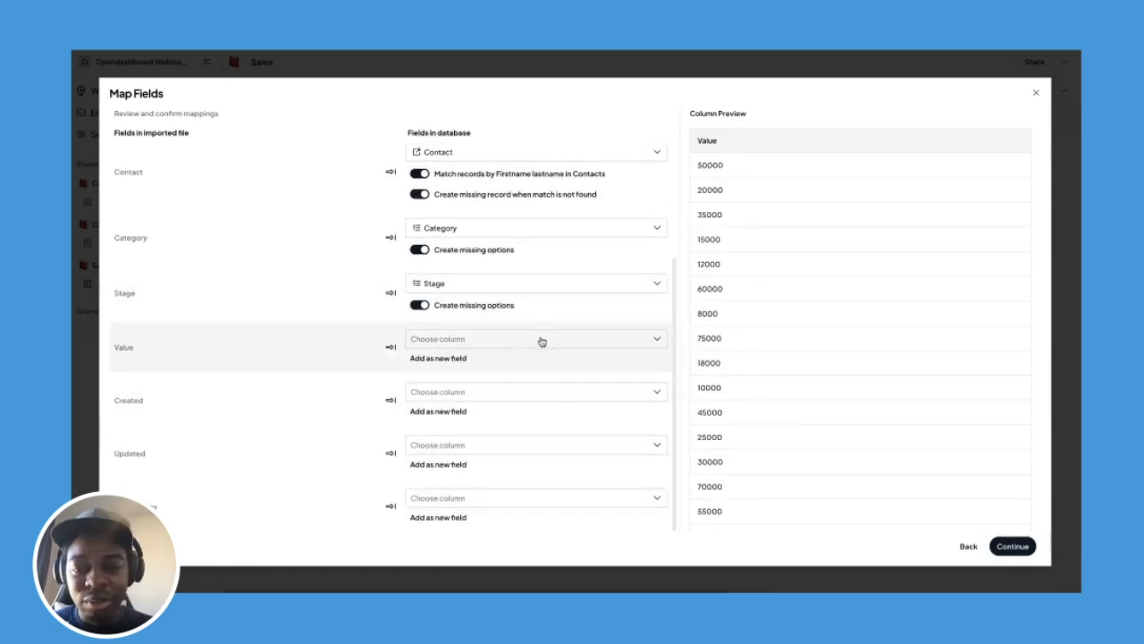
click(539, 340)
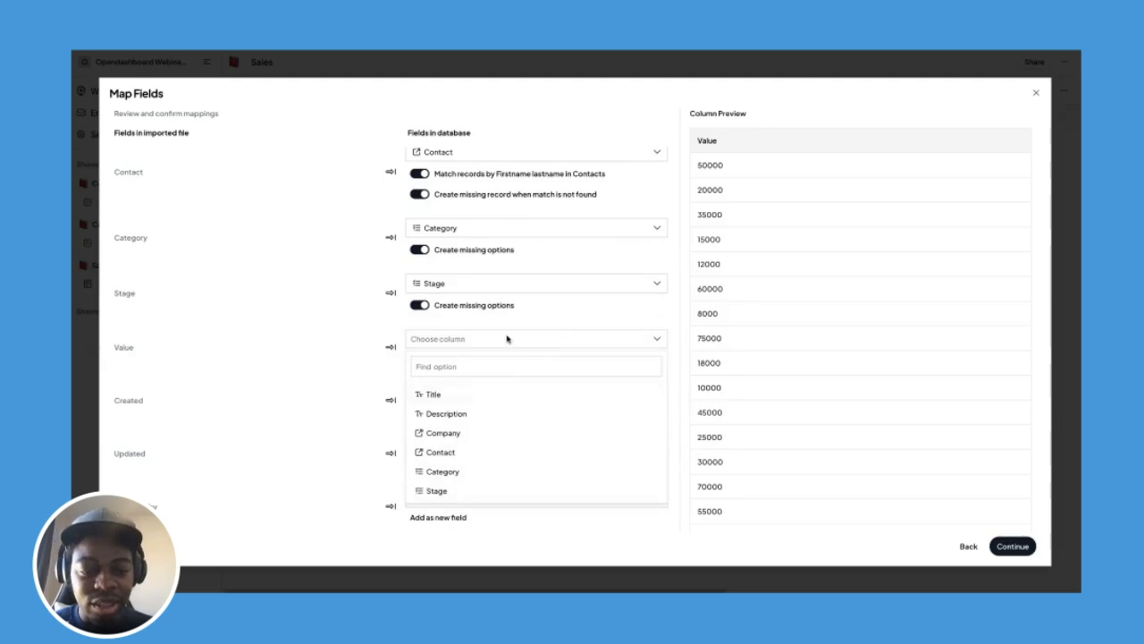
click(507, 338)
click(454, 359)
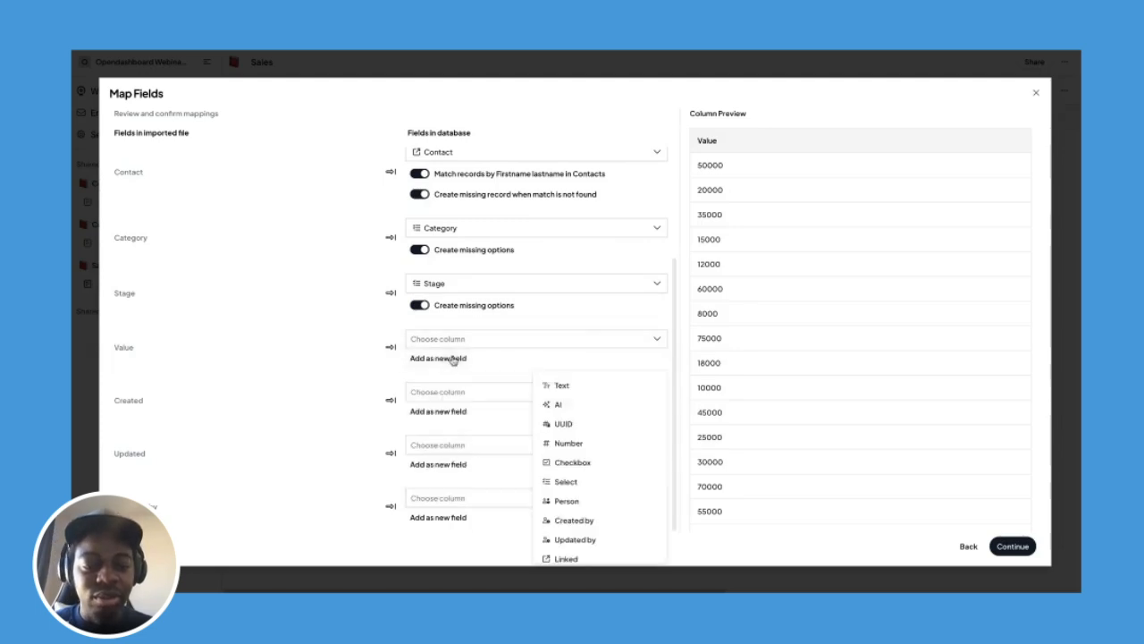
click(564, 444)
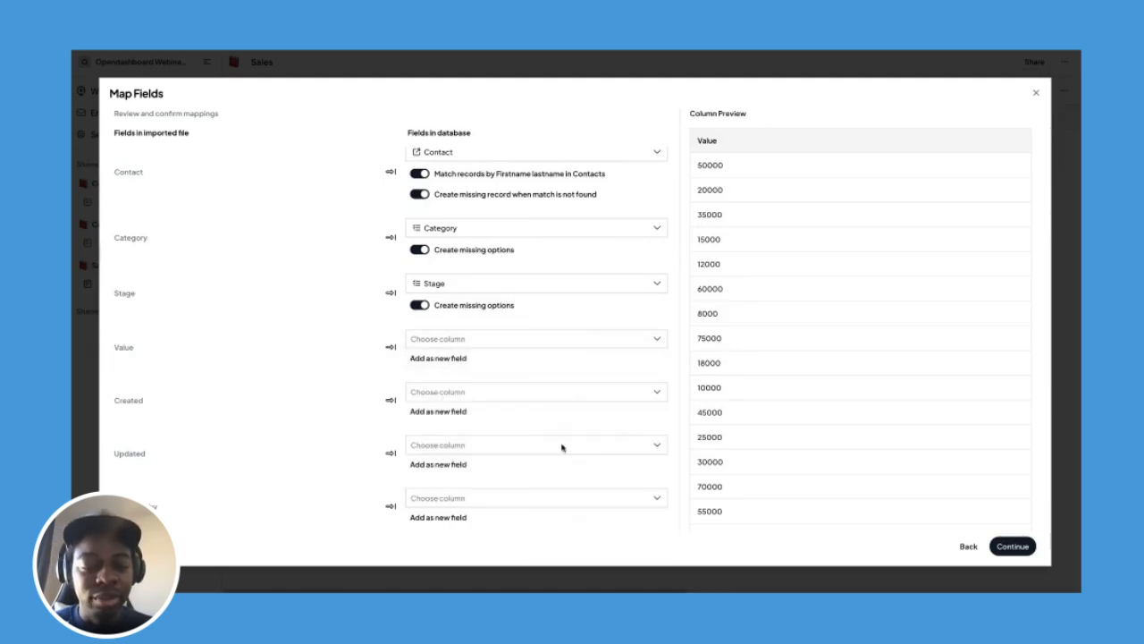
Map Created and Updated to new date fields.
click(509, 391)
click(489, 398)
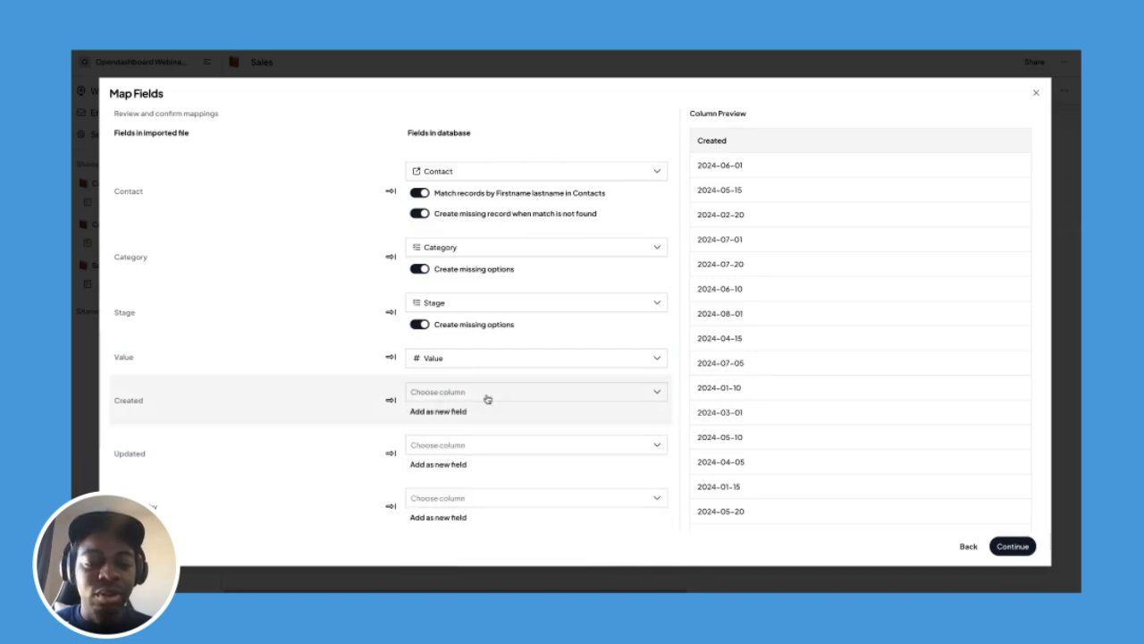
click(454, 411)
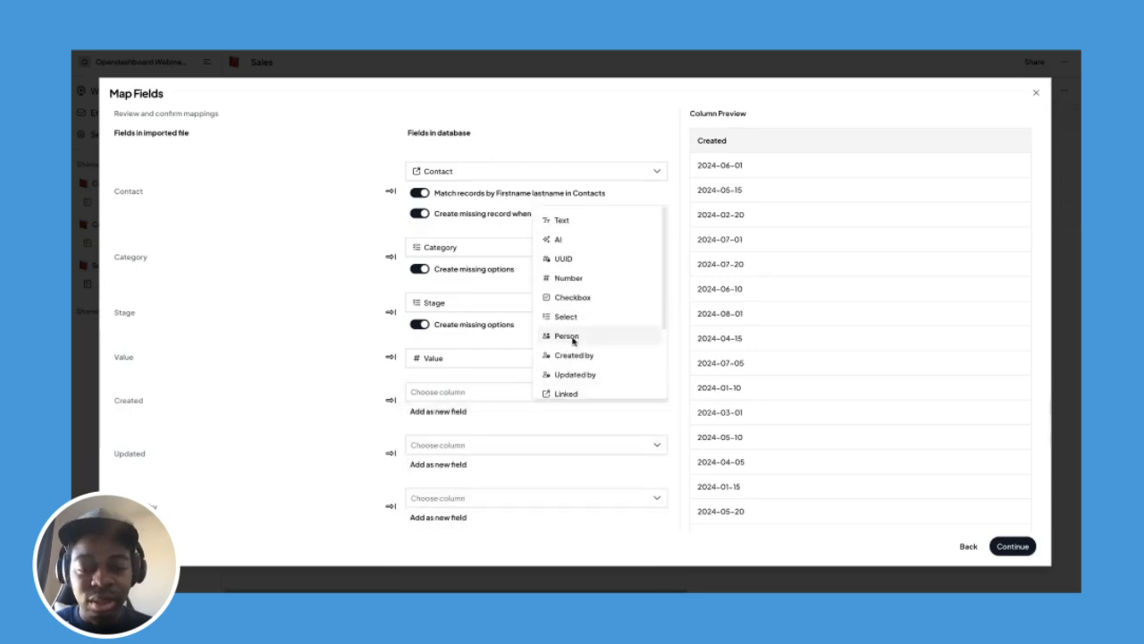
scroll(664, 314, down, 2)
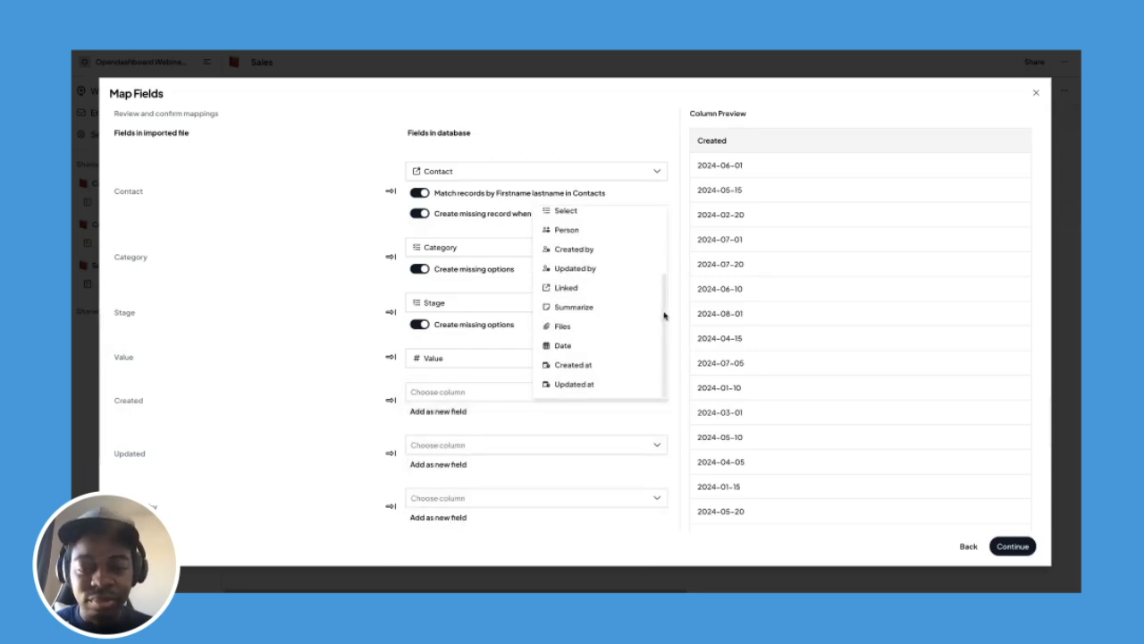
click(573, 346)
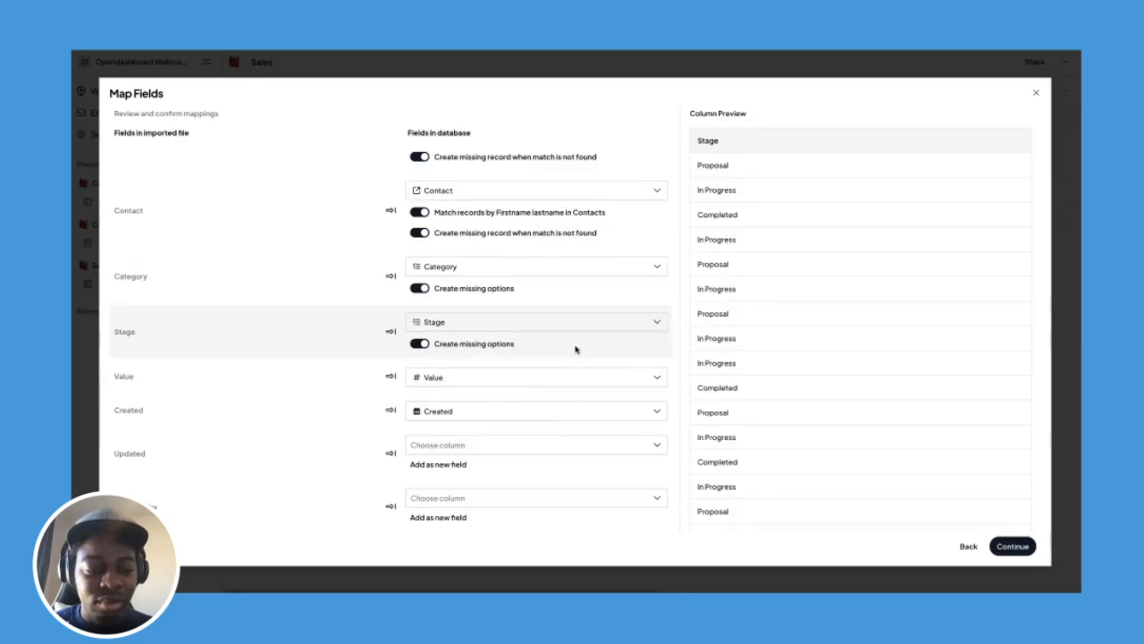
click(459, 447)
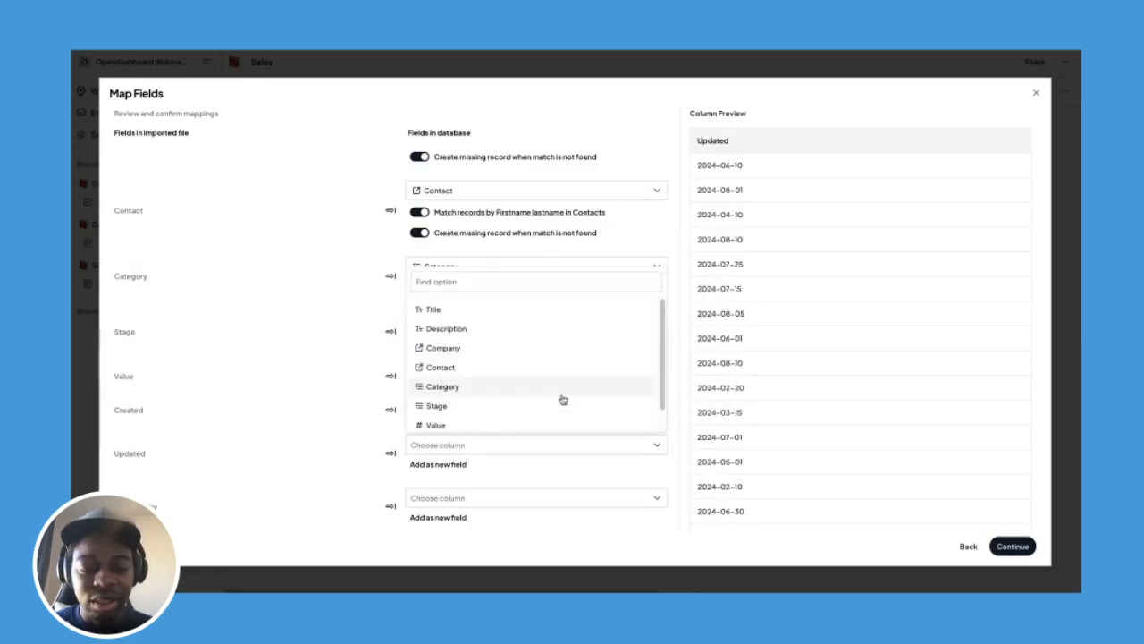
click(631, 442)
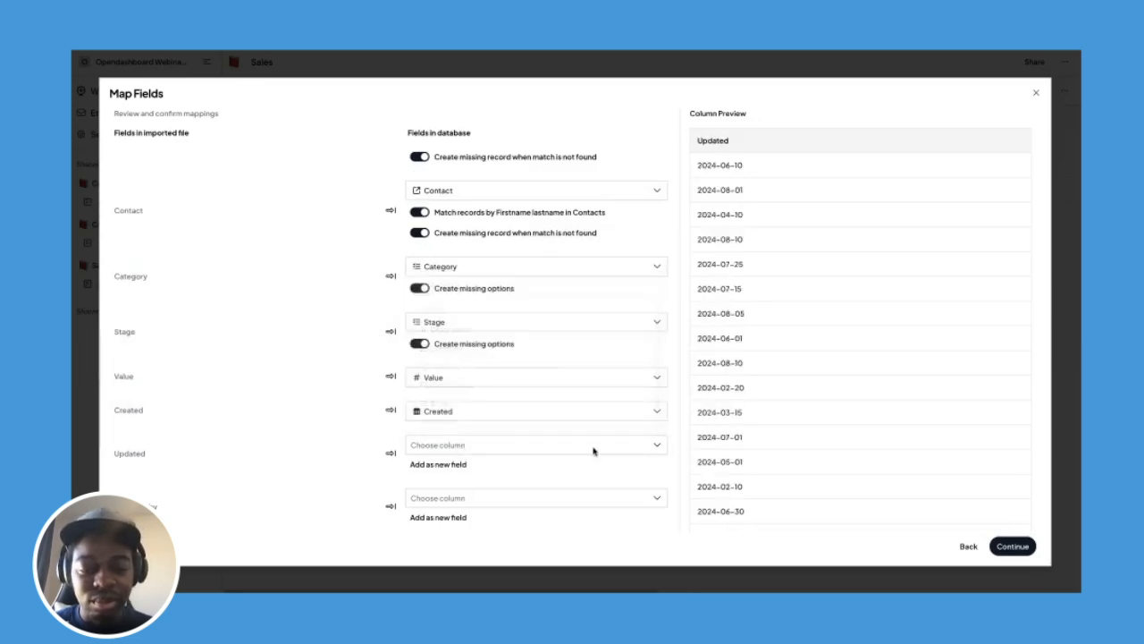
click(461, 464)
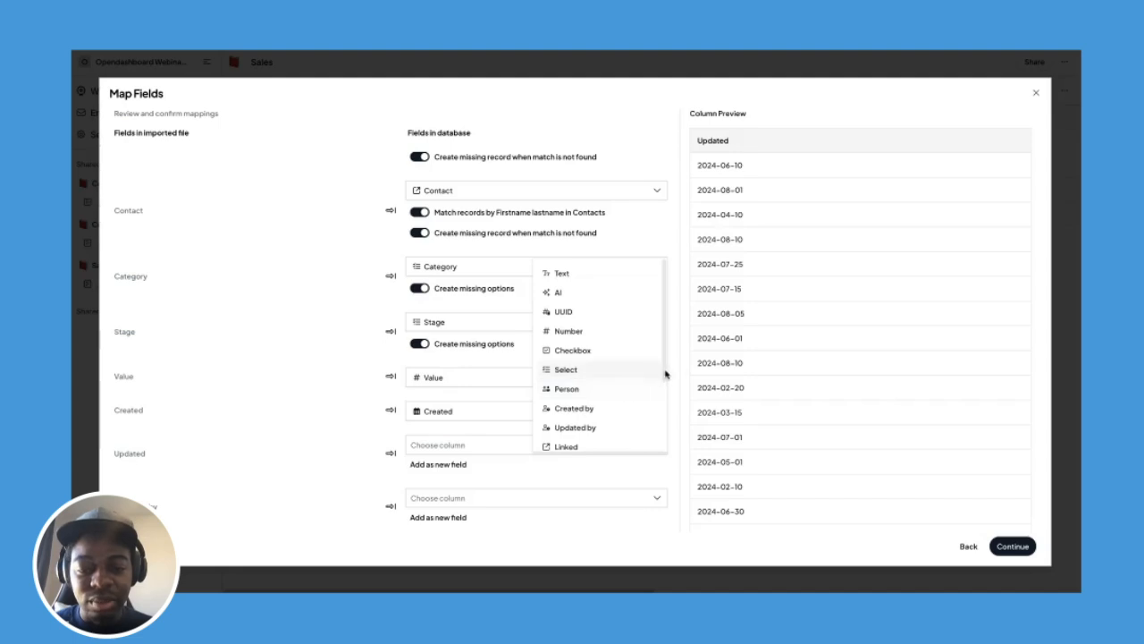
scroll(647, 380, down, 2)
click(565, 400)
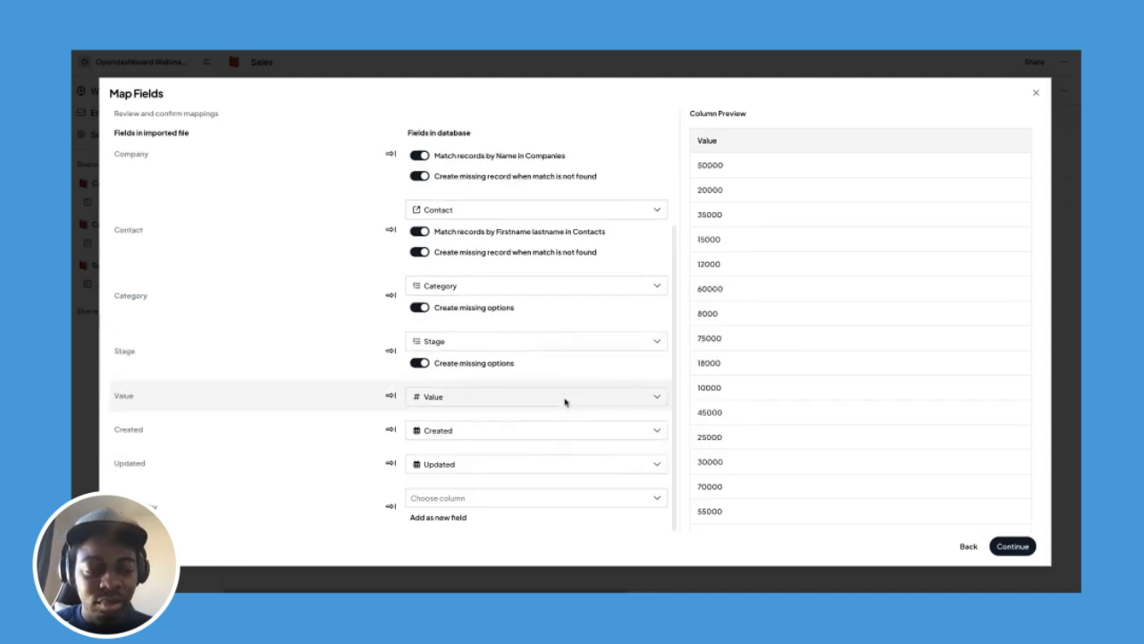
Map Managed by to a new person field and continue to the import preview.
click(447, 499)
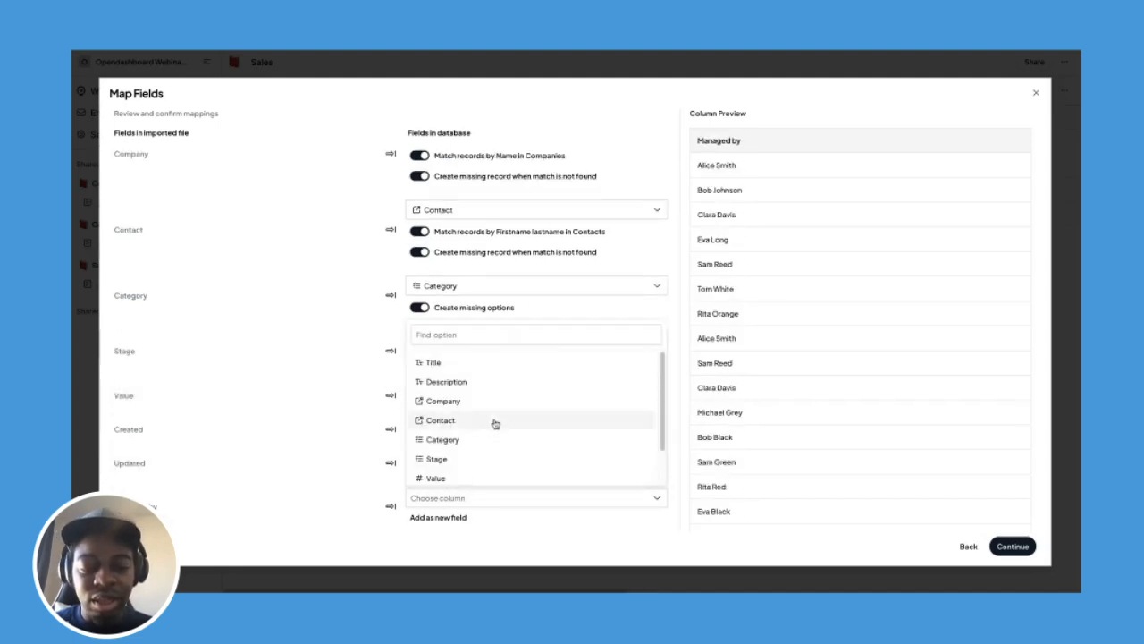
click(378, 488)
click(442, 519)
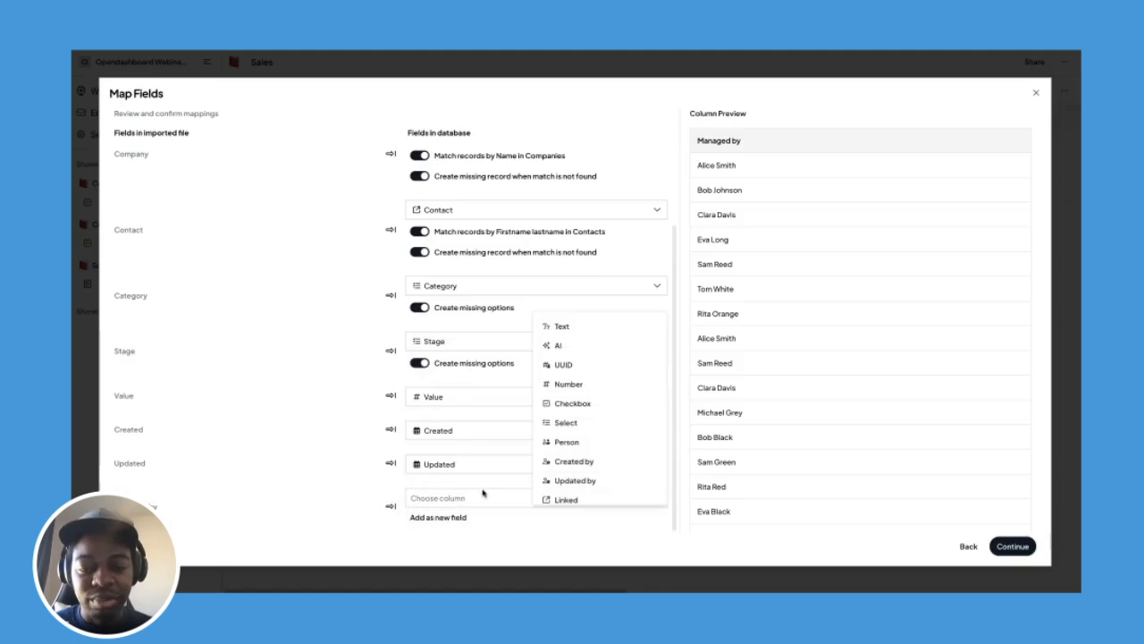
click(581, 441)
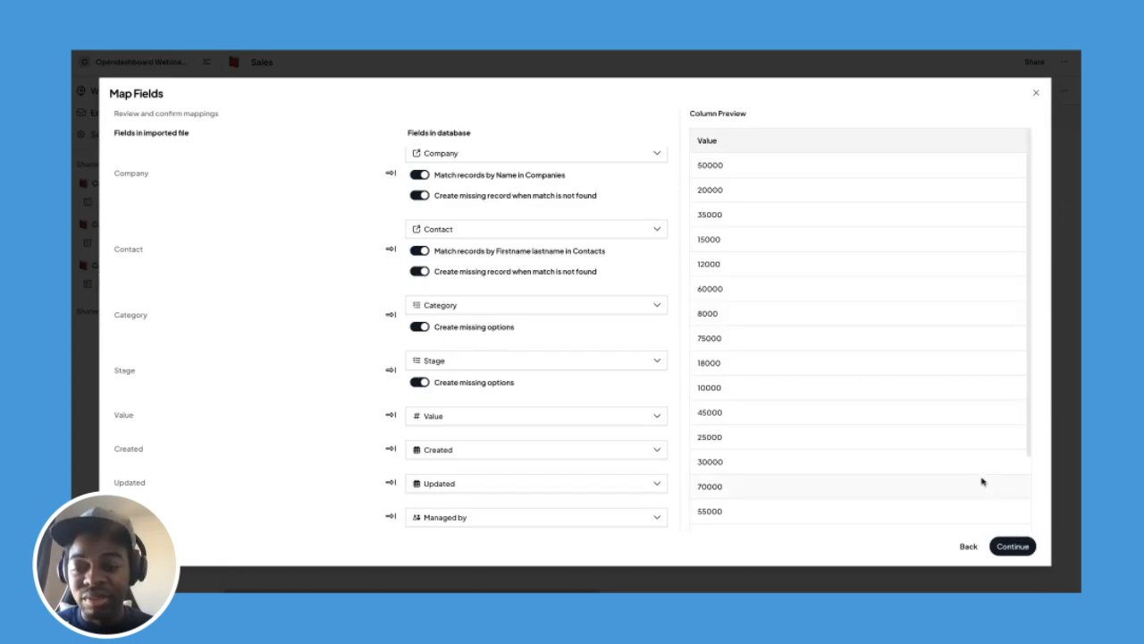
scroll(980, 477, down, 2)
click(1013, 546)
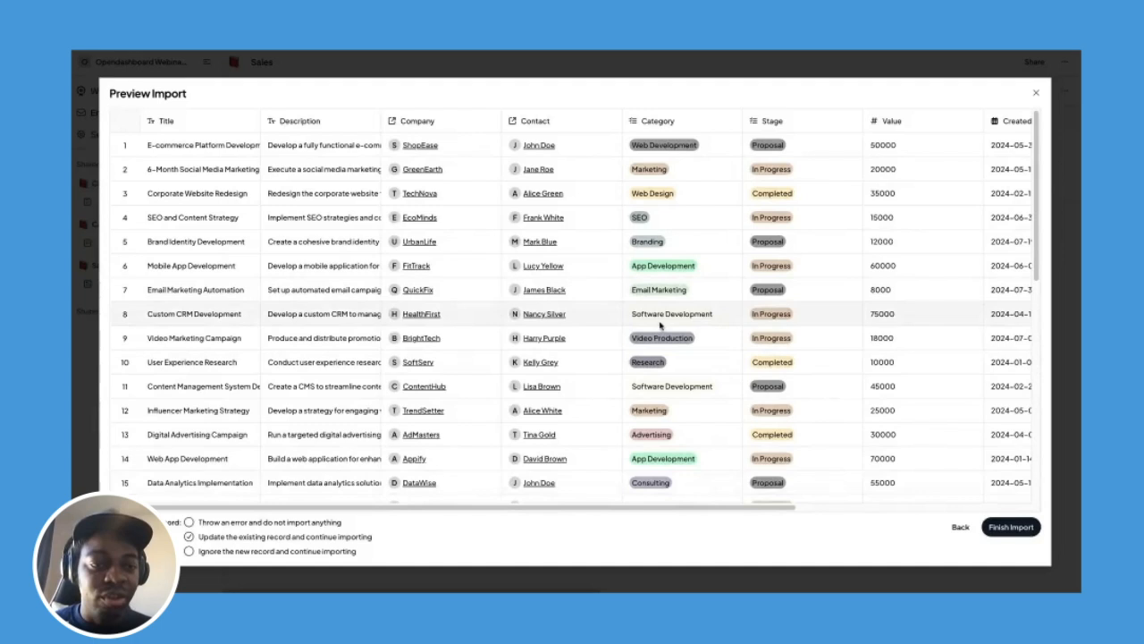
Check the preview columns and finish importing the 36 sales records.
scroll(660, 327, right, 2)
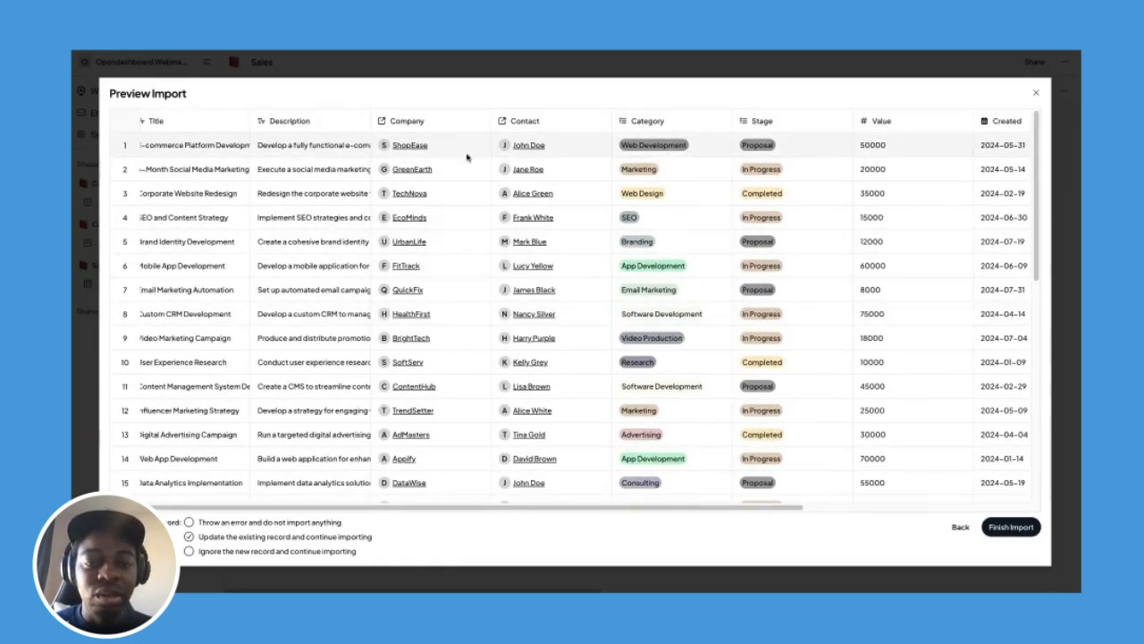
scroll(576, 228, right, 3)
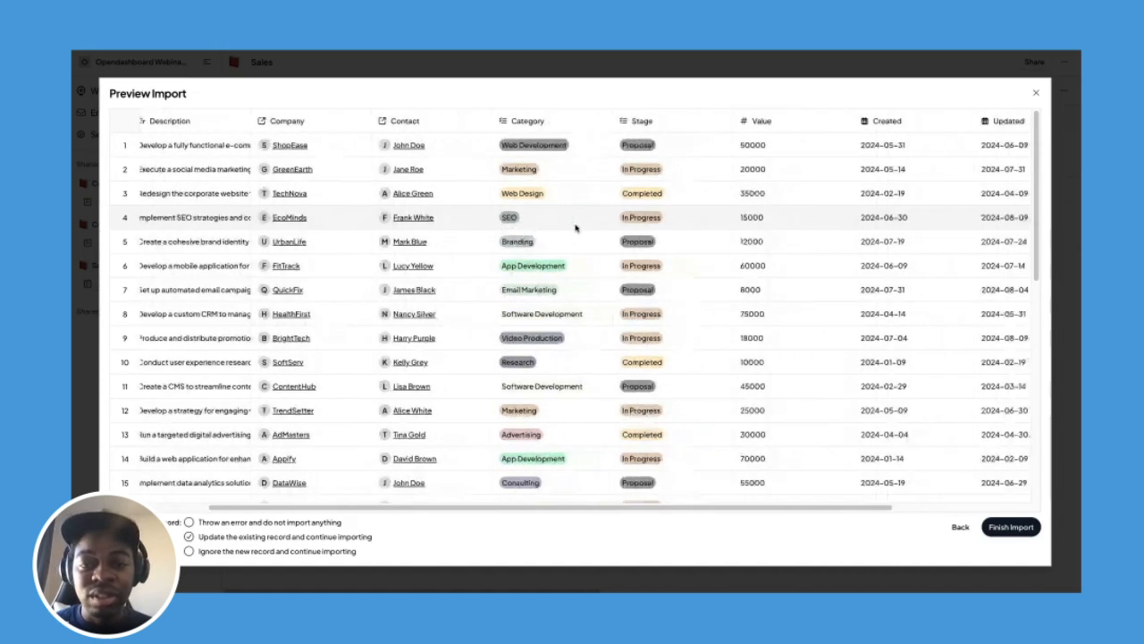
scroll(669, 224, right, 4)
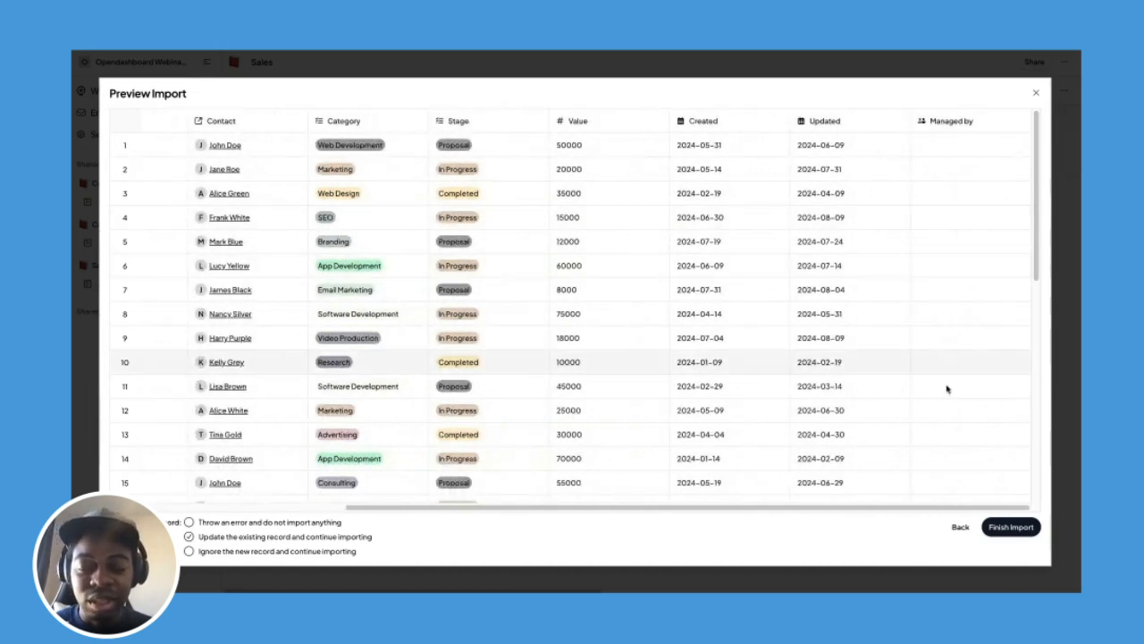
click(1011, 527)
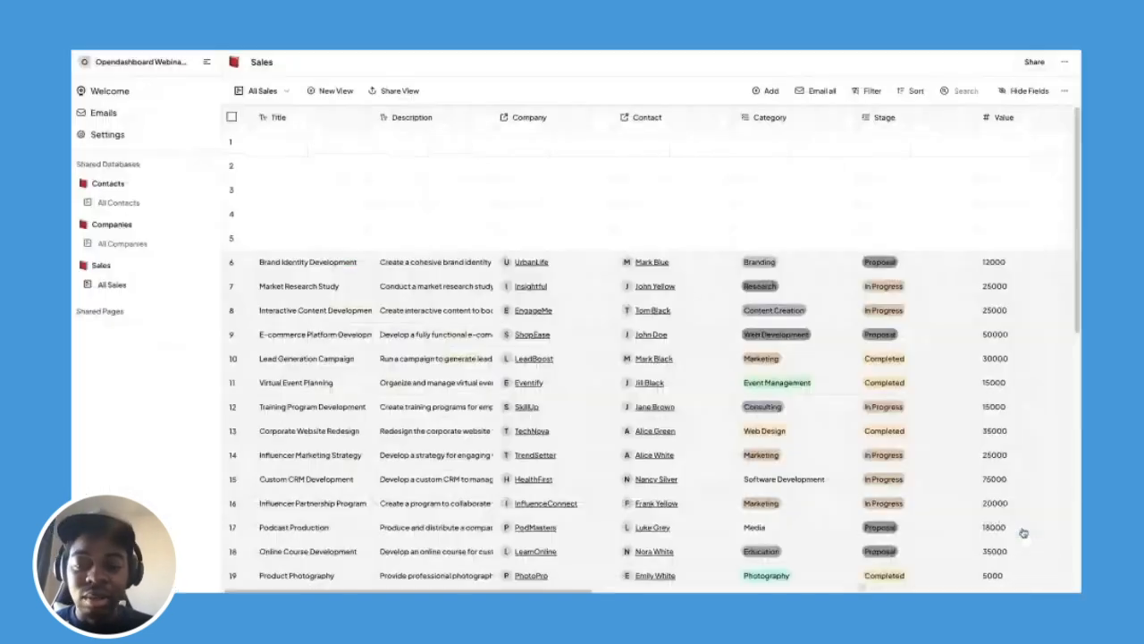
Select blank rows 1–5 in the Sales table and delete them, confirming the deletion.
click(747, 402)
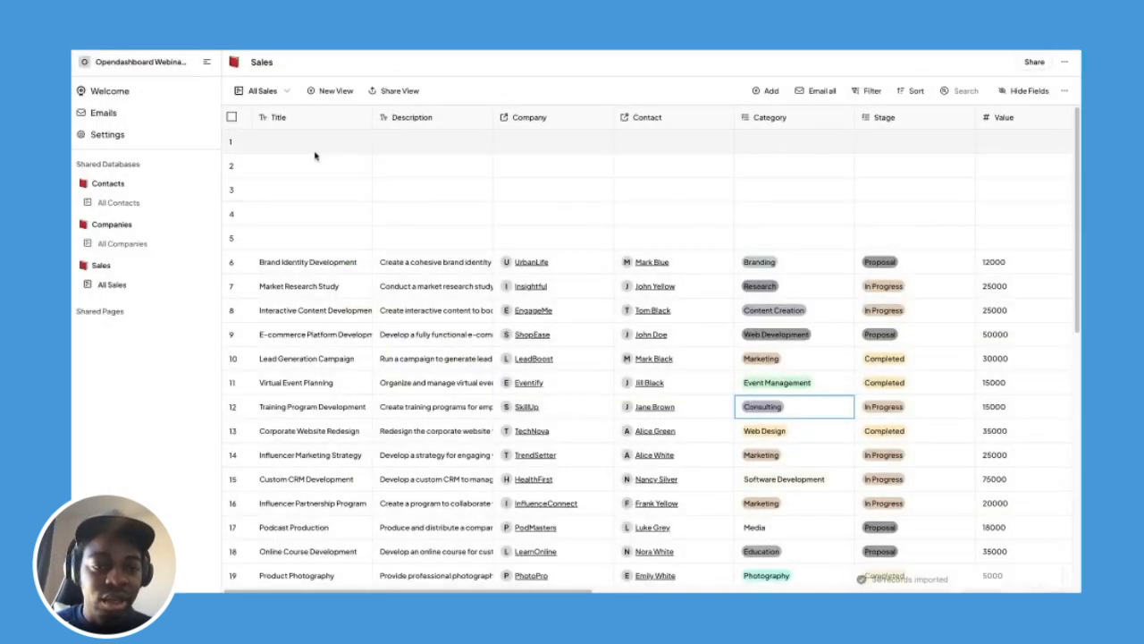
click(232, 140)
click(231, 164)
click(232, 189)
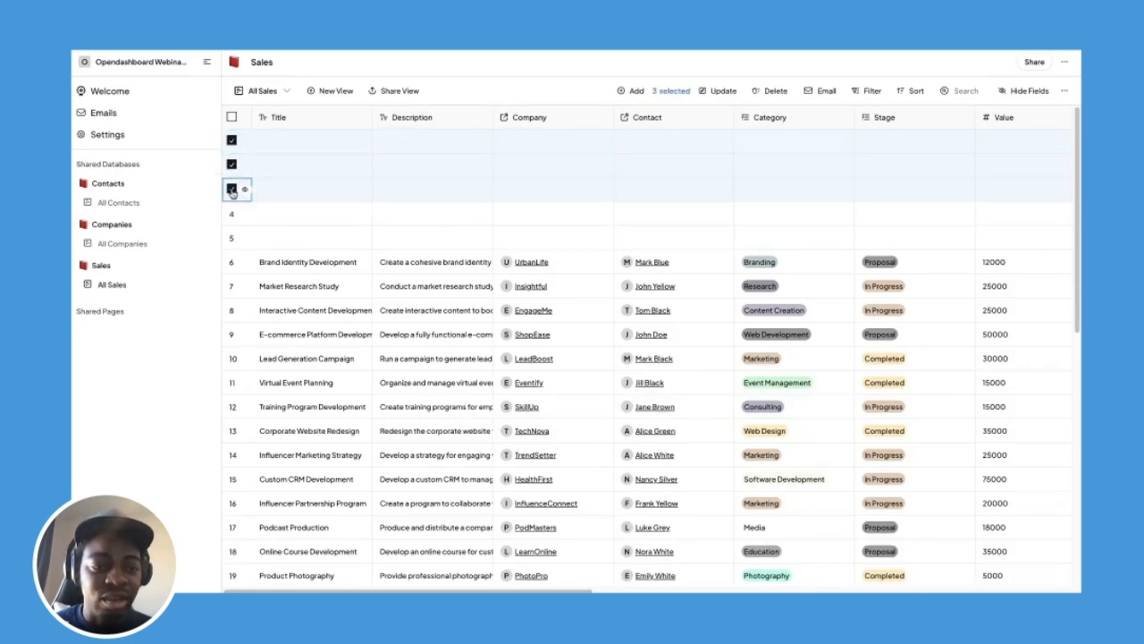
click(232, 213)
click(231, 237)
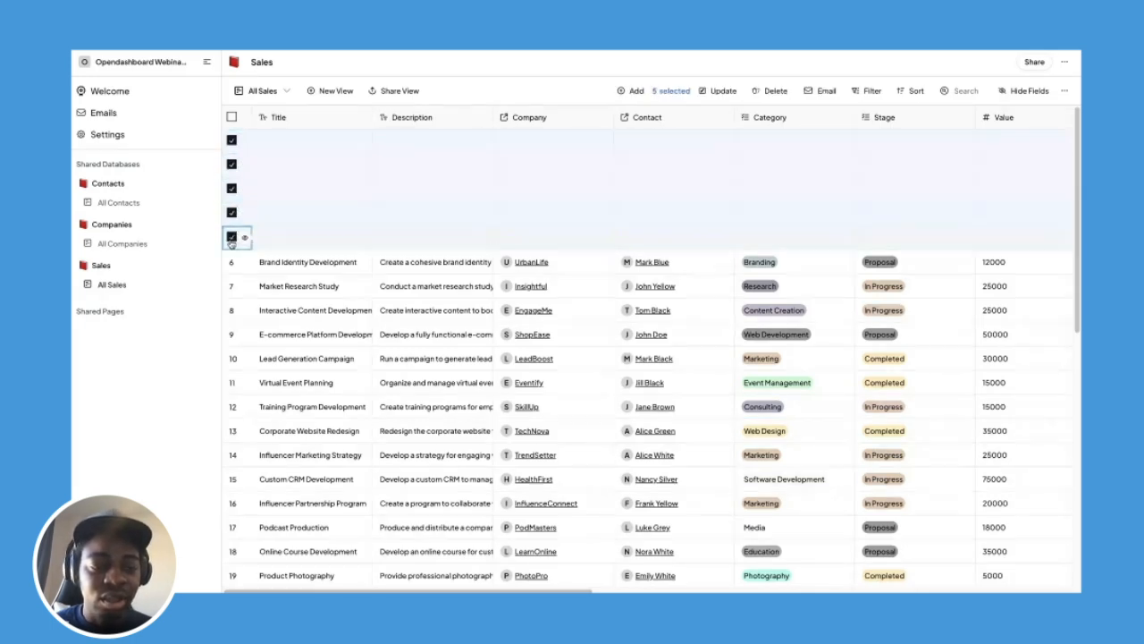
click(765, 92)
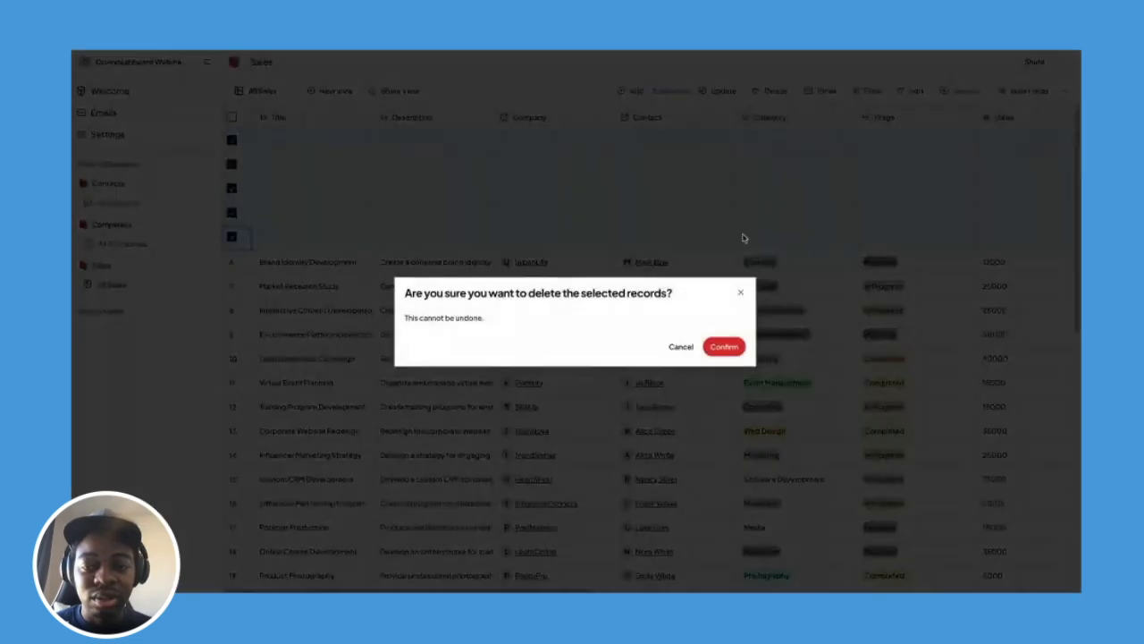
click(726, 347)
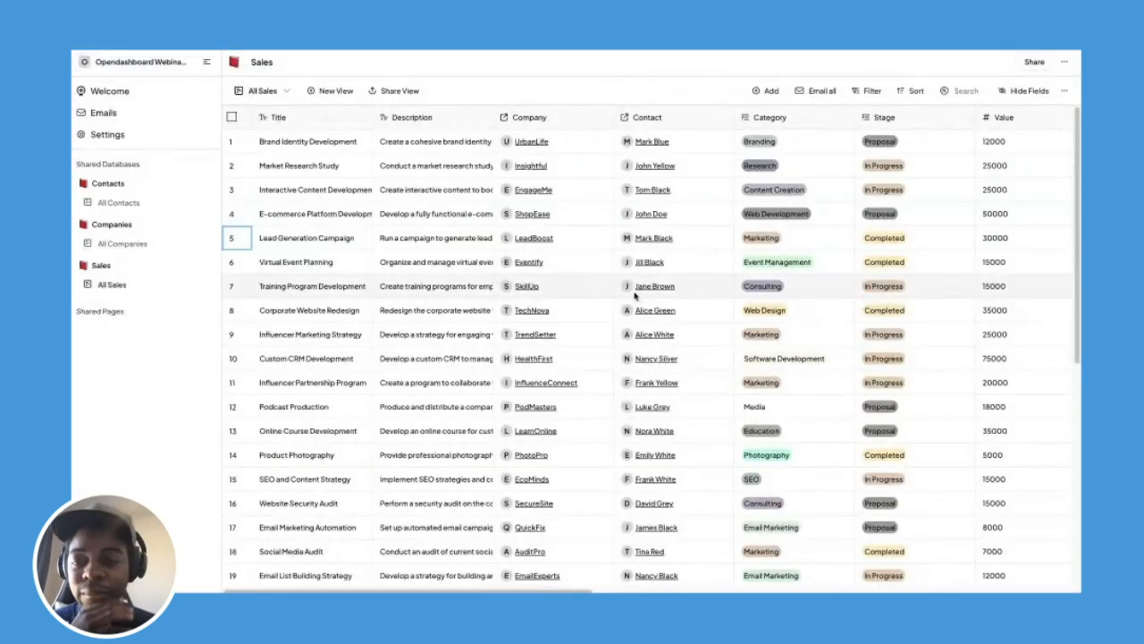
scroll(635, 295, right, 10)
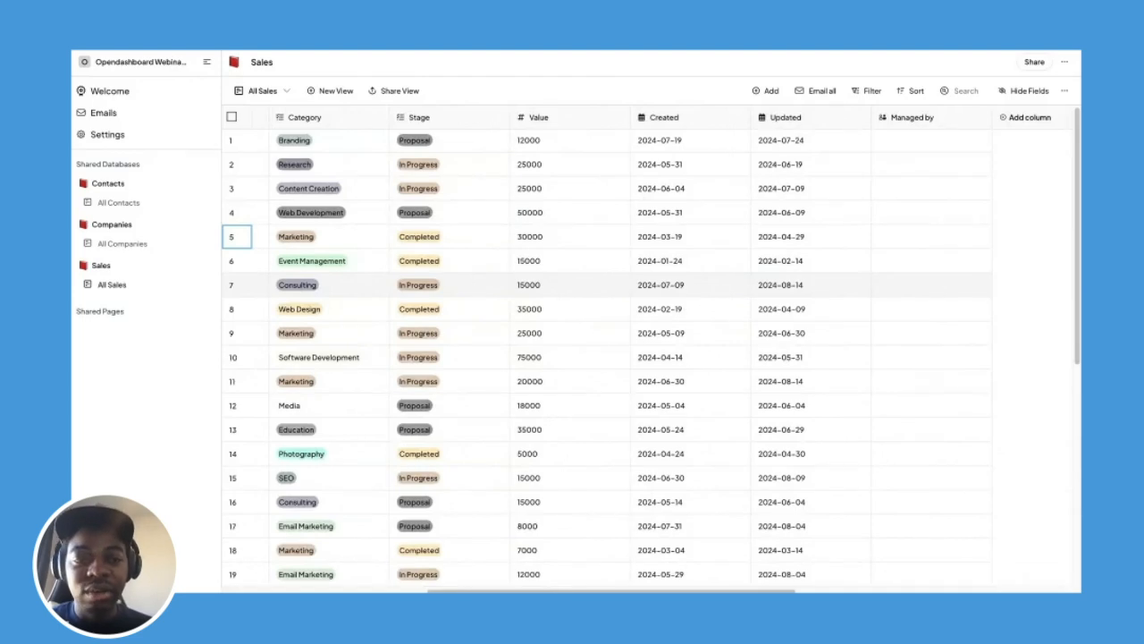
scroll(635, 286, right, 2)
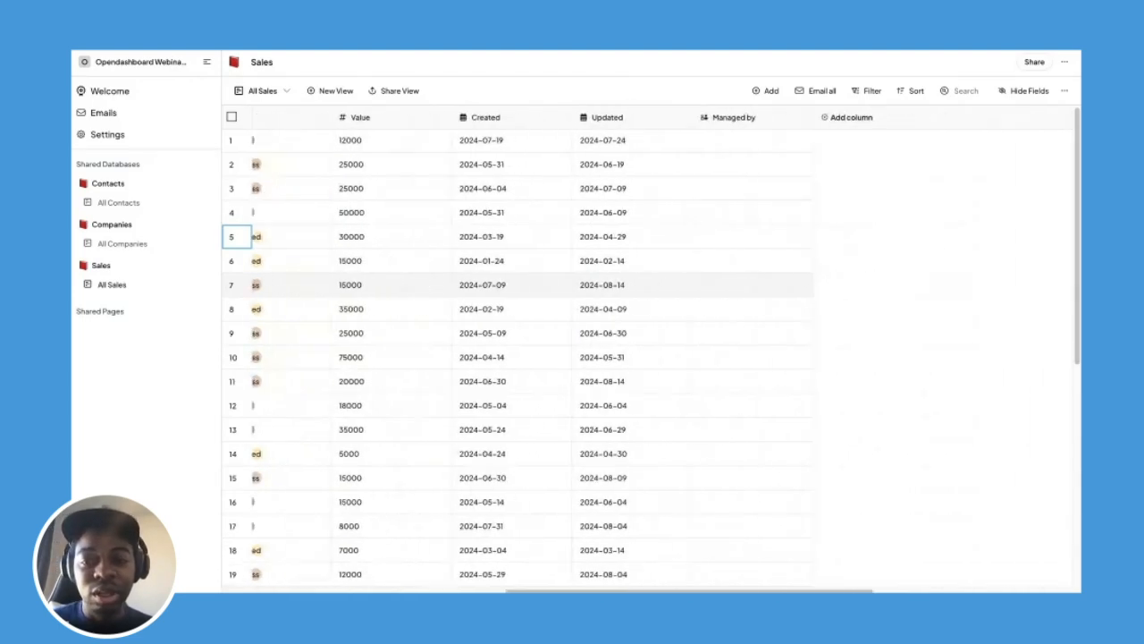
scroll(635, 286, left, 4)
scroll(635, 348, left, 6)
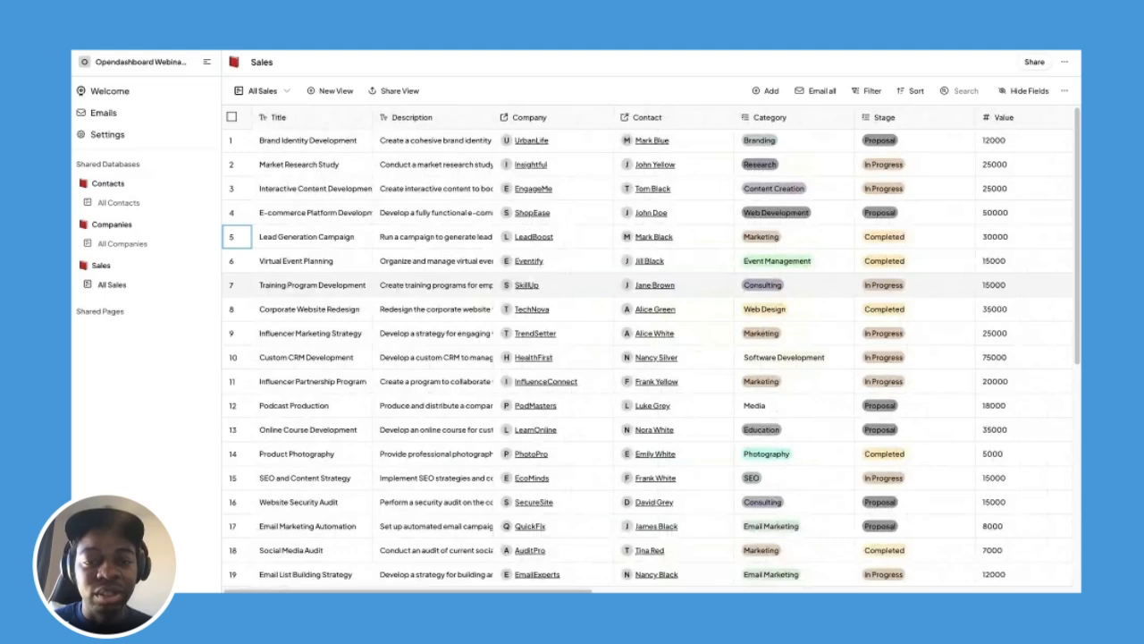
click(541, 145)
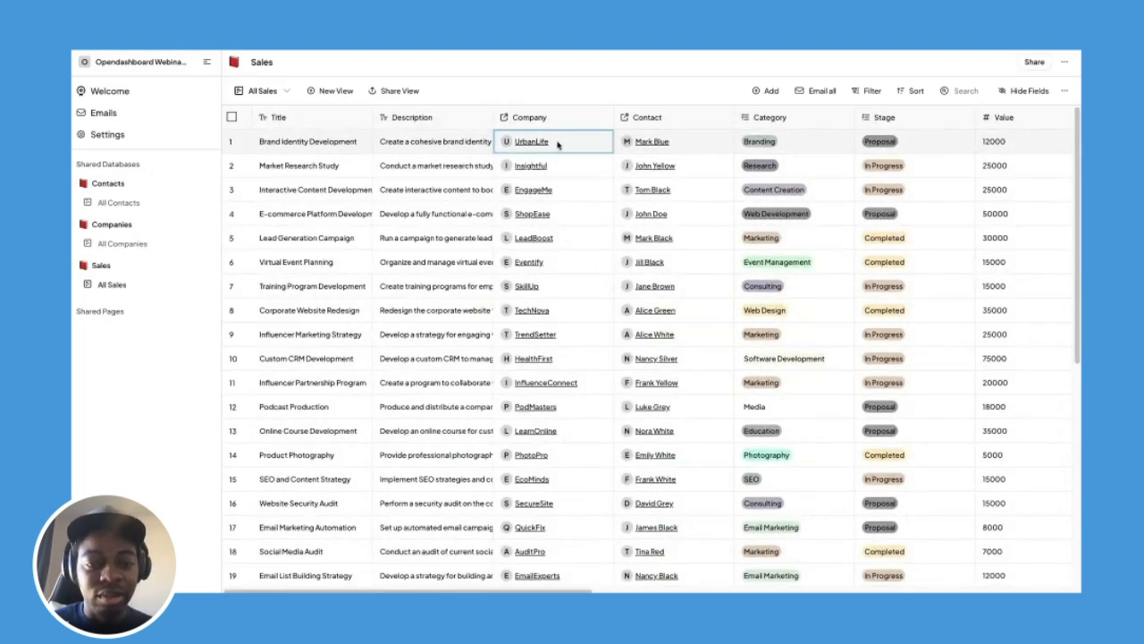
click(573, 146)
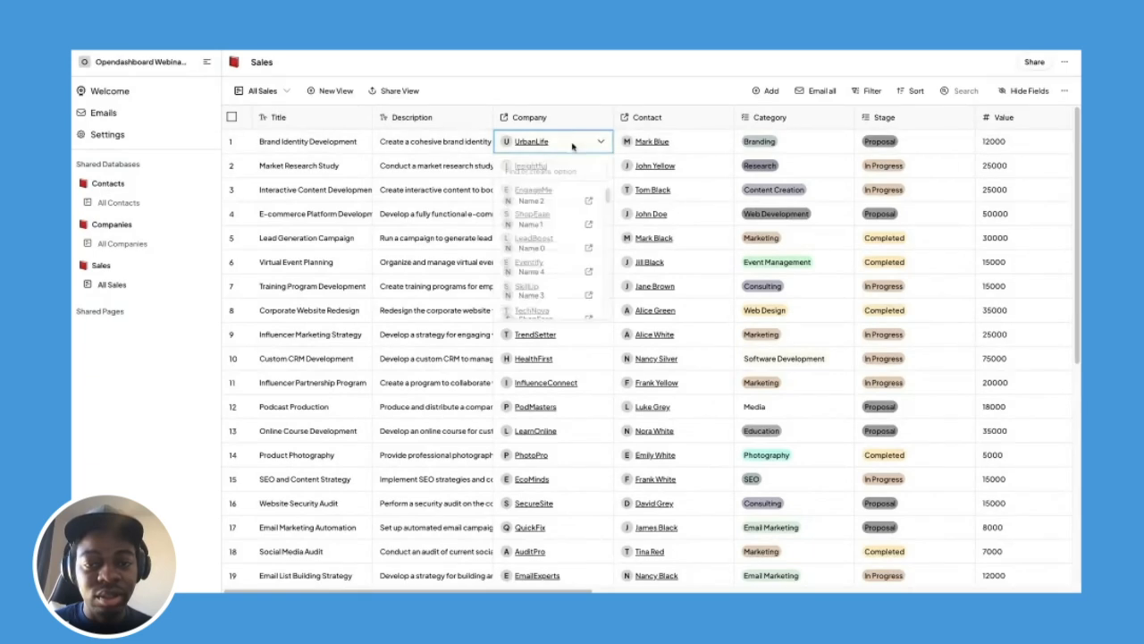
click(575, 146)
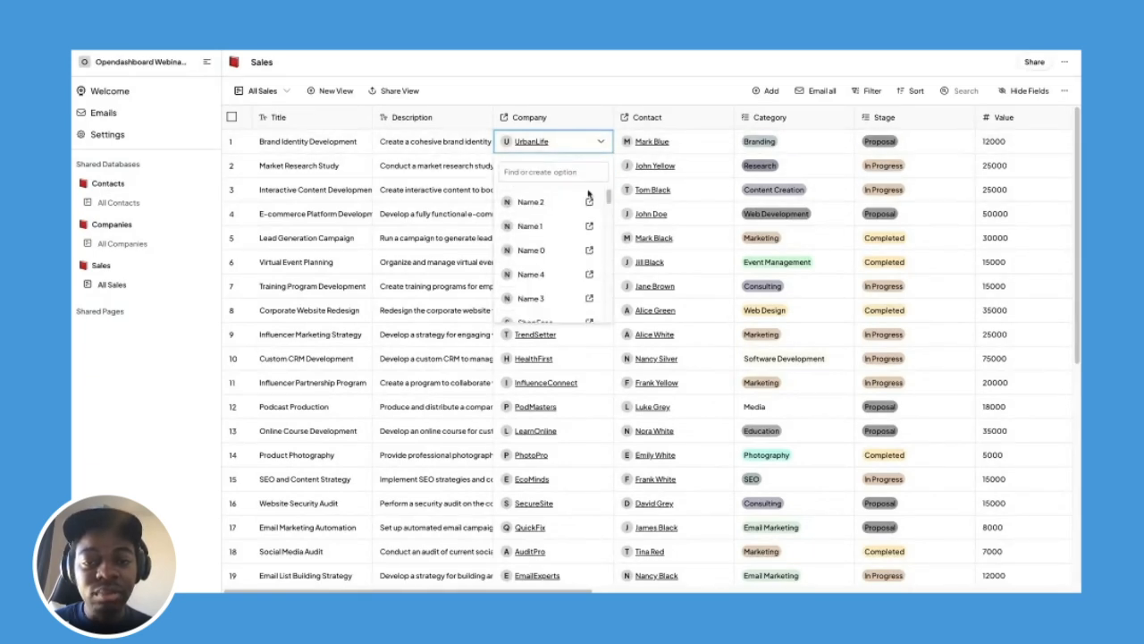
scroll(590, 215, down, 3)
scroll(590, 241, up, 3)
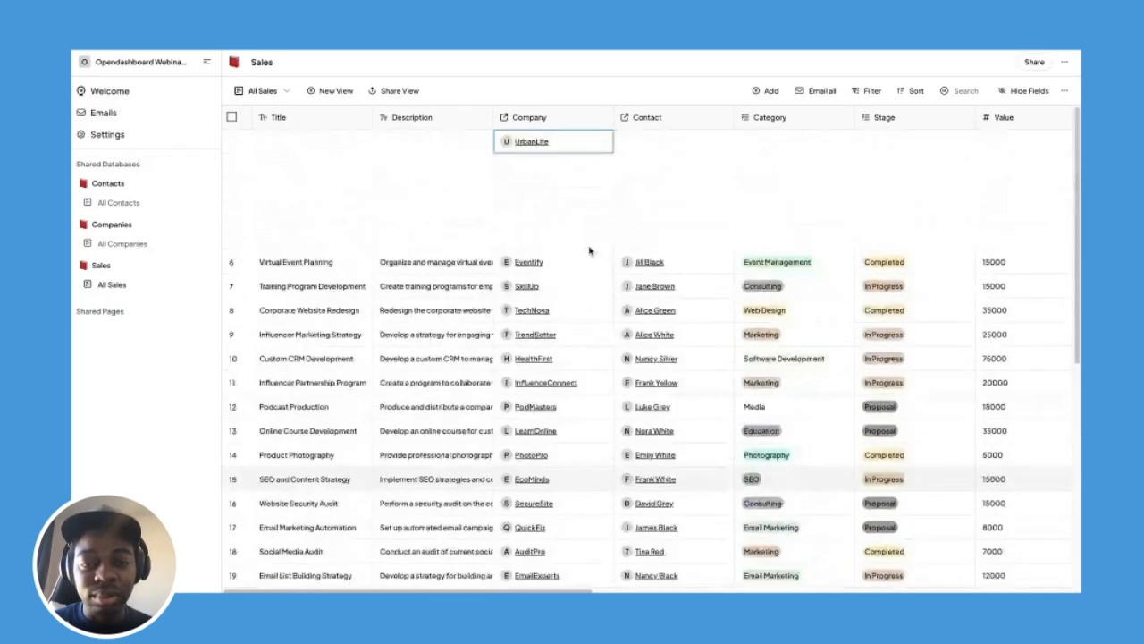
click(578, 145)
click(572, 169)
text(u)
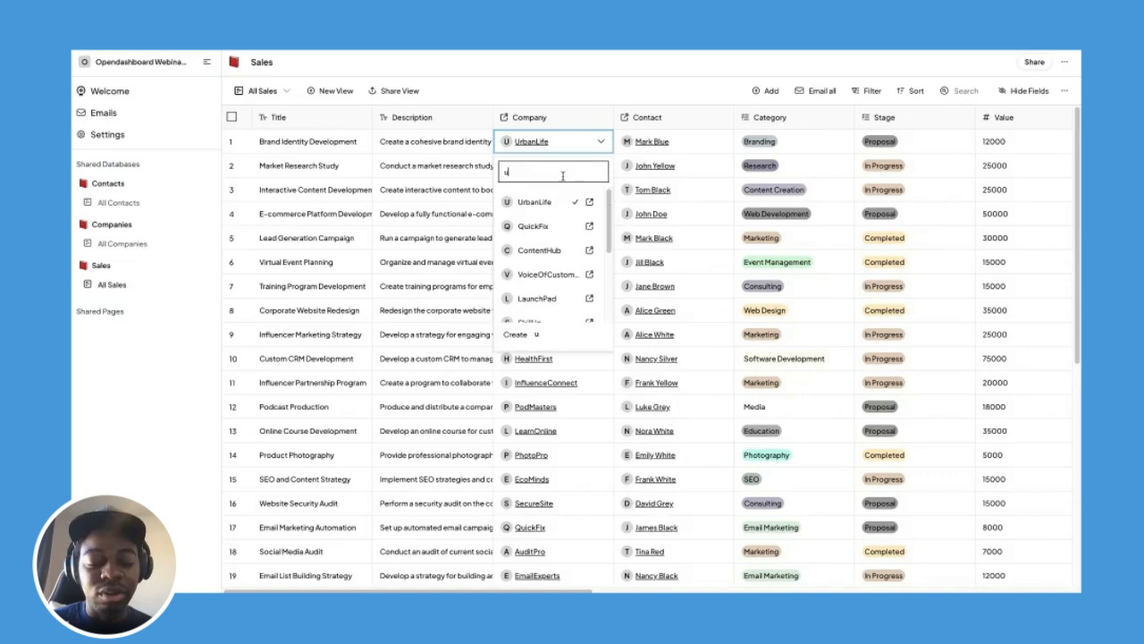
text(rb)
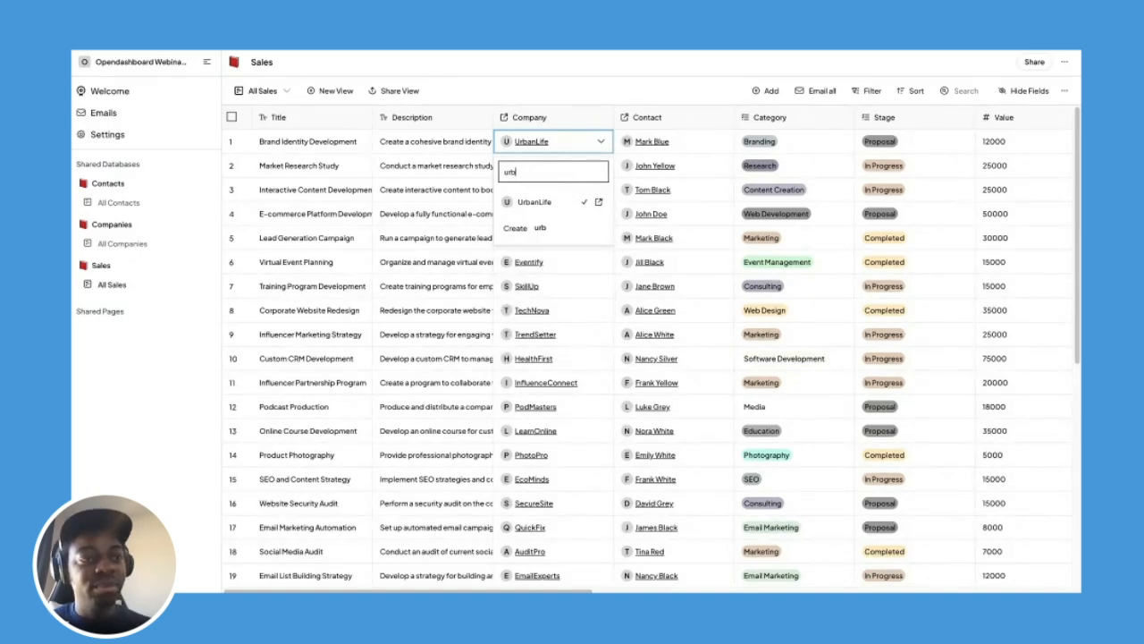
click(590, 206)
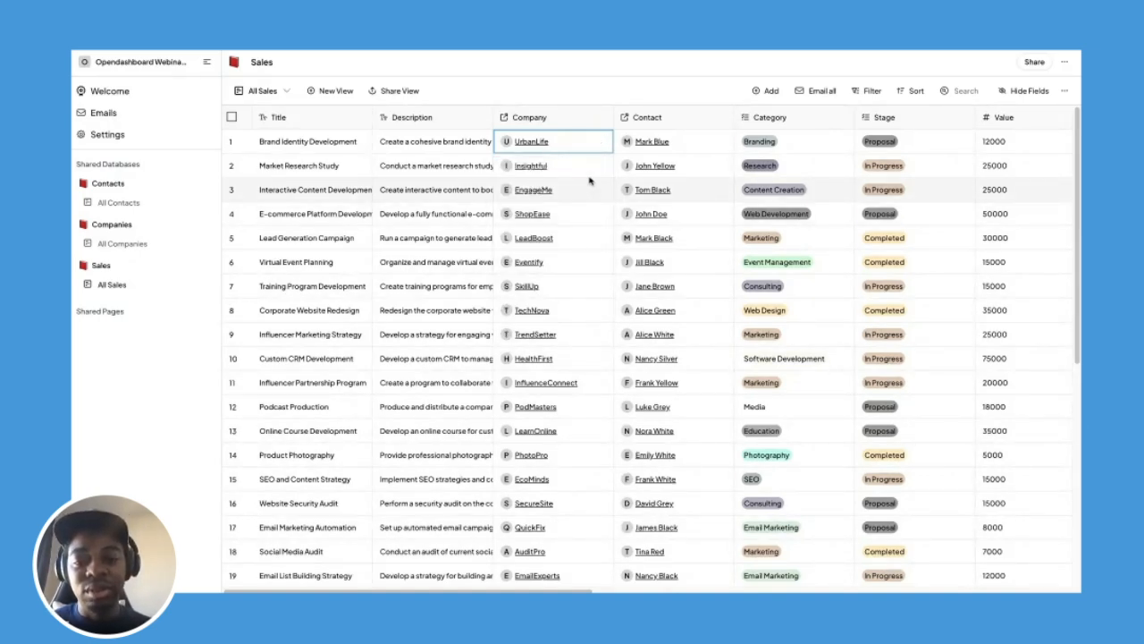
click(698, 143)
click(799, 141)
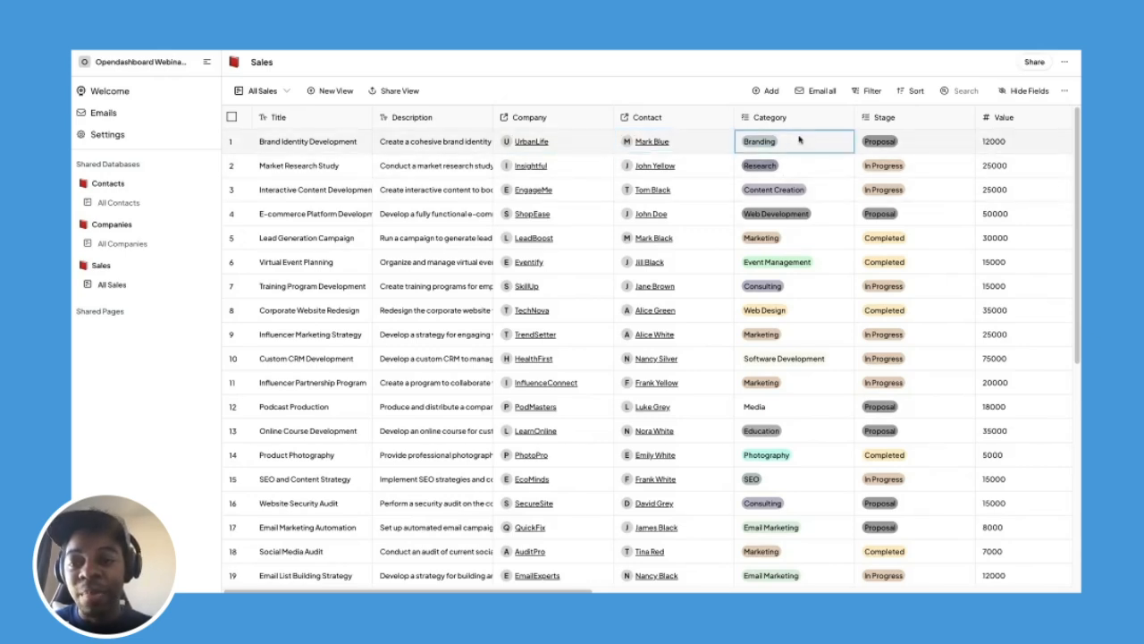
click(799, 141)
click(910, 149)
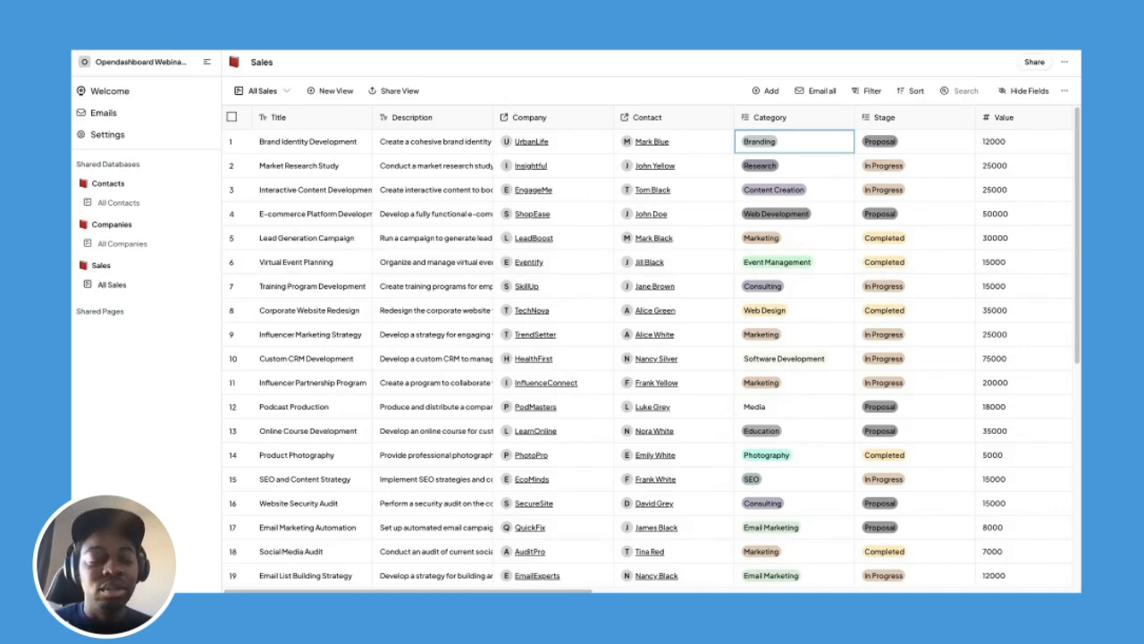
Create a board view named 'Sales board' grouped by Stage.
click(340, 93)
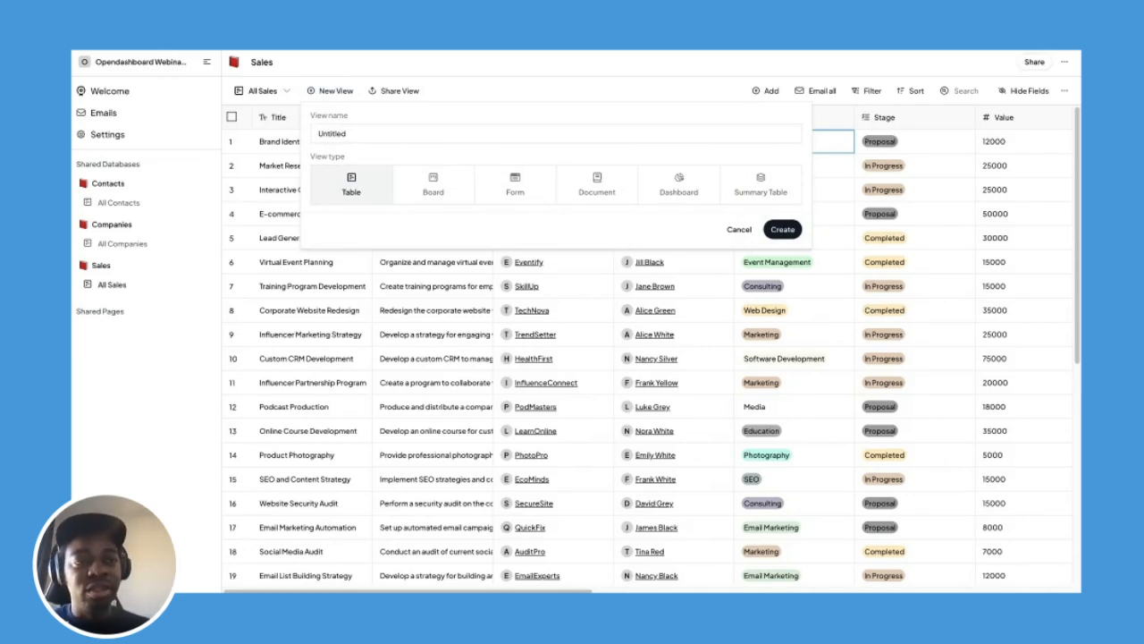
click(434, 184)
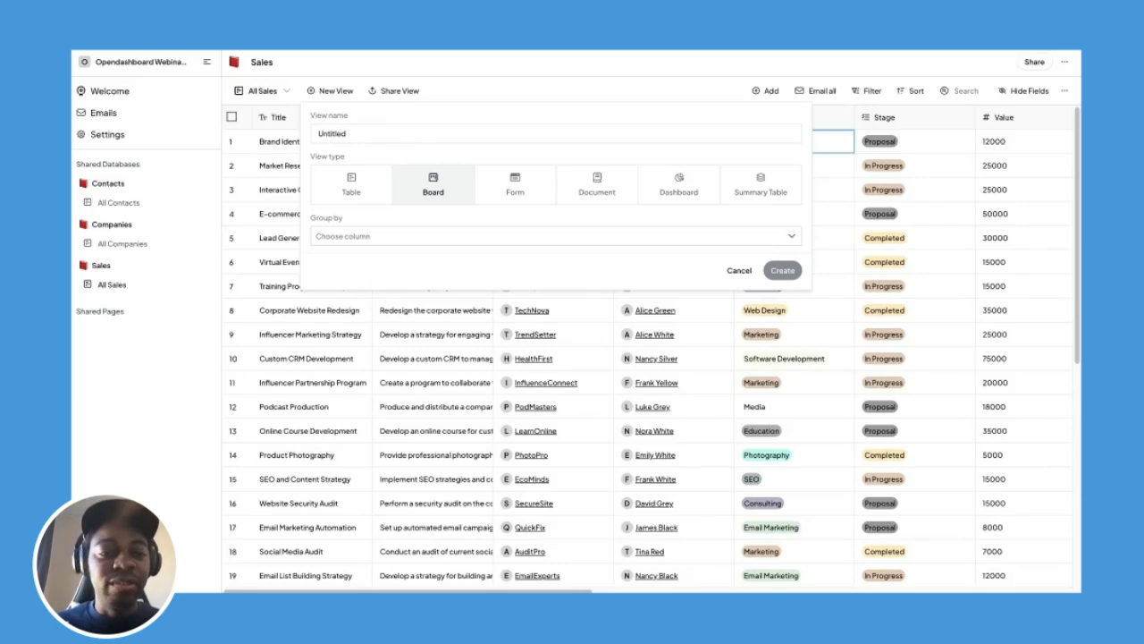
double_click(332, 134)
text(Sale)
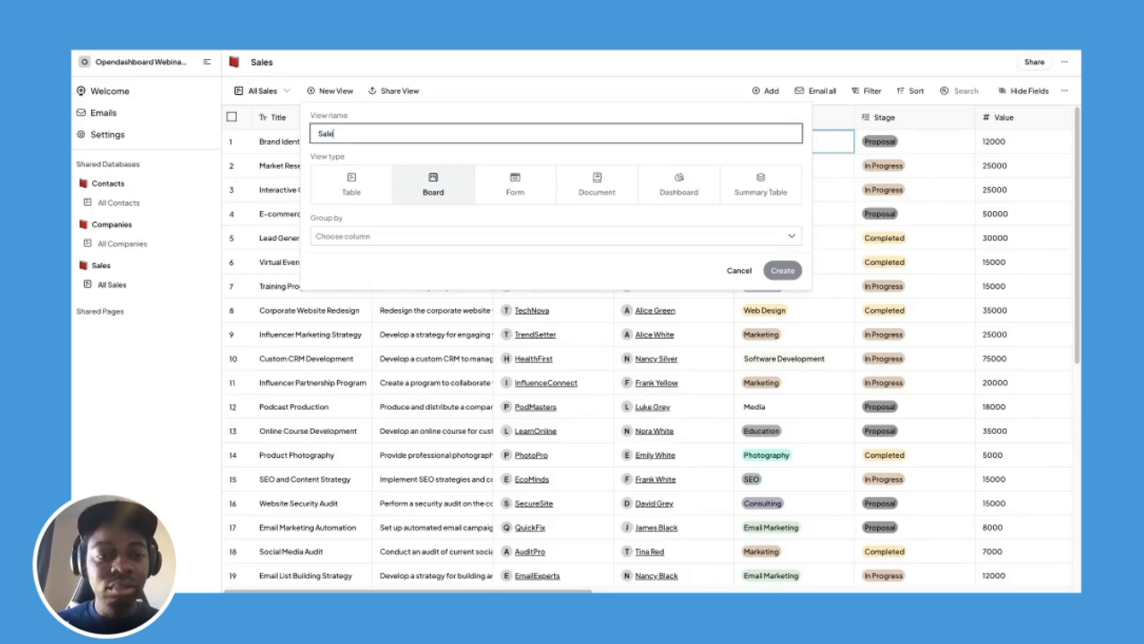
text(s b)
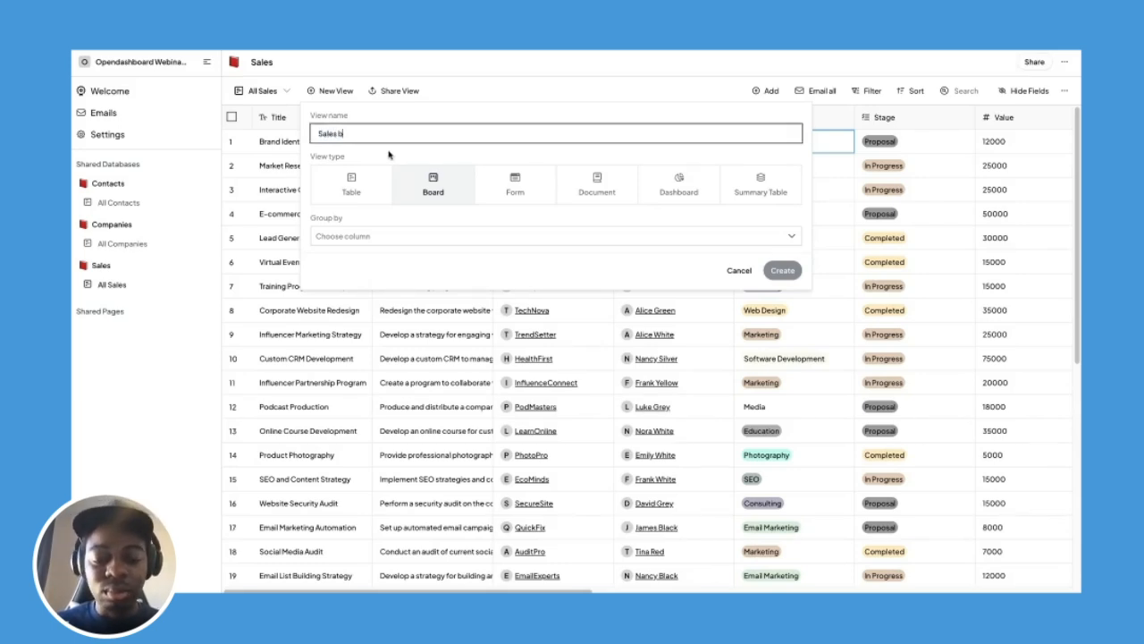
text(oard)
click(378, 238)
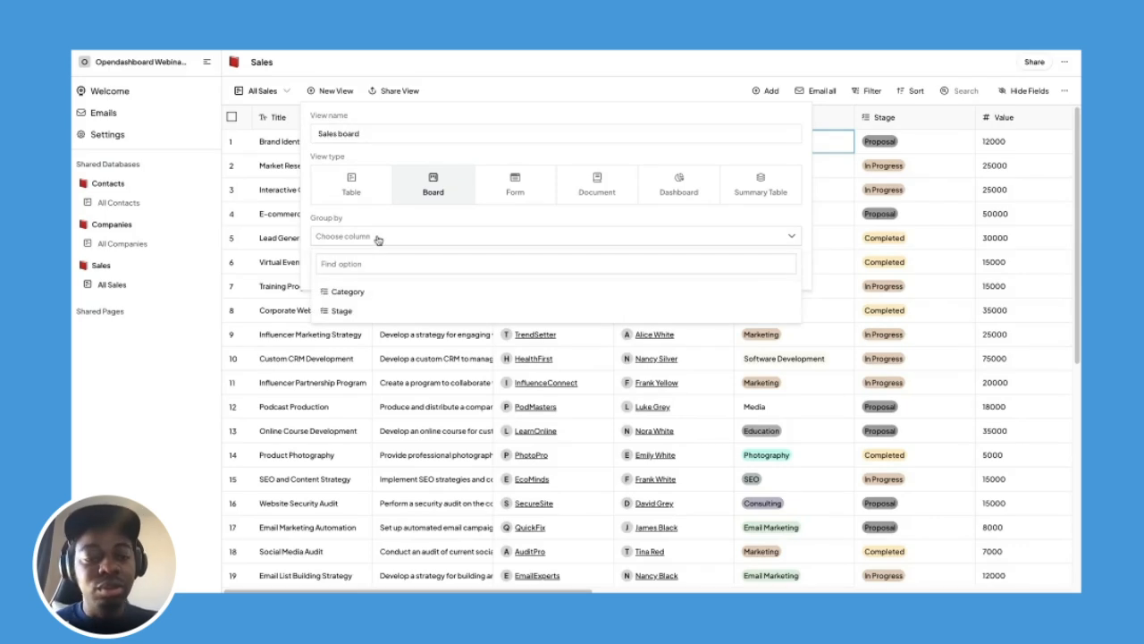
click(370, 312)
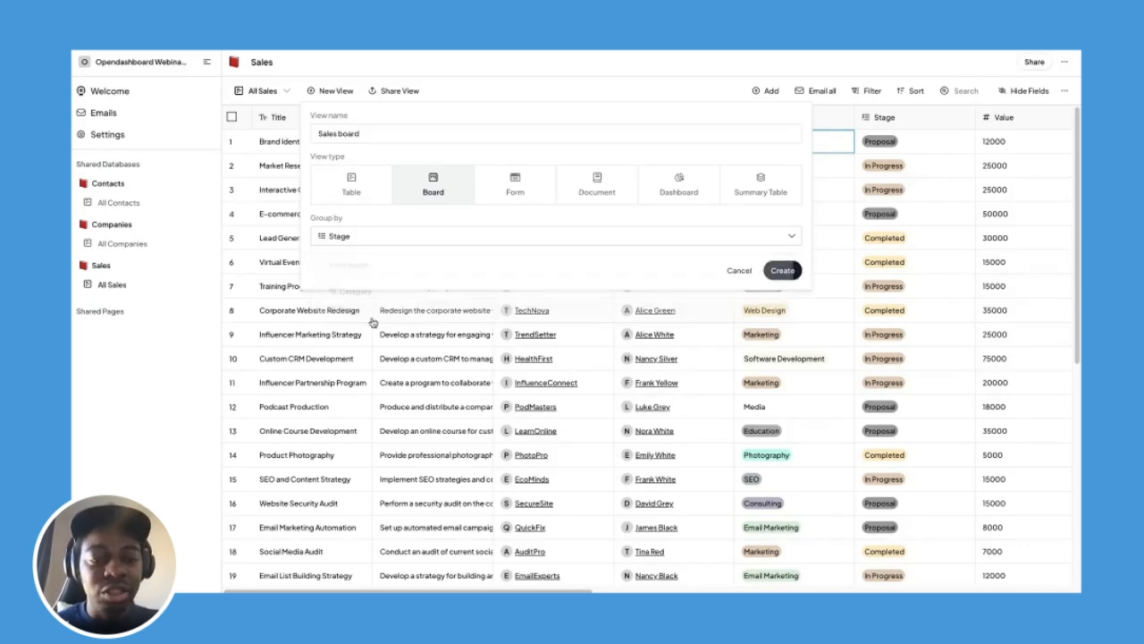
click(780, 271)
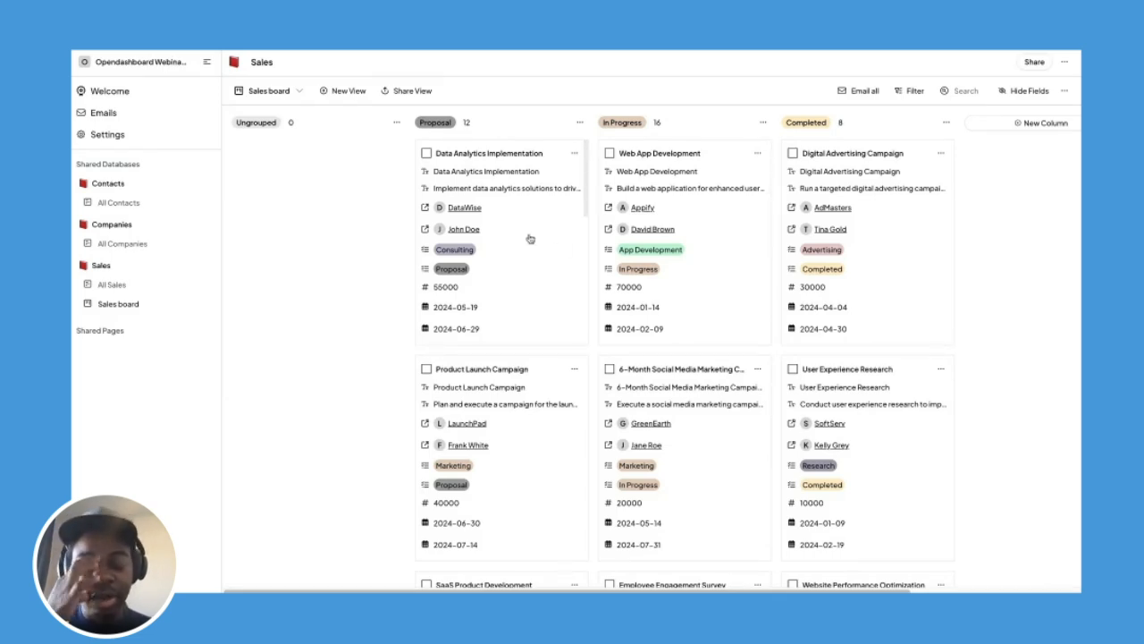
Move the Data Analytics Implementation card into the In Progress column.
scroll(530, 239, down, 10)
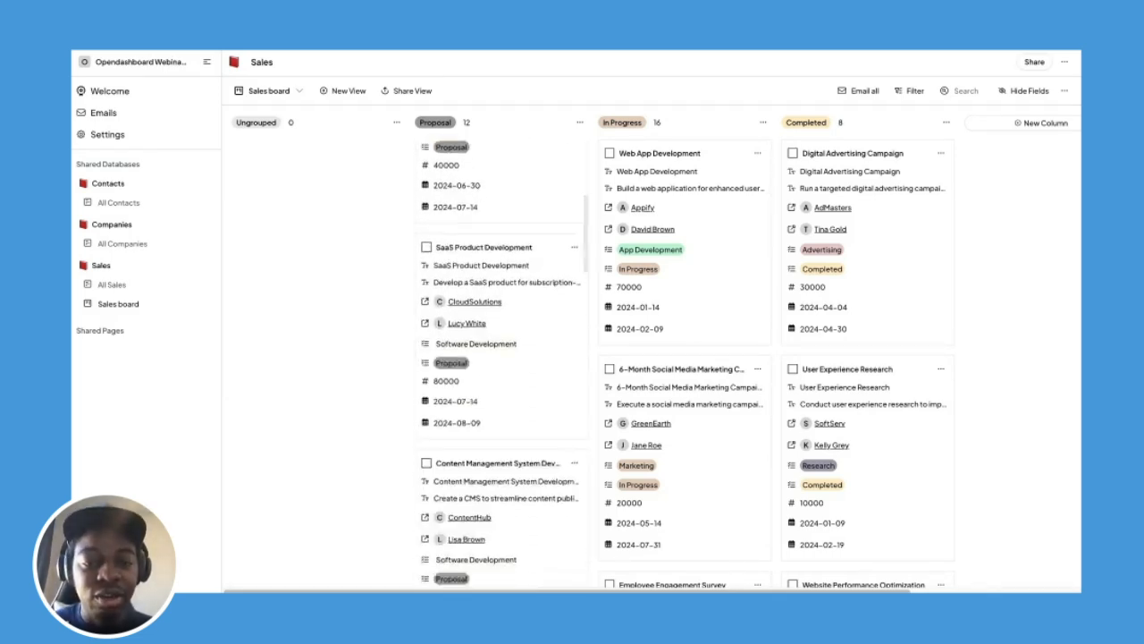
scroll(552, 235, down, 10)
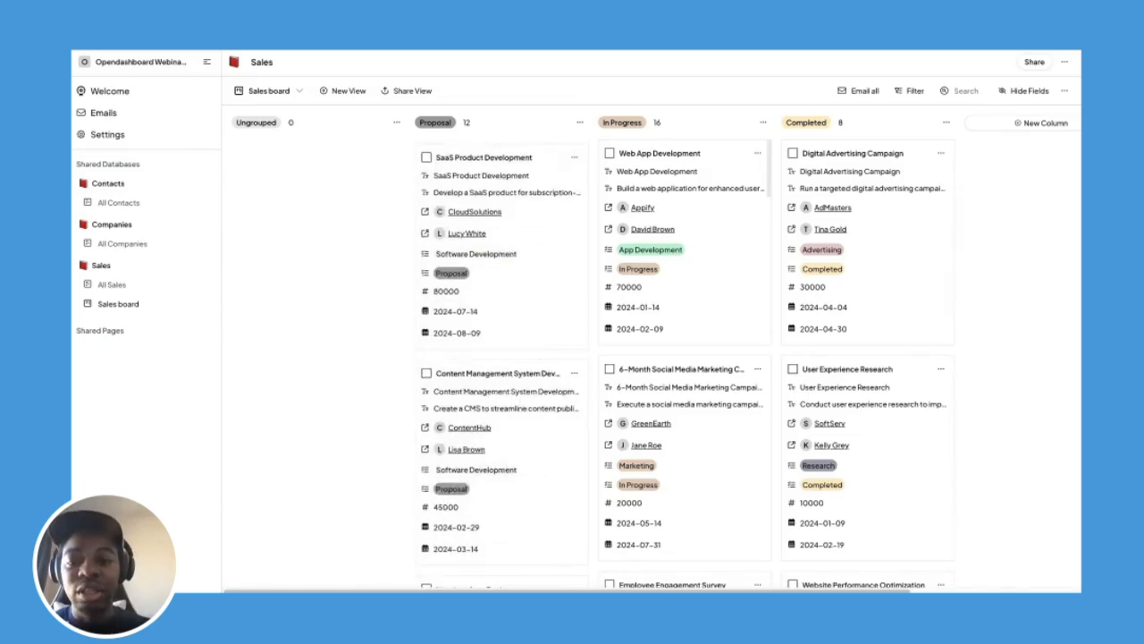
scroll(680, 188, down, 8)
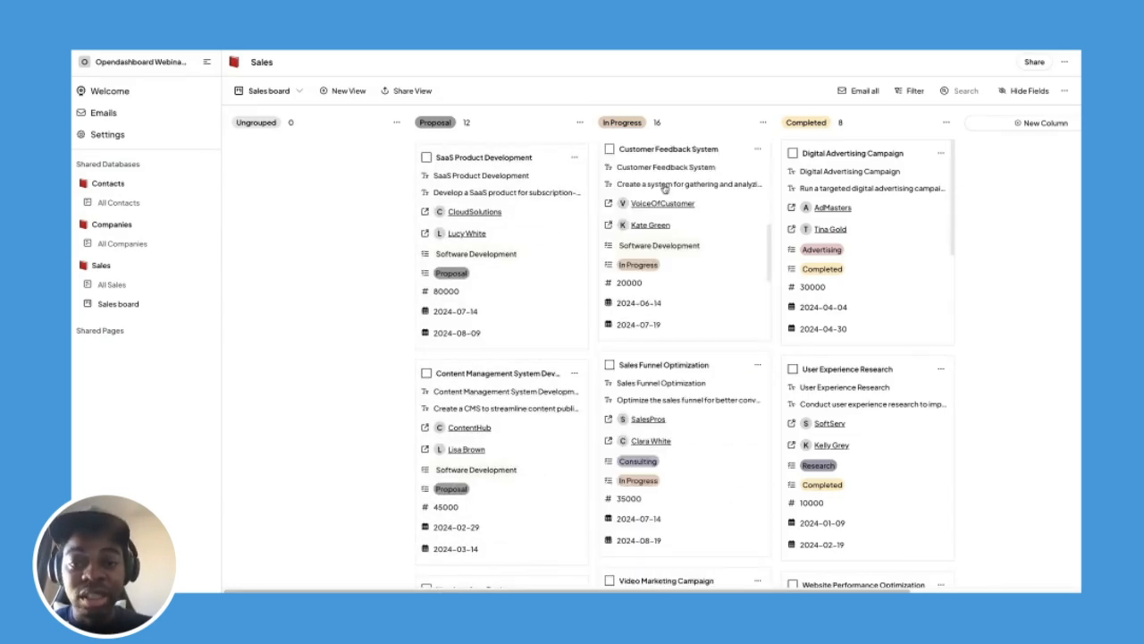
scroll(863, 204, down, 5)
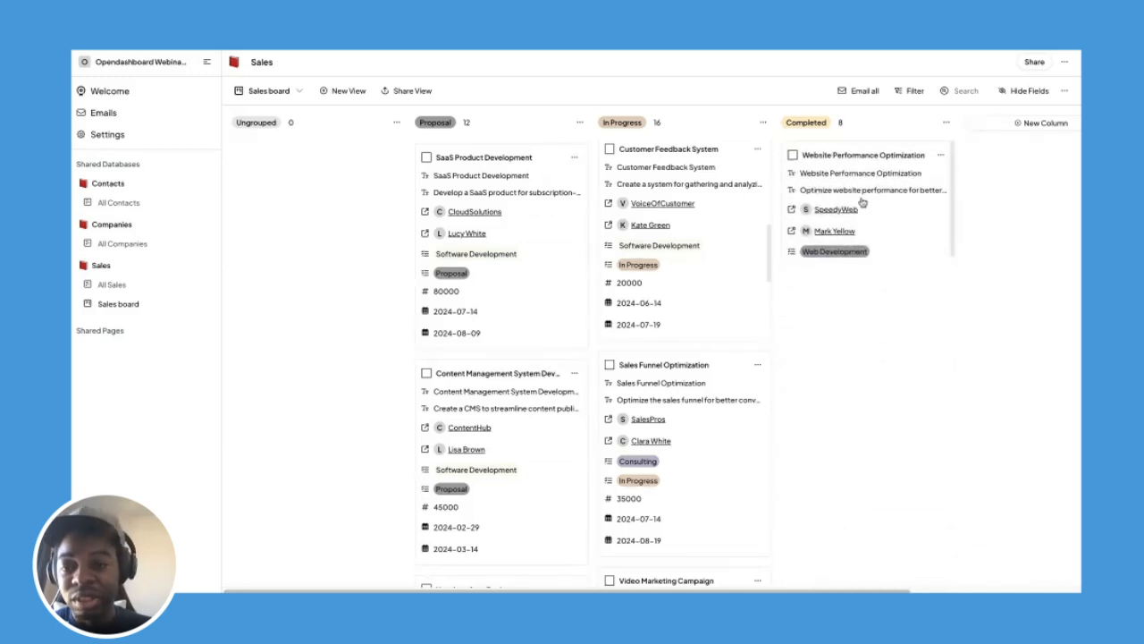
scroll(862, 204, down, 5)
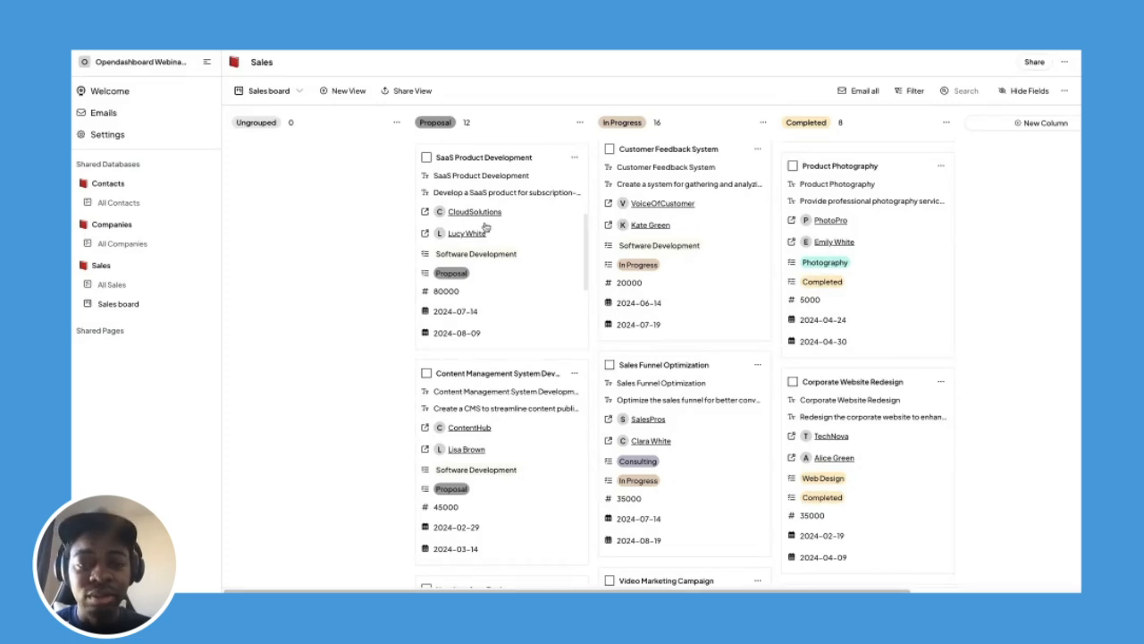
scroll(485, 227, up, 5)
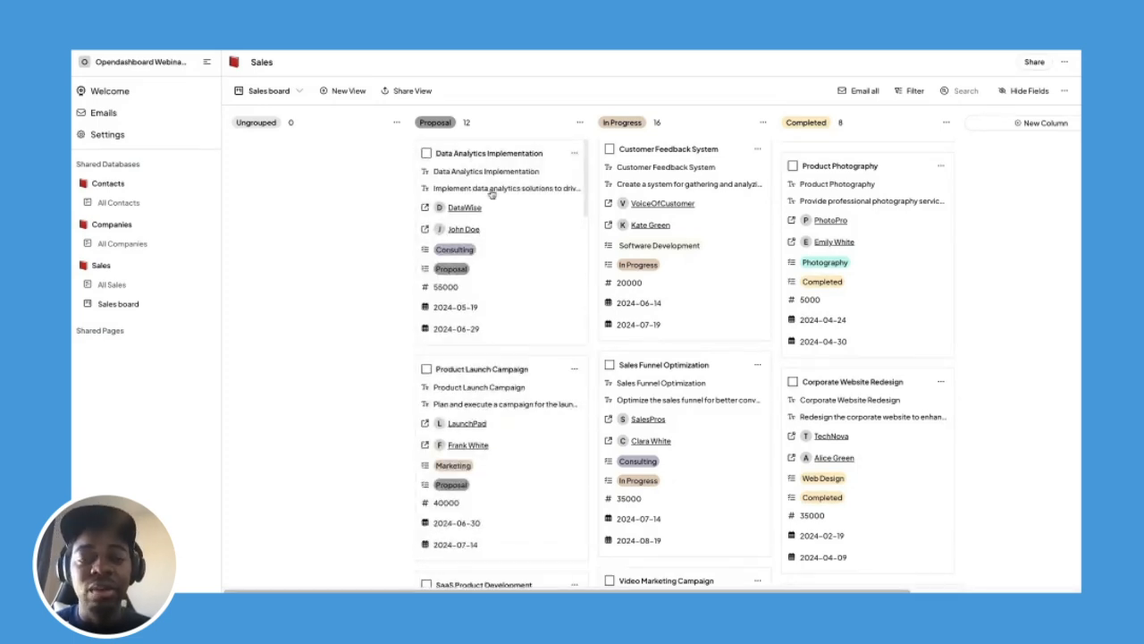
drag(491, 194, 684, 304)
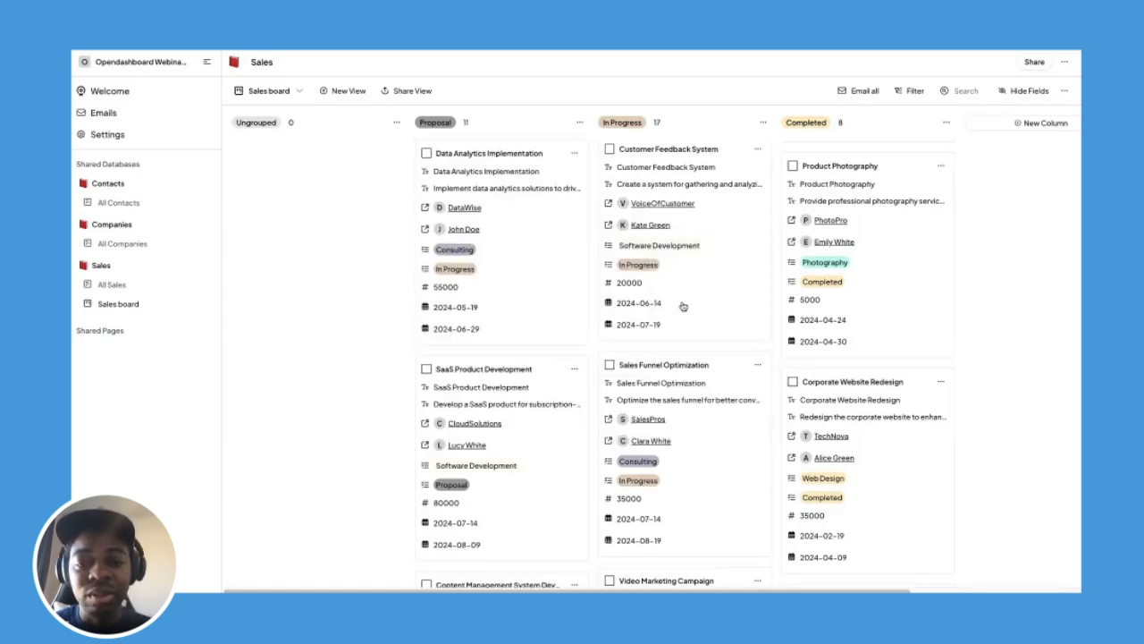
Move the Web App Development card into the Completed column.
scroll(685, 339, down, 1)
scroll(684, 339, up, 7)
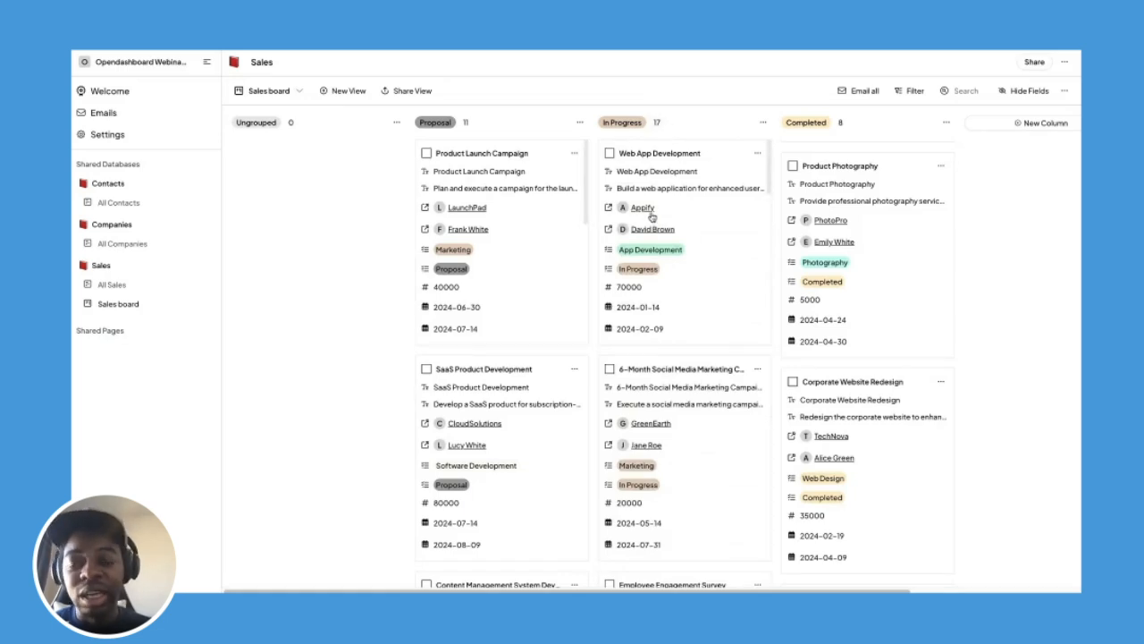
drag(650, 218, 850, 244)
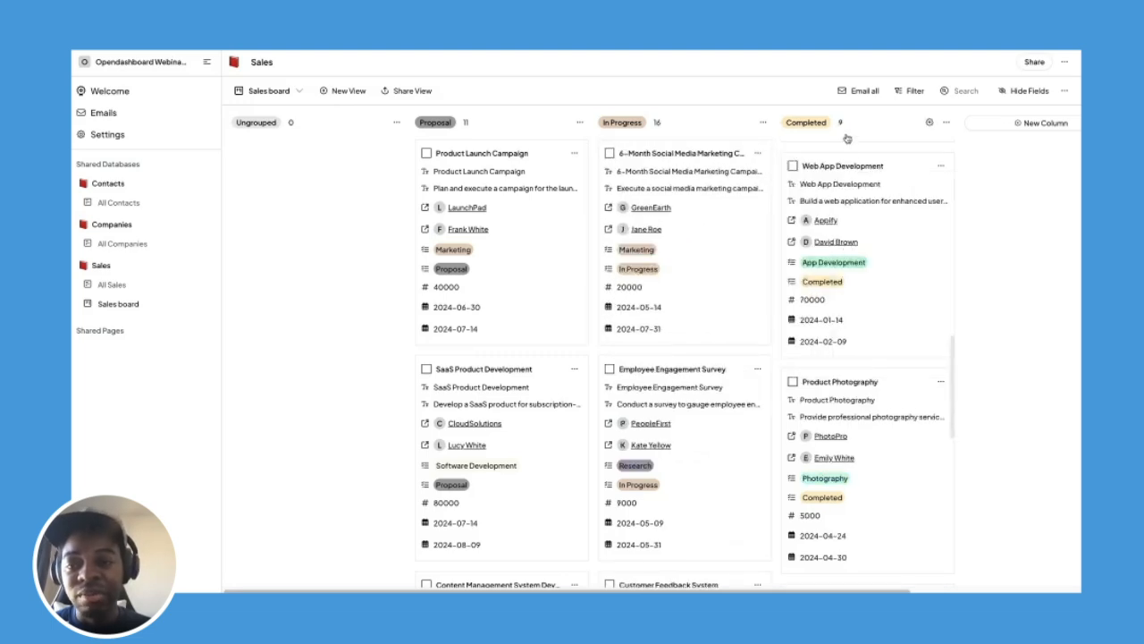
scroll(865, 192, up, 1)
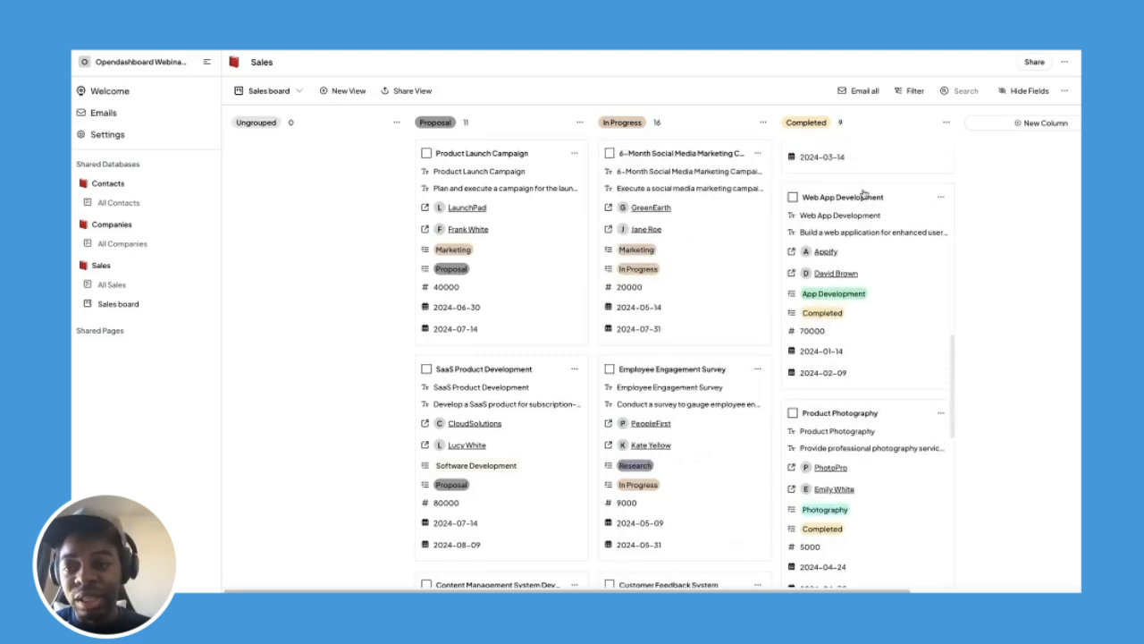
scroll(865, 195, down, 1)
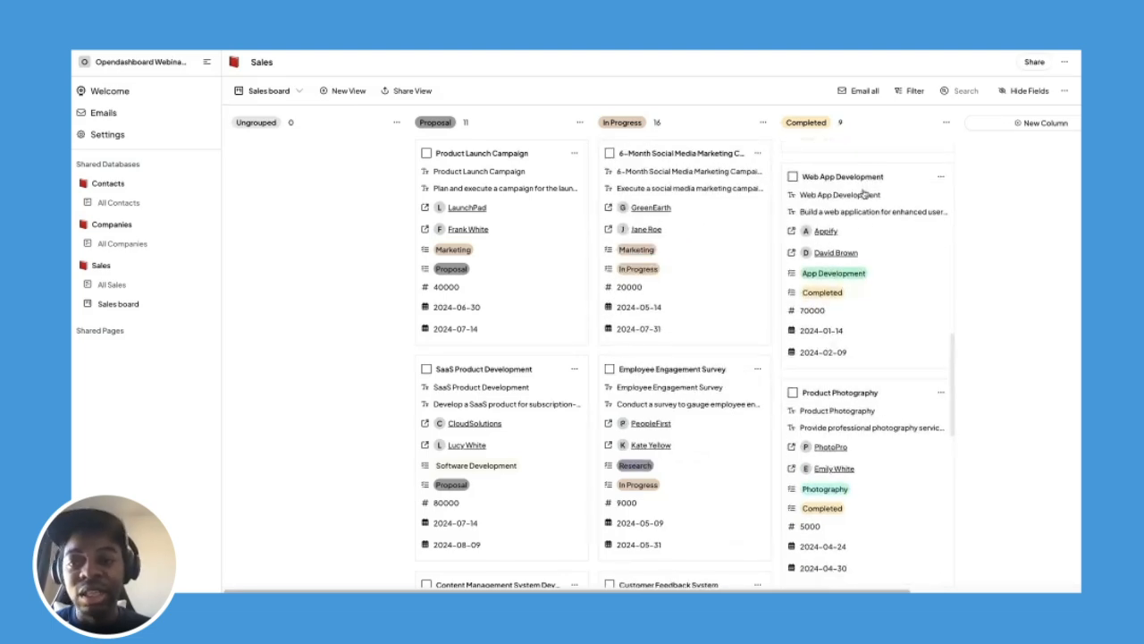
Add a 'Post Complete Support' column and move Web App Development into it.
click(1028, 126)
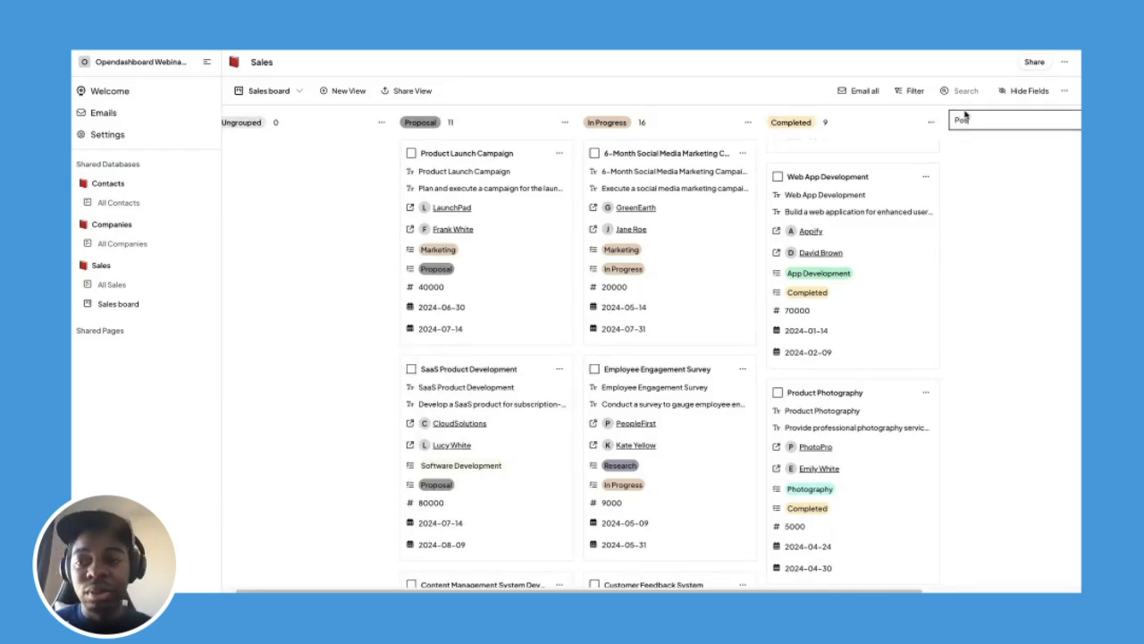
text(Post C)
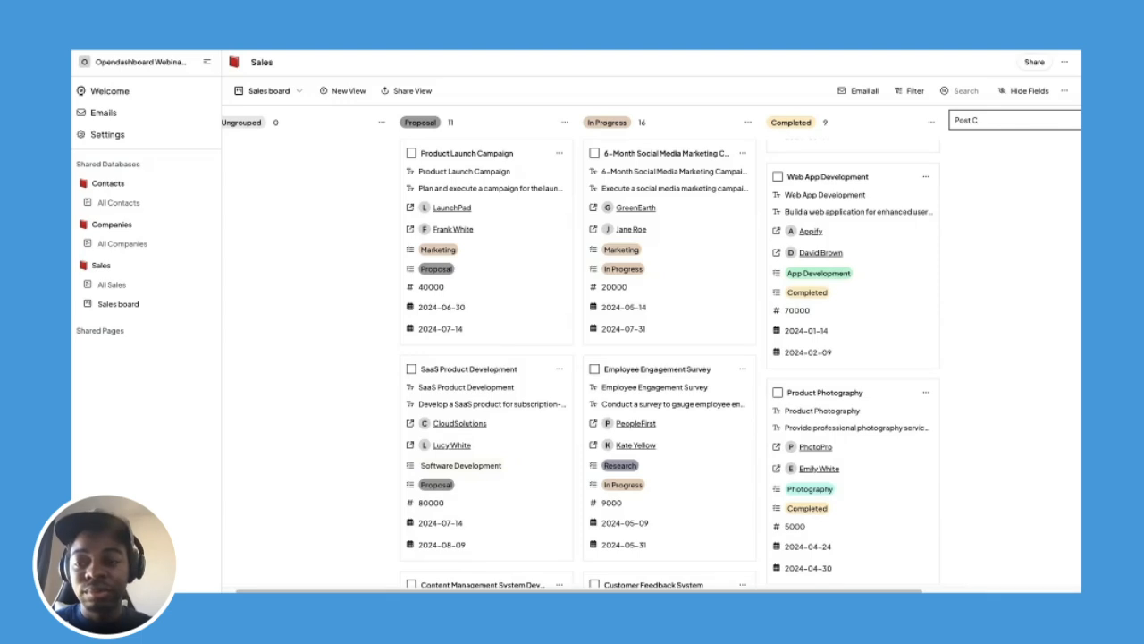
text(omplete Support)
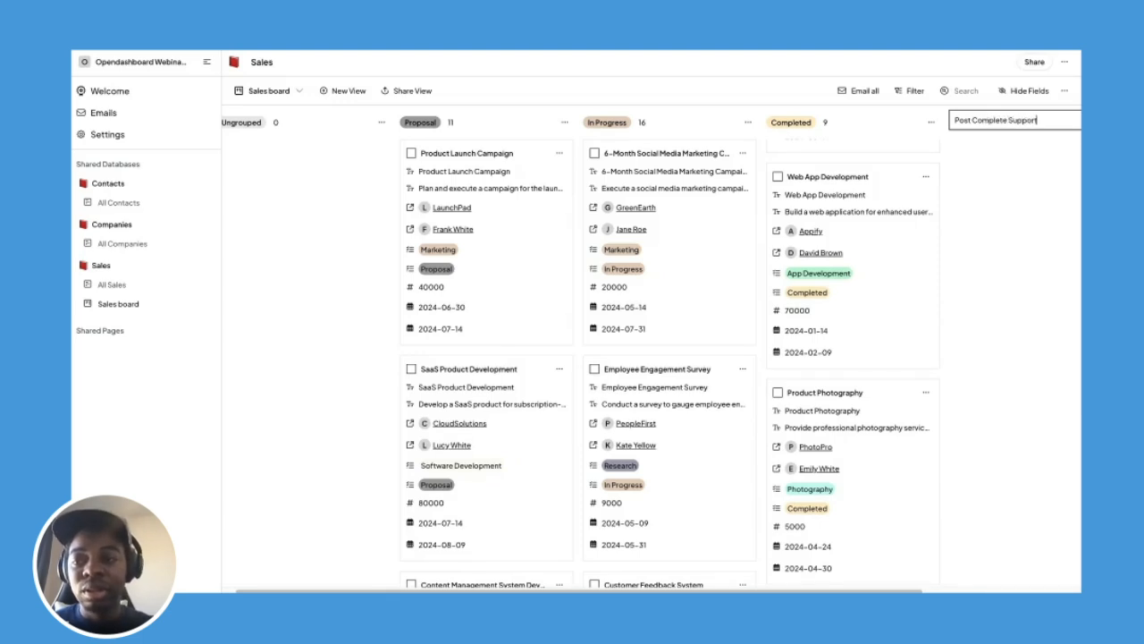
key(Return)
scroll(890, 154, right, 2)
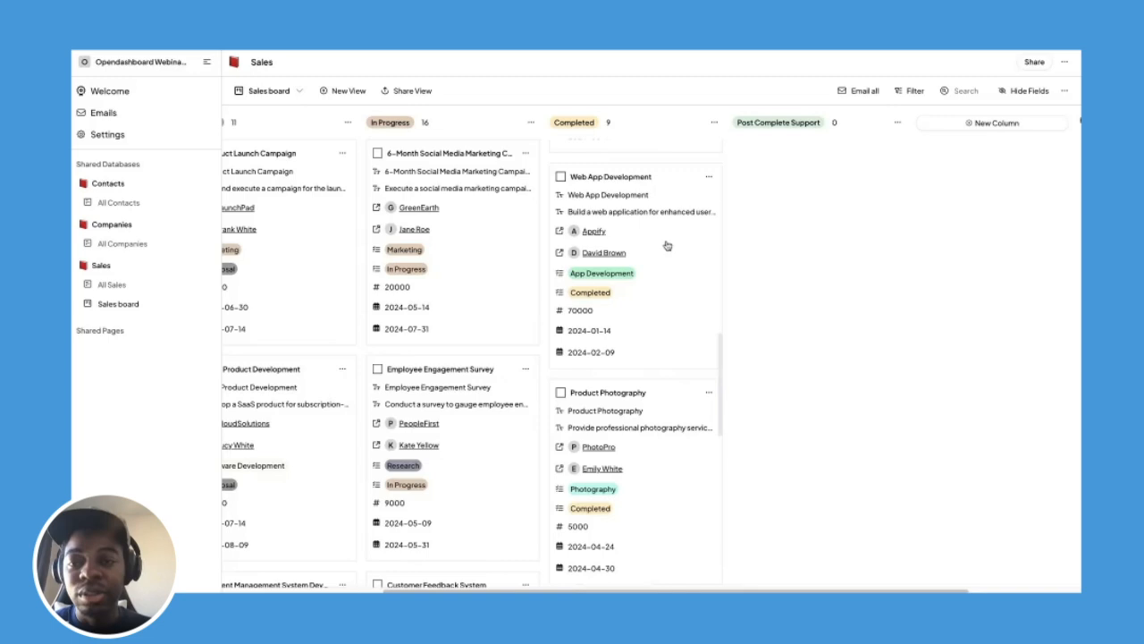
drag(664, 245, 846, 209)
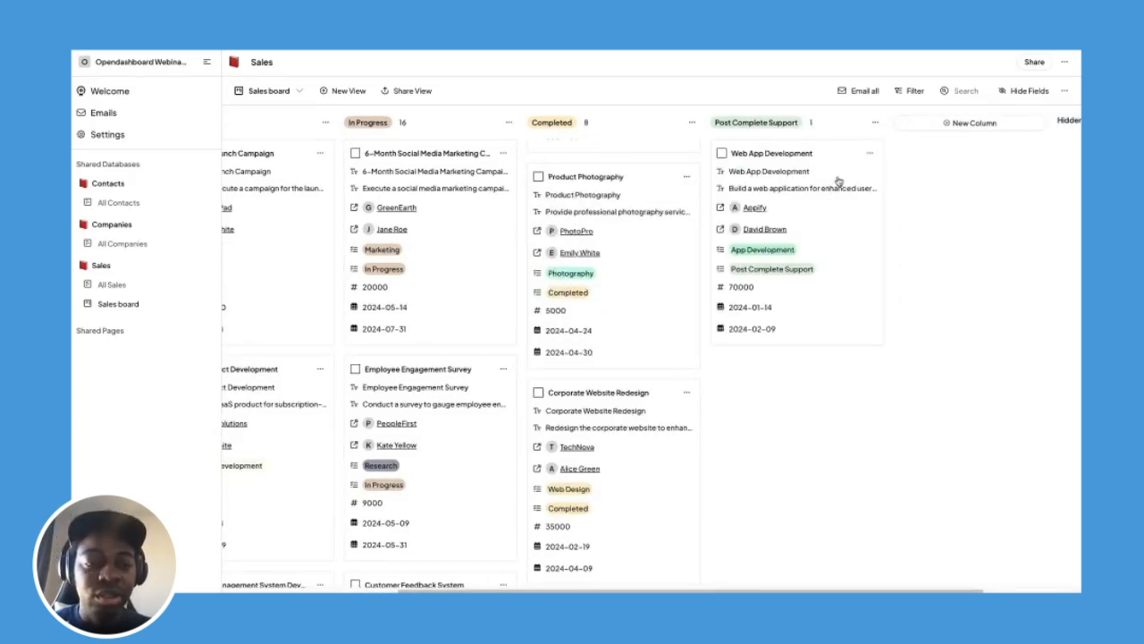
Add a new blank Untitled card to the Ungrouped column.
scroll(866, 190, left, 2)
scroll(869, 194, left, 5)
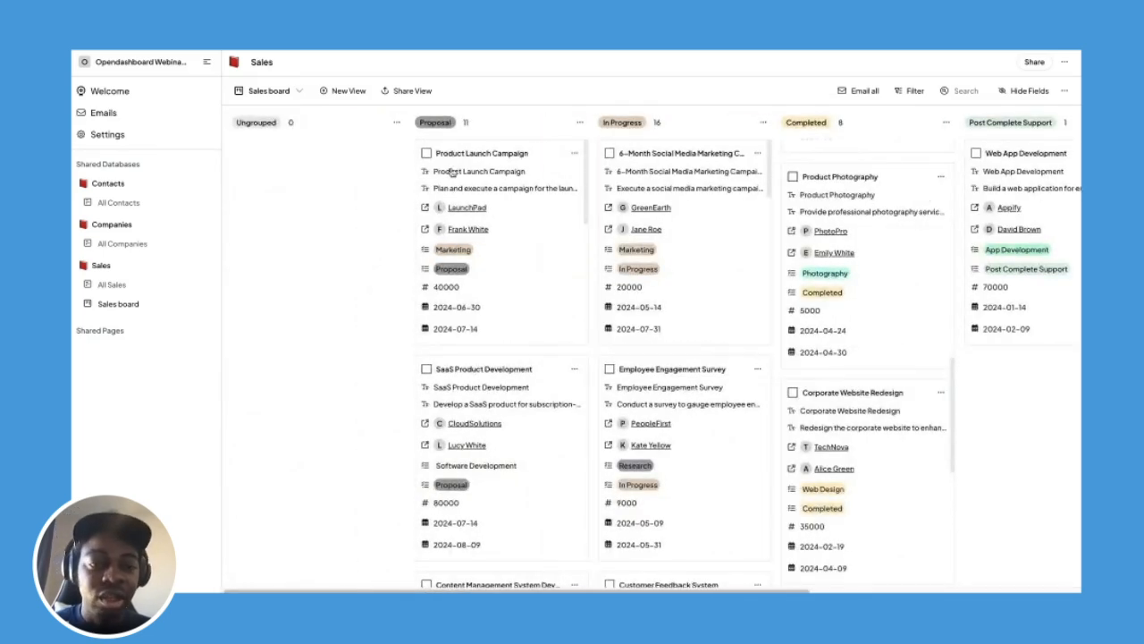
click(378, 125)
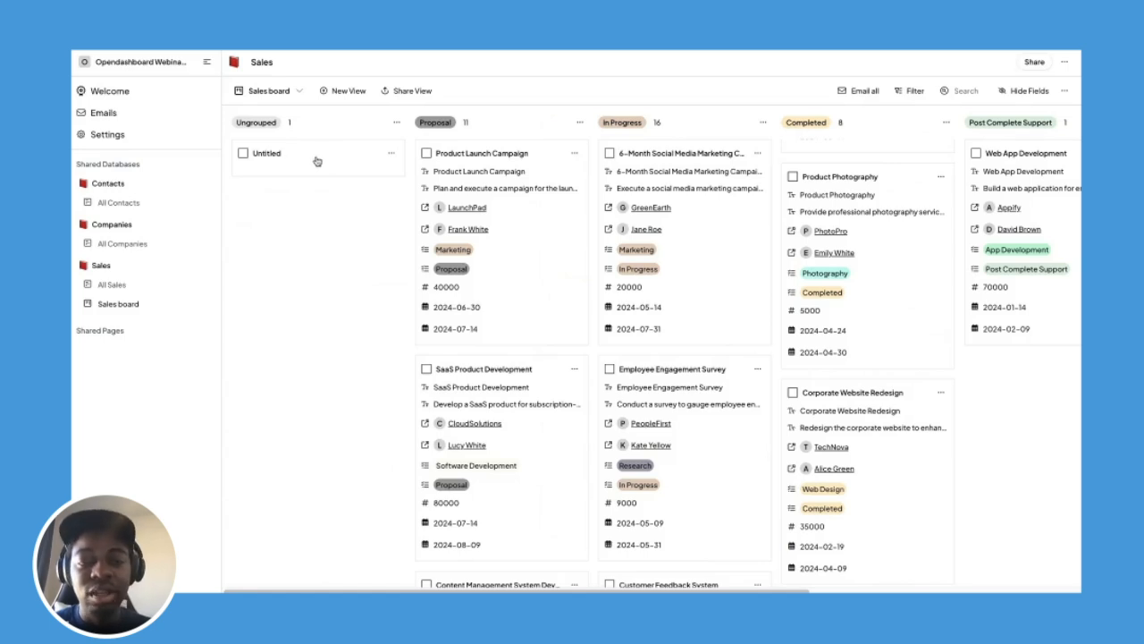
Title the new card 'Create an application tracking system'.
click(314, 159)
click(359, 174)
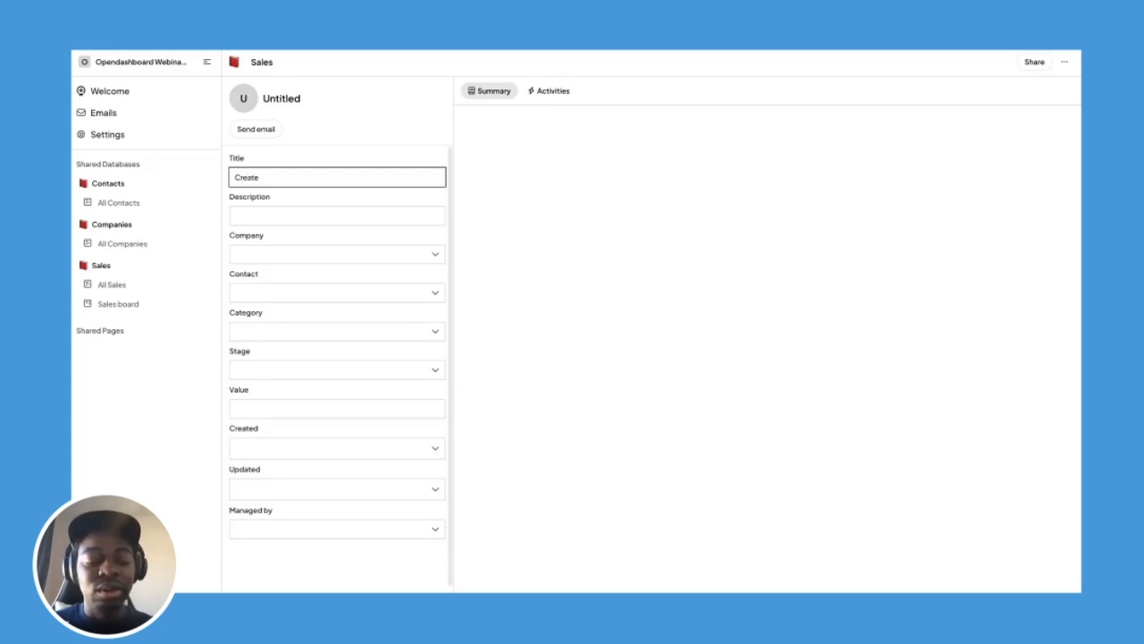
text(Create)
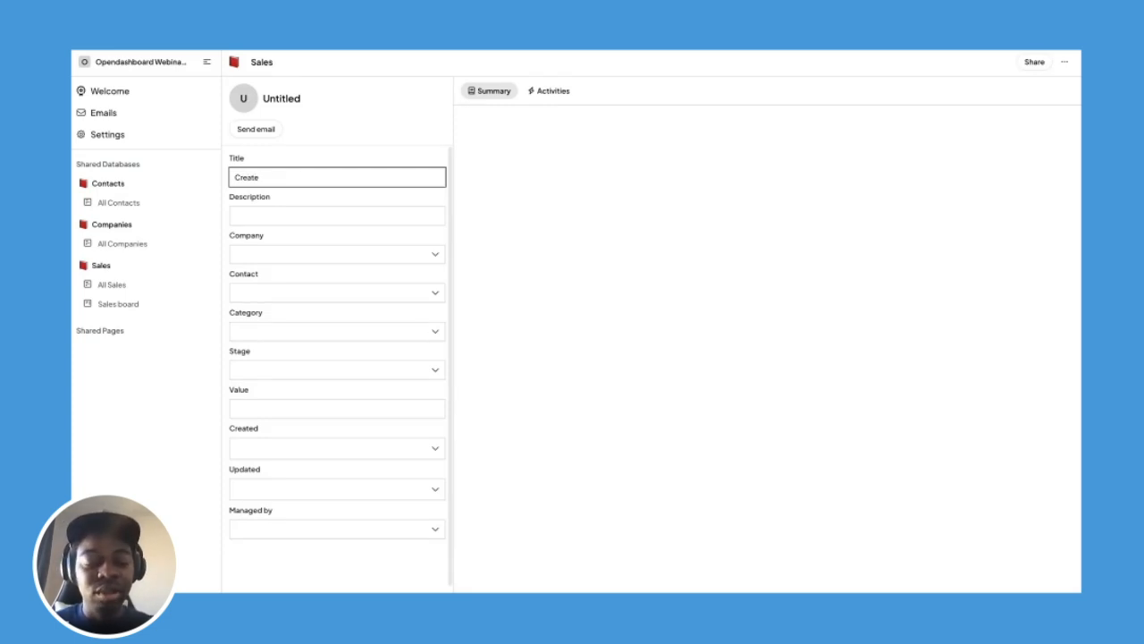
text( an appli)
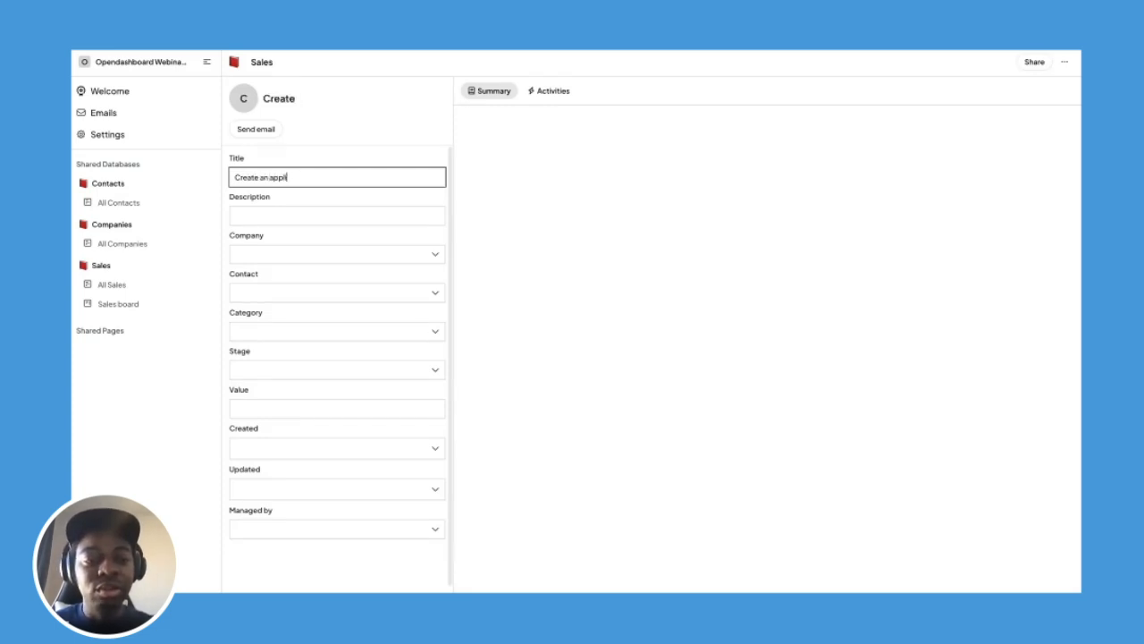
text(cation t)
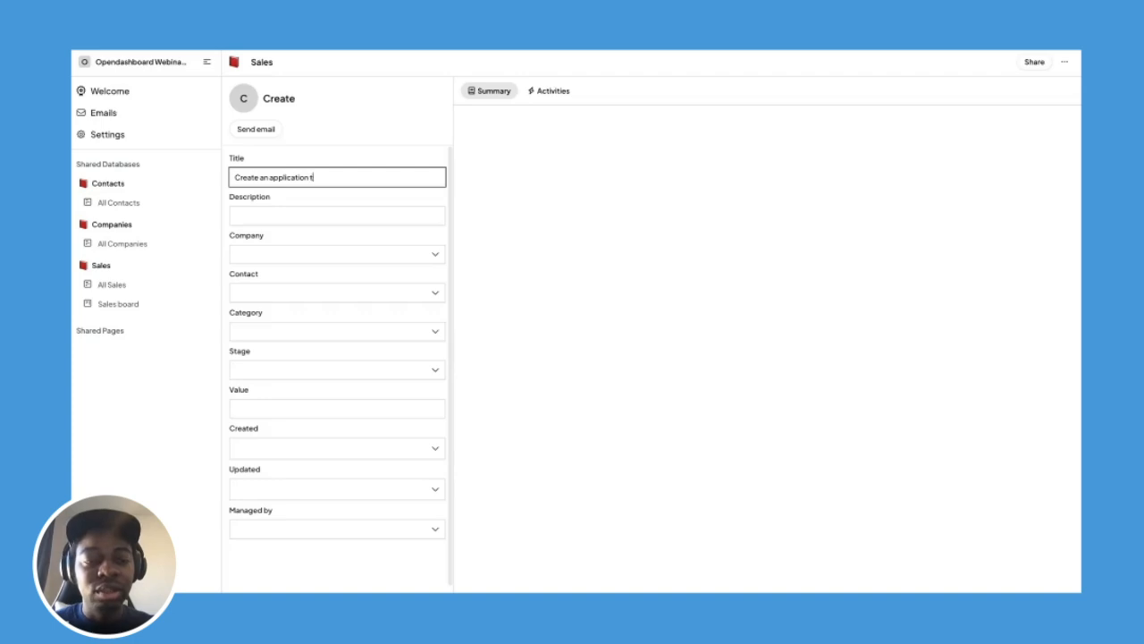
text(racking)
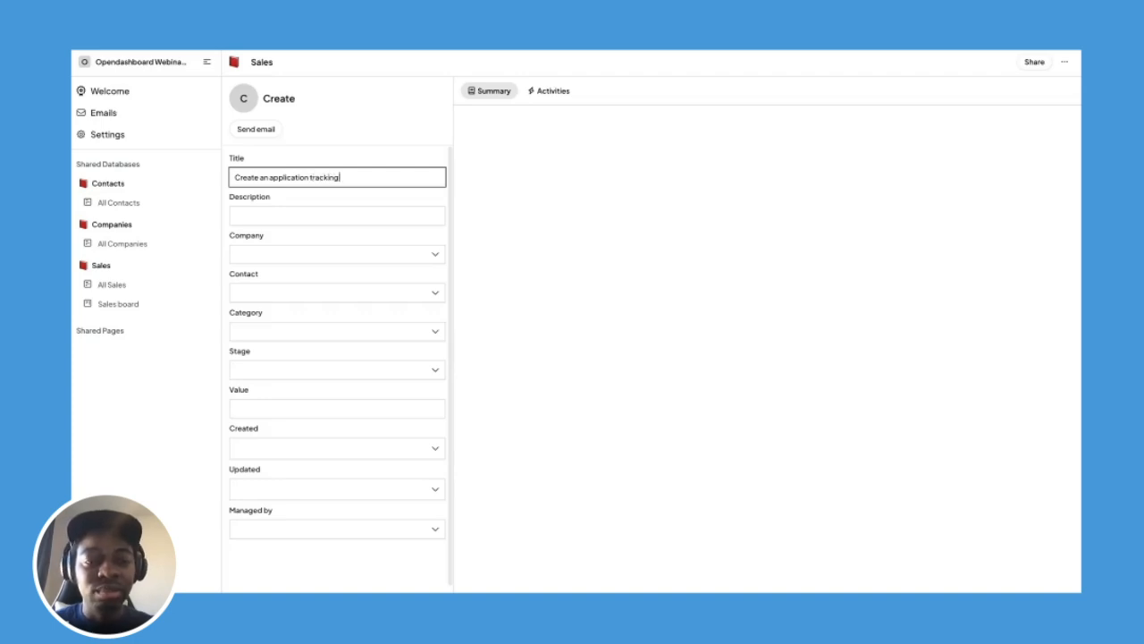
text( system)
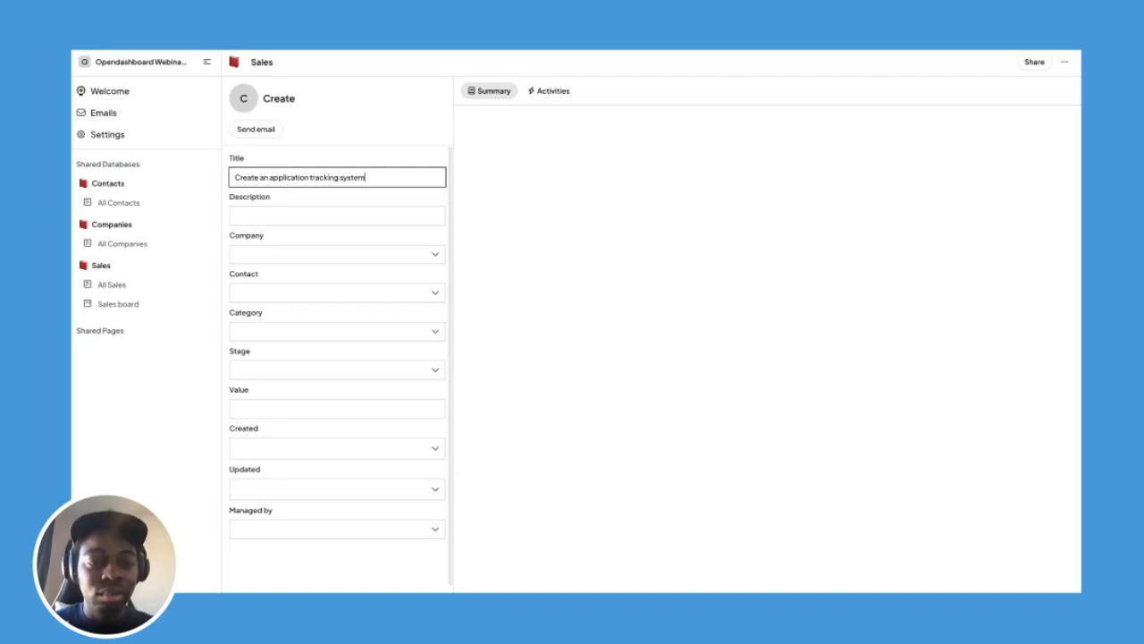
Link CommConnect as the sale's company.
click(345, 254)
scroll(326, 360, down, 5)
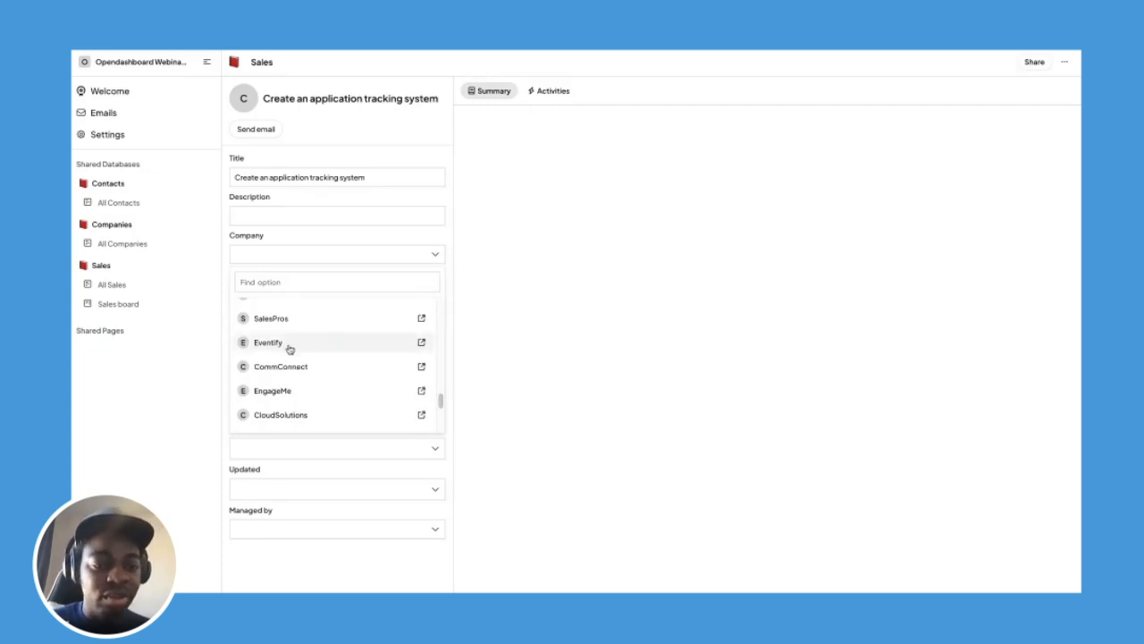
click(323, 244)
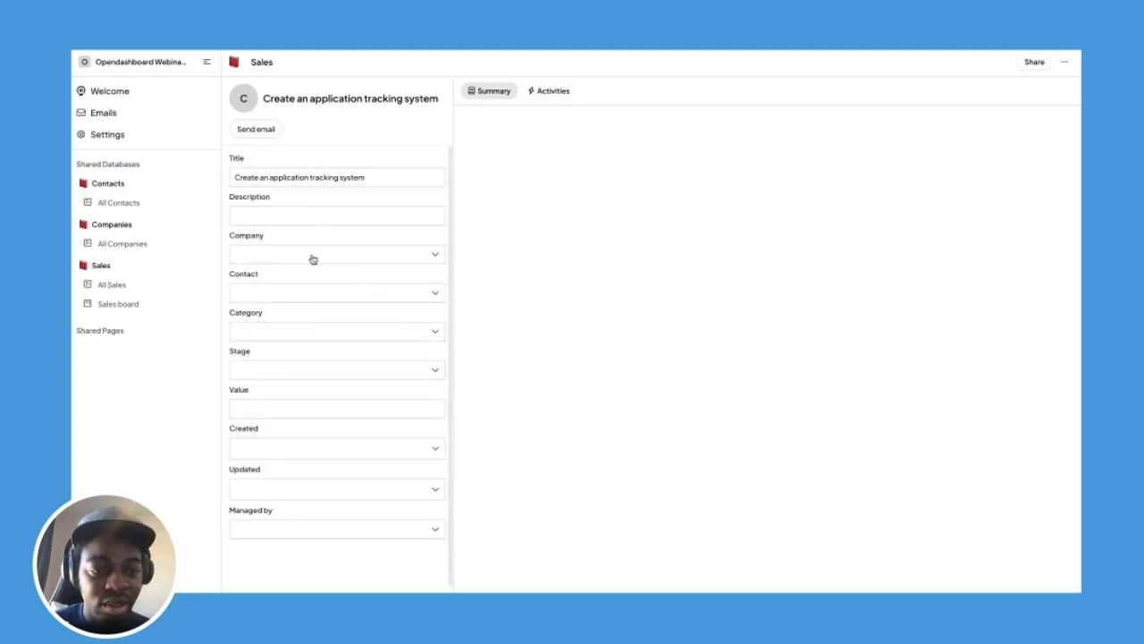
click(312, 259)
scroll(282, 331, down, 5)
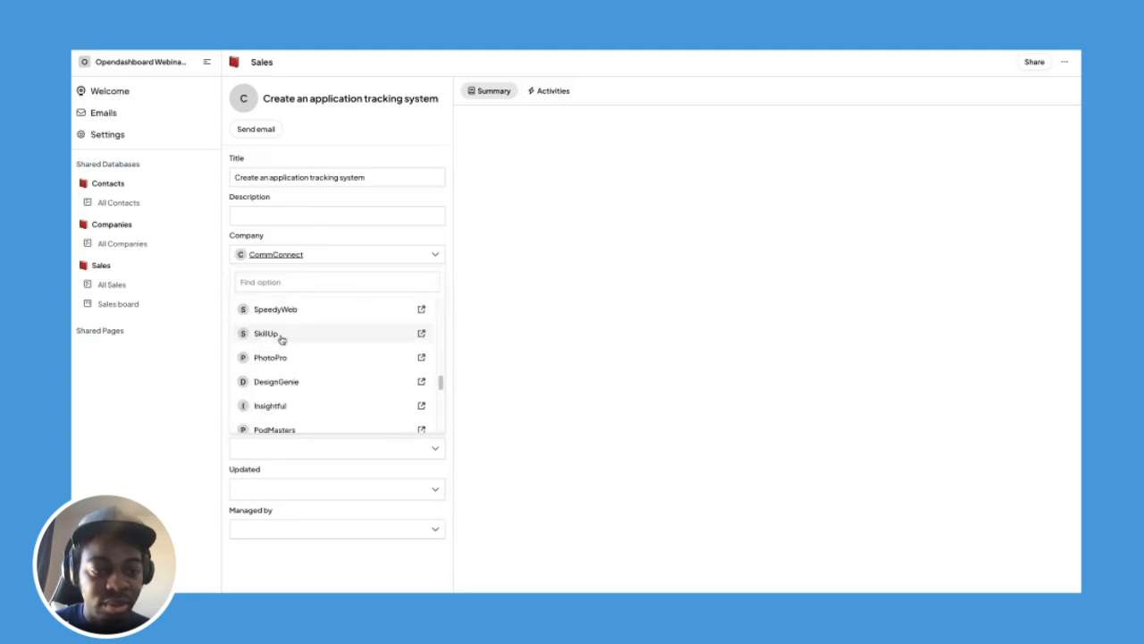
click(302, 232)
Search 'ev' to add Eventify as a second company, then return to the Sales board.
click(344, 259)
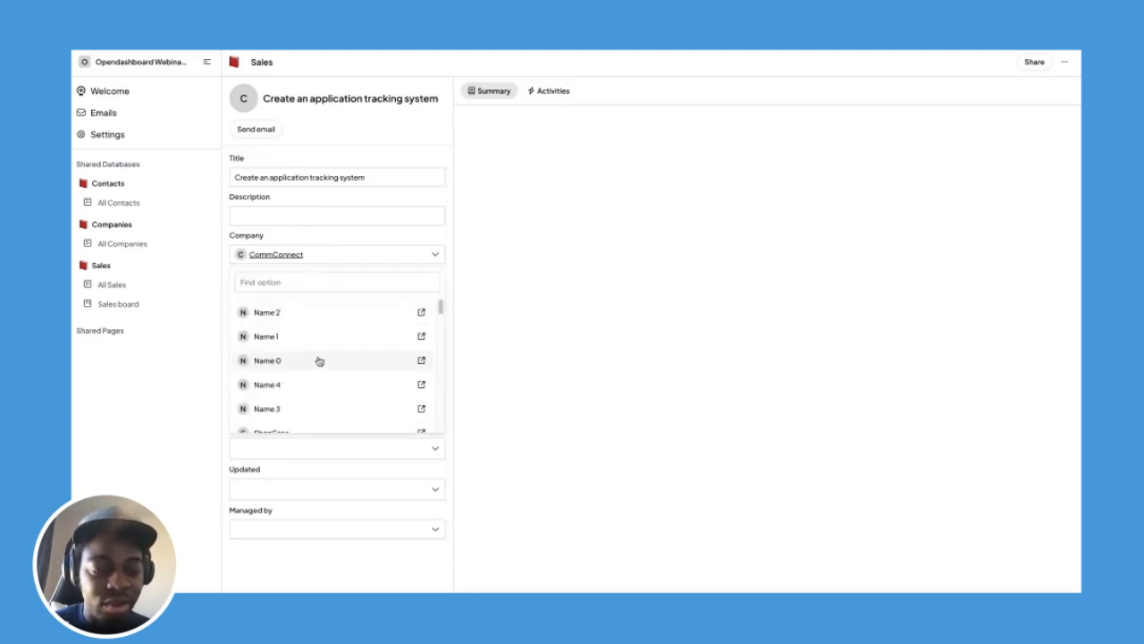
scroll(317, 360, down, 5)
scroll(318, 359, down, 3)
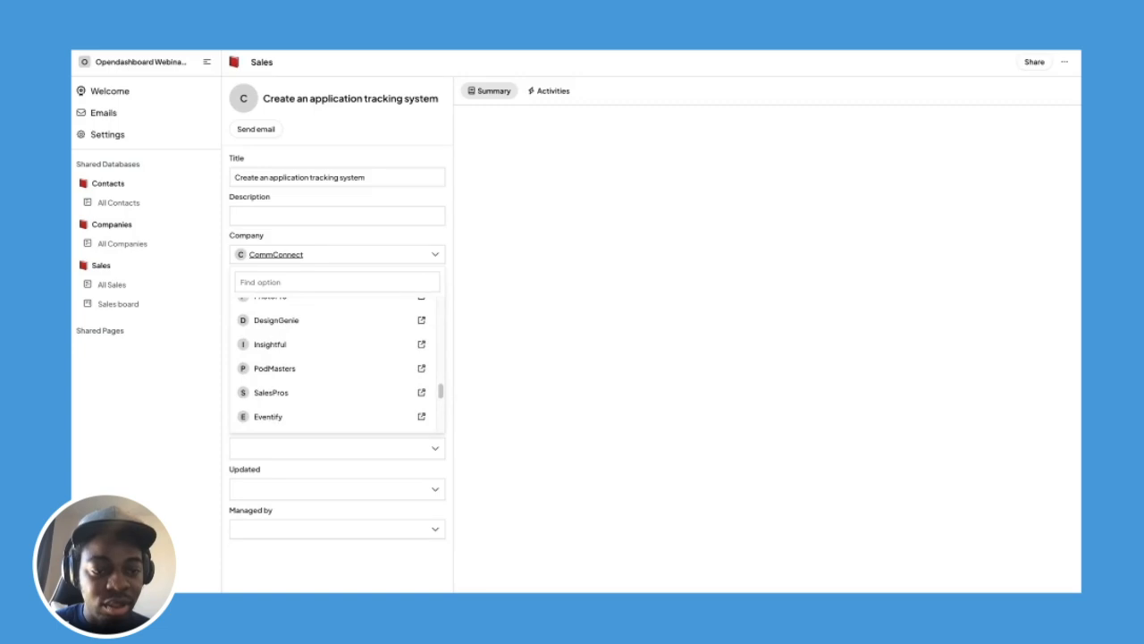
scroll(314, 353, up, 5)
click(294, 278)
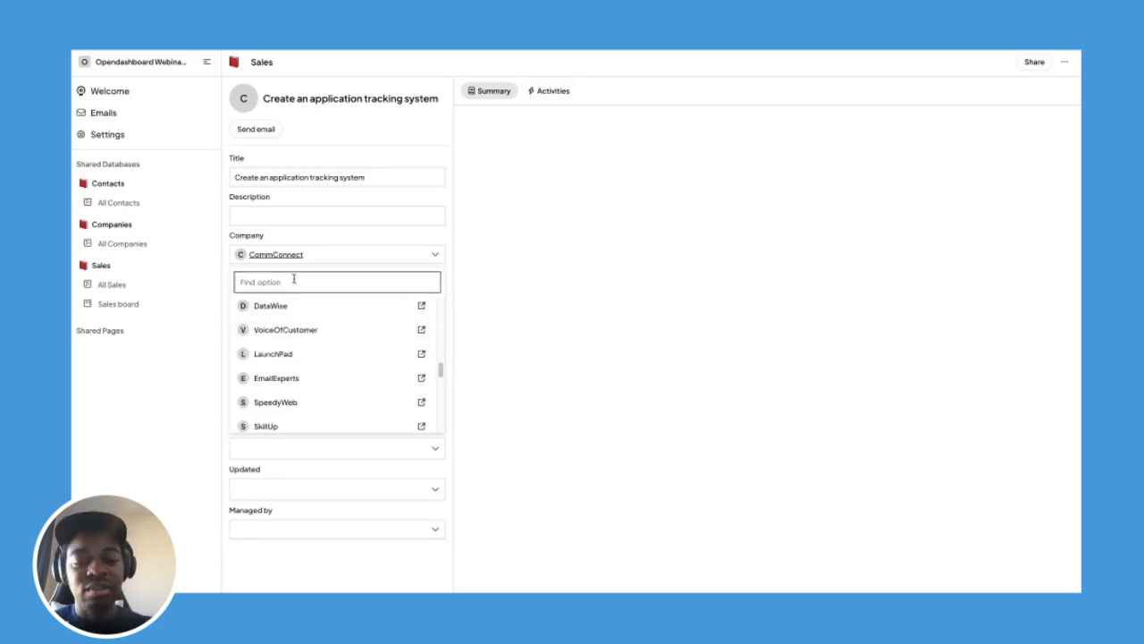
text(eve)
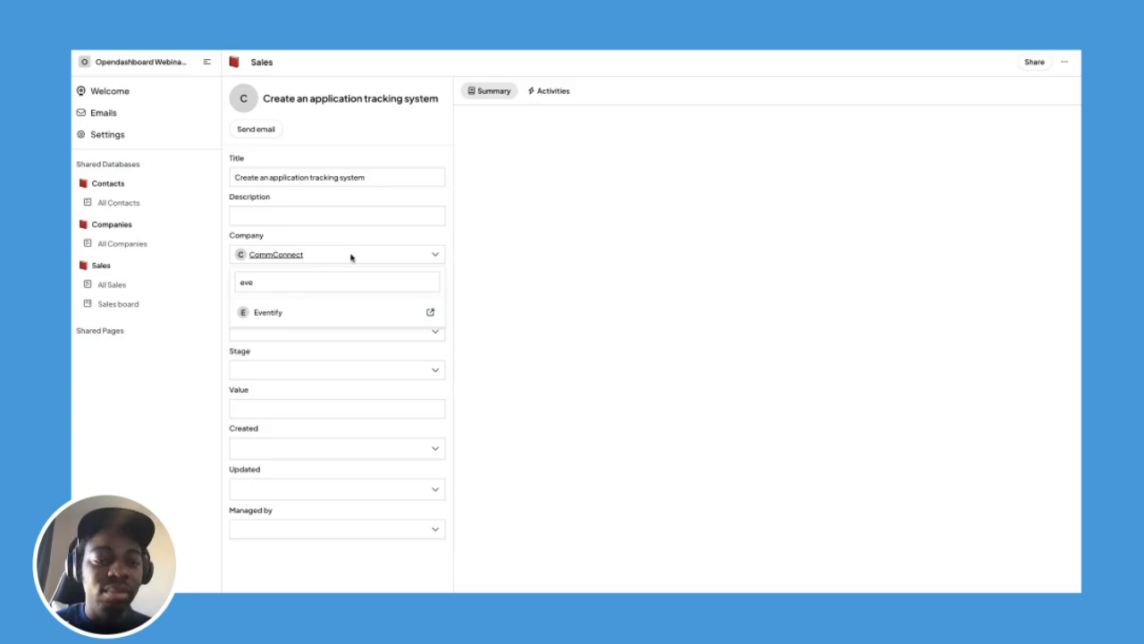
click(319, 314)
click(315, 235)
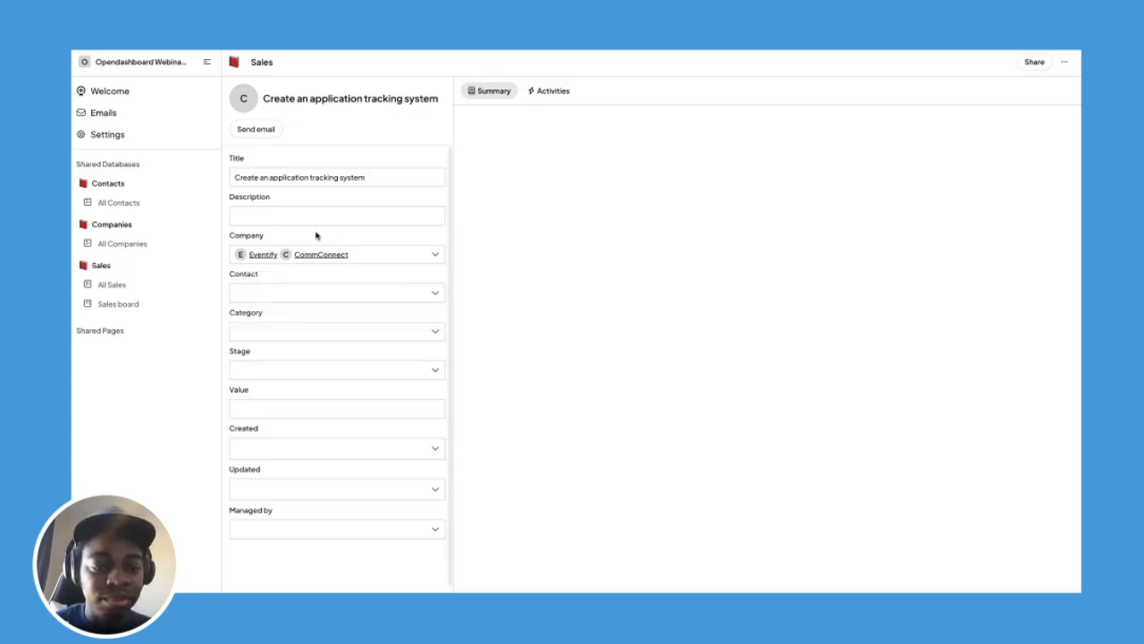
scroll(308, 322, down, 1)
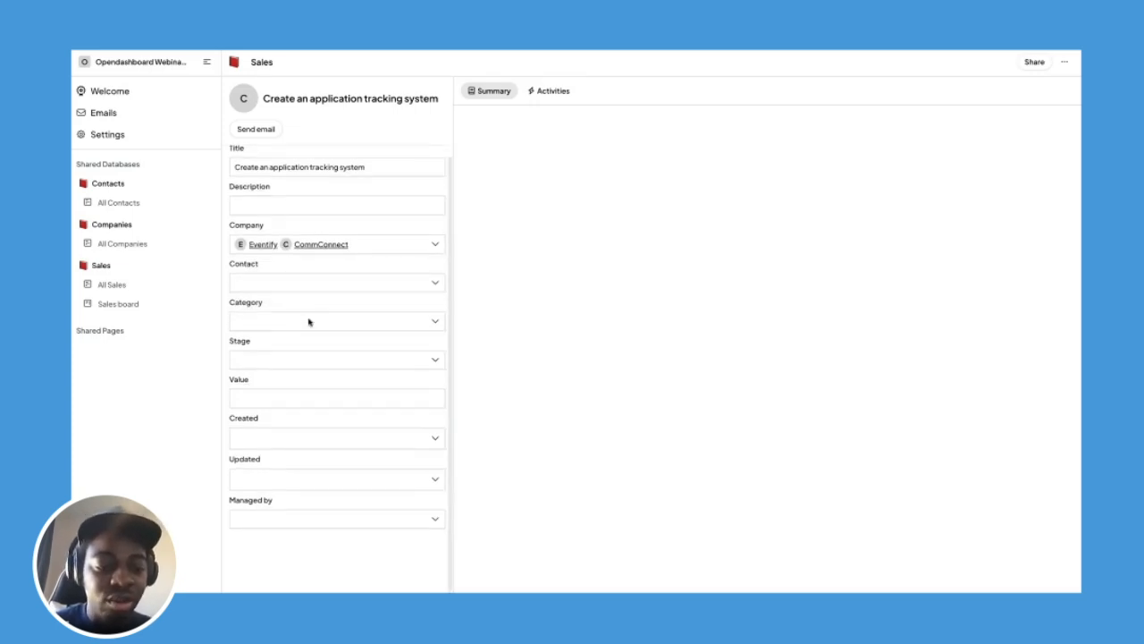
scroll(308, 322, up, 1)
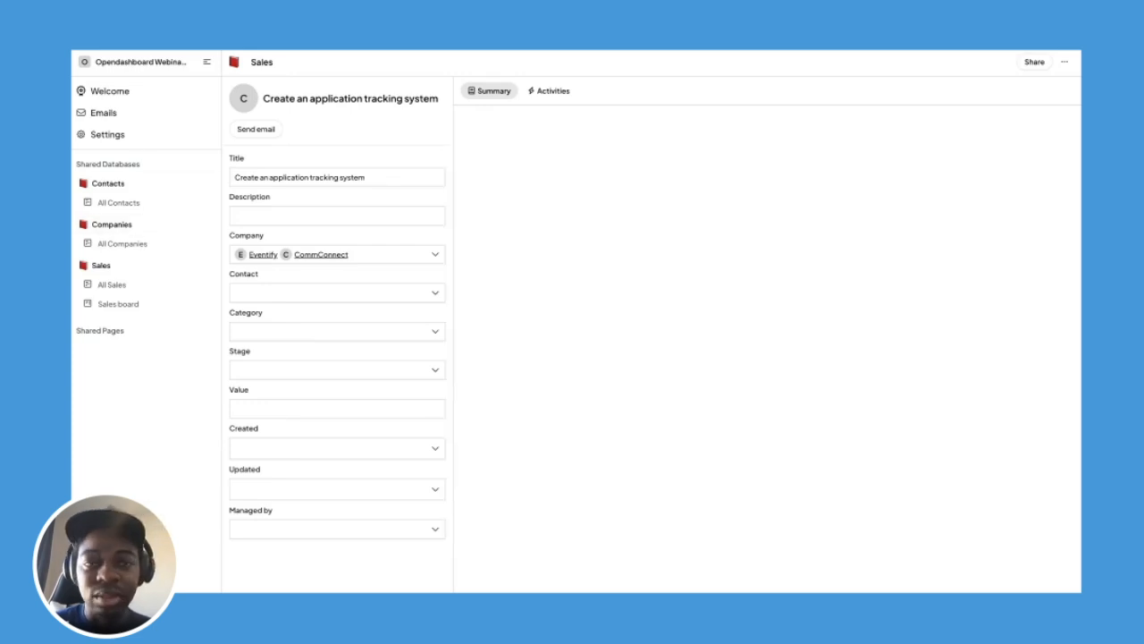
key(alt+Left)
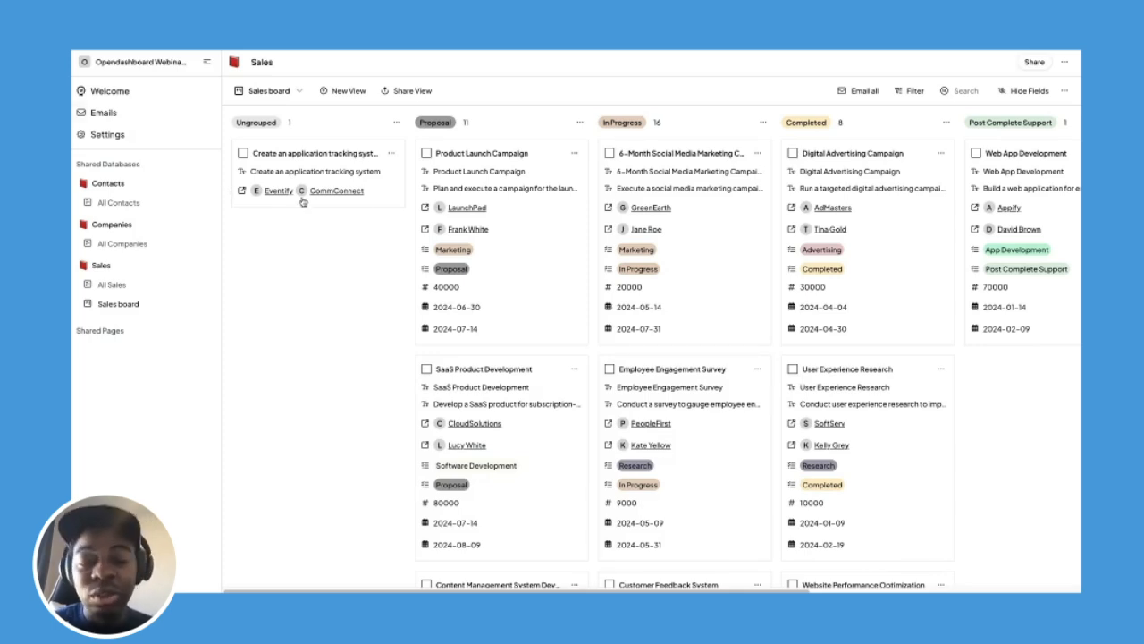
Scroll across the kanban columns to review the updated Sales board.
scroll(486, 226, right, 5)
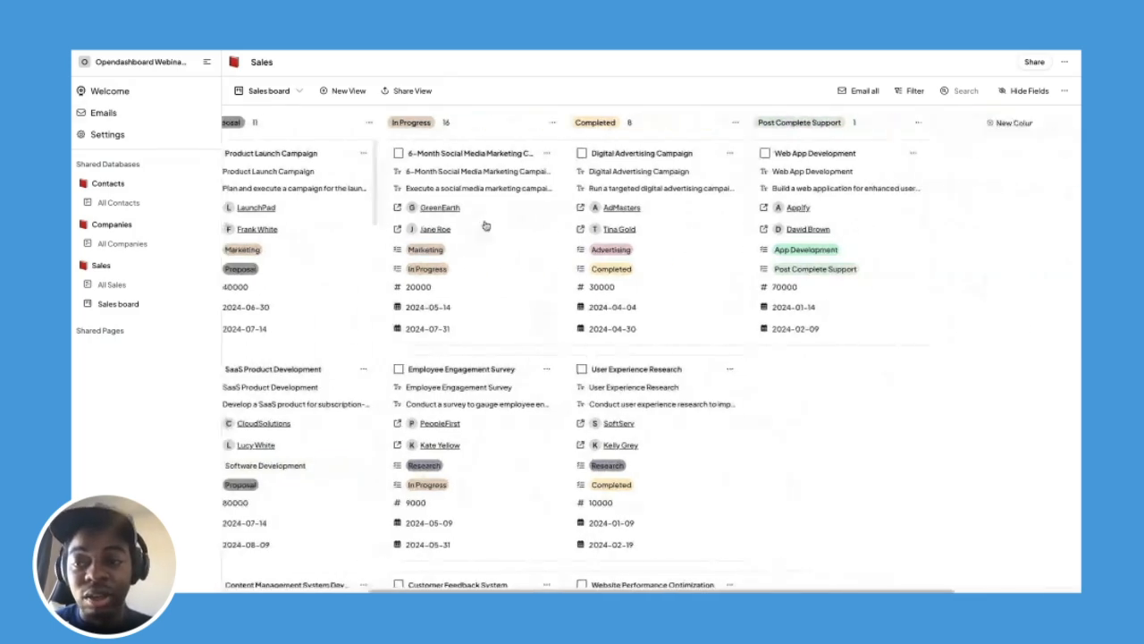
scroll(485, 225, left, 5)
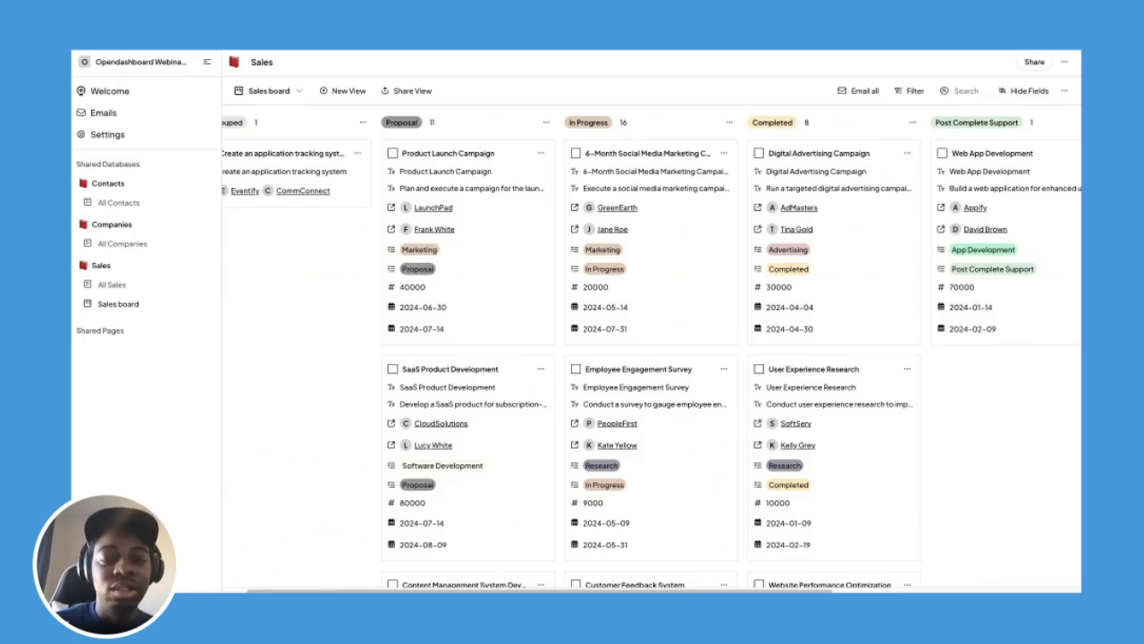
Create a new Untitled Dashboard view of Sales and begin editing it.
click(347, 92)
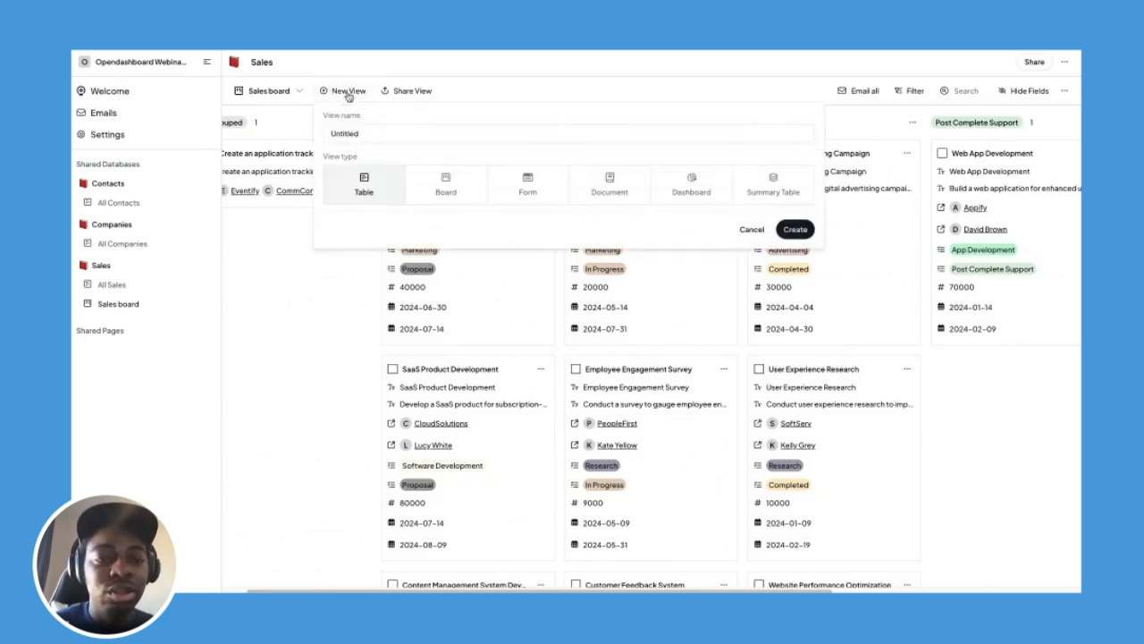
click(679, 185)
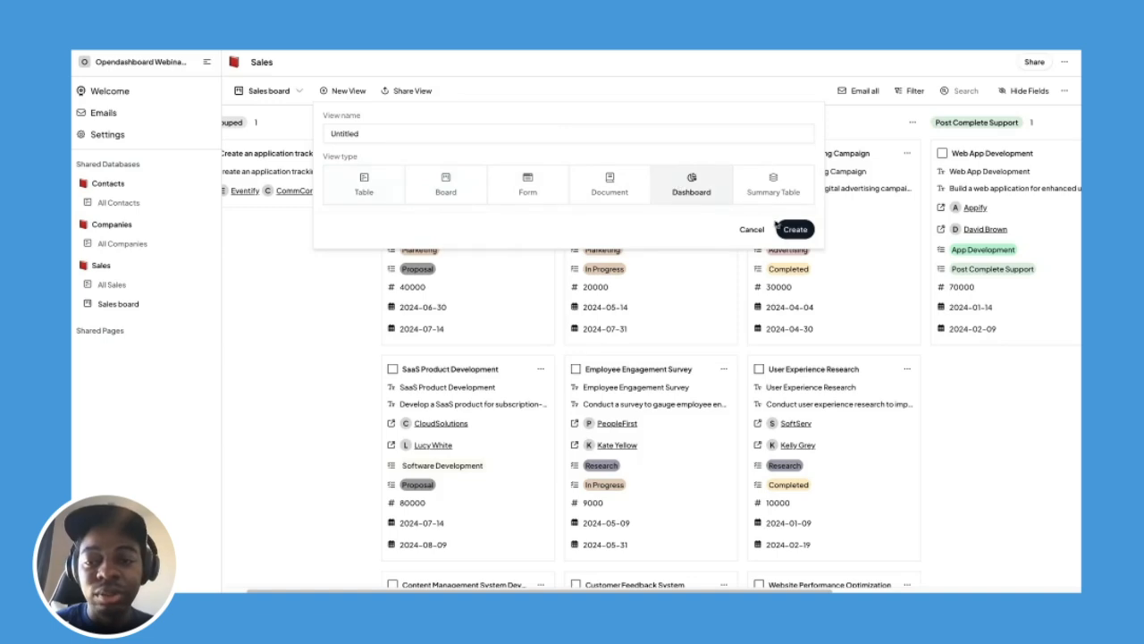
click(795, 230)
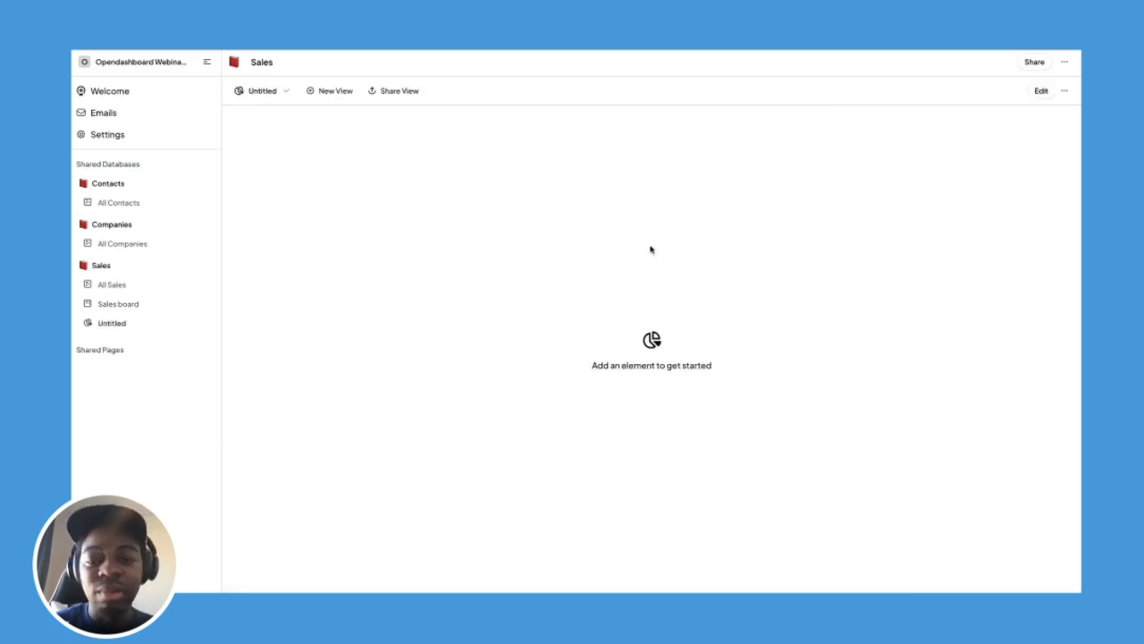
click(1037, 90)
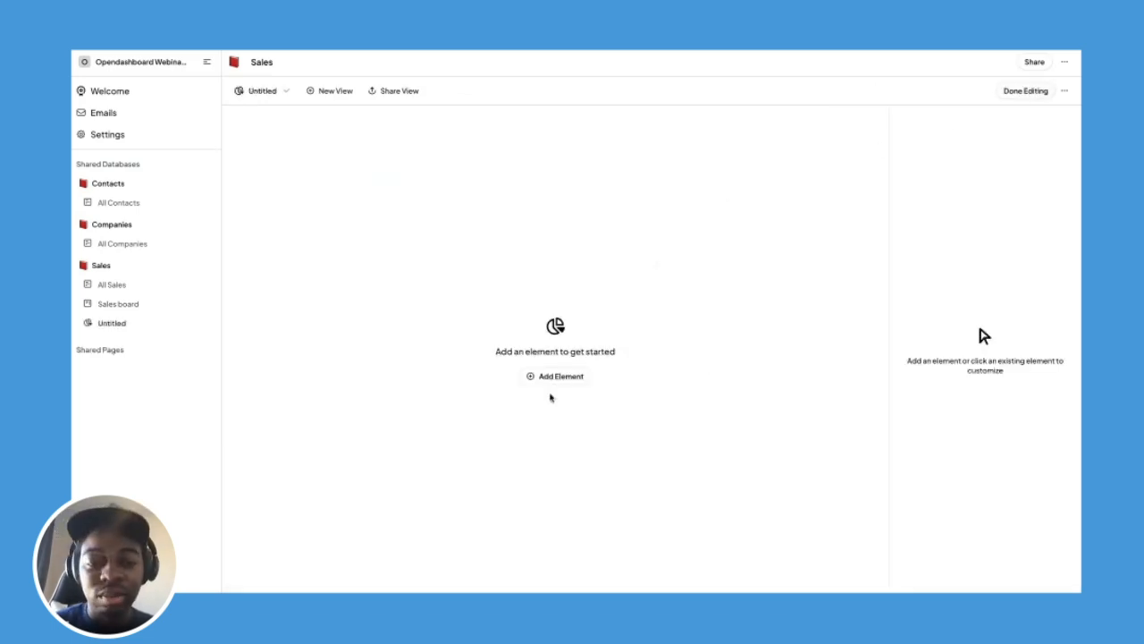
click(559, 376)
Add an Infobox titled 'Total Sales' counting all records (37), then duplicate it.
click(519, 409)
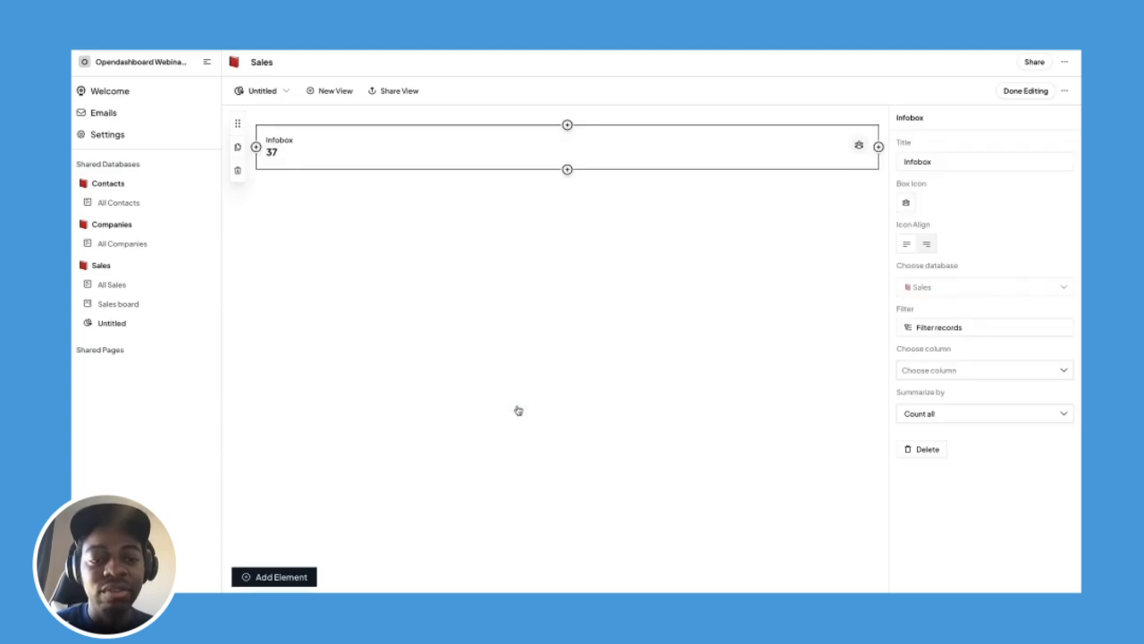
click(924, 162)
double_click(924, 162)
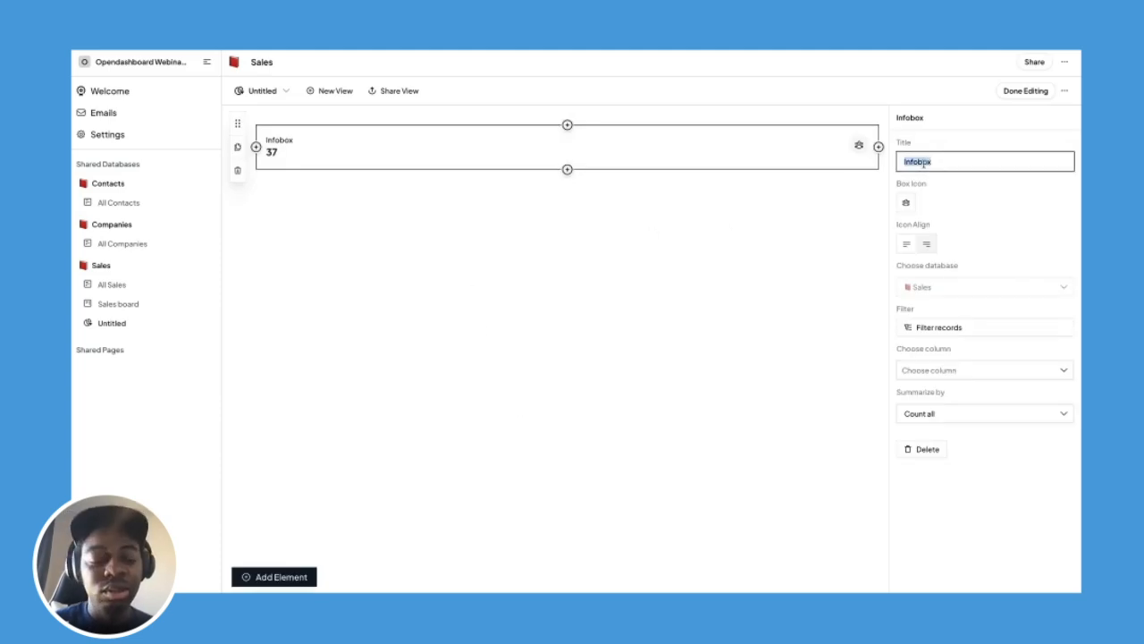
text(Total Sales)
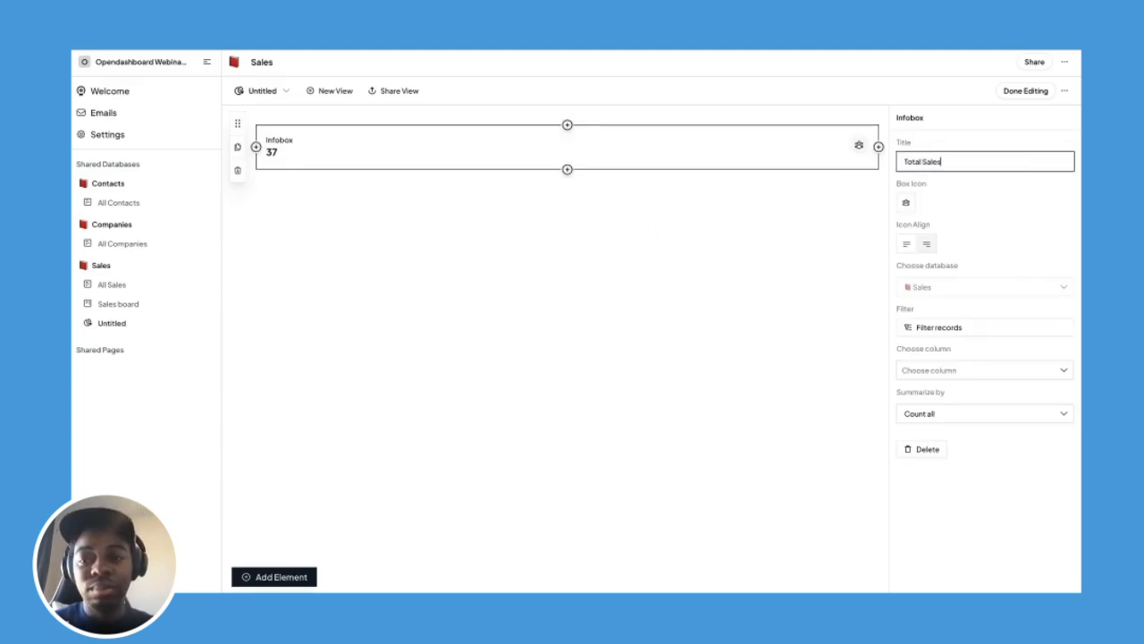
click(951, 197)
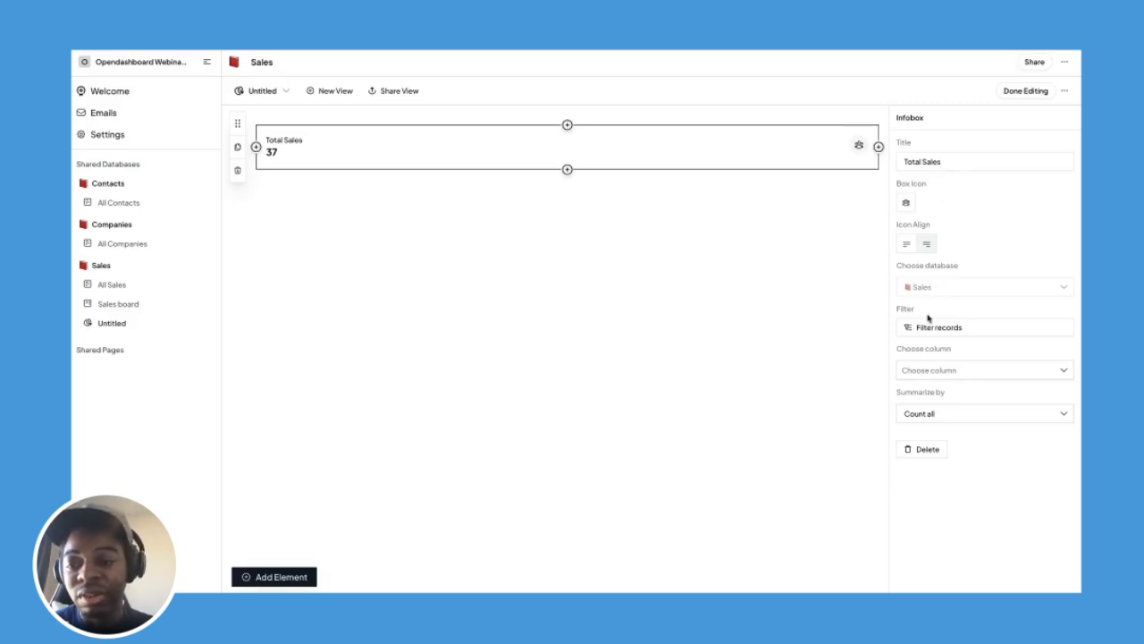
click(920, 373)
click(923, 357)
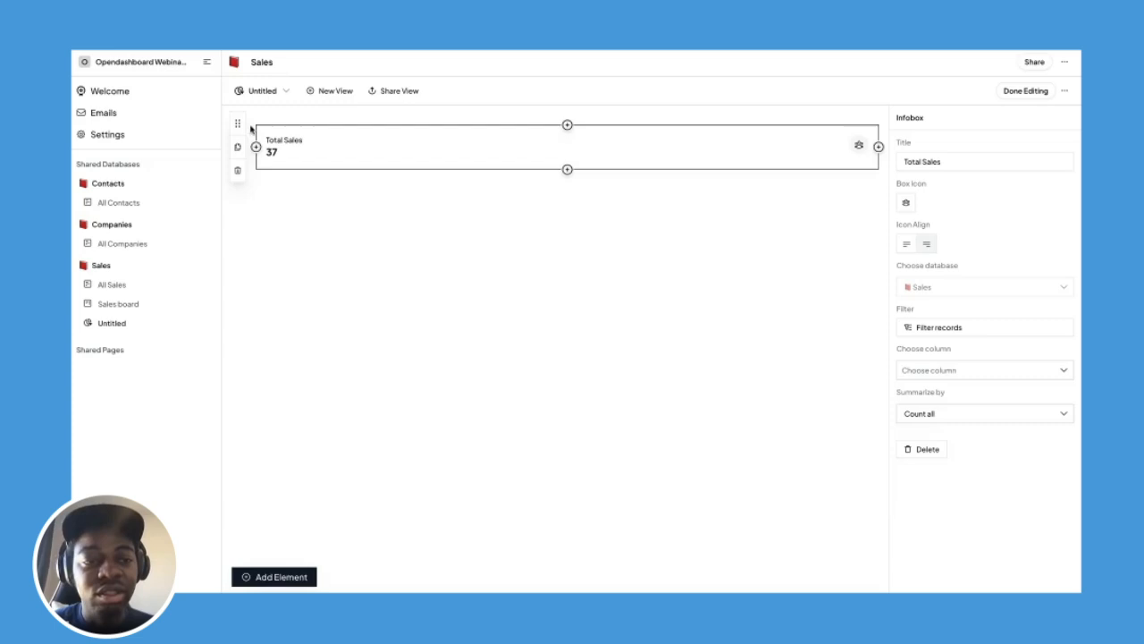
click(237, 147)
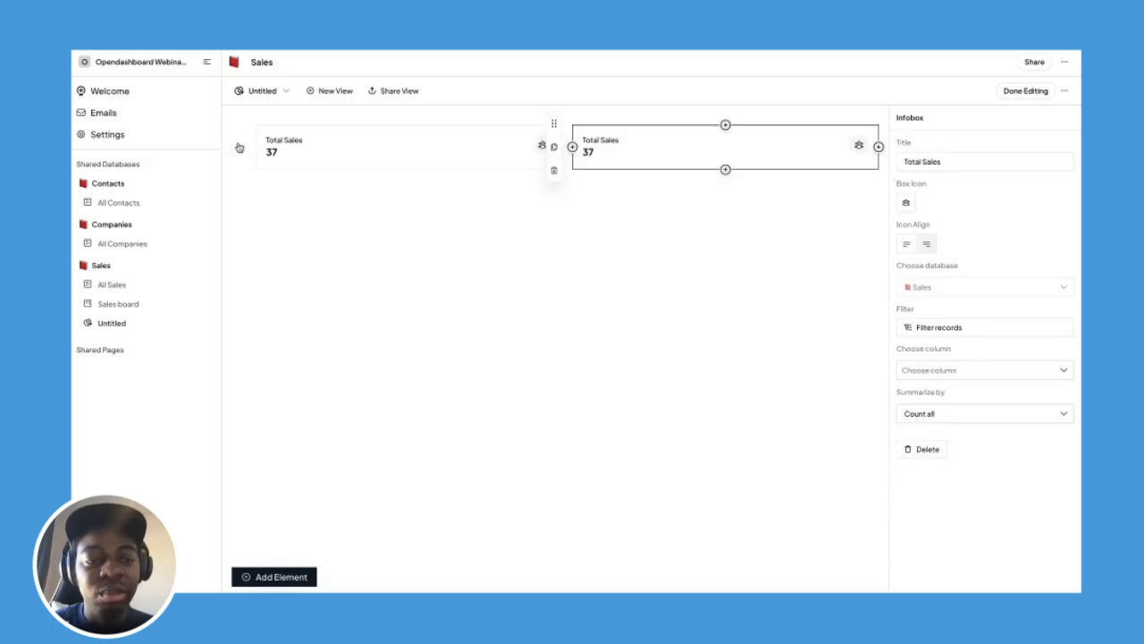
Retitle the duplicated infobox 'Sales Completed'.
double_click(916, 162)
key(BackSpace)
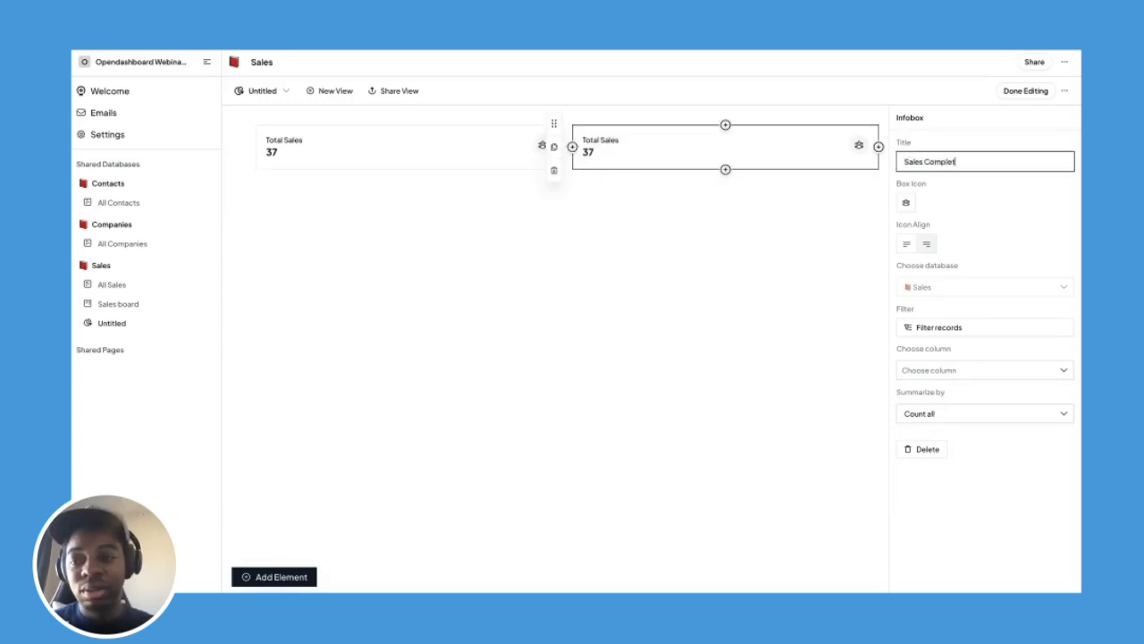
text(Completed)
Filter the infobox to records whose Stage contains Completed, showing 8.
click(929, 328)
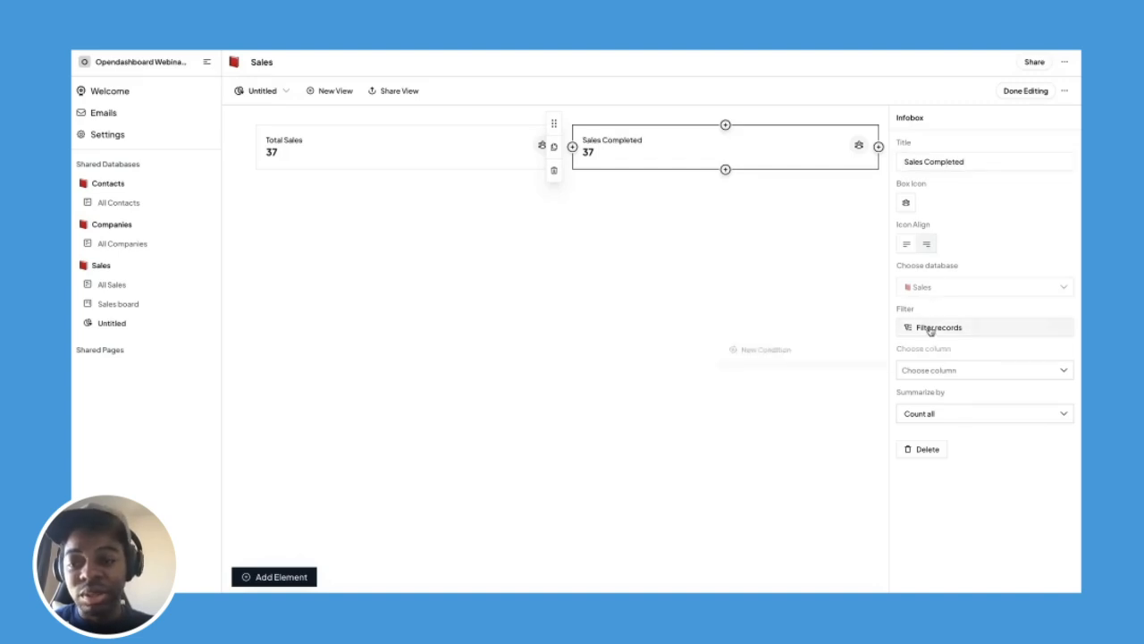
click(754, 360)
click(807, 363)
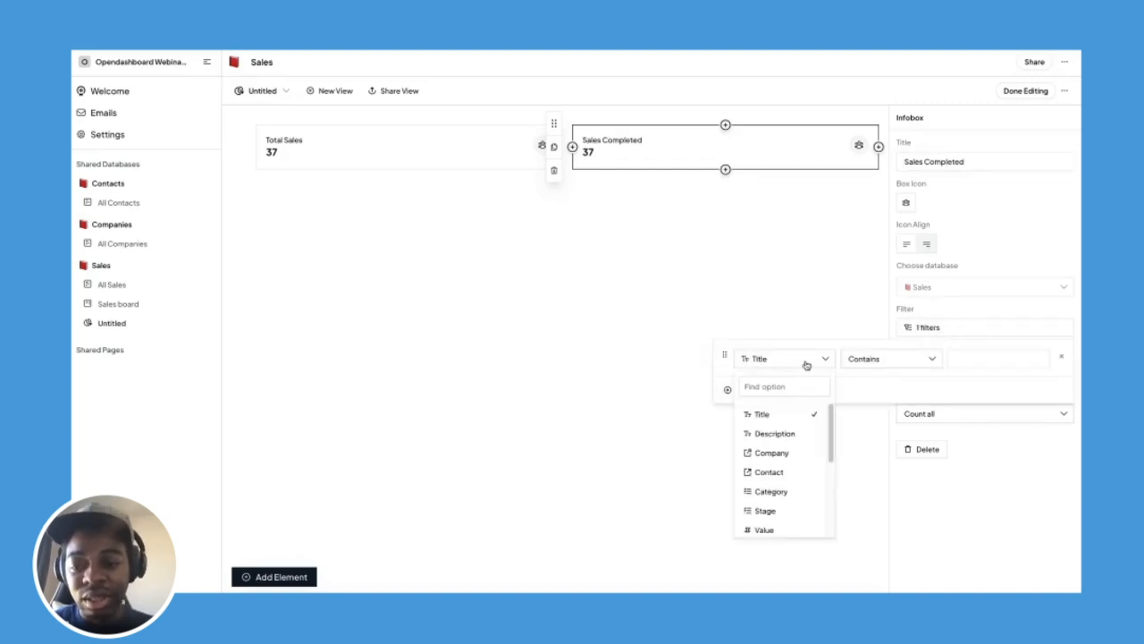
scroll(787, 438, down, 2)
click(787, 452)
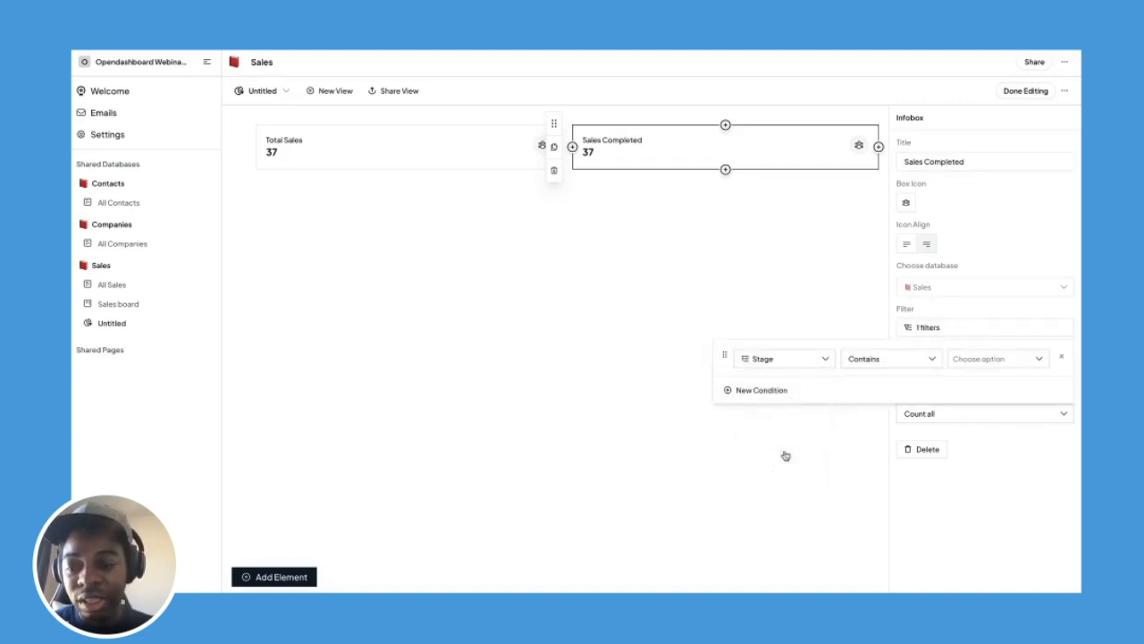
click(952, 362)
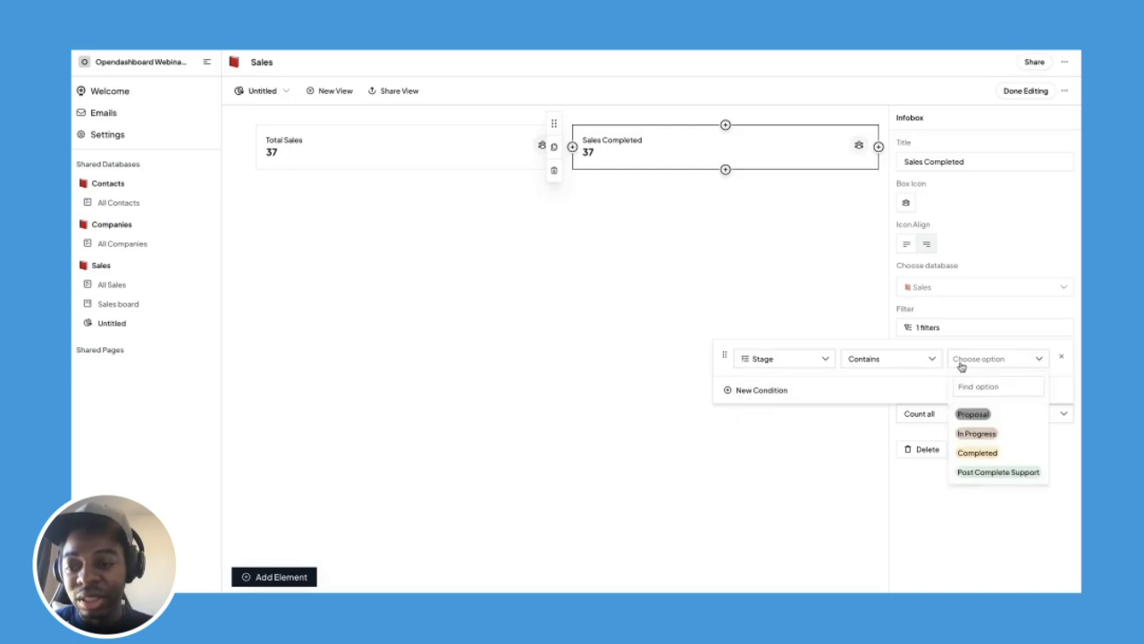
click(964, 452)
click(972, 240)
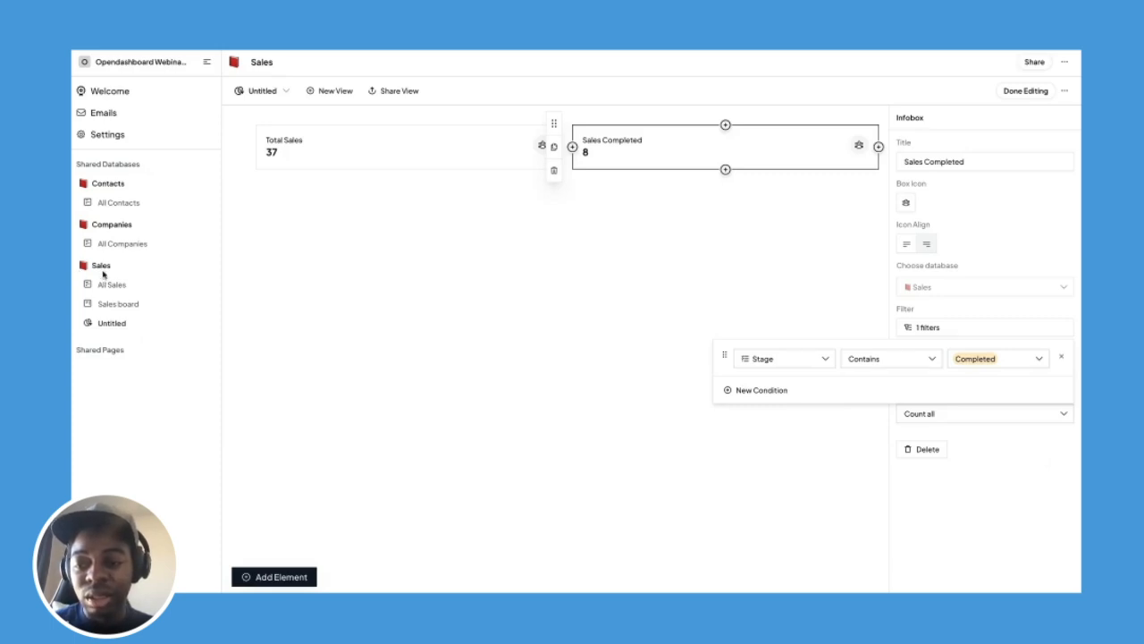
click(988, 529)
click(589, 191)
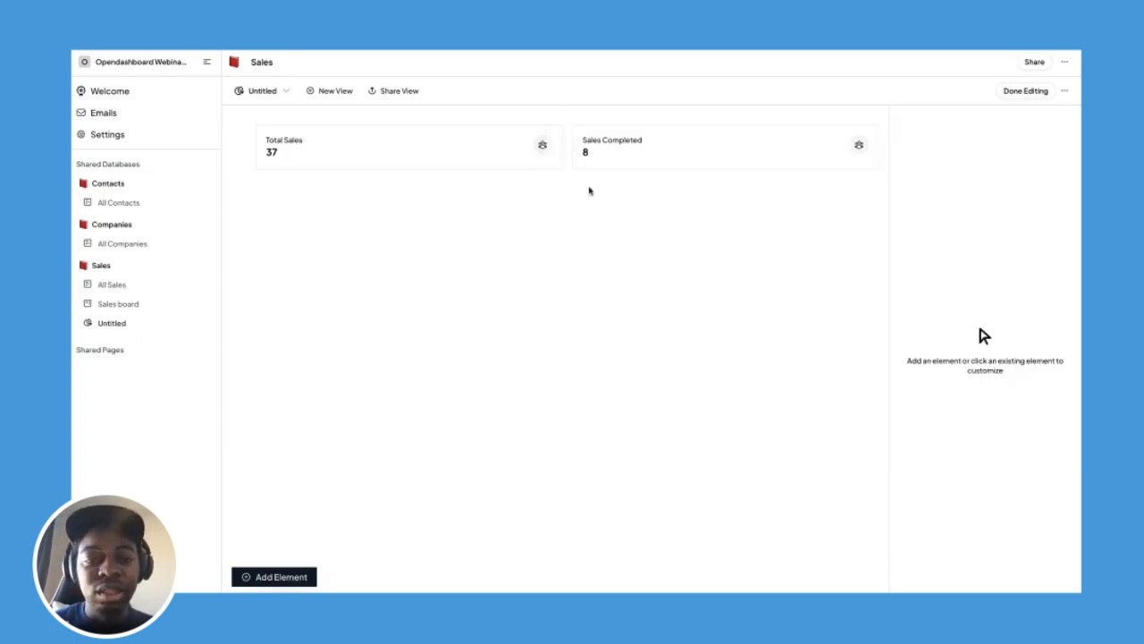
Duplicate the Sales Completed infobox and change the copy's Stage filter to In Progress (16).
click(592, 147)
click(552, 146)
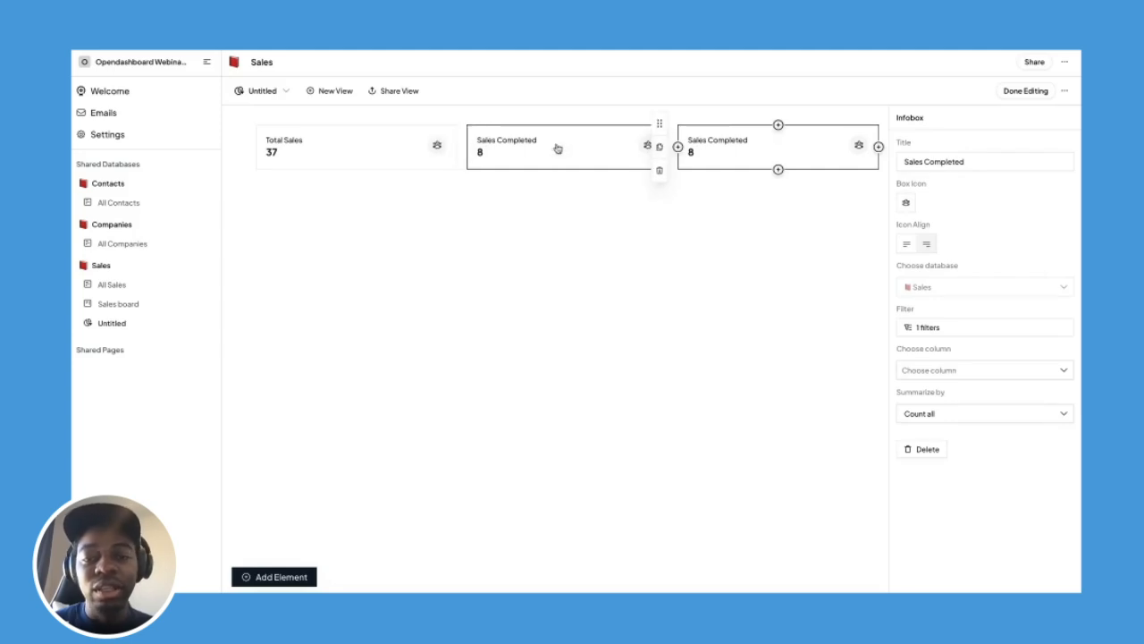
click(939, 328)
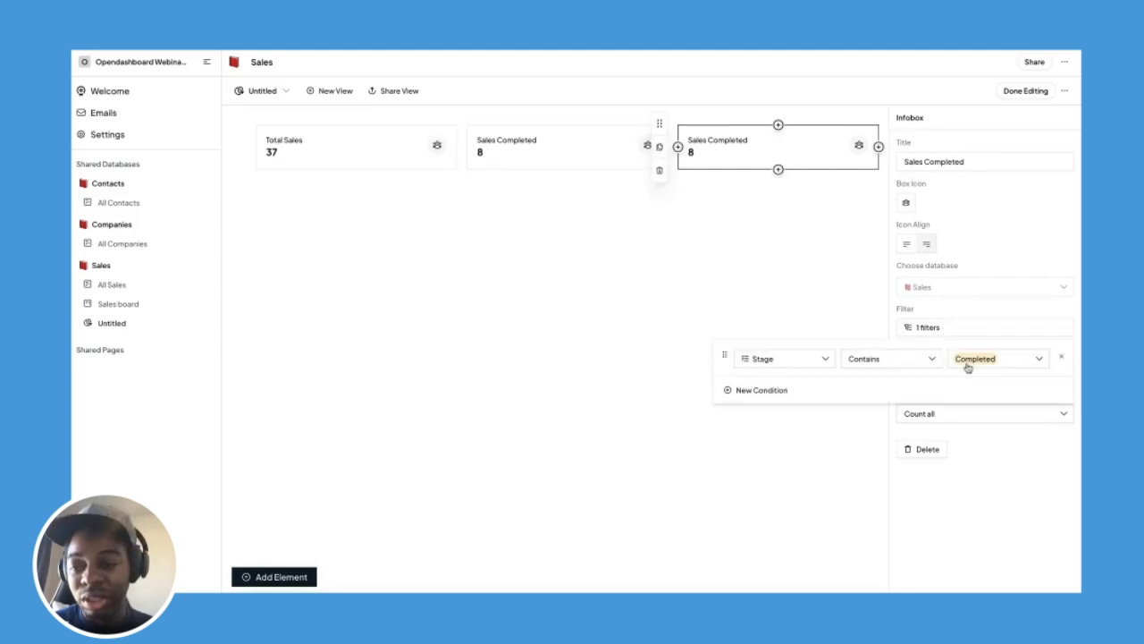
click(965, 363)
click(1005, 452)
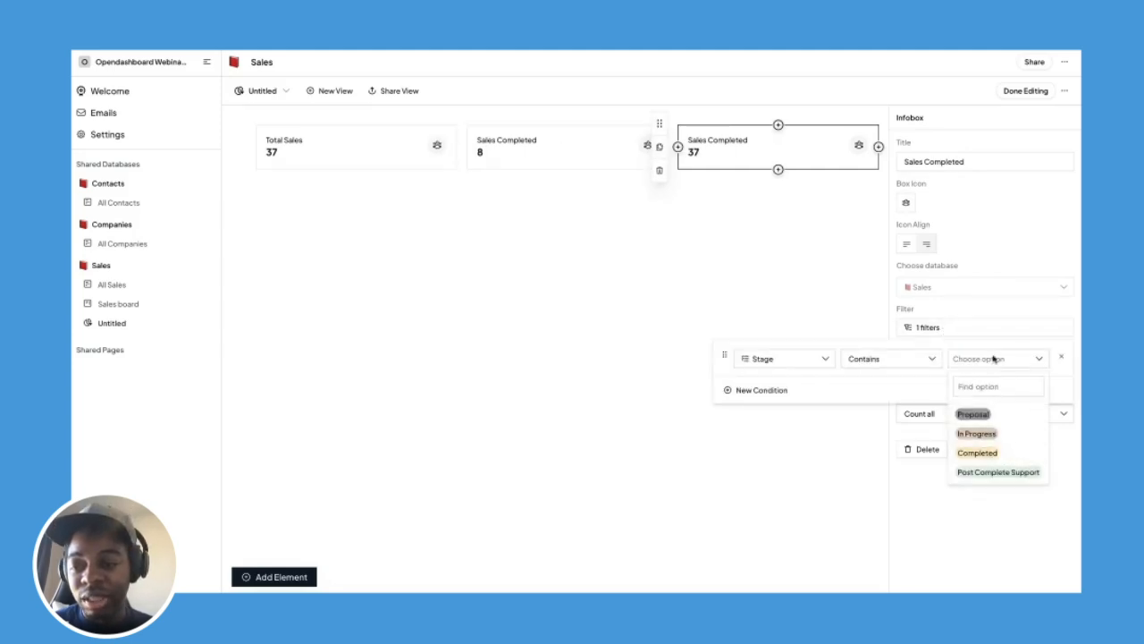
click(991, 434)
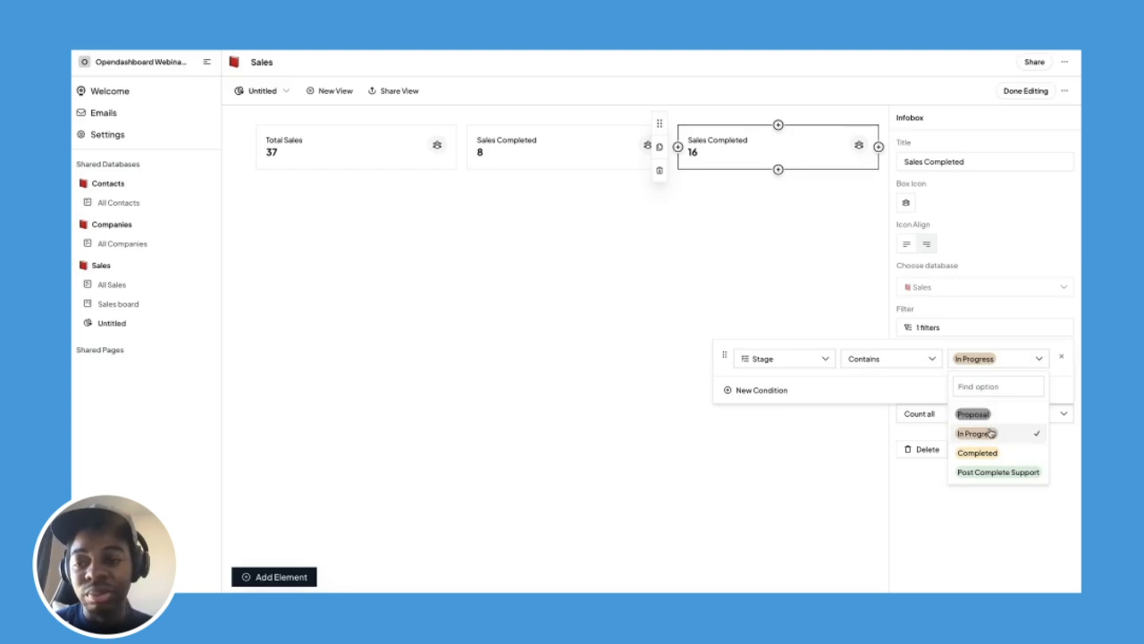
click(955, 518)
click(955, 519)
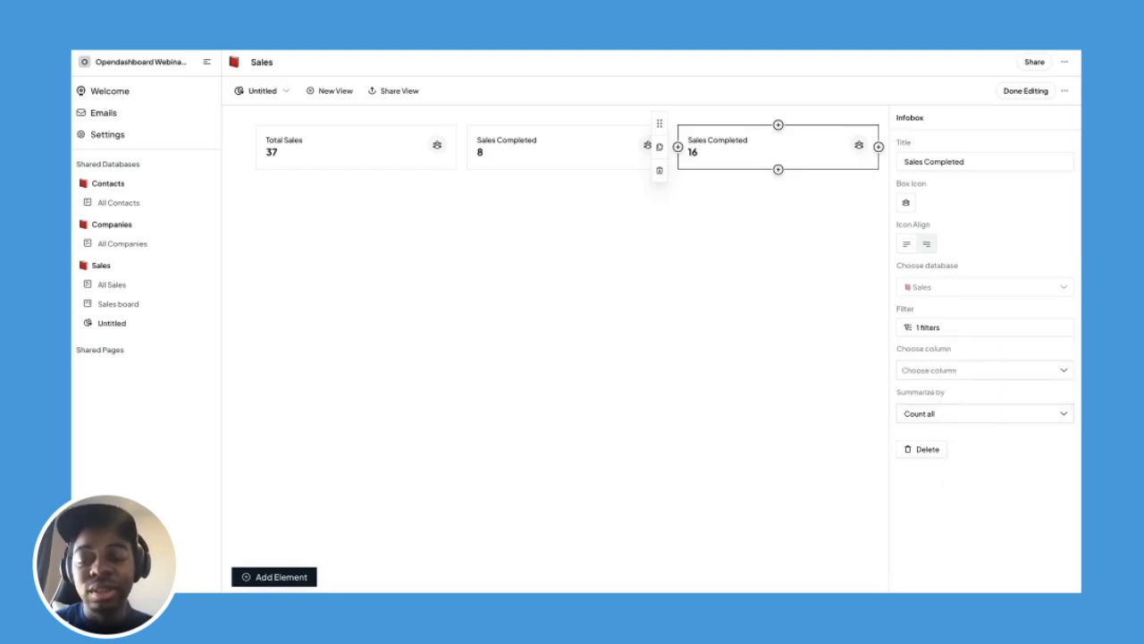
click(711, 448)
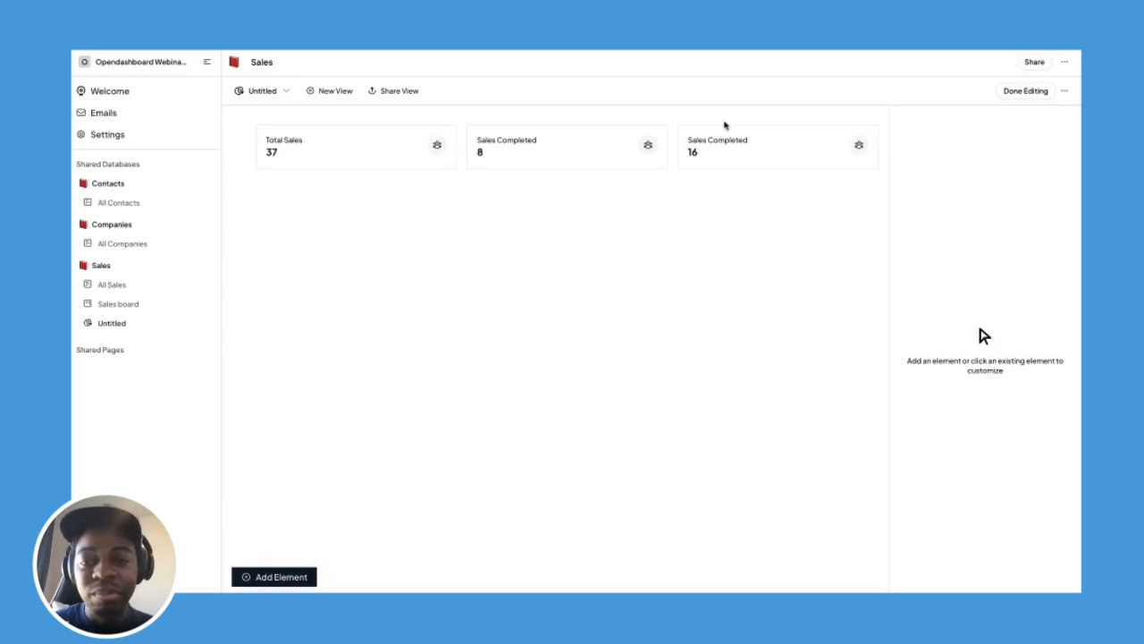
click(725, 148)
Duplicate the In Progress infobox and remove its Stage filter condition.
click(658, 146)
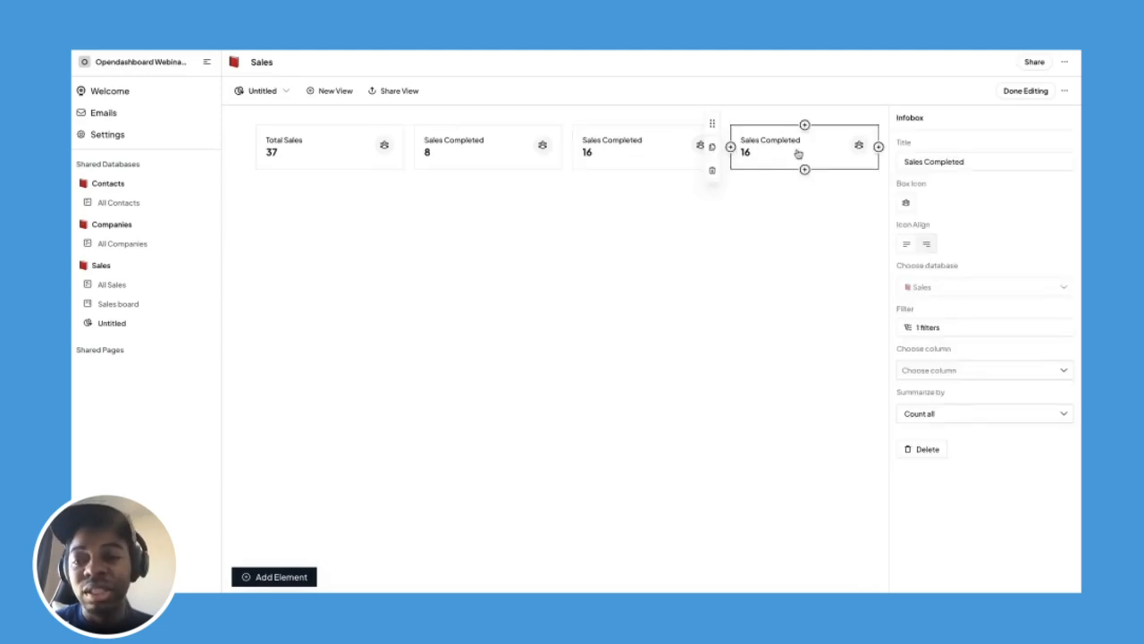
click(930, 372)
click(941, 341)
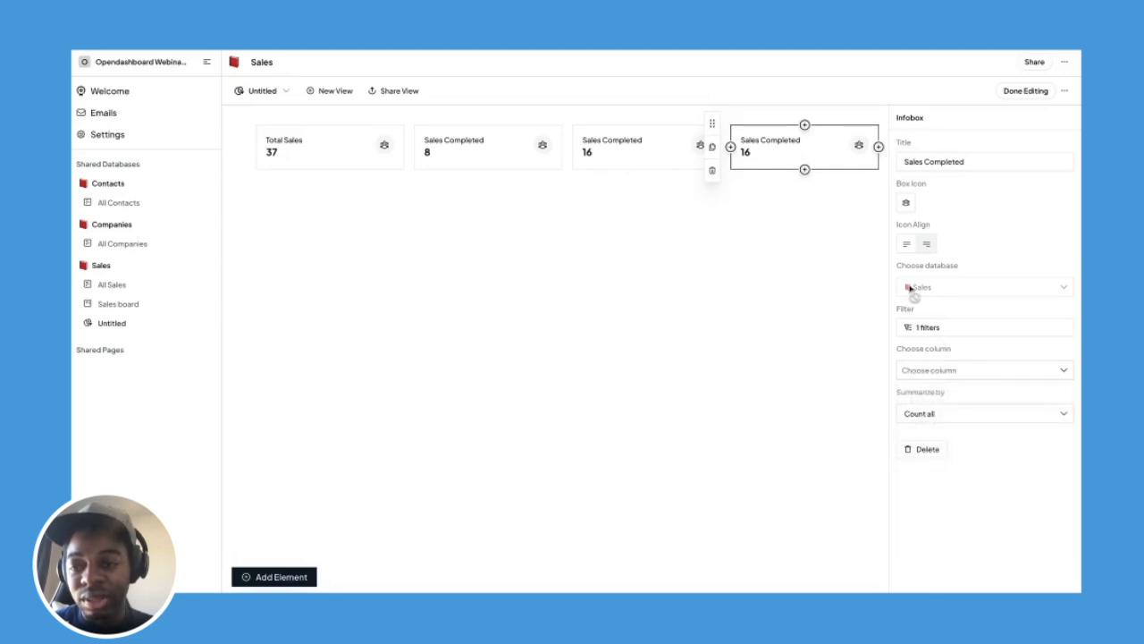
click(927, 327)
click(1055, 358)
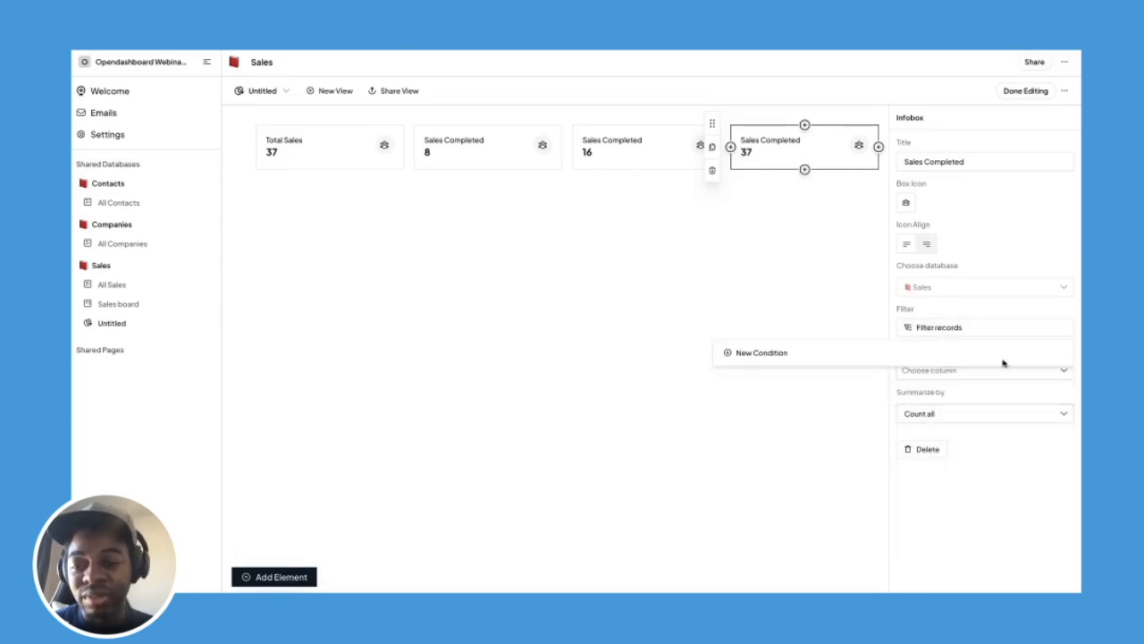
Add a filter condition: Created at is later than 30 days ago.
click(775, 355)
click(766, 358)
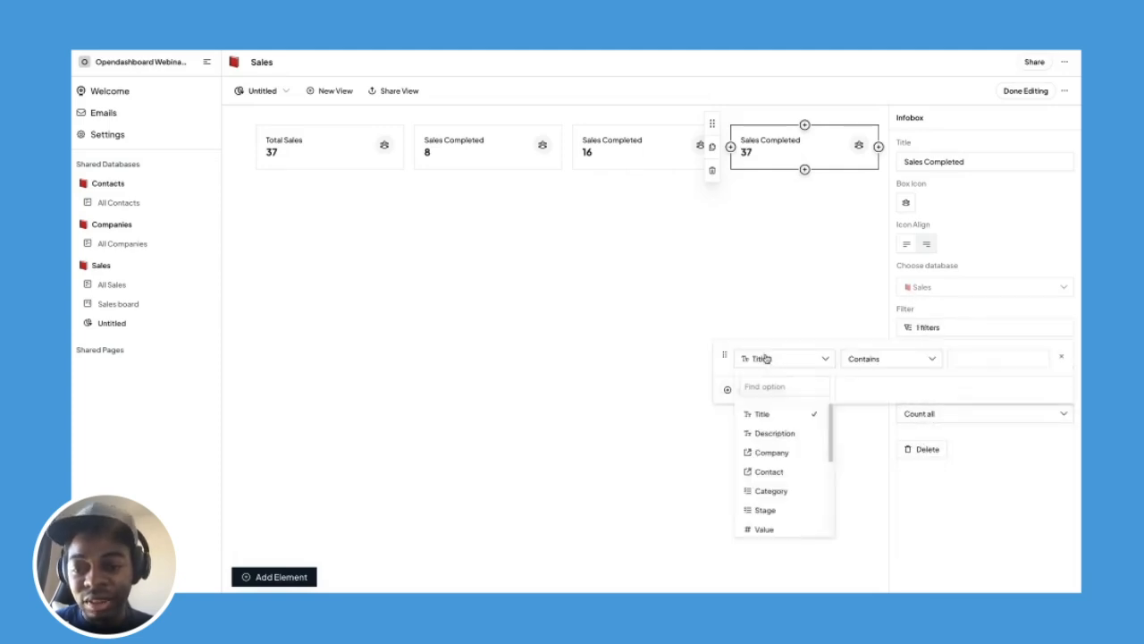
scroll(774, 460, down, 5)
click(792, 471)
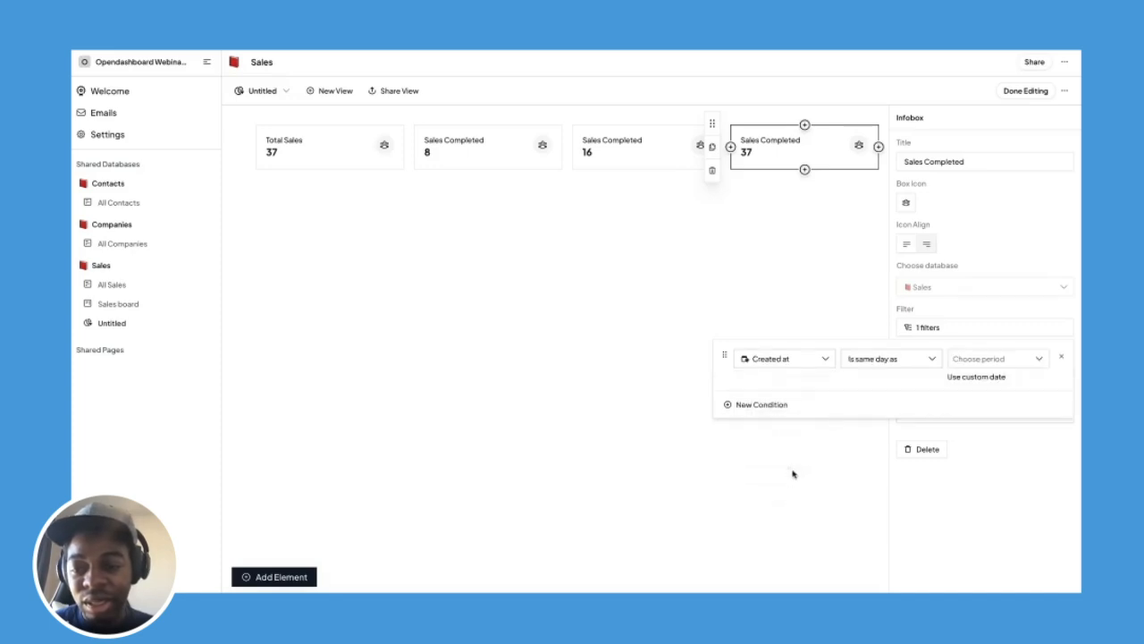
click(932, 359)
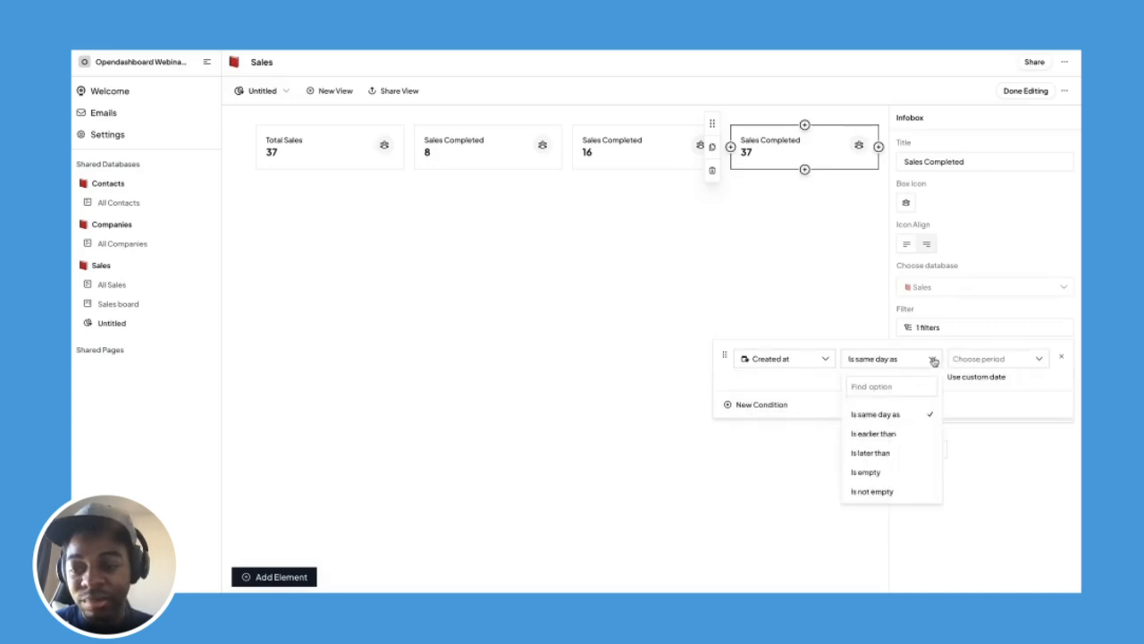
click(909, 455)
click(1002, 359)
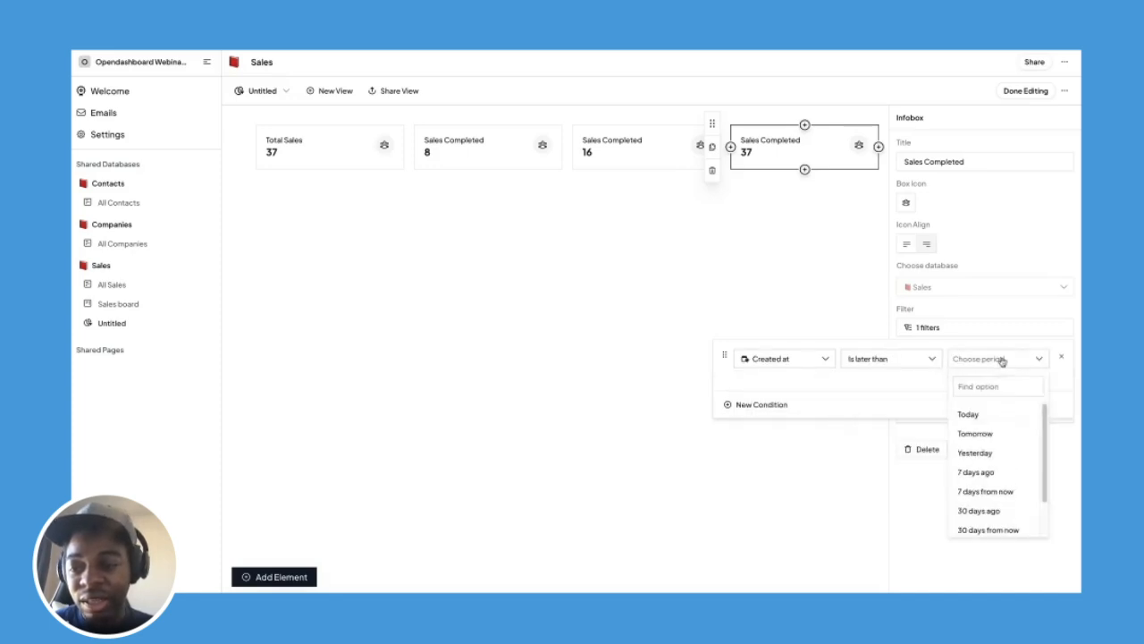
scroll(988, 475, down, 2)
click(980, 476)
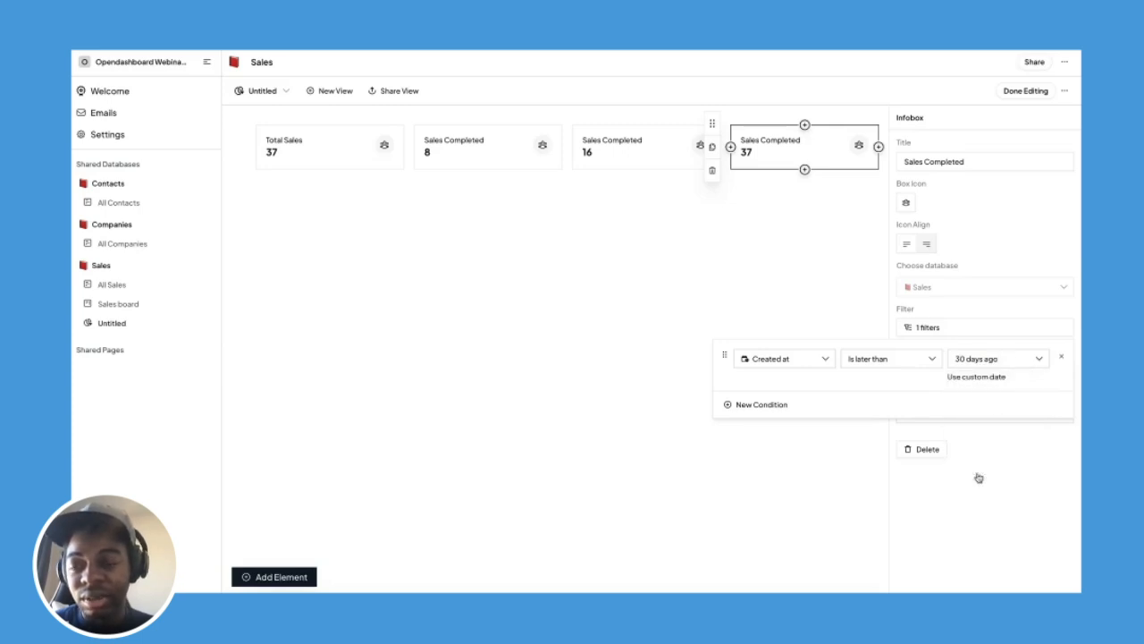
click(973, 491)
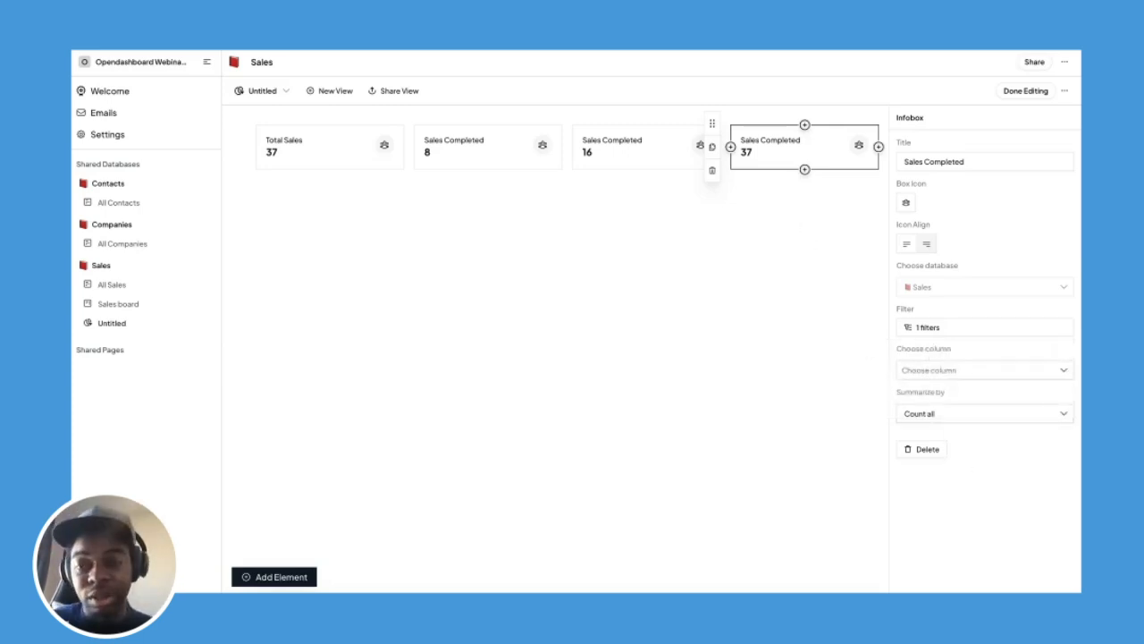
click(791, 216)
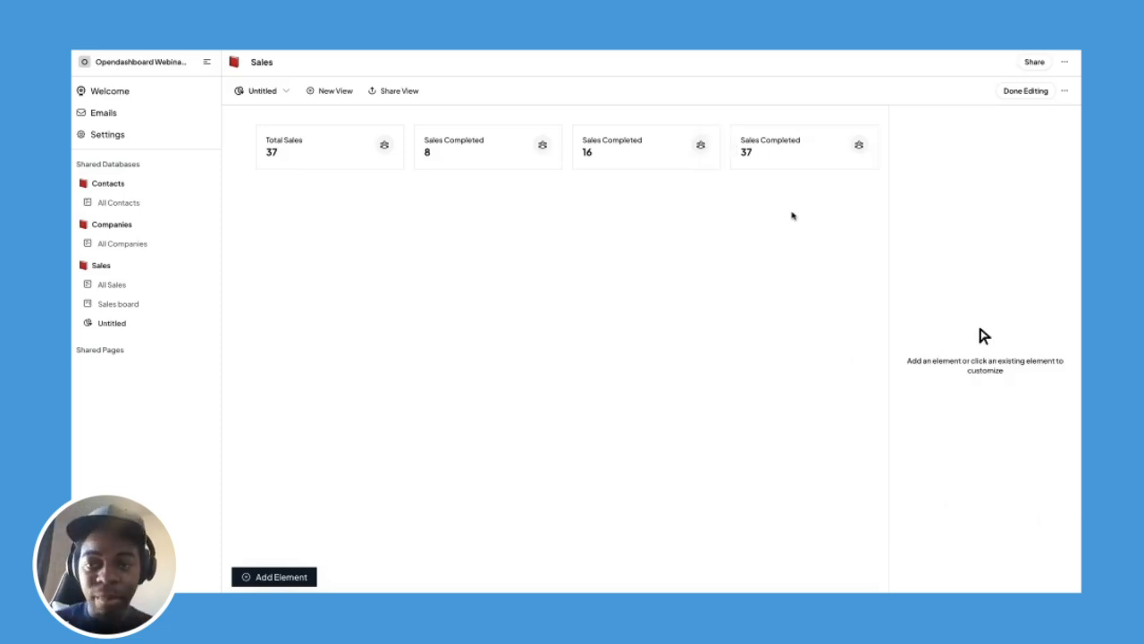
click(801, 161)
Retitle the fourth infobox 'Sales Created(30 days)'.
double_click(940, 162)
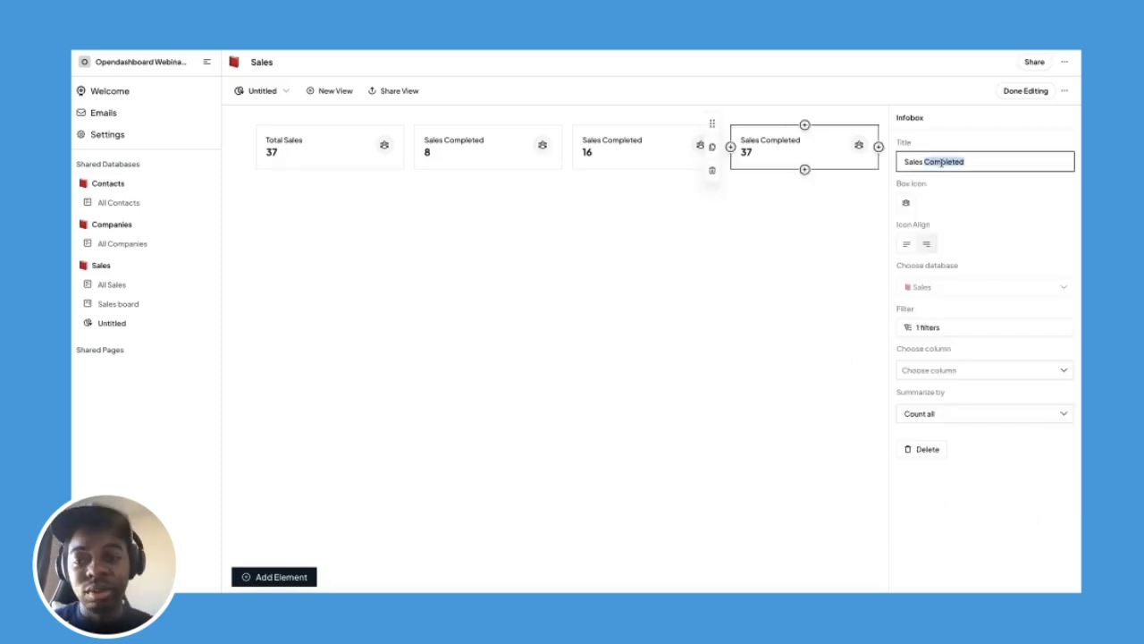
text(Crea)
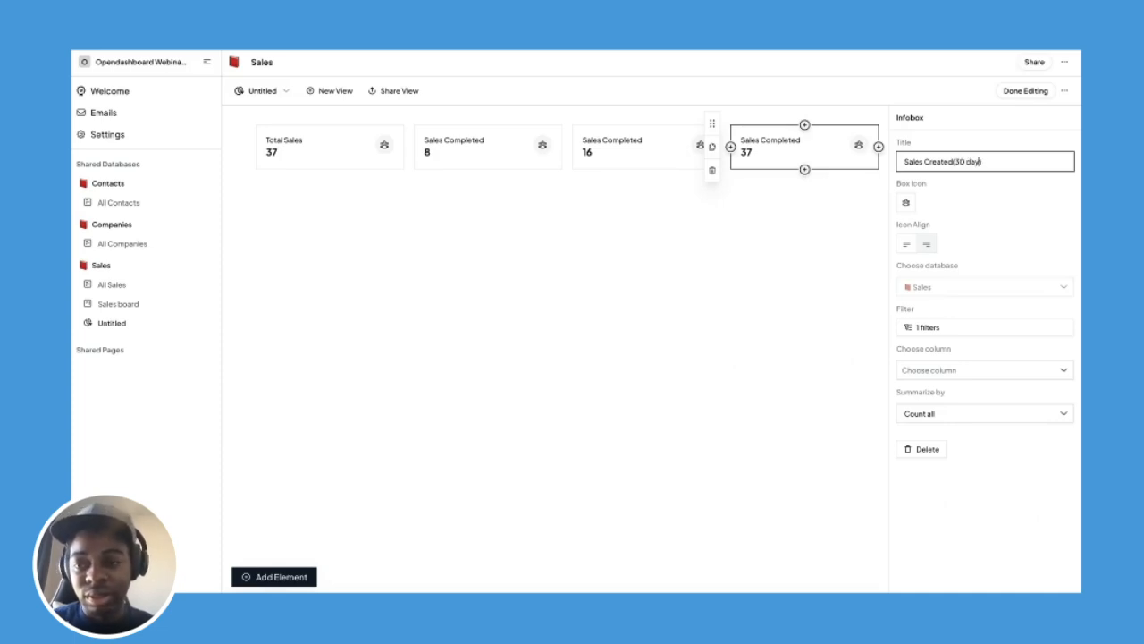
click(943, 188)
Retitle the In Progress-filtered infobox 'Sales In progress'.
click(601, 156)
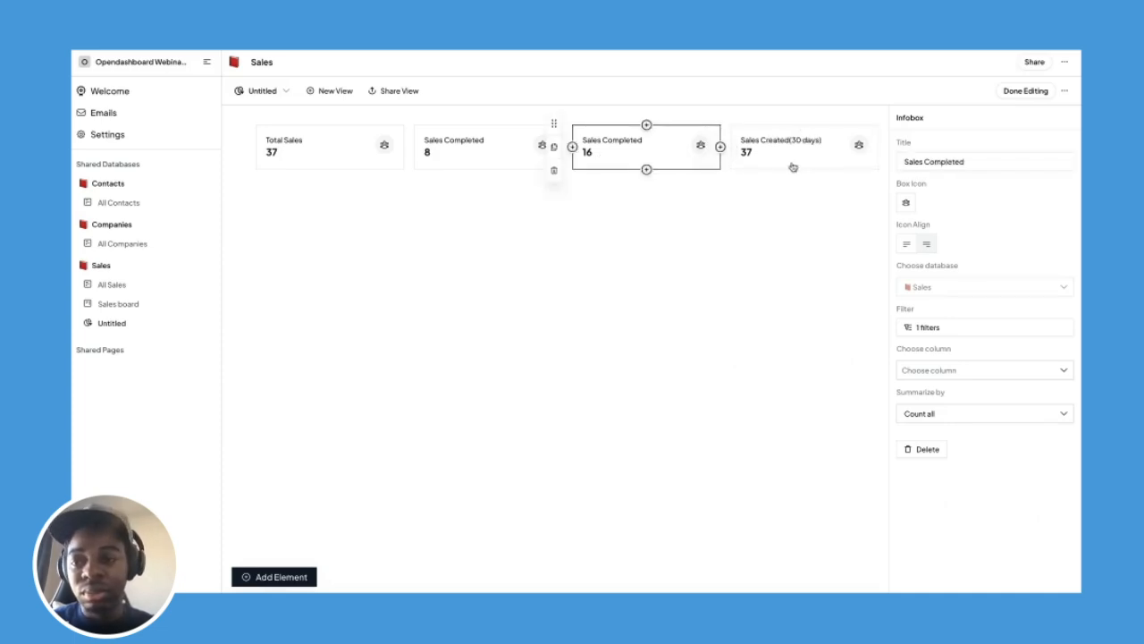
click(935, 332)
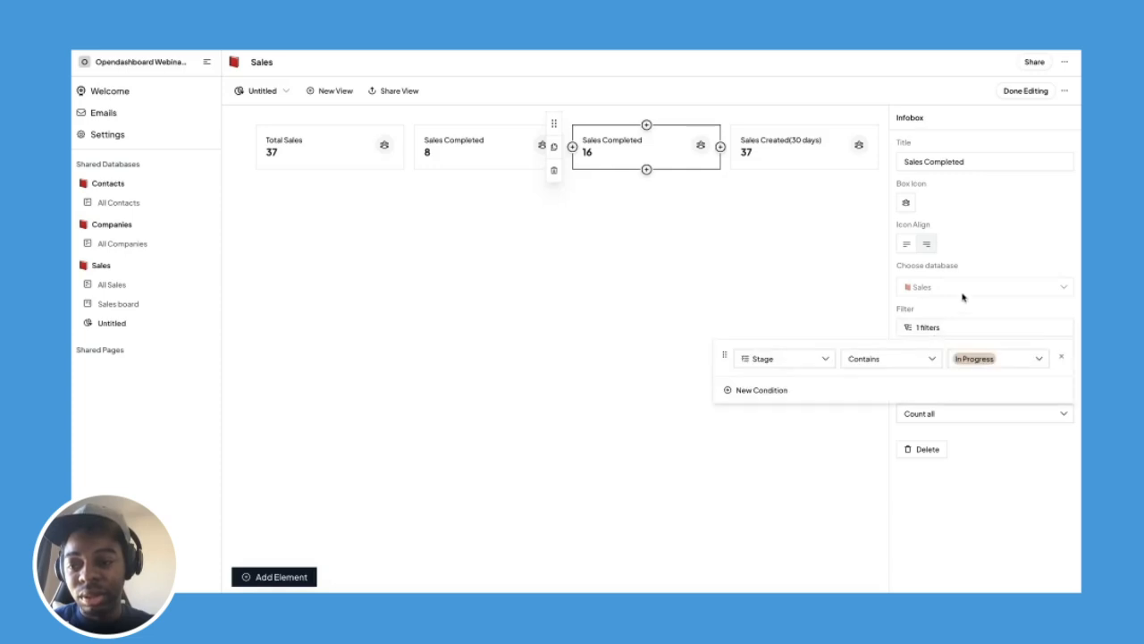
click(970, 182)
double_click(951, 163)
text(In)
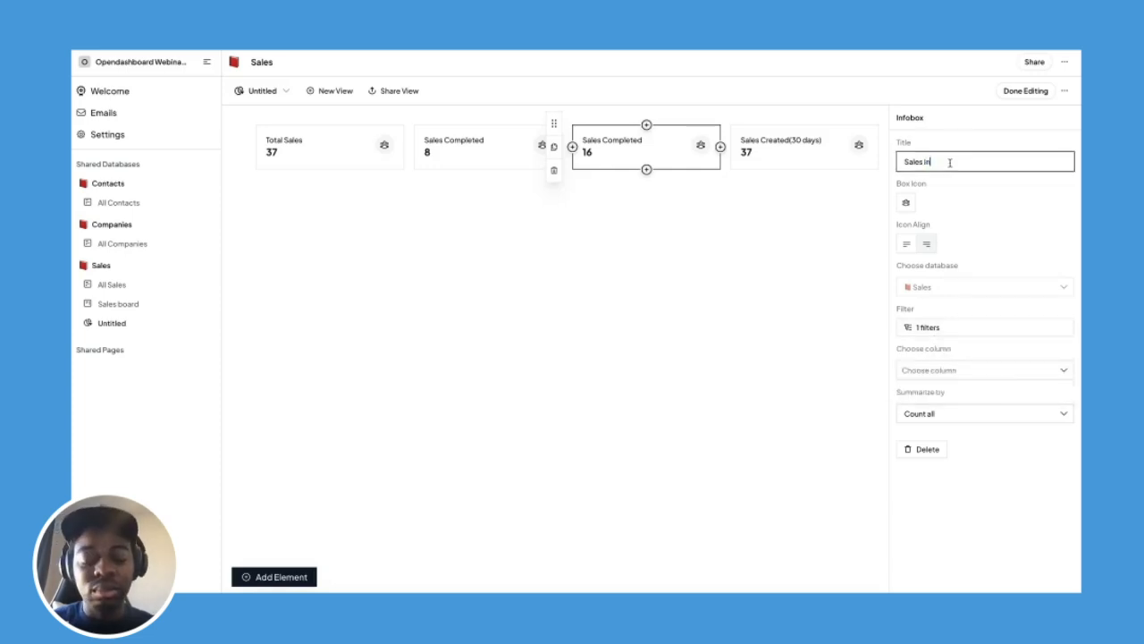
click(985, 193)
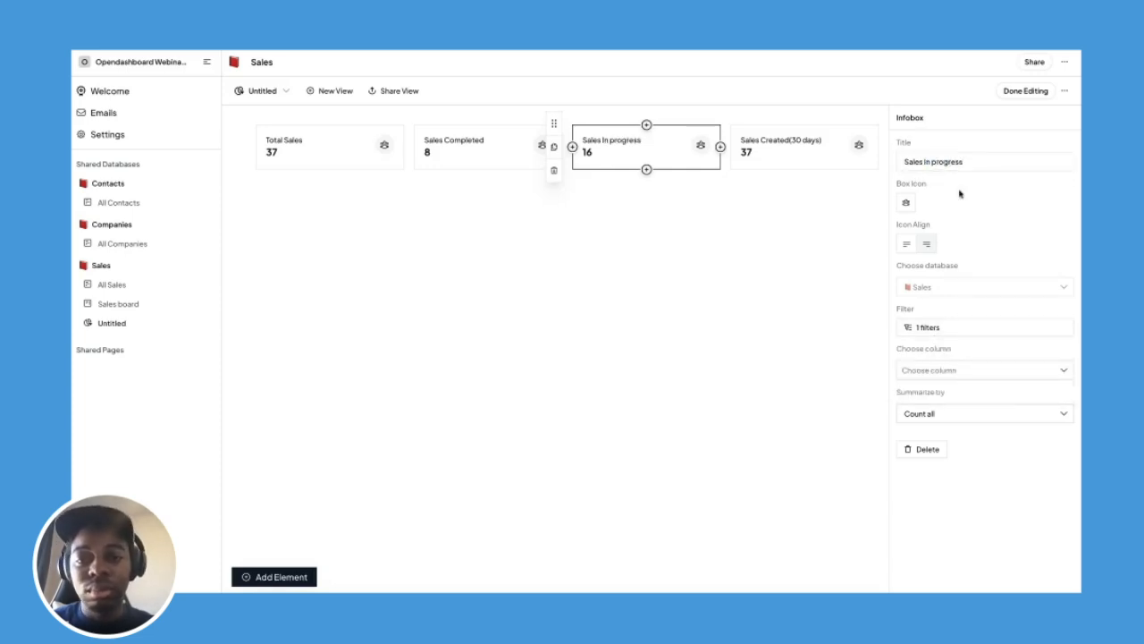
Review the Sales Completed and Total Sales infoboxes' filter settings.
click(467, 149)
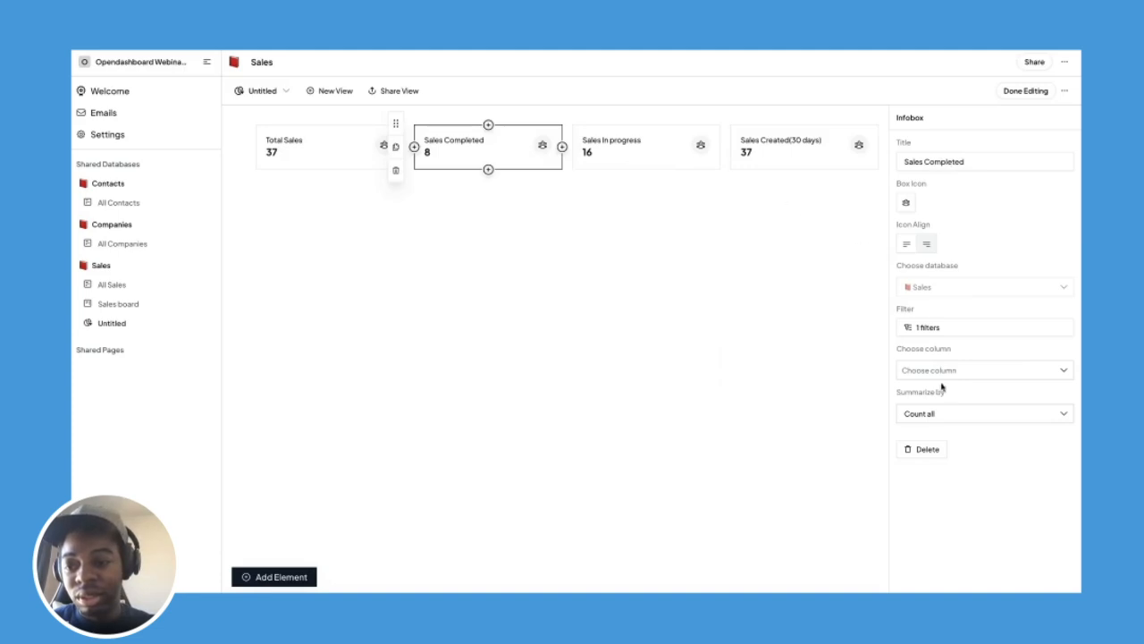
click(941, 329)
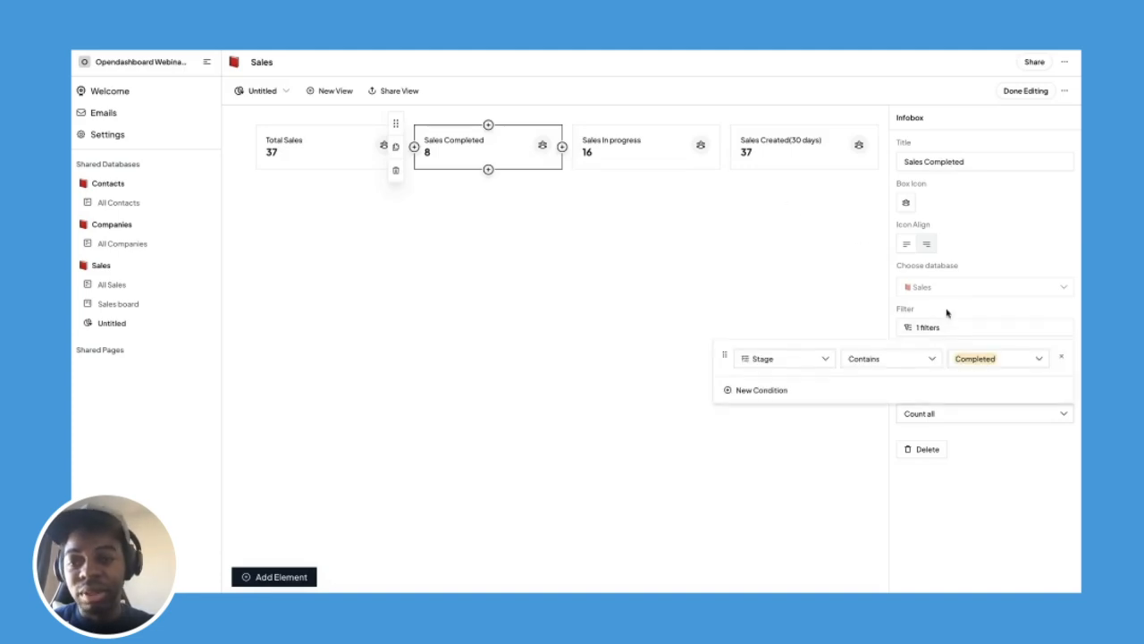
click(948, 314)
click(306, 148)
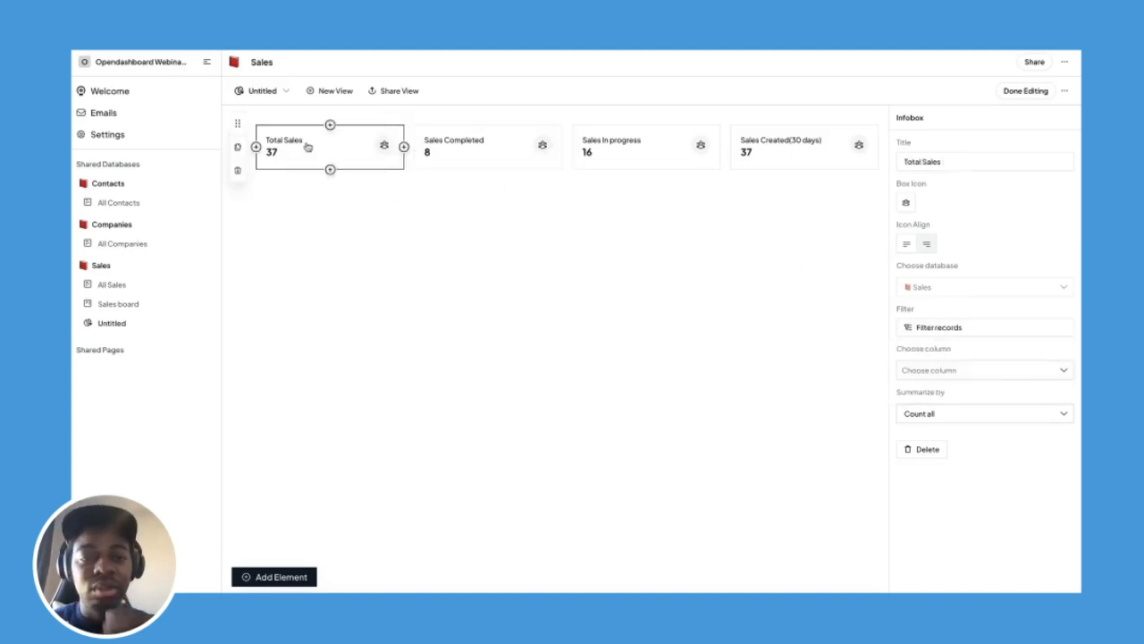
click(446, 262)
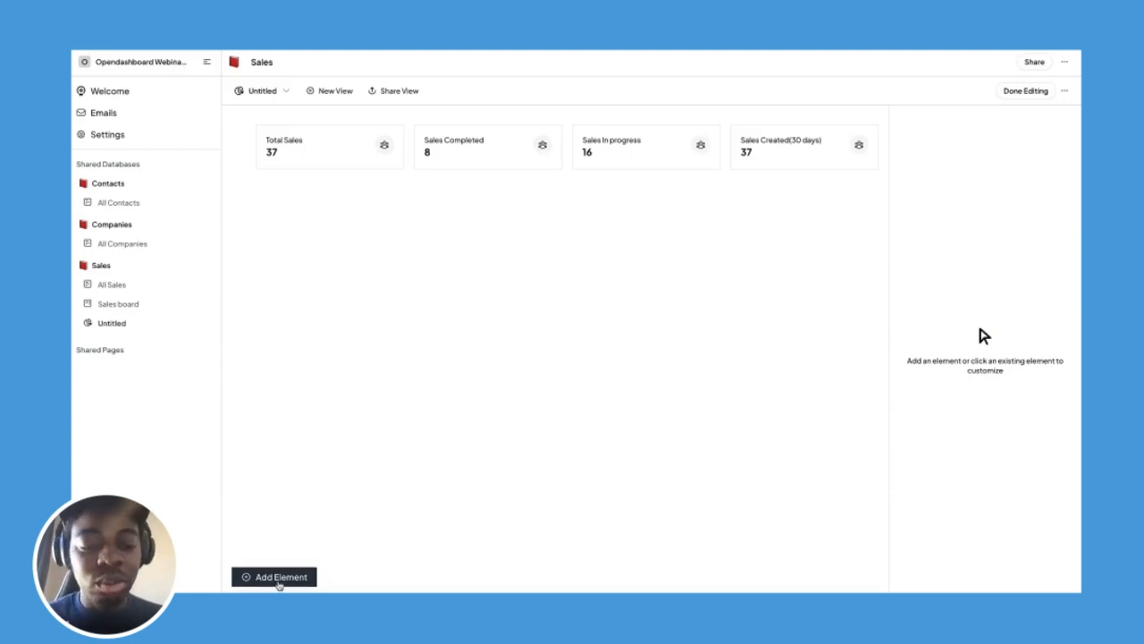
Add a new infobox to the dashboard titled Total Sales($).
click(279, 583)
click(284, 448)
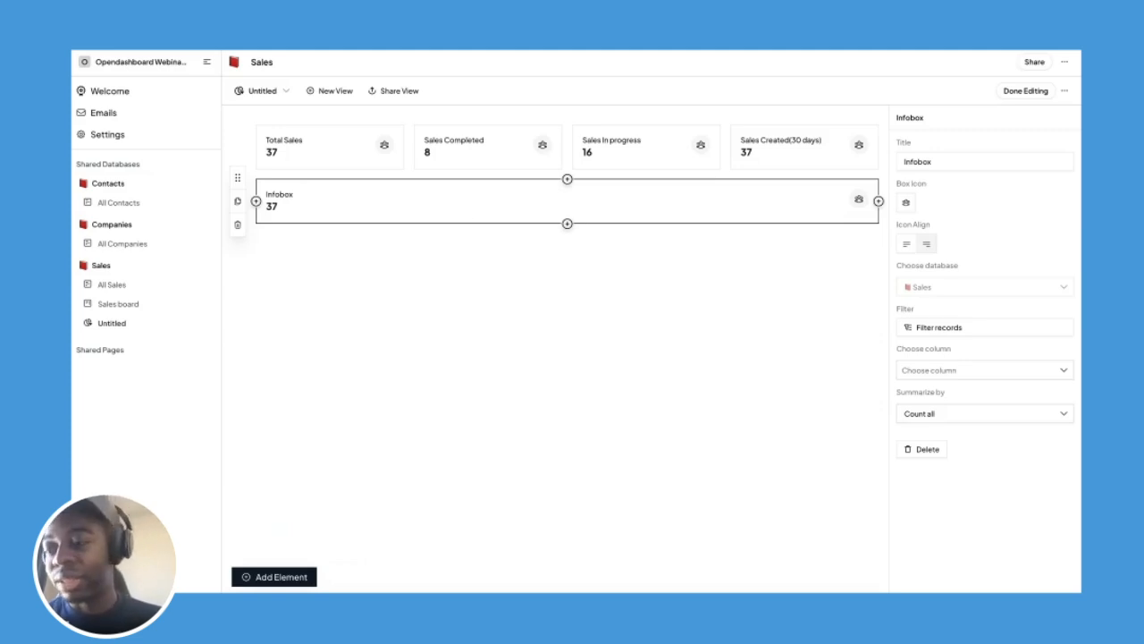
click(906, 161)
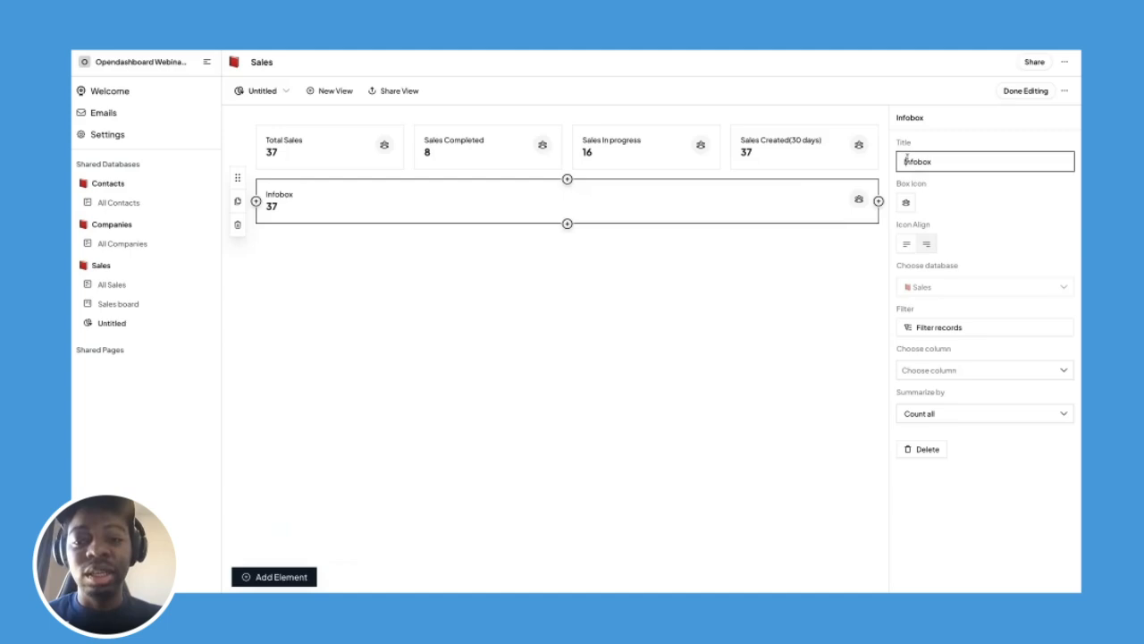
double_click(906, 161)
text(Total Sales($)
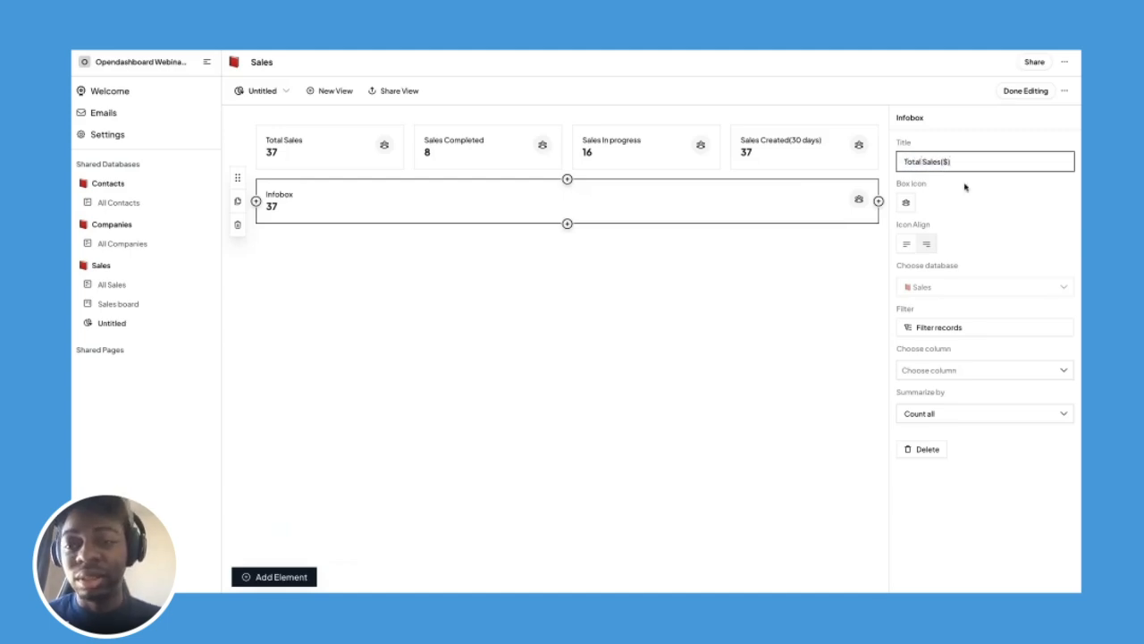
click(965, 186)
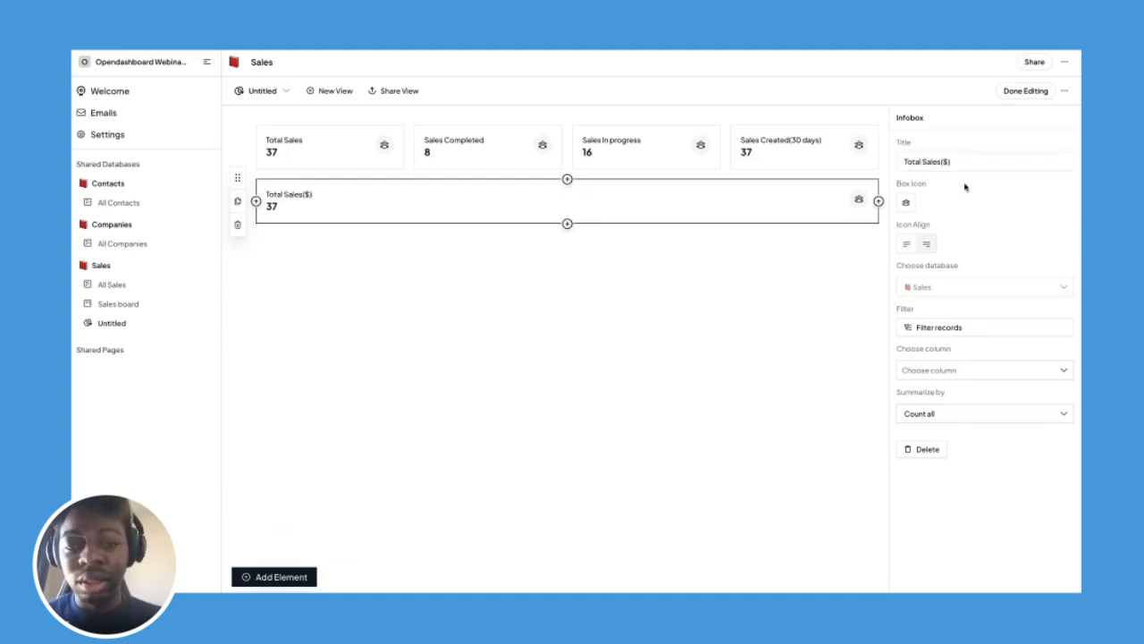
Make the infobox sum the Value column, showing 1038000, and duplicate it.
click(938, 377)
scroll(937, 488, down, 3)
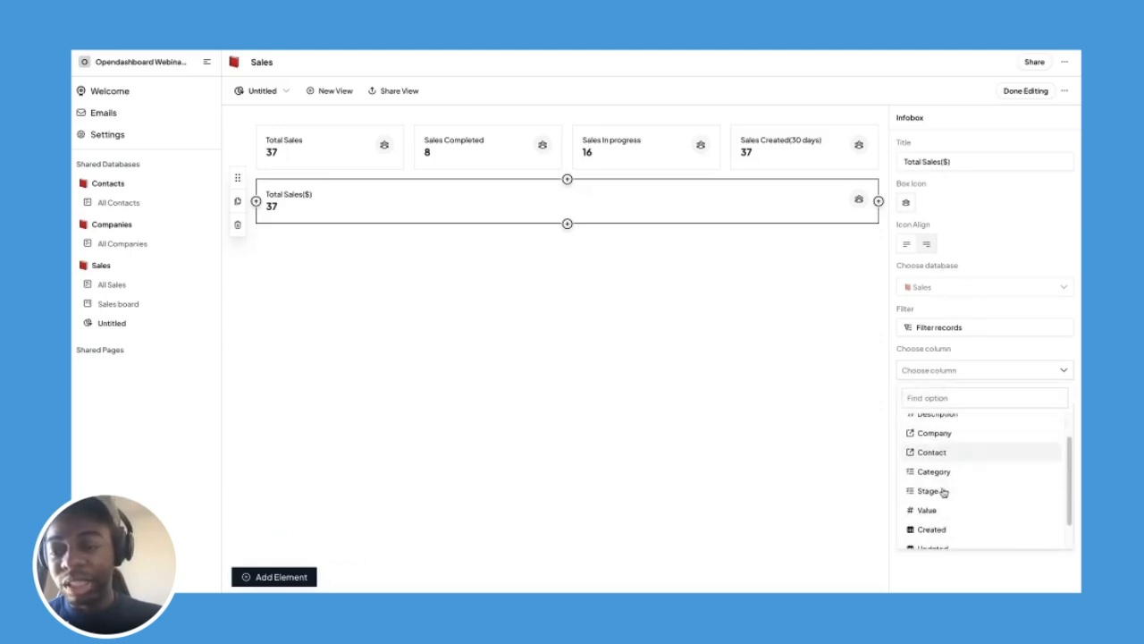
click(930, 480)
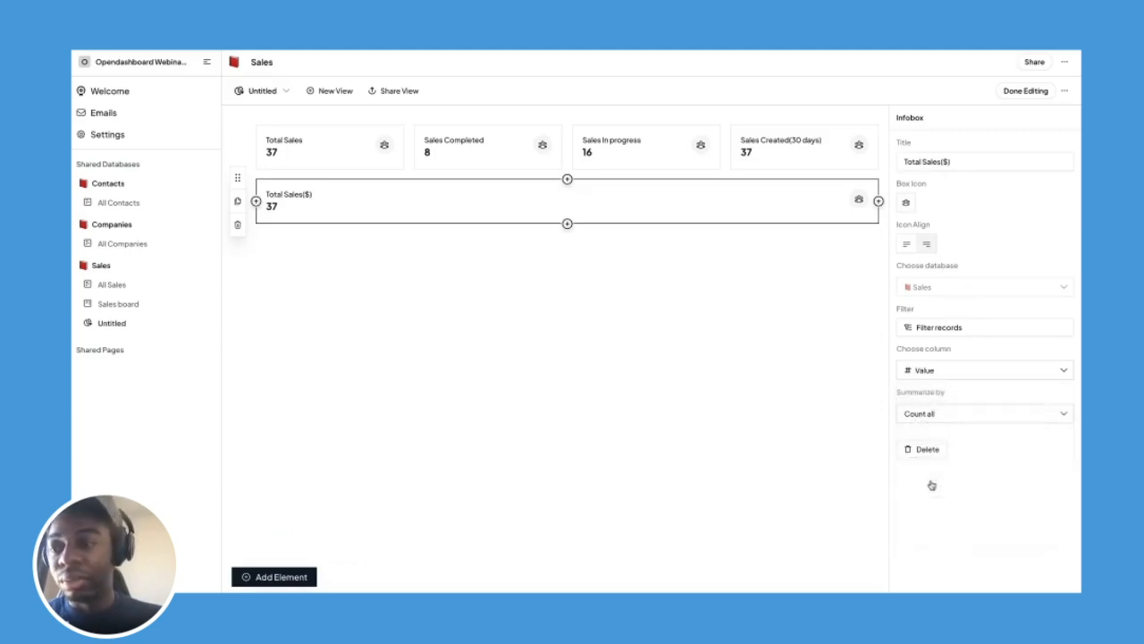
click(937, 415)
click(914, 469)
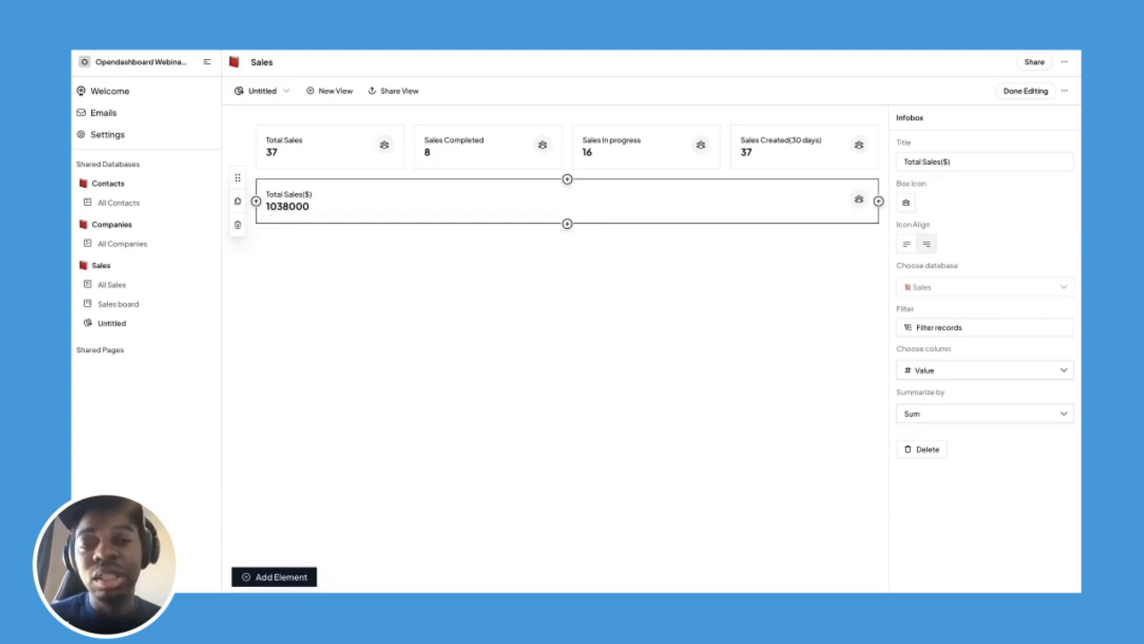
click(238, 202)
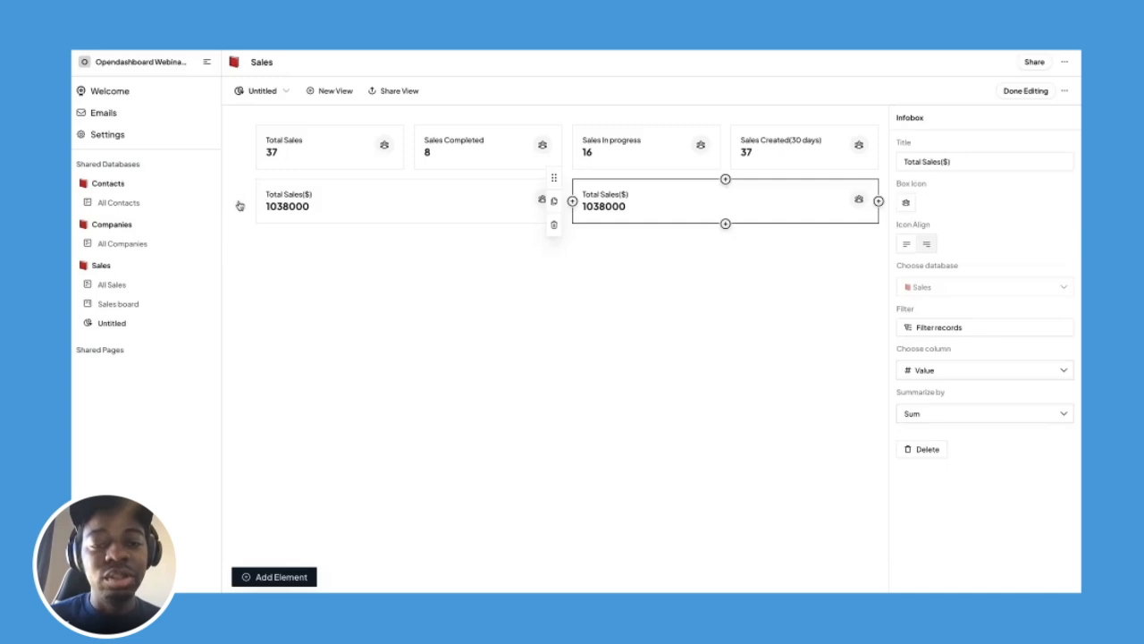
Retitle the copied infobox 'Sales Completed ($)'.
double_click(912, 162)
key(BackSpace)
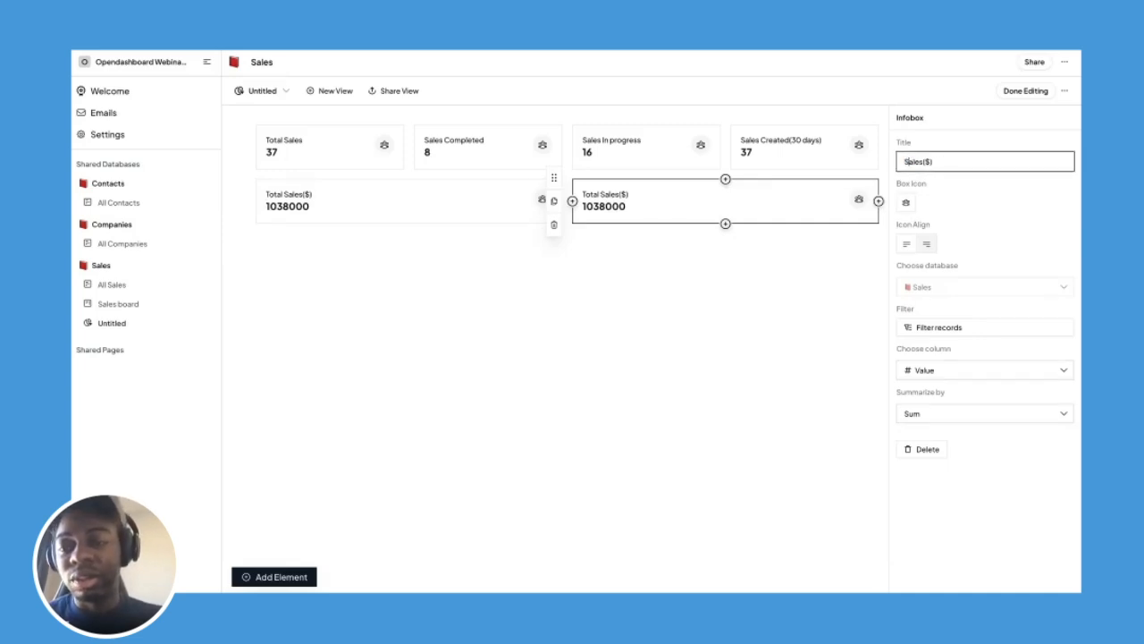
text(Com)
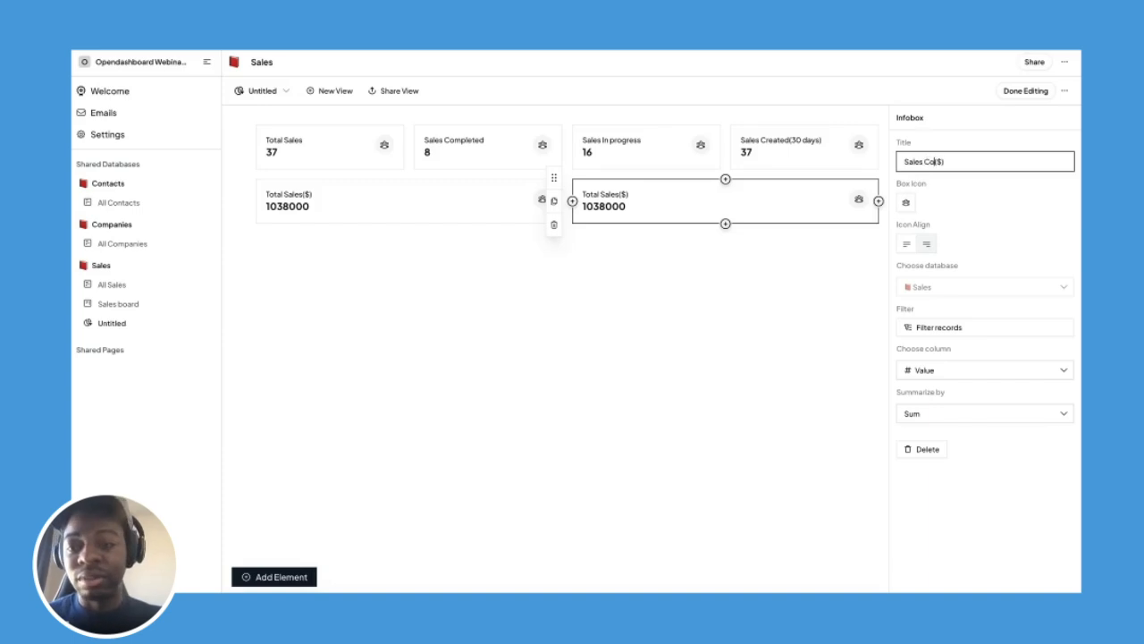
text(pleted)
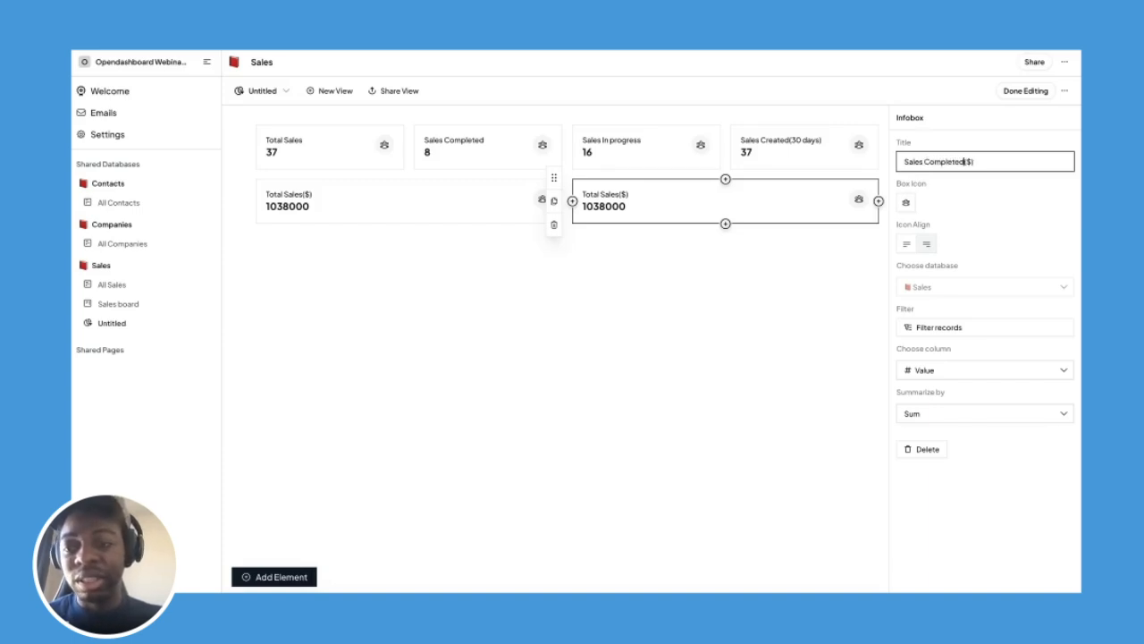
Filter it to sales whose Stage is Completed, showing 154000, then duplicate it.
click(940, 327)
click(771, 352)
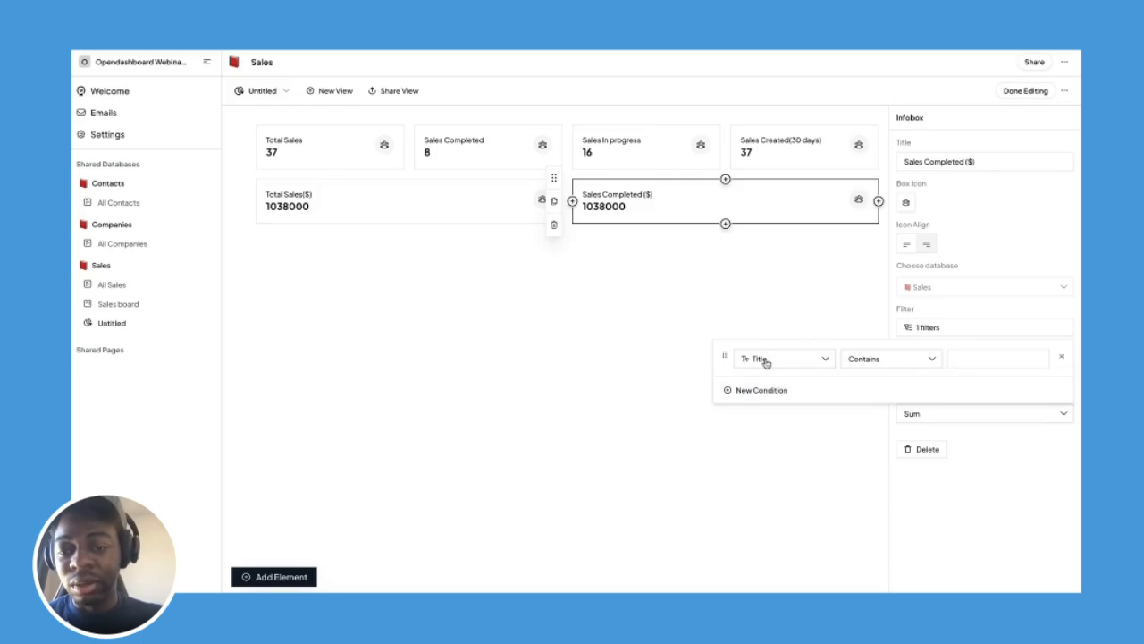
click(766, 361)
click(771, 390)
text(stat)
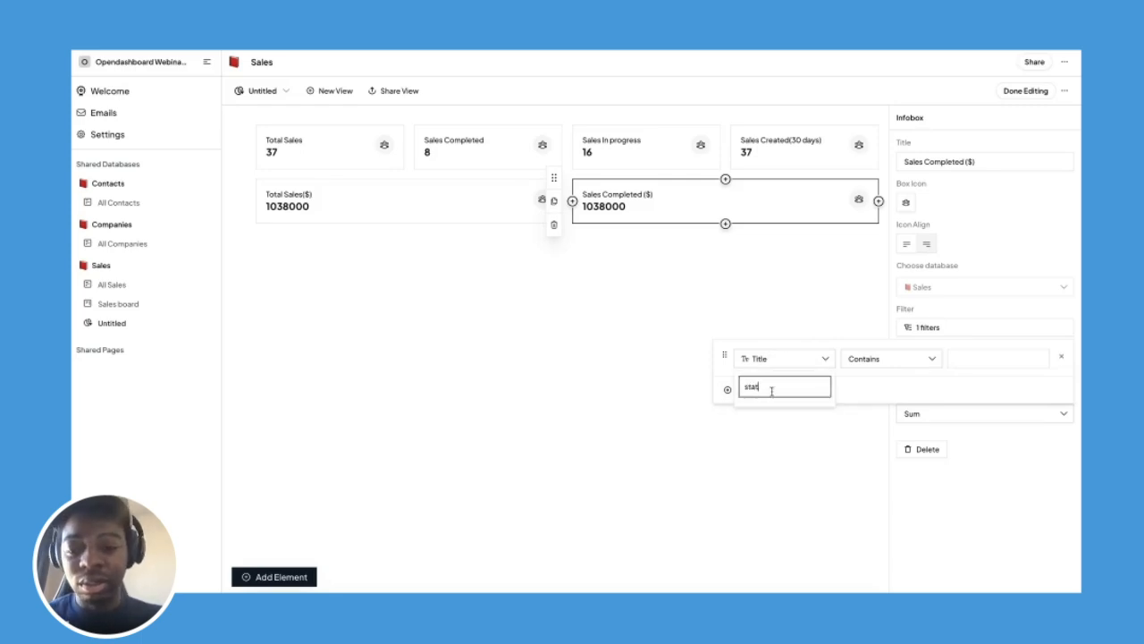
key(BackSpace)
click(786, 418)
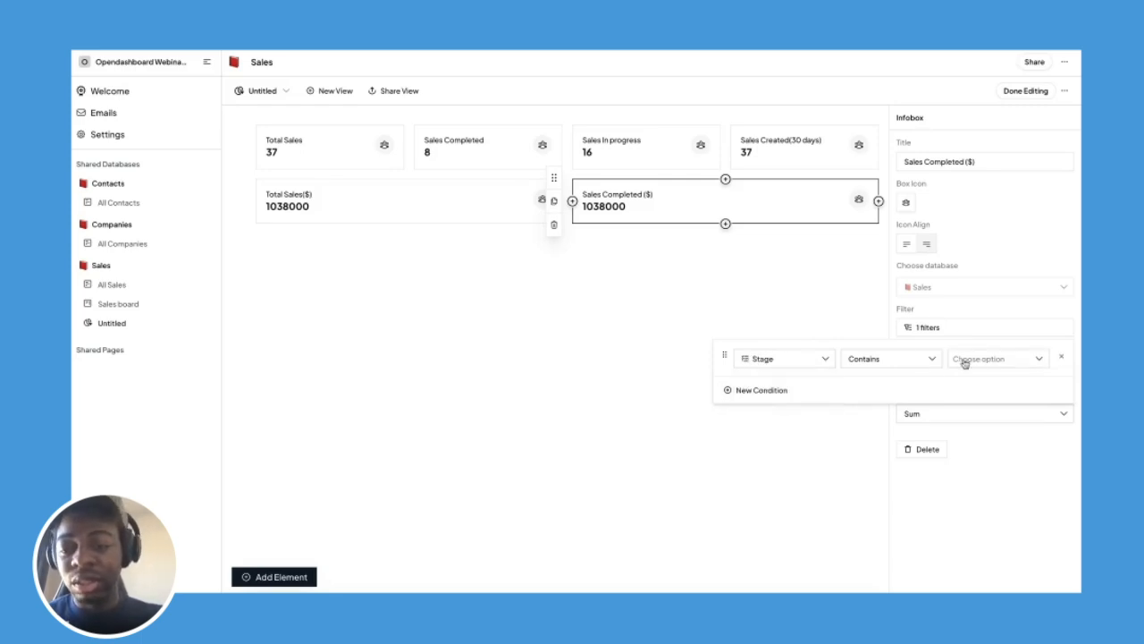
click(974, 358)
click(977, 453)
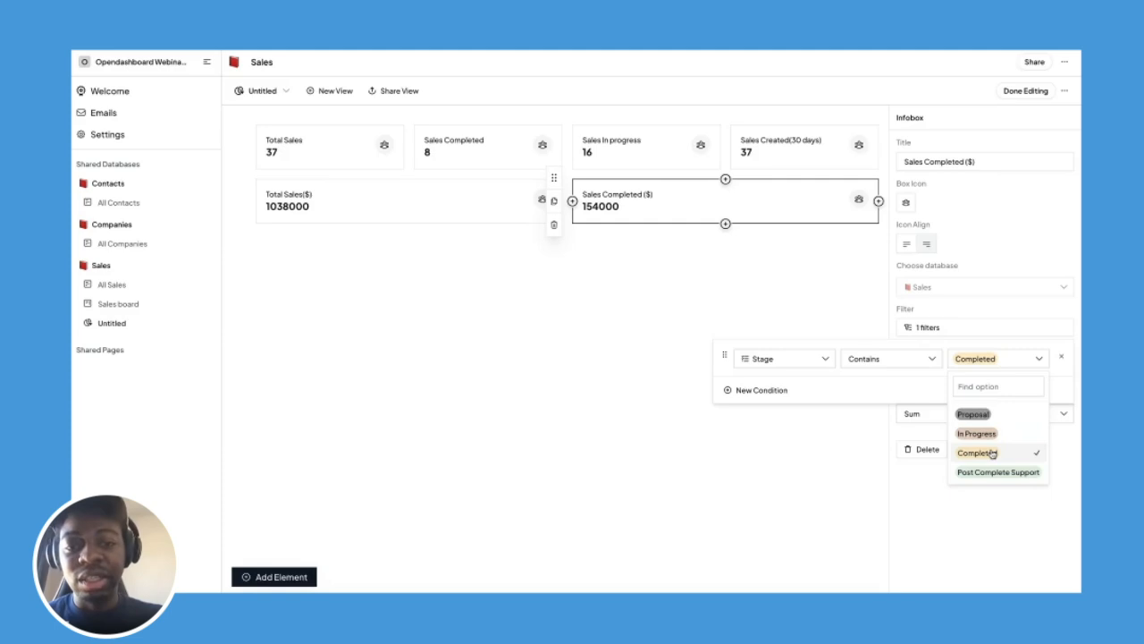
click(983, 268)
click(984, 268)
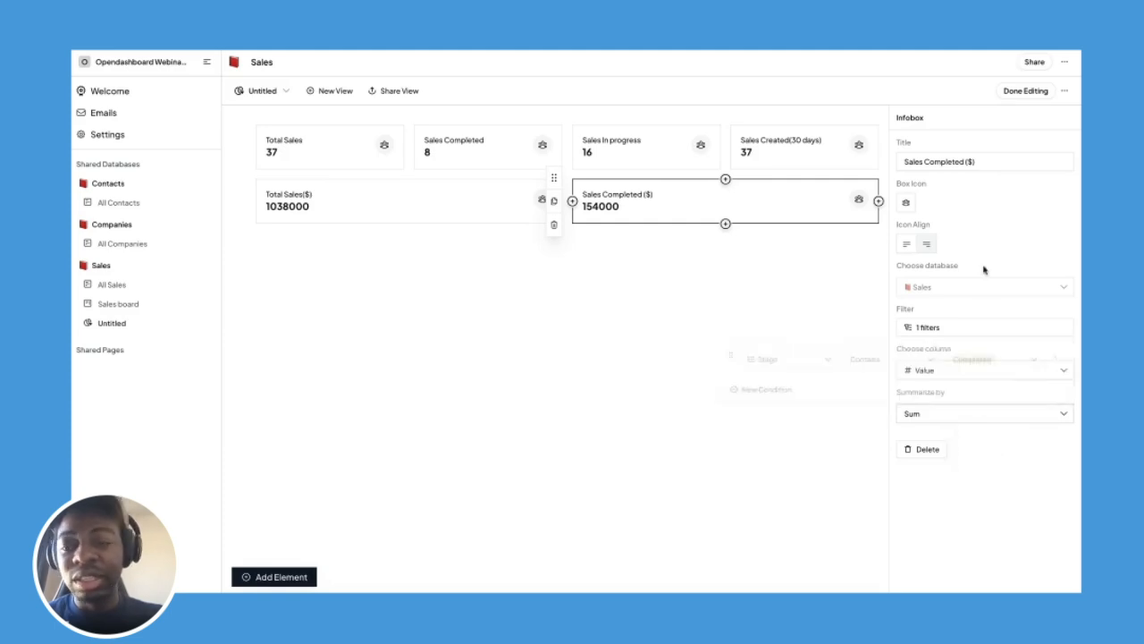
click(558, 200)
Retitle the new copy 'Sales In Progress ($)'.
click(727, 211)
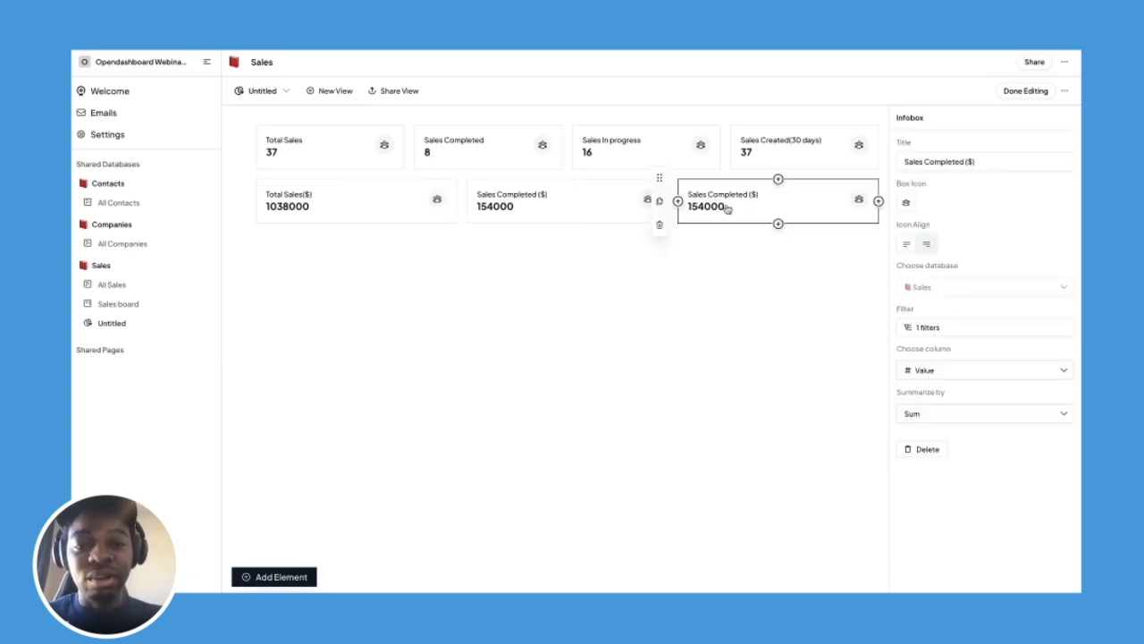
double_click(945, 160)
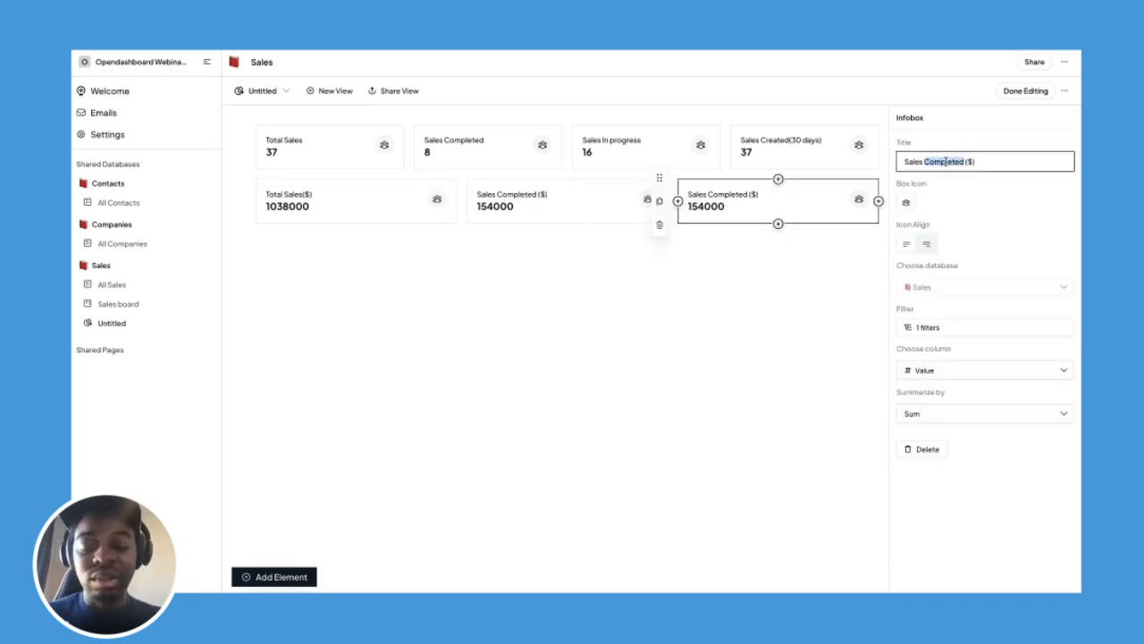
text(In Progress)
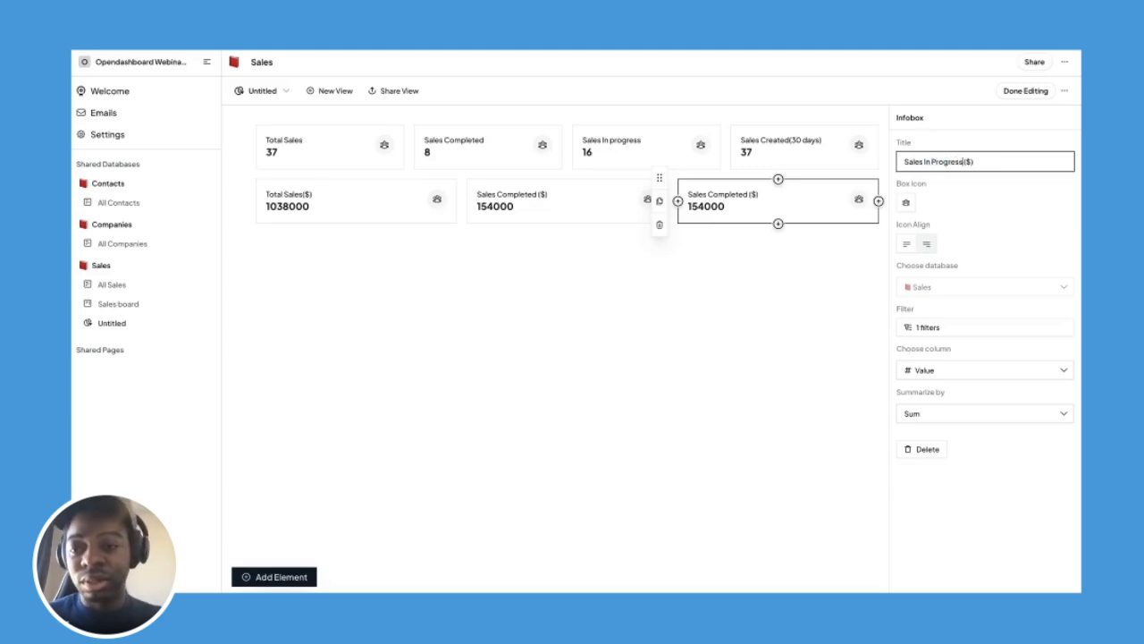
Switch its Stage filter from Completed to In Progress, showing 469000, then deselect everything.
click(983, 187)
click(934, 328)
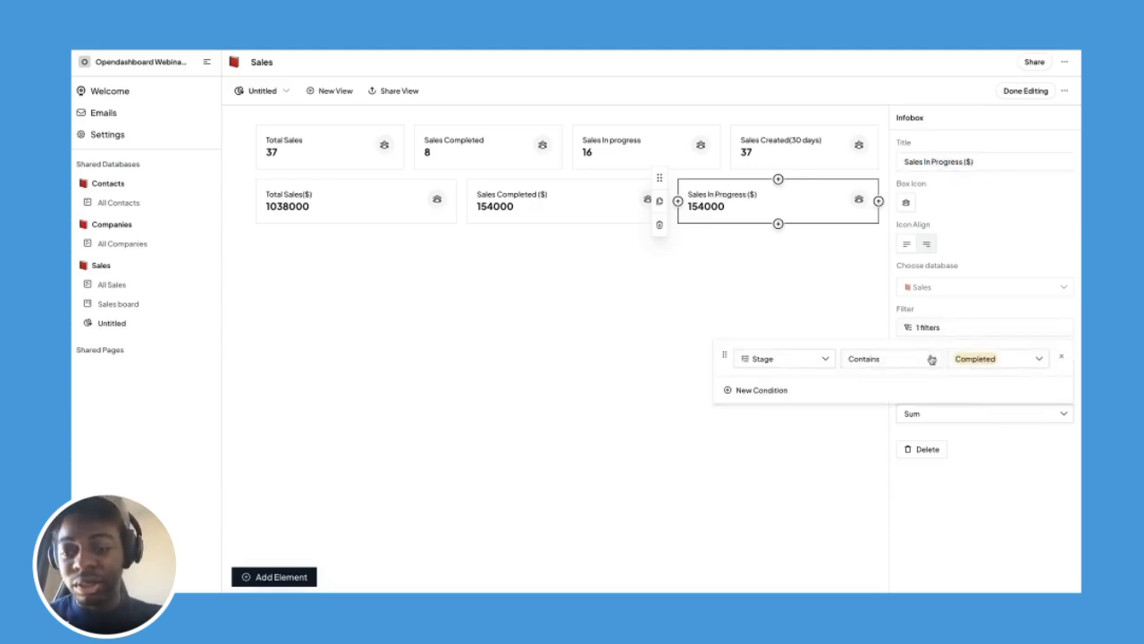
click(989, 361)
click(976, 433)
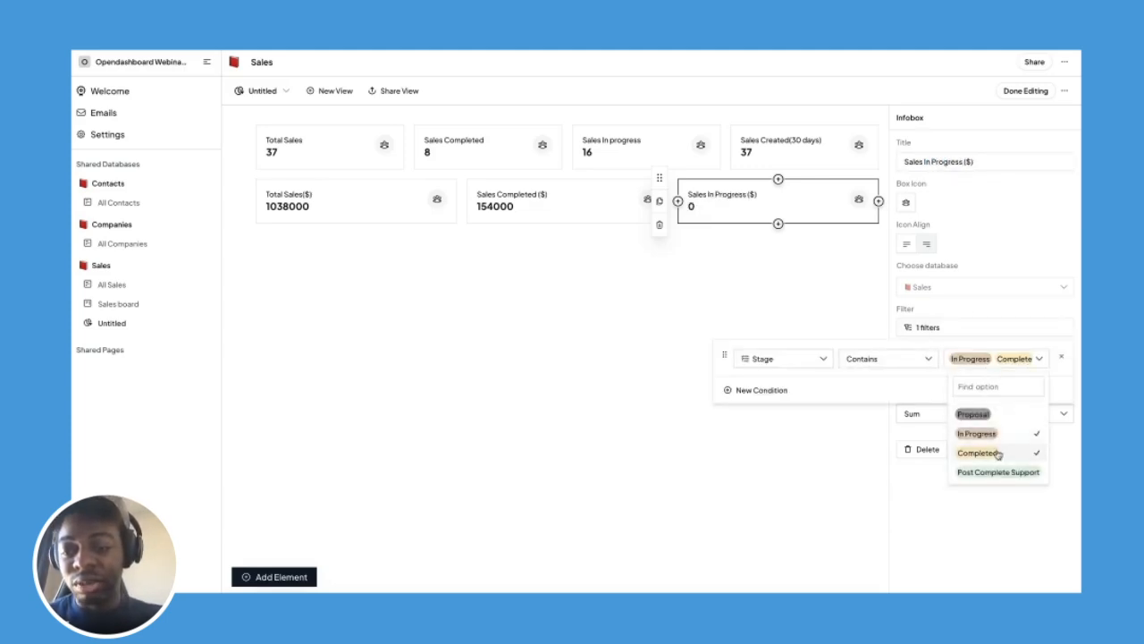
click(996, 453)
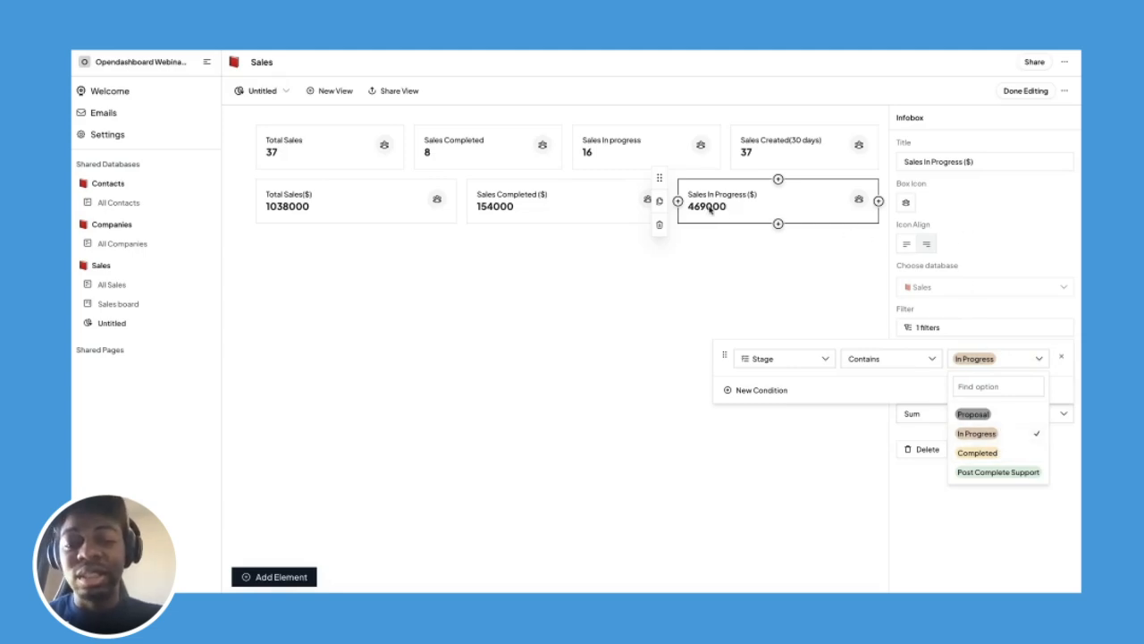
click(739, 231)
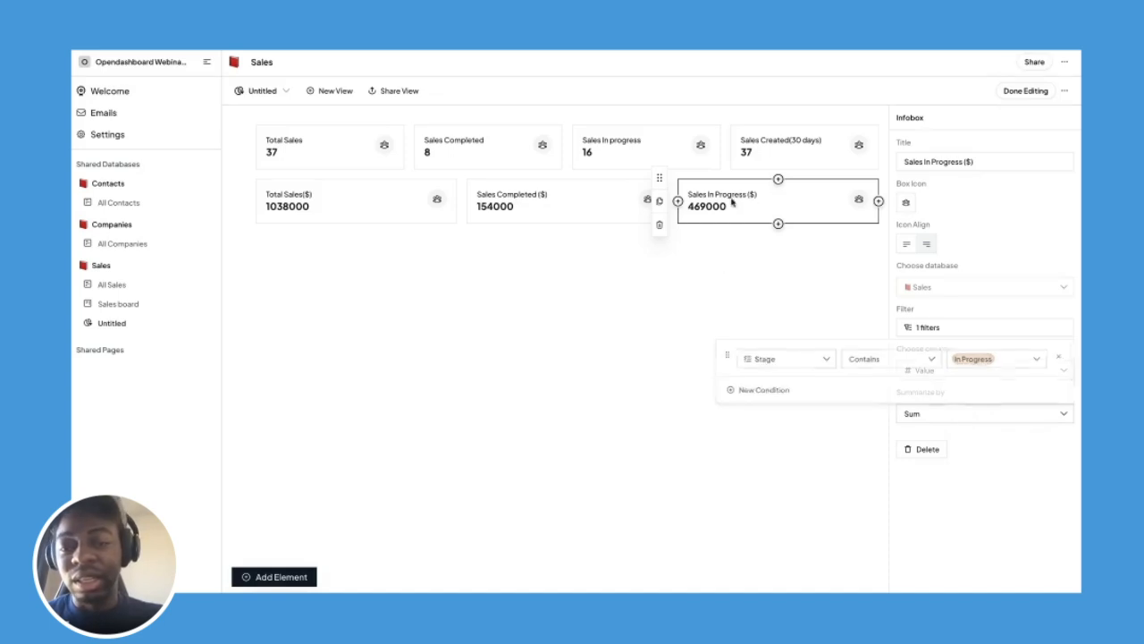
click(785, 145)
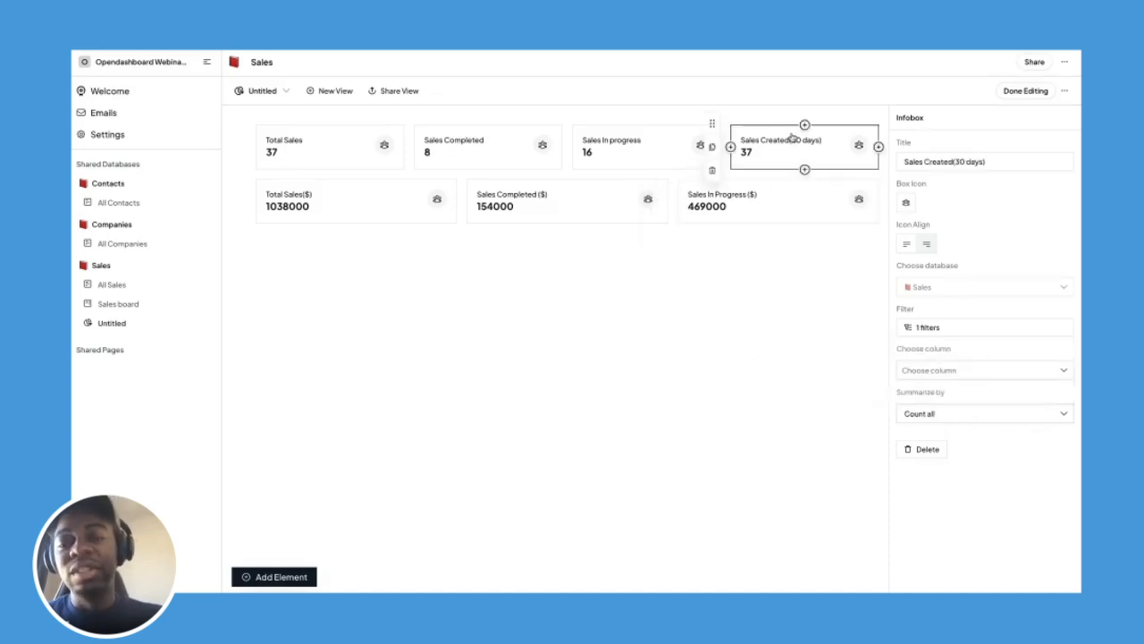
click(782, 191)
click(693, 339)
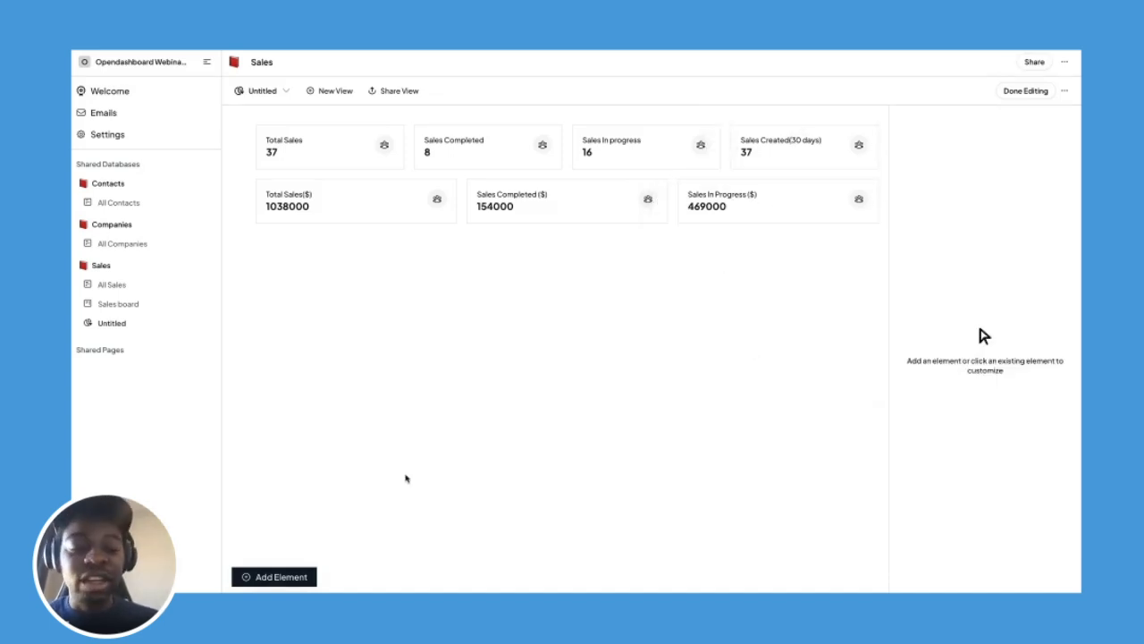
Add a pie chart grouped by Stage: Proposal 11, In Progress 16, Completed 8.
click(292, 576)
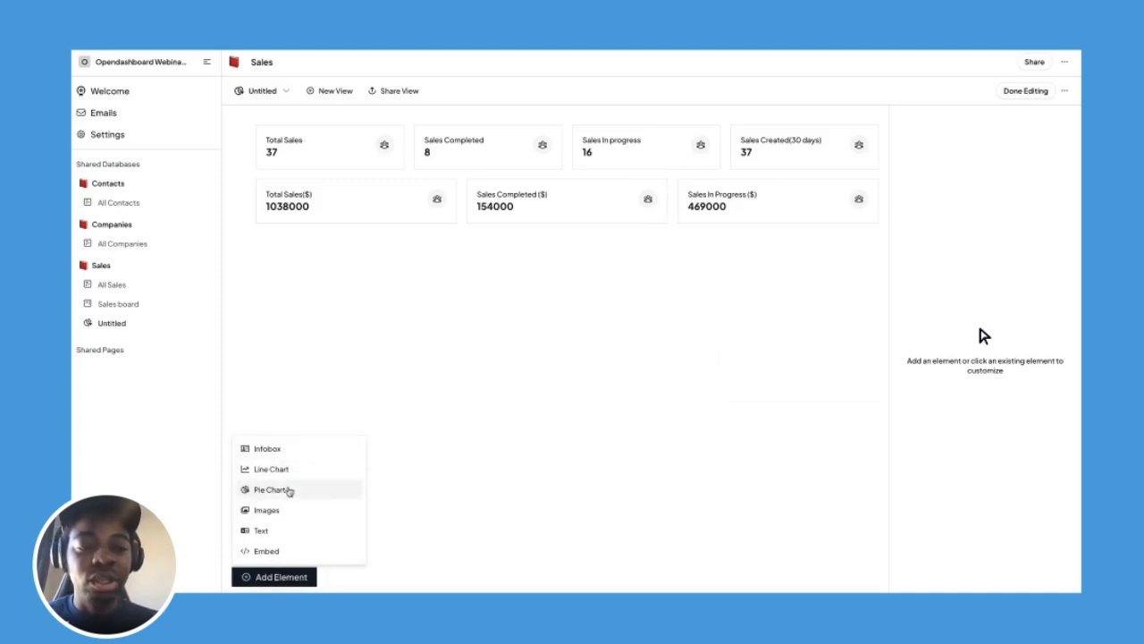
click(288, 489)
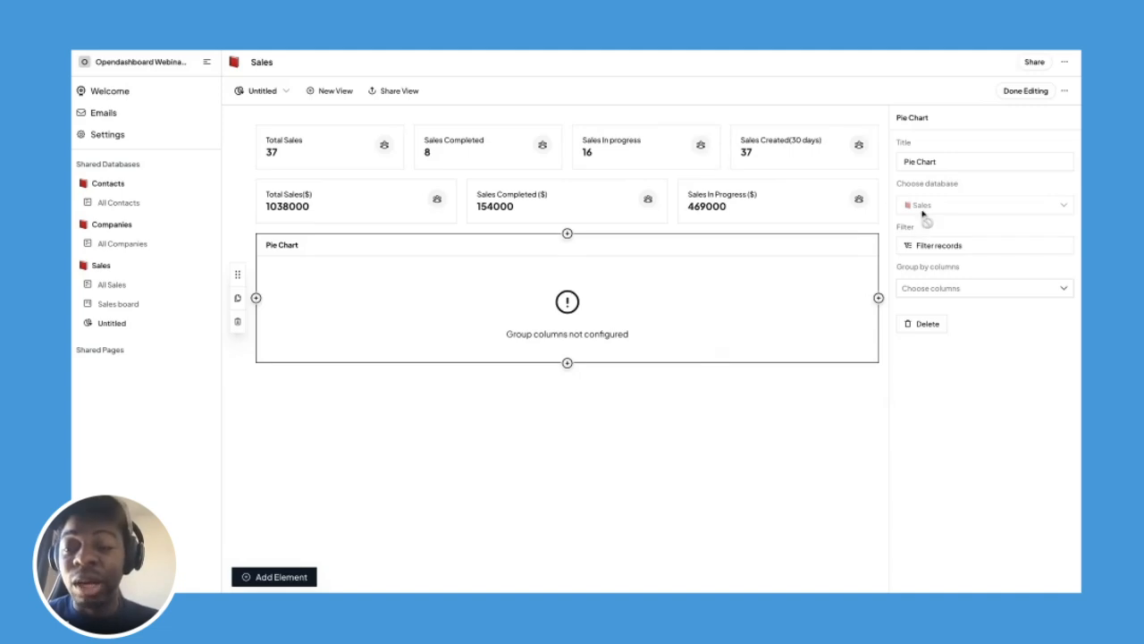
click(932, 288)
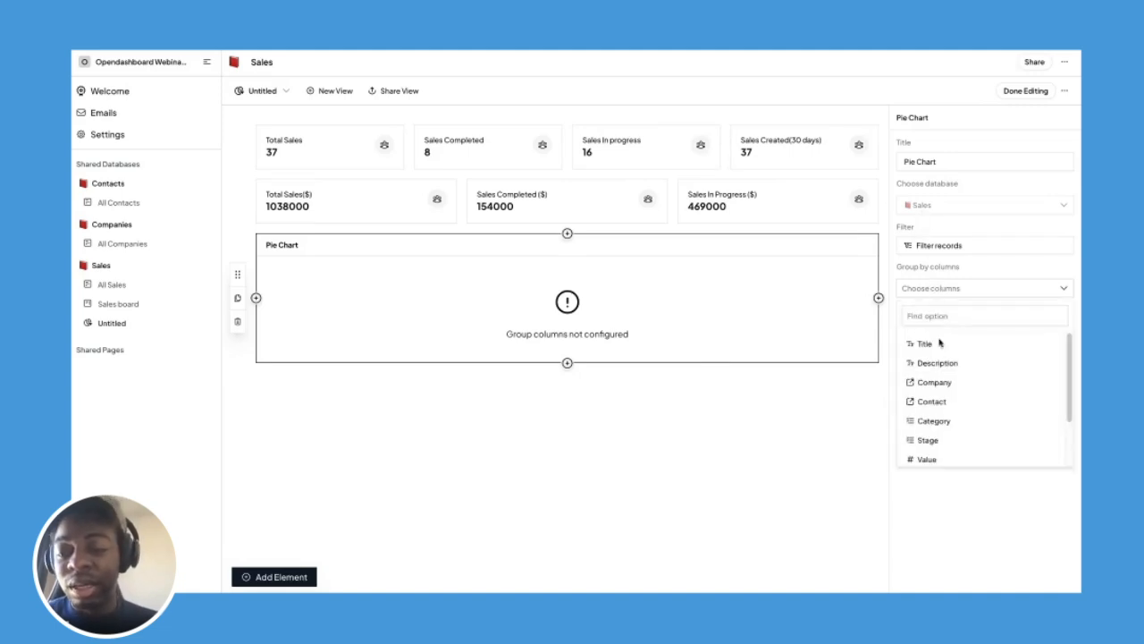
scroll(960, 438, down, 1)
click(951, 412)
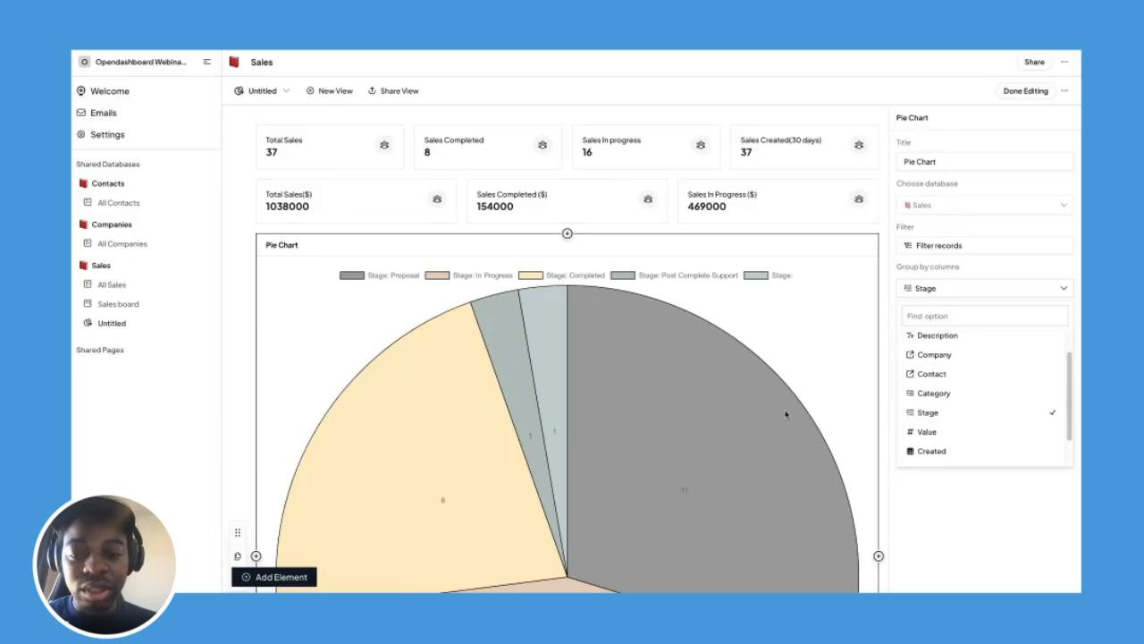
click(891, 343)
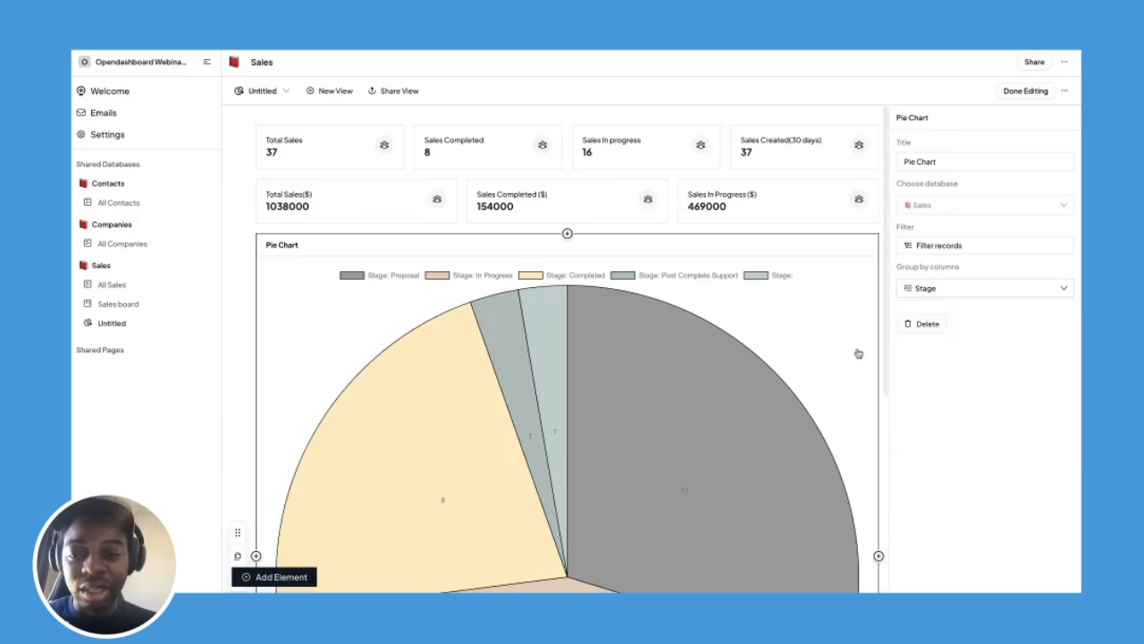
scroll(805, 340, down, 3)
mouse_move(608, 312)
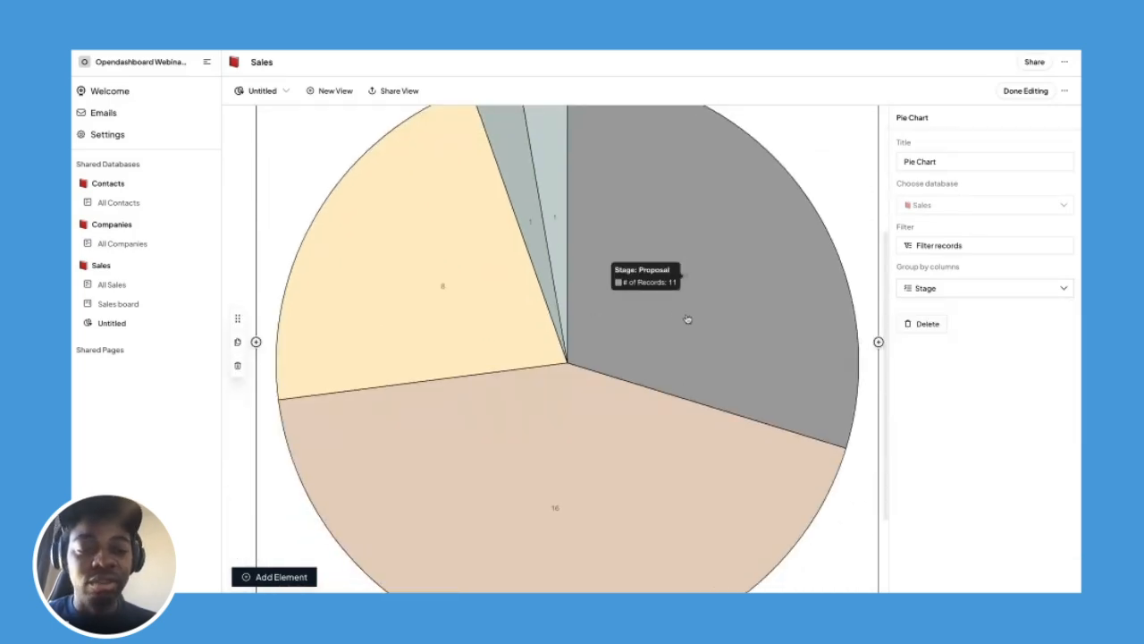
scroll(661, 322, up, 2)
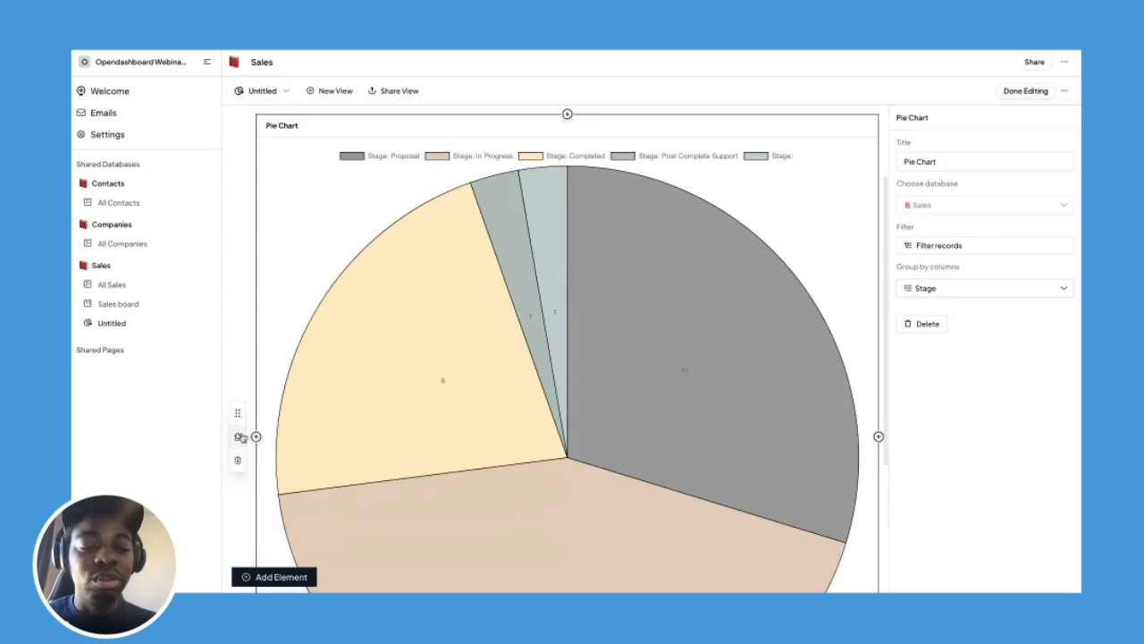
Duplicate the pie chart and title the left one 'Sales by Stage'.
click(238, 437)
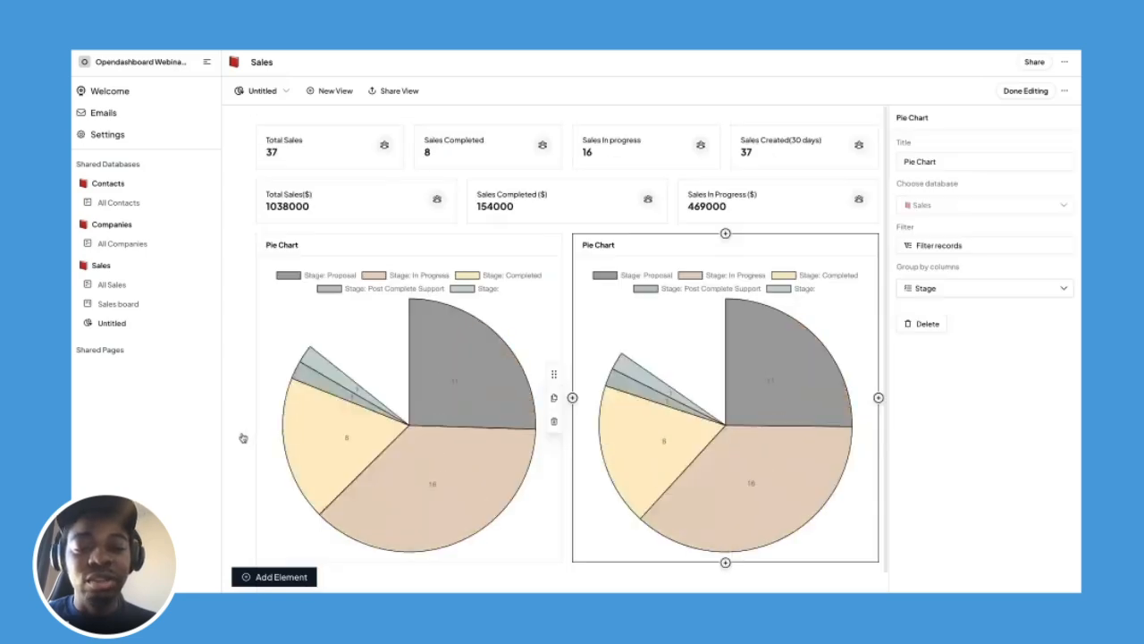
click(452, 265)
click(932, 163)
key(ctrl+a)
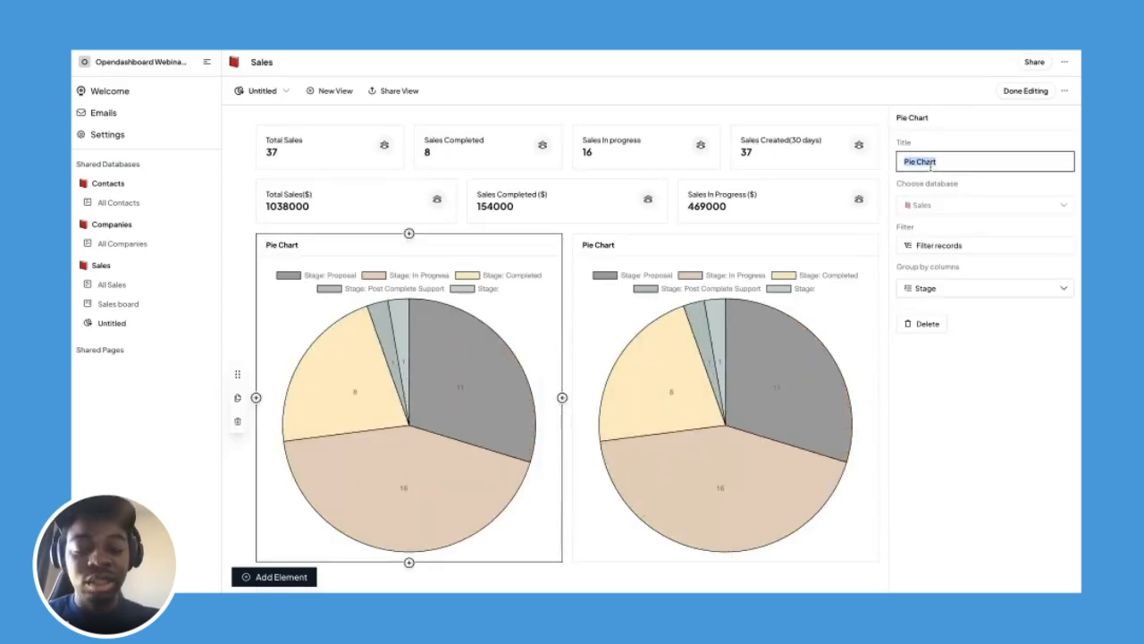
text(Sales by St)
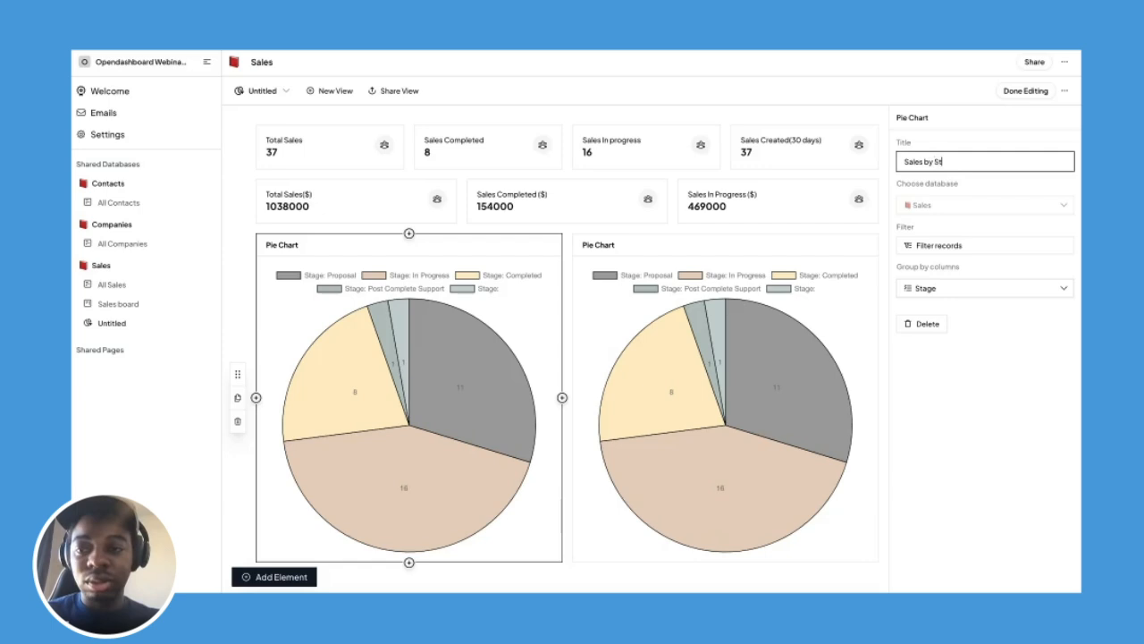
key(BackSpace)
key(BackSpace)
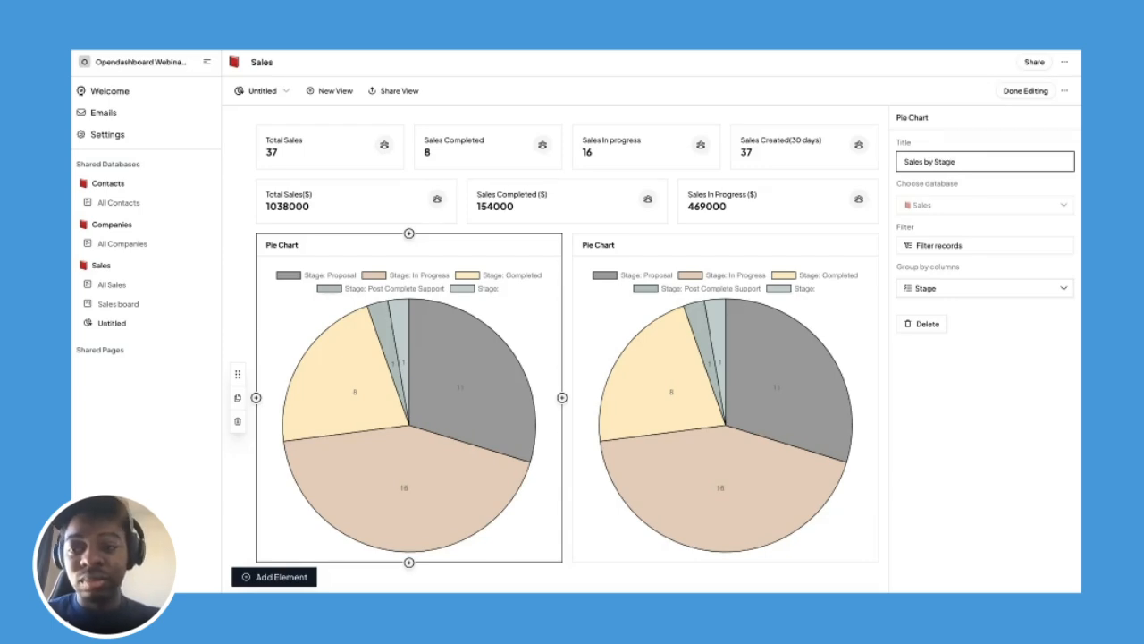
Title the second pie chart 'Sales by Category'.
click(720, 386)
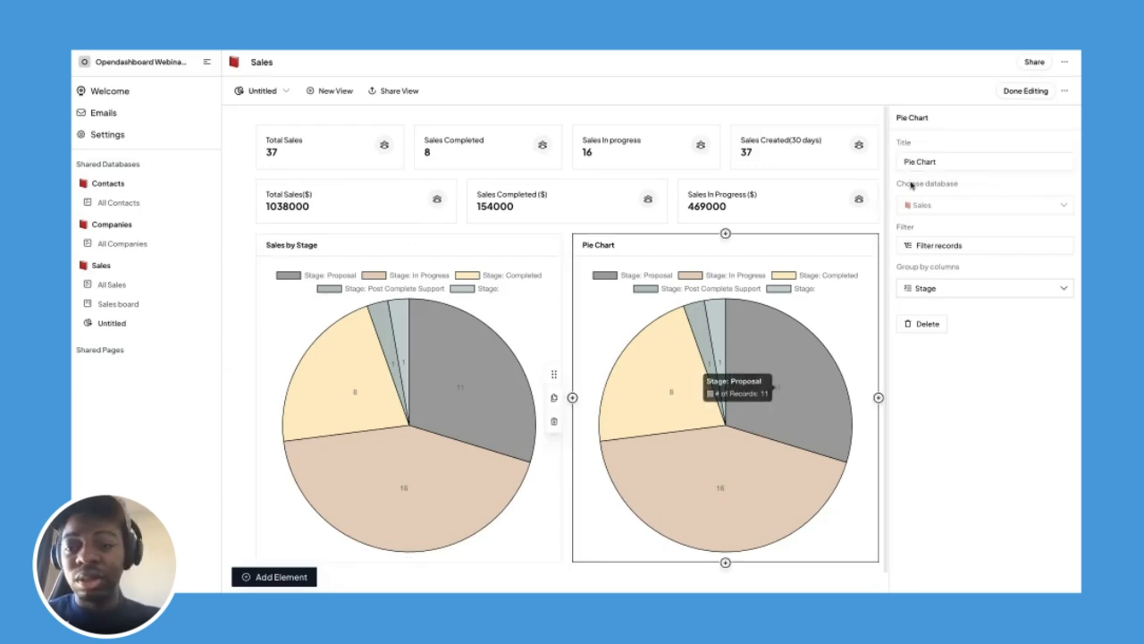
triple_click(932, 157)
text(Sales by)
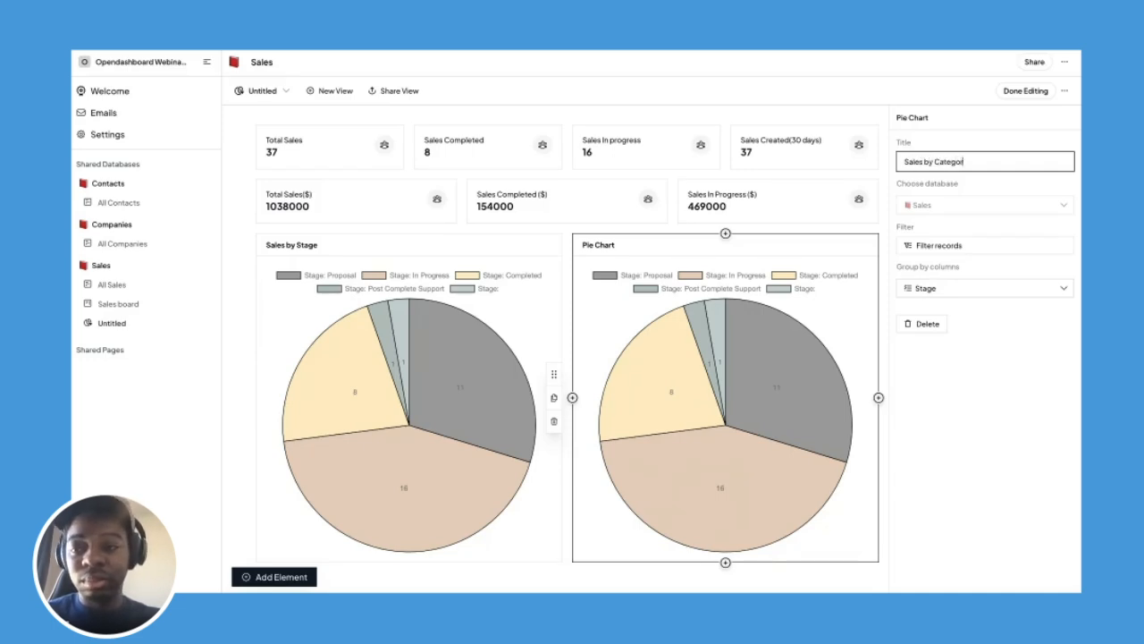
click(1019, 376)
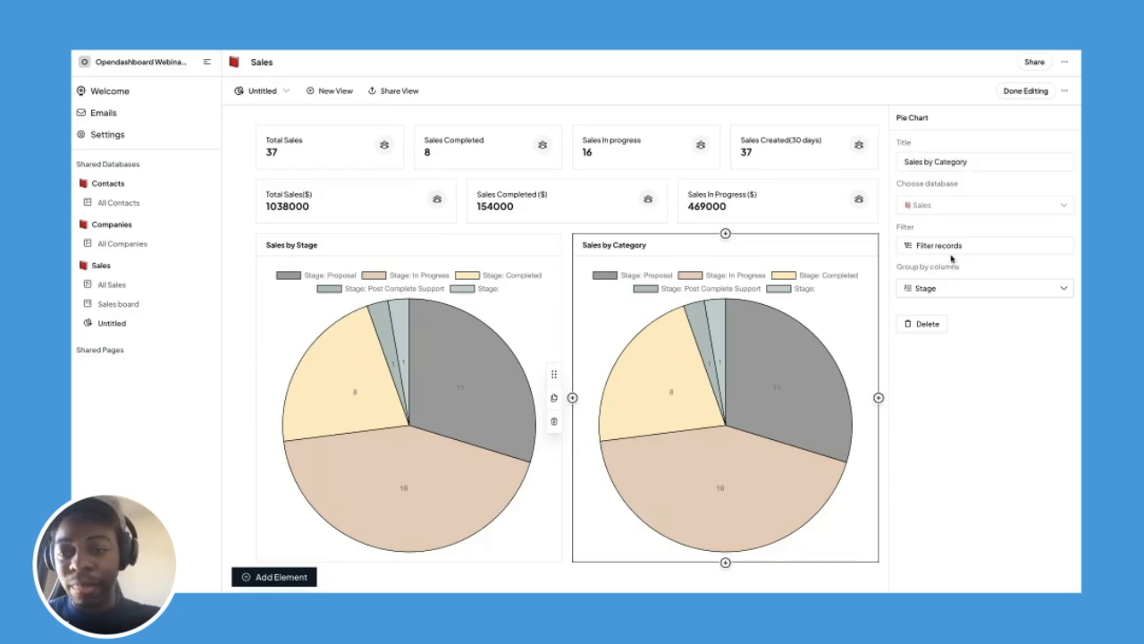
Regroup the Sales by Category chart by Category instead of Stage.
click(945, 294)
scroll(934, 397, down, 2)
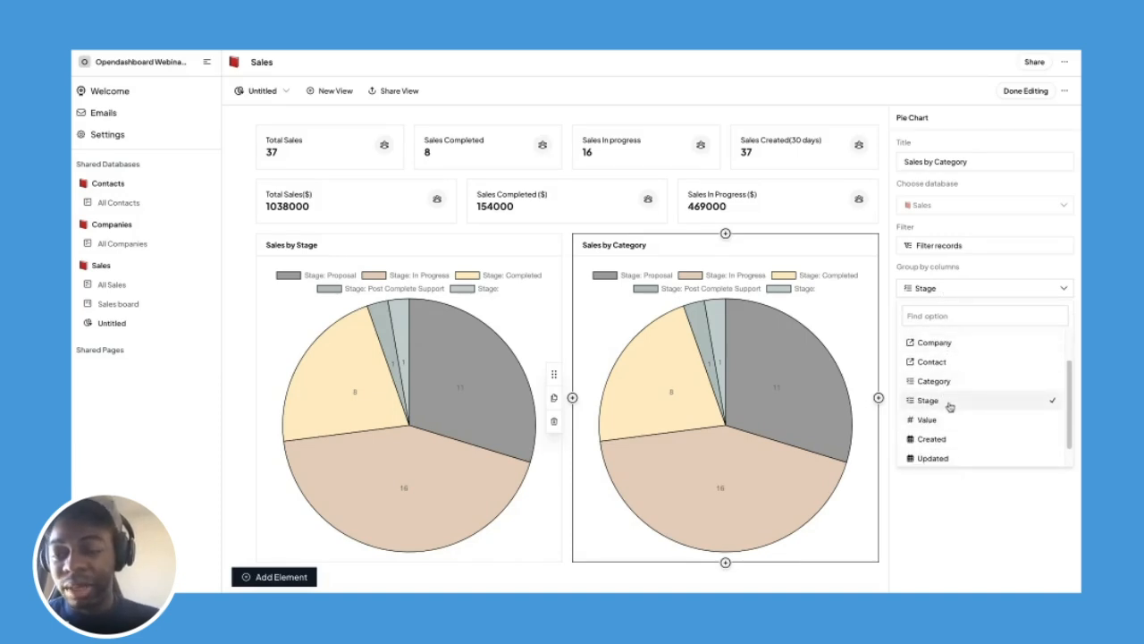
click(950, 404)
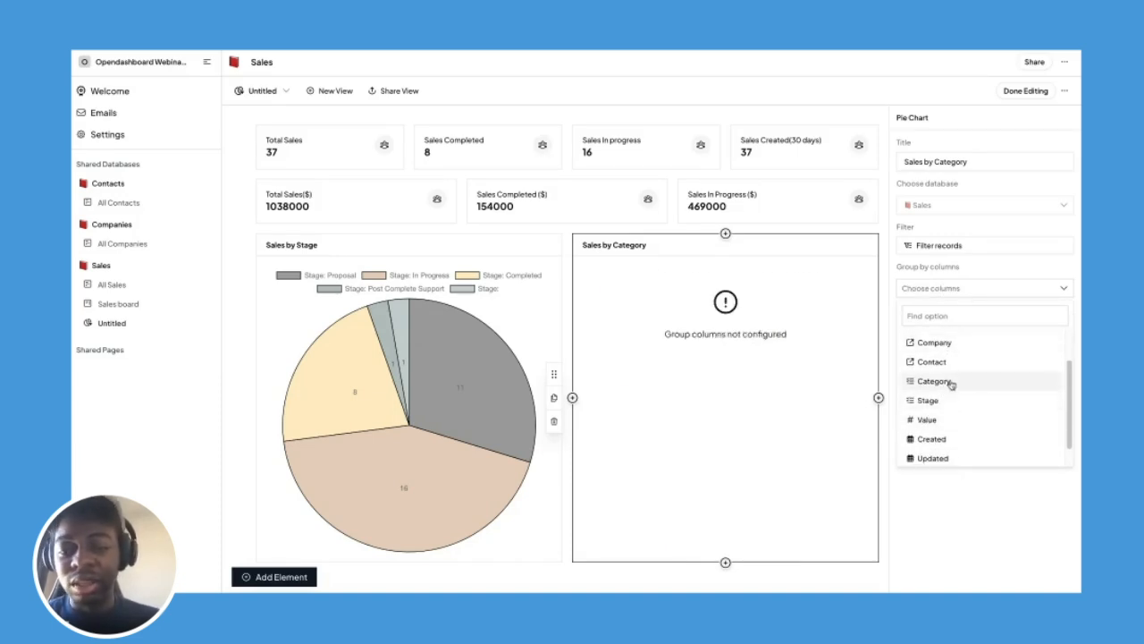
click(951, 382)
click(962, 521)
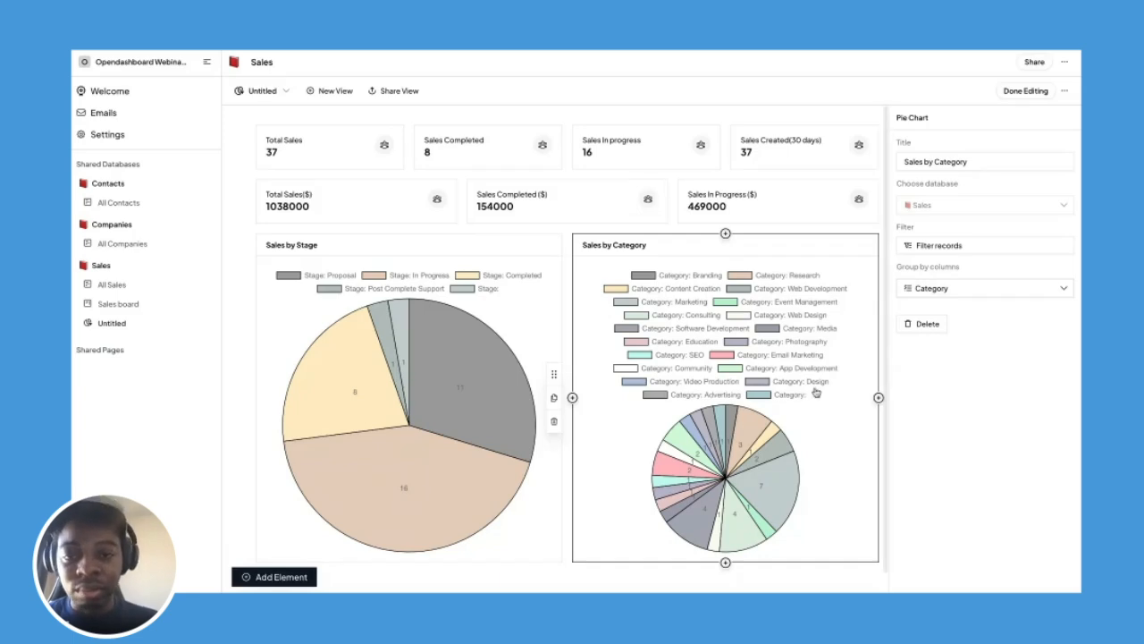
scroll(815, 391, down, 1)
scroll(816, 391, up, 1)
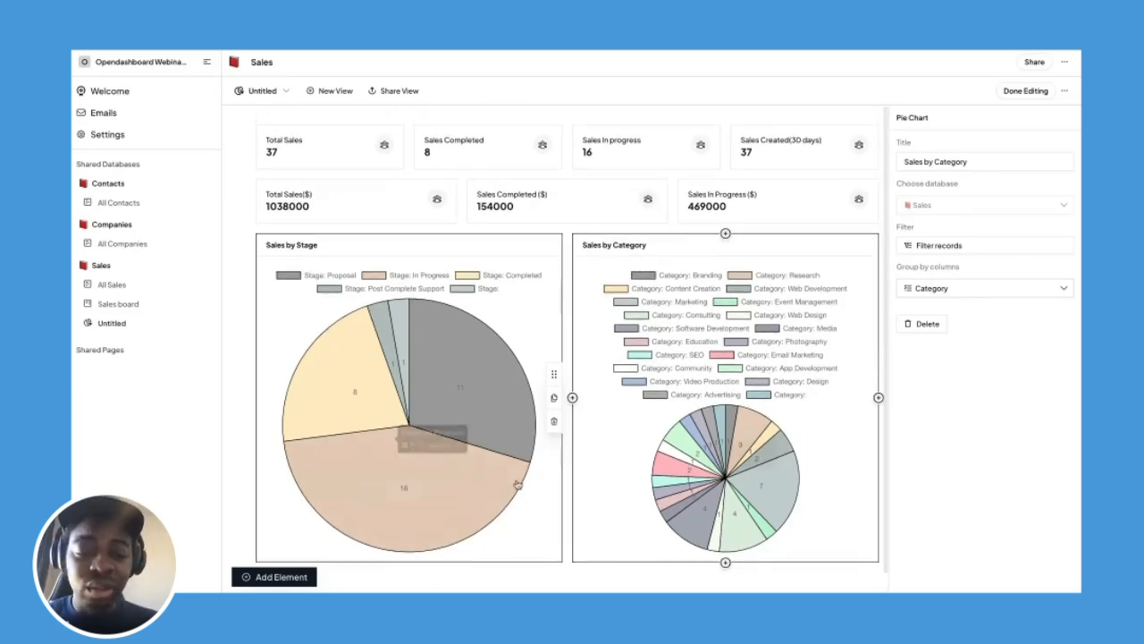
click(277, 577)
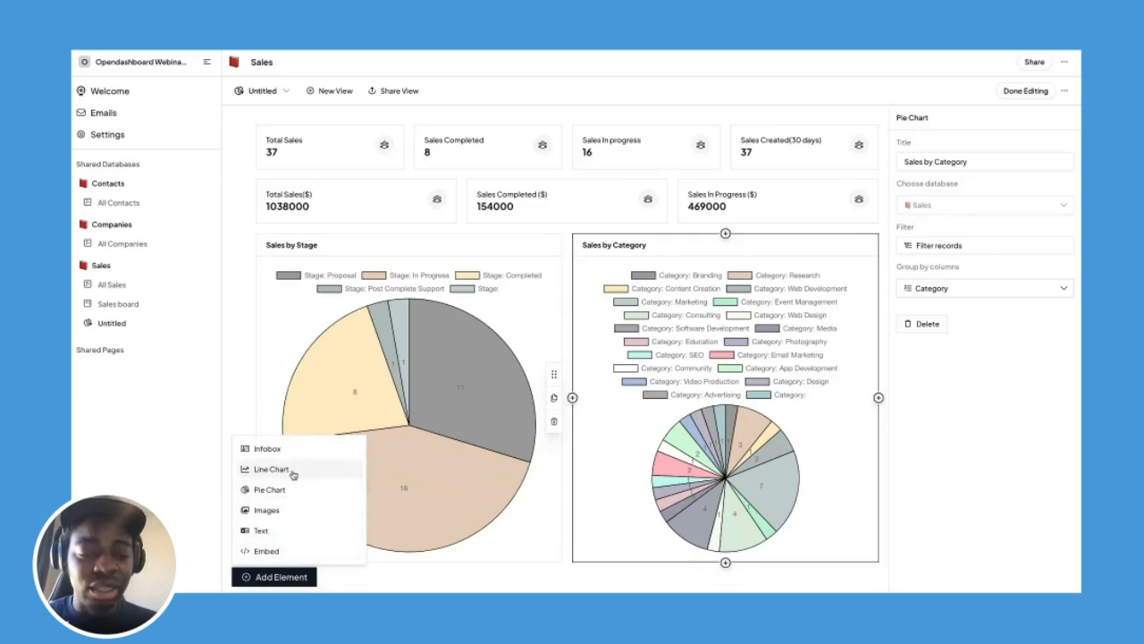
click(247, 408)
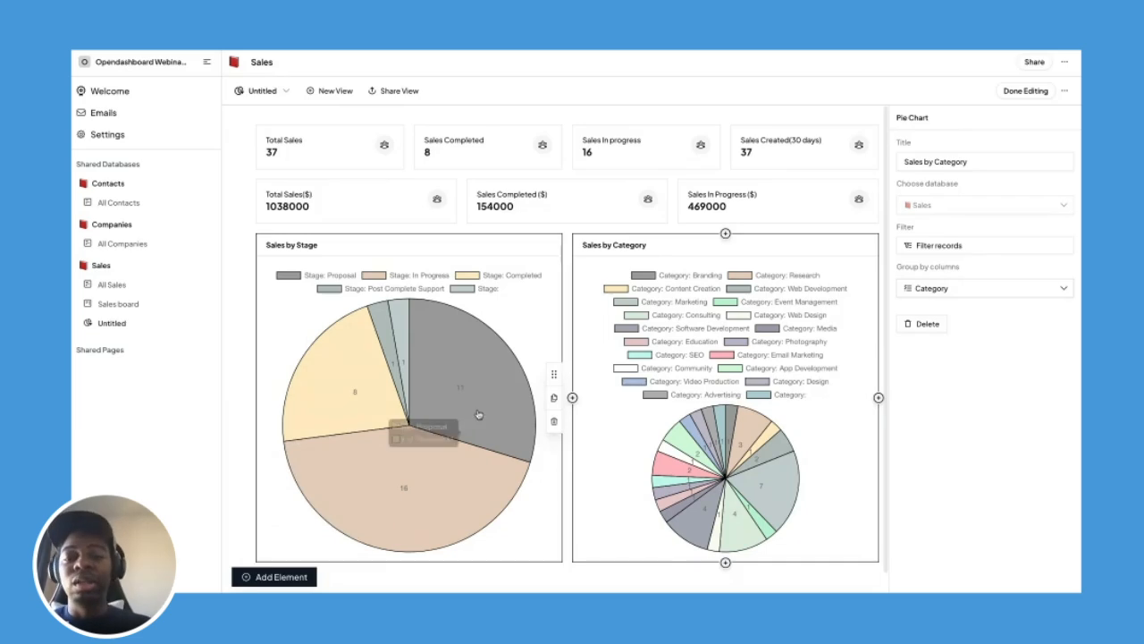
mouse_move(478, 414)
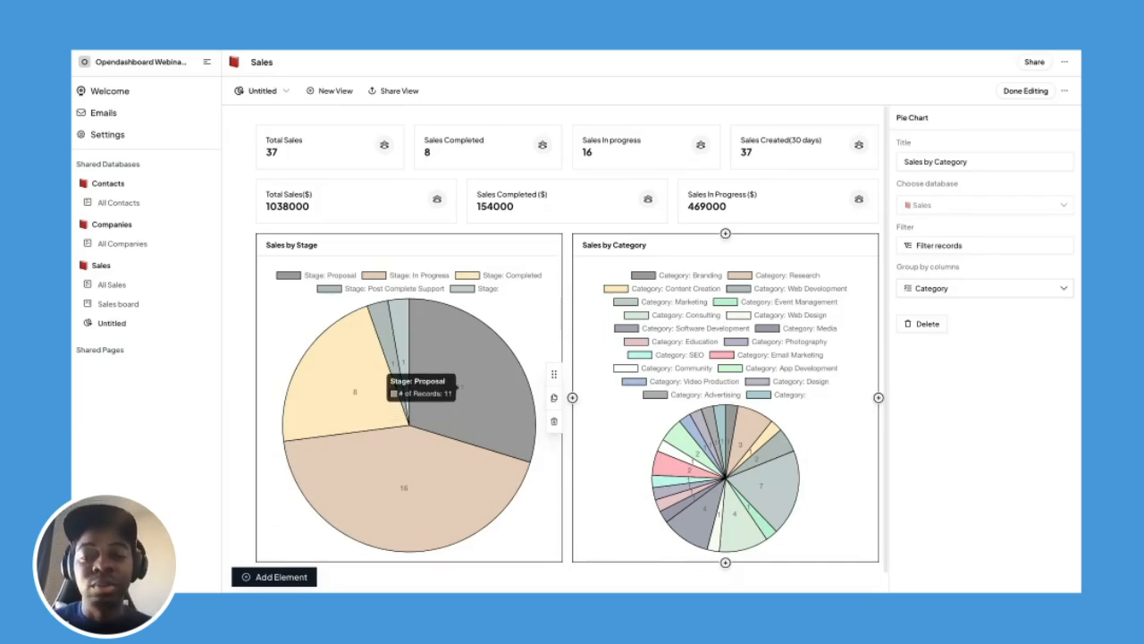
Finish editing the dashboard and go to the All Sales table.
click(1030, 91)
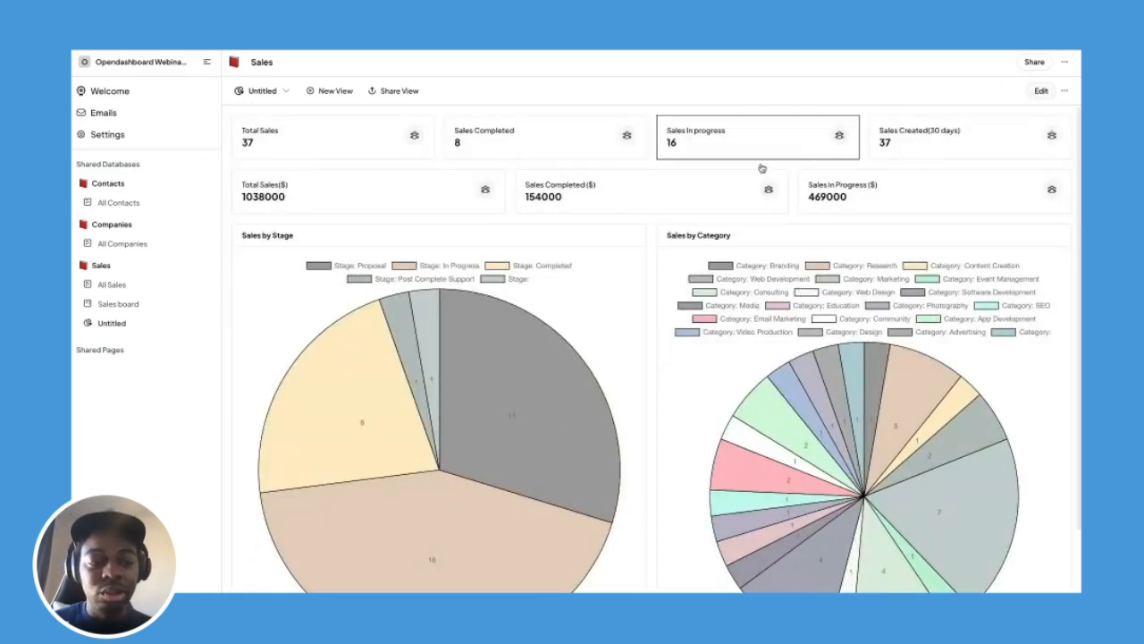
click(145, 285)
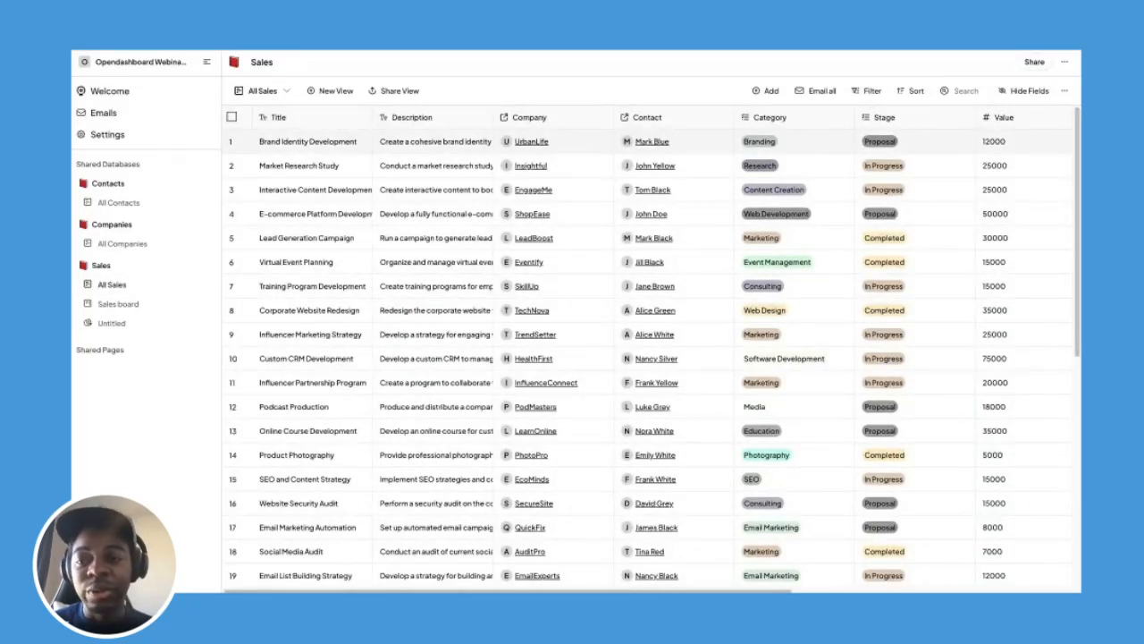
Format the Value column as United States Dollar currency, e.g. $12,000.00.
scroll(930, 146, right, 3)
click(934, 120)
mouse_move(927, 166)
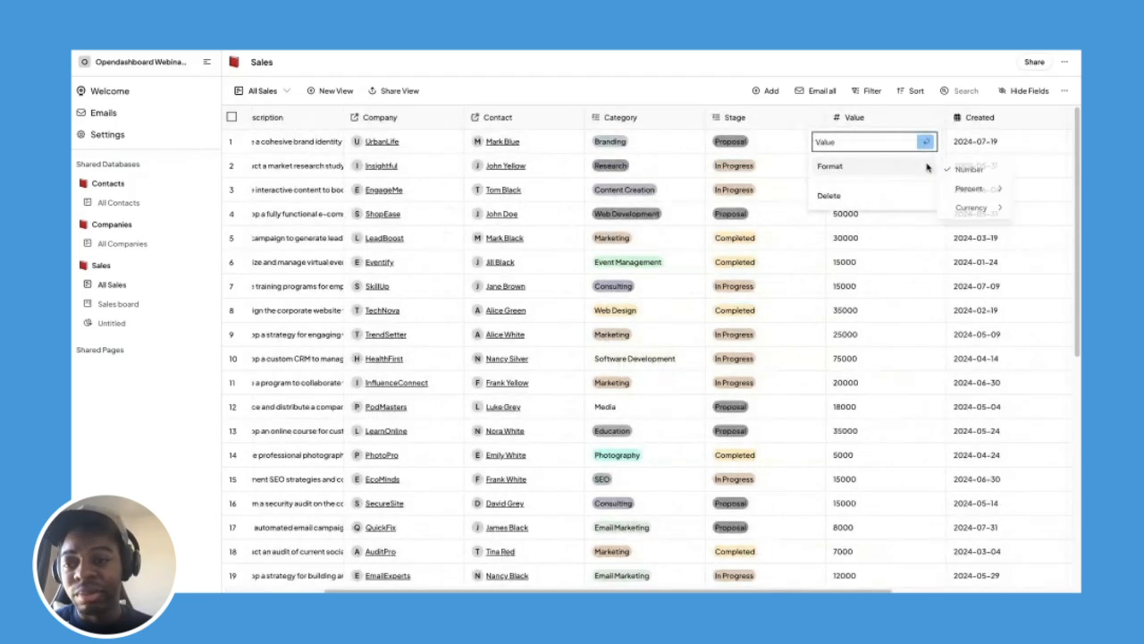
mouse_move(983, 208)
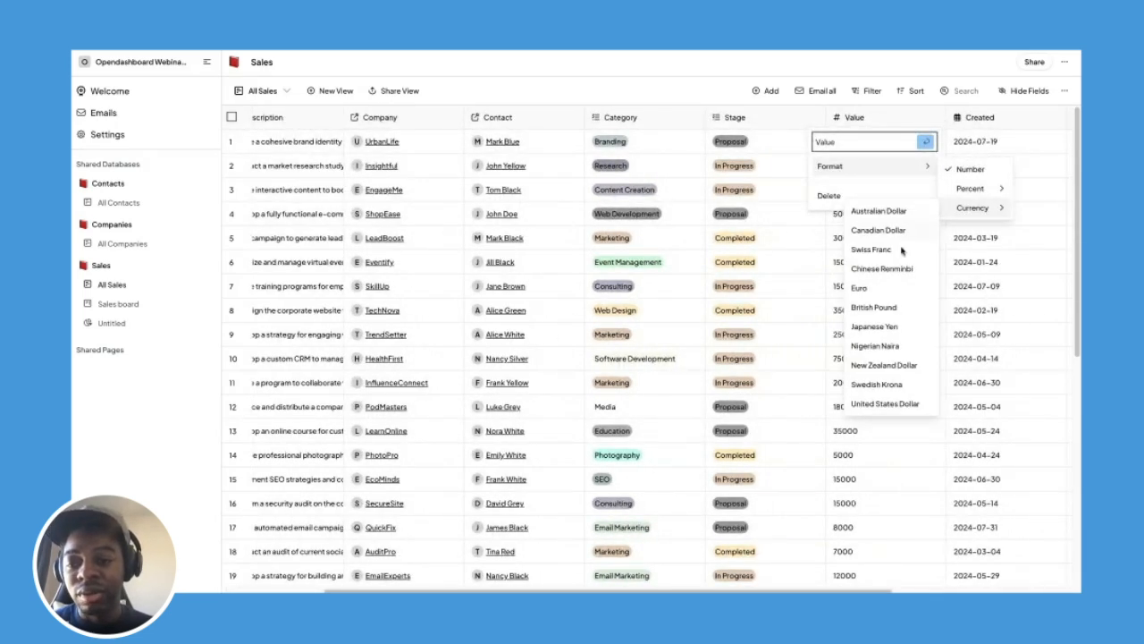
click(890, 404)
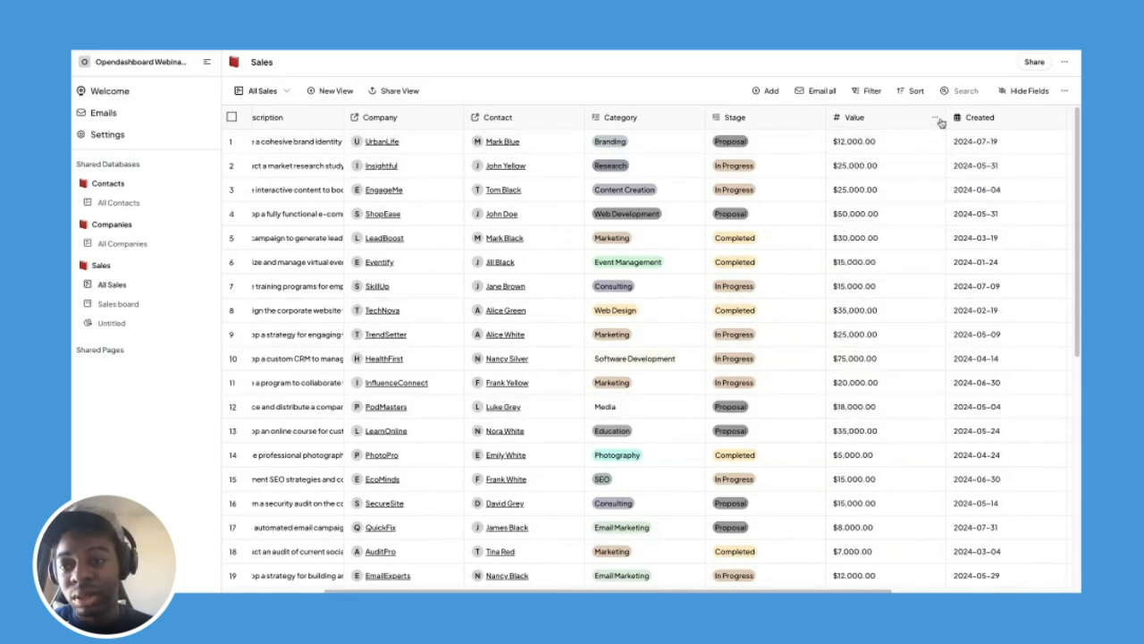
click(937, 118)
mouse_move(922, 169)
mouse_move(967, 208)
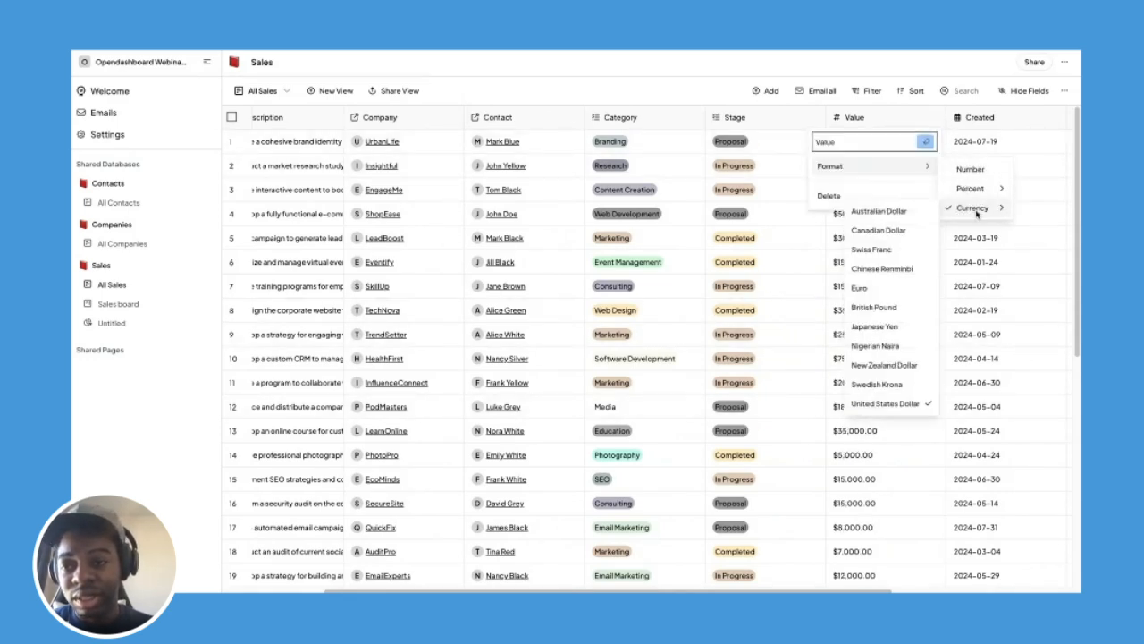
click(764, 377)
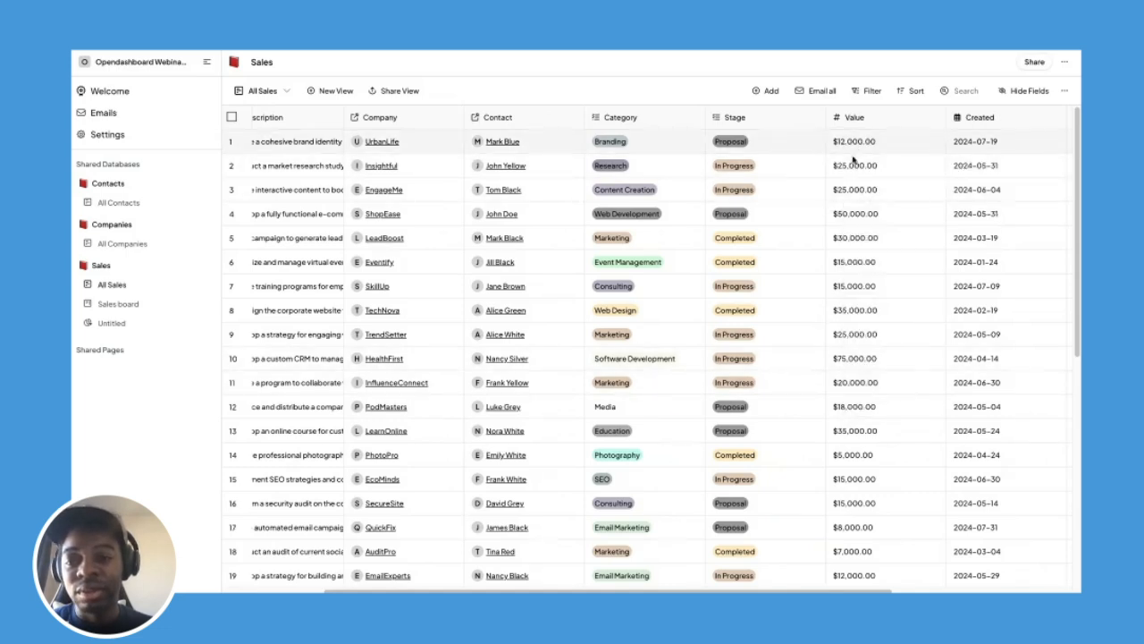
scroll(860, 313, down, 5)
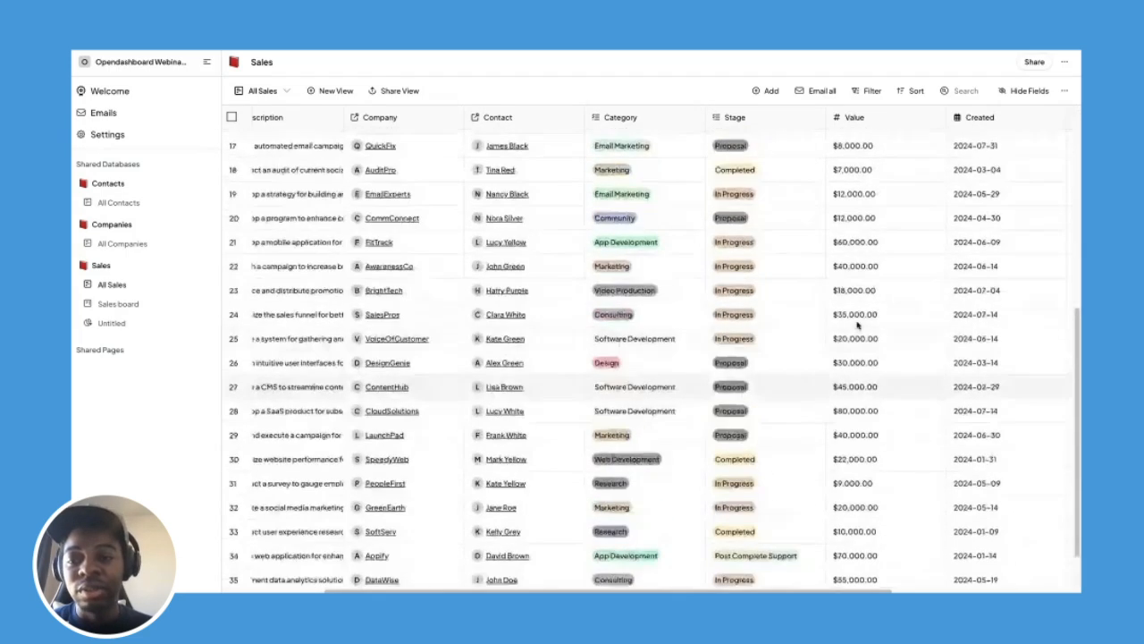
scroll(858, 327, up, 5)
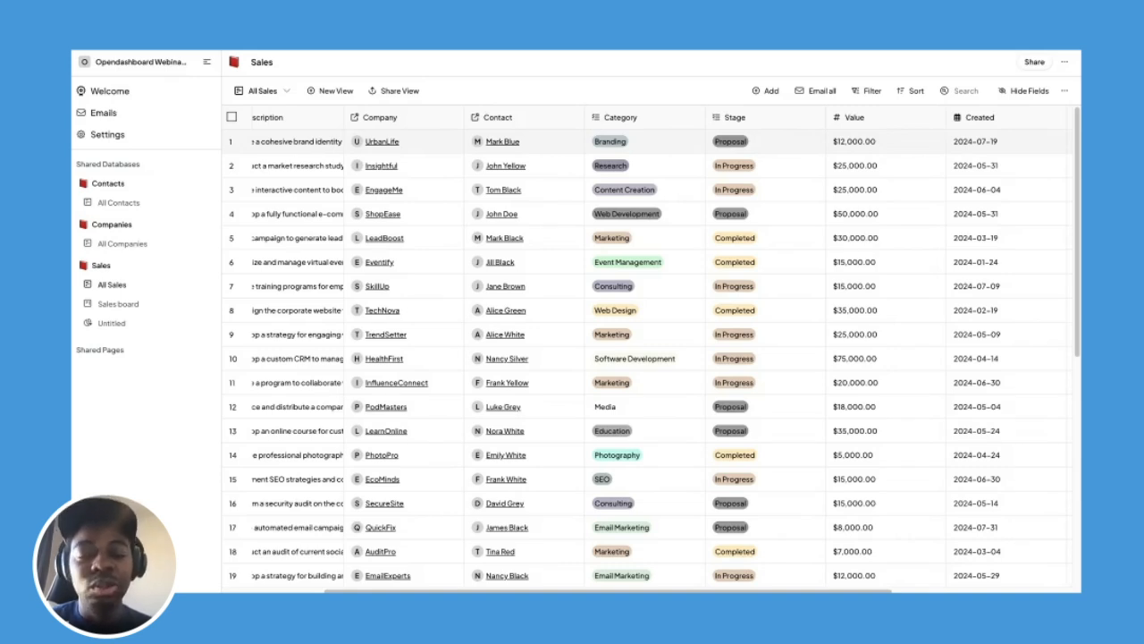
On the Sales board, search 'bra' and move Brand Identity Development to In Progress.
click(148, 303)
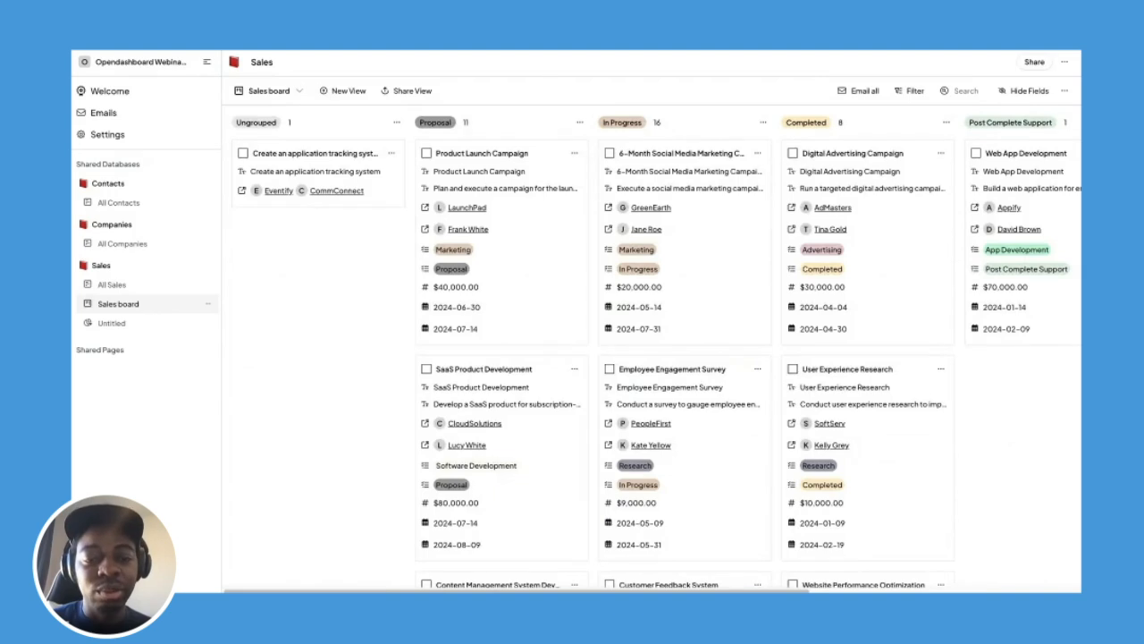
scroll(473, 328, down, 5)
scroll(449, 334, up, 5)
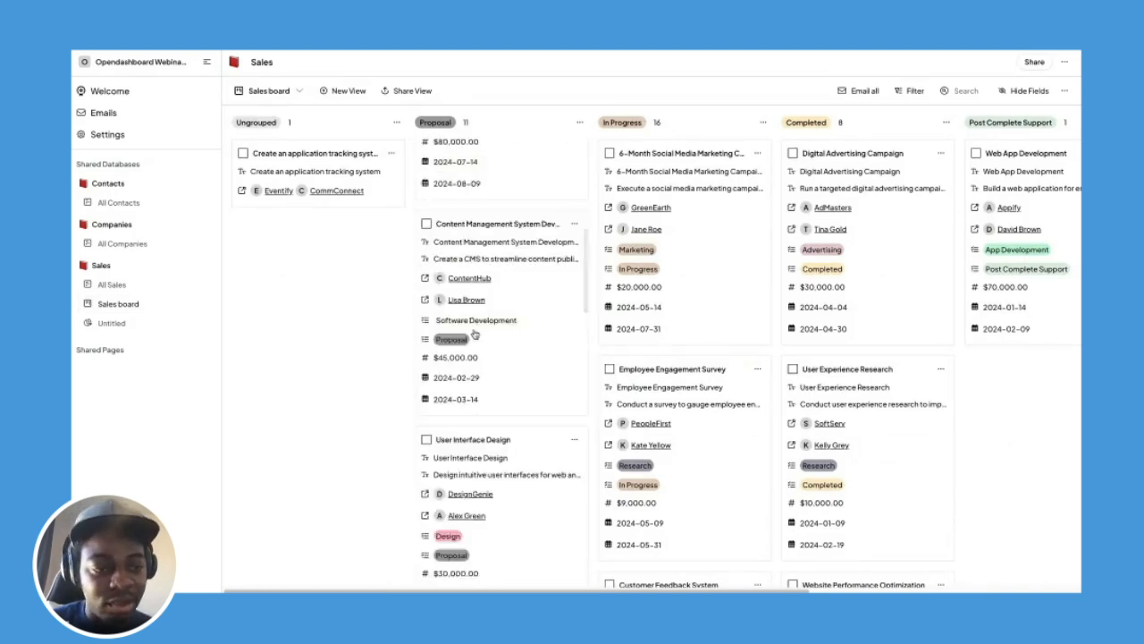
click(148, 285)
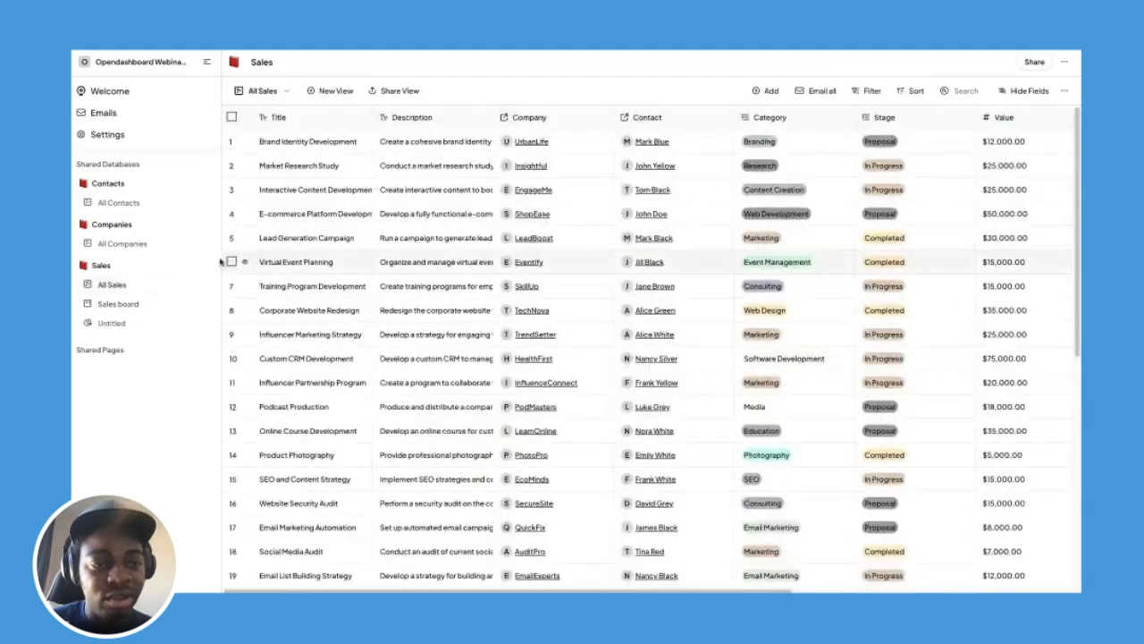
click(150, 303)
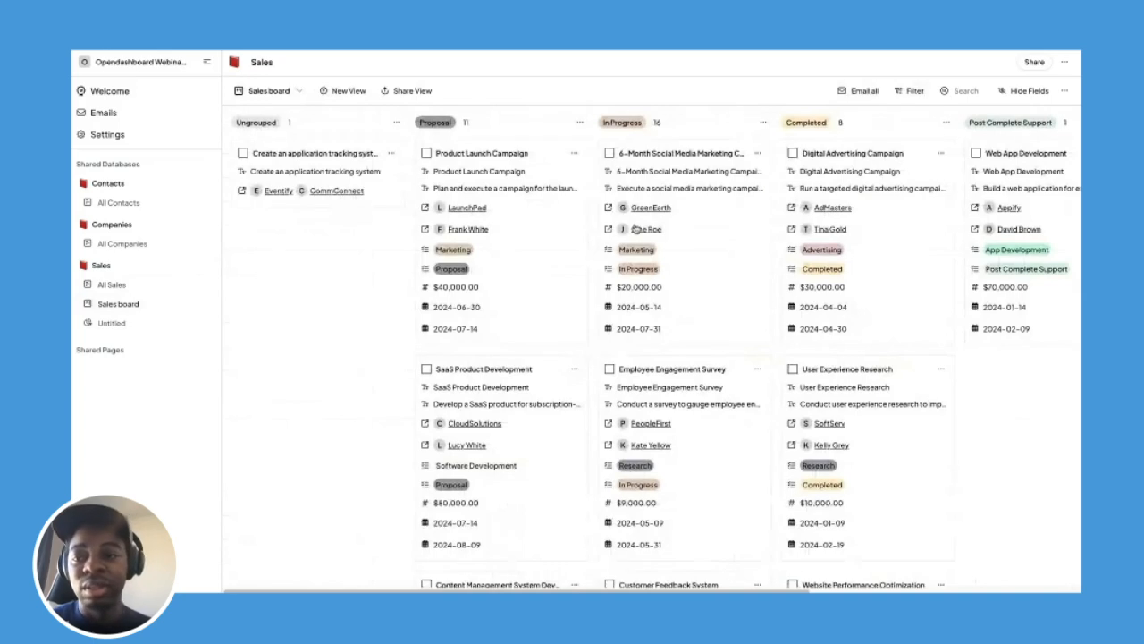
click(962, 90)
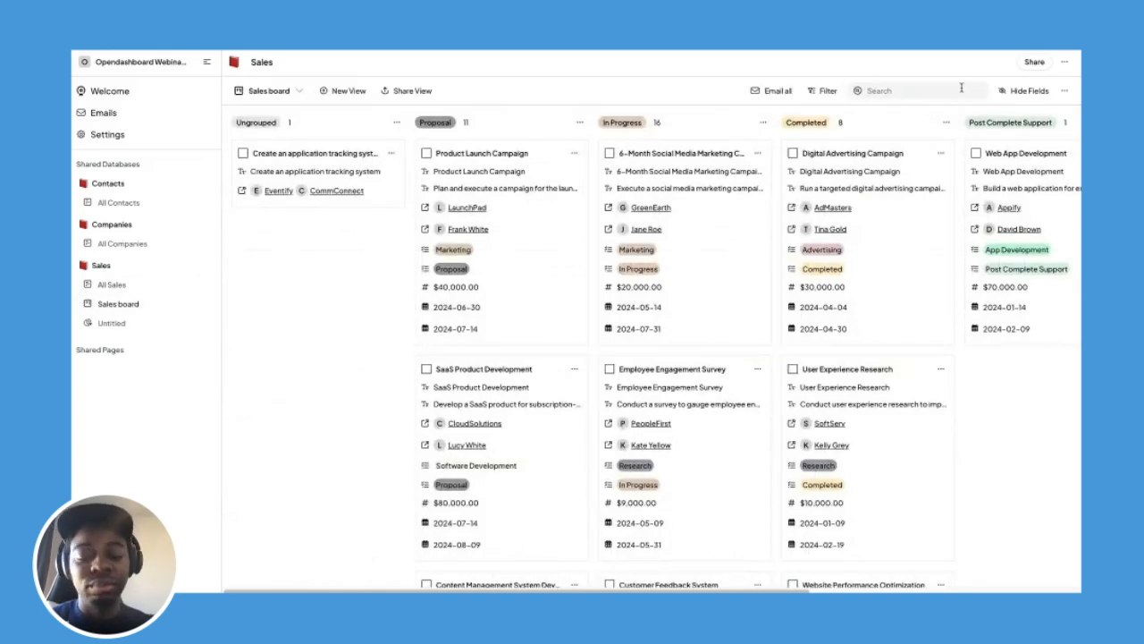
text(brand)
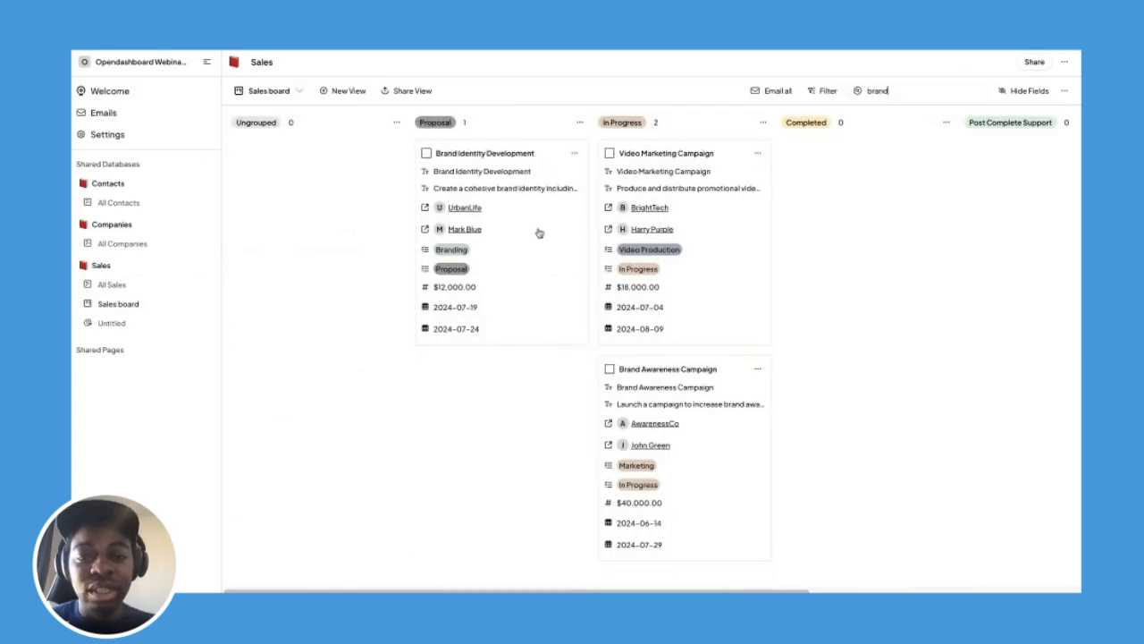
drag(537, 232, 769, 242)
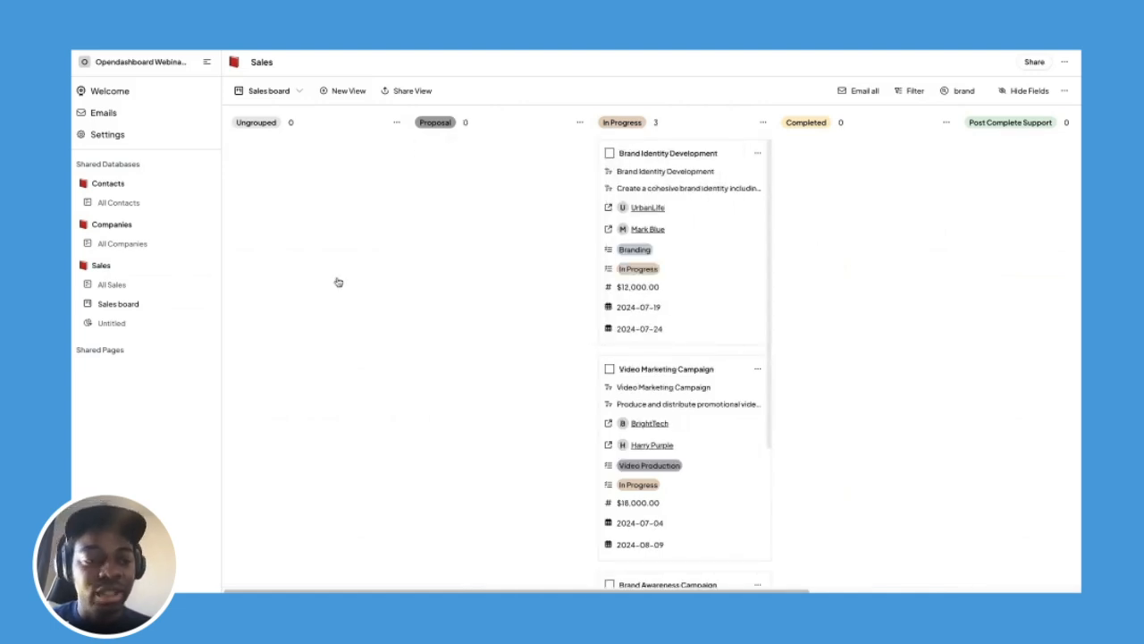
Clear the All Sales search and open the Untitled dashboard, now showing 17 in progress worth 481000.
click(156, 288)
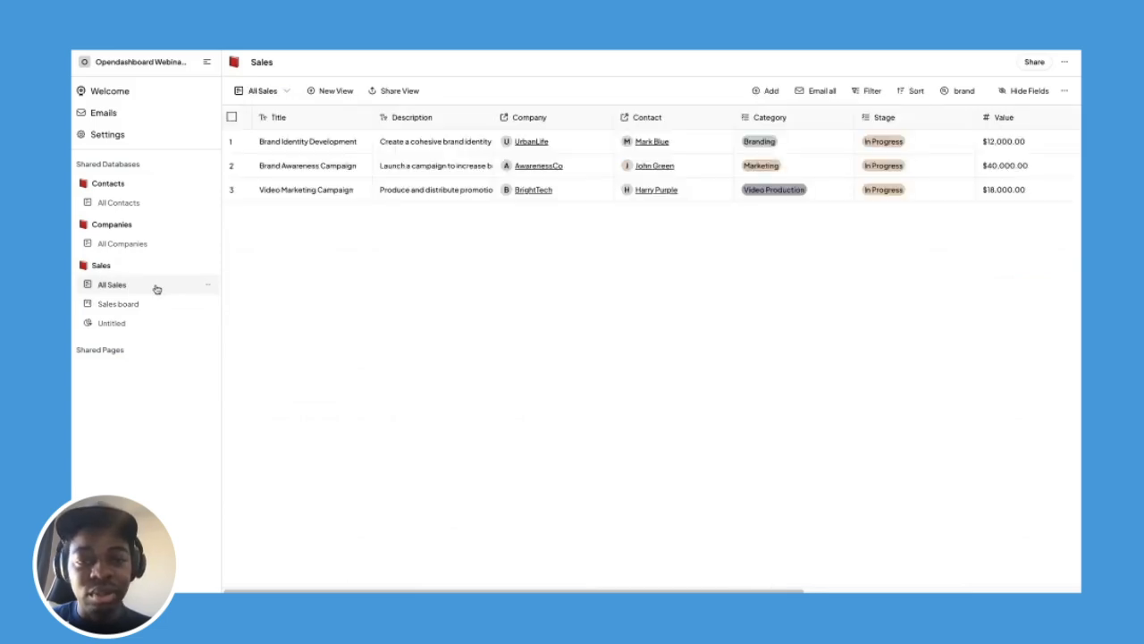
click(962, 90)
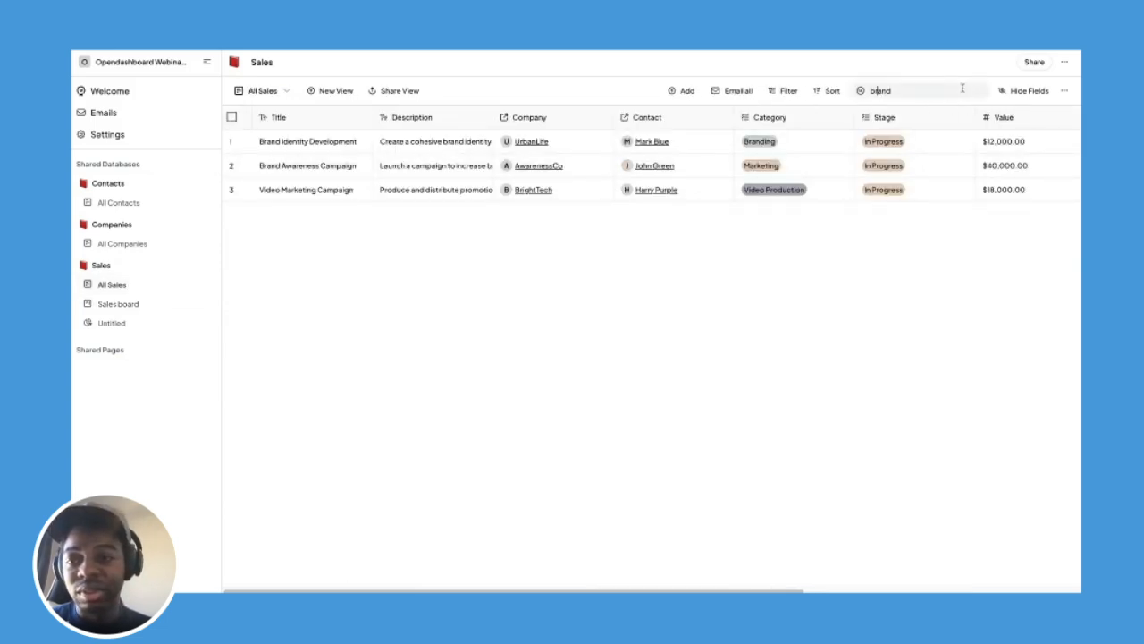
key(BackSpace)
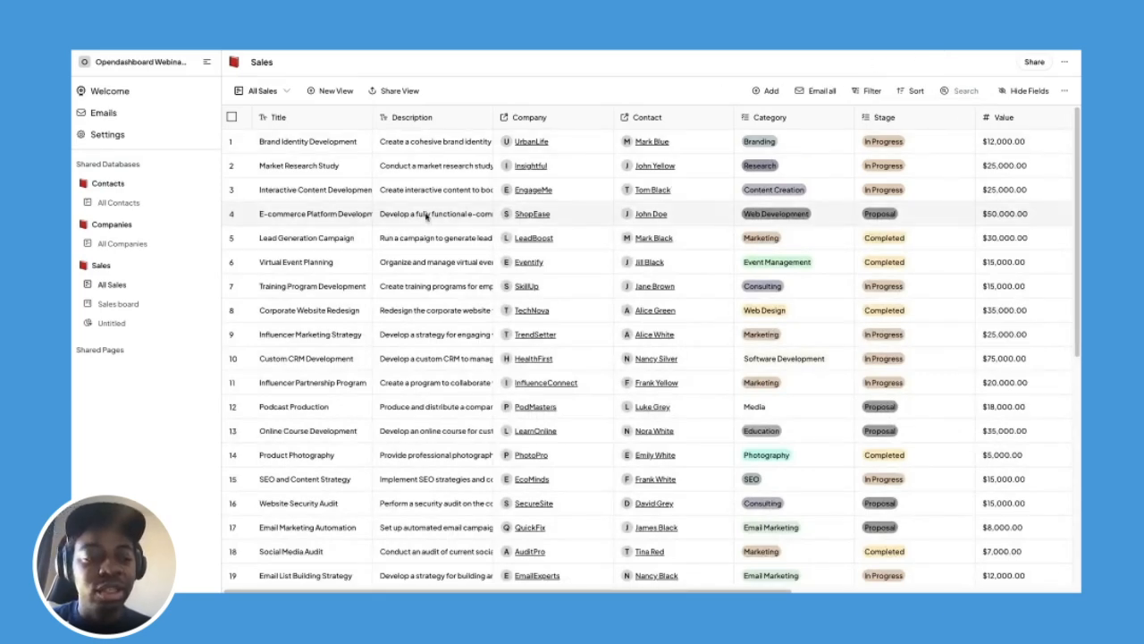
click(135, 326)
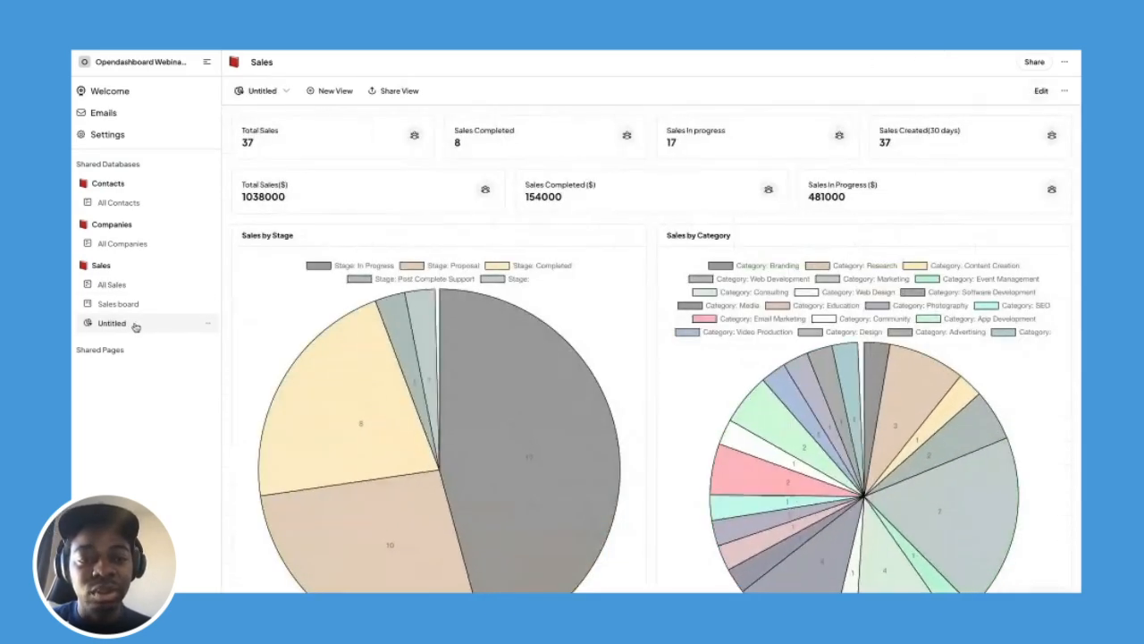
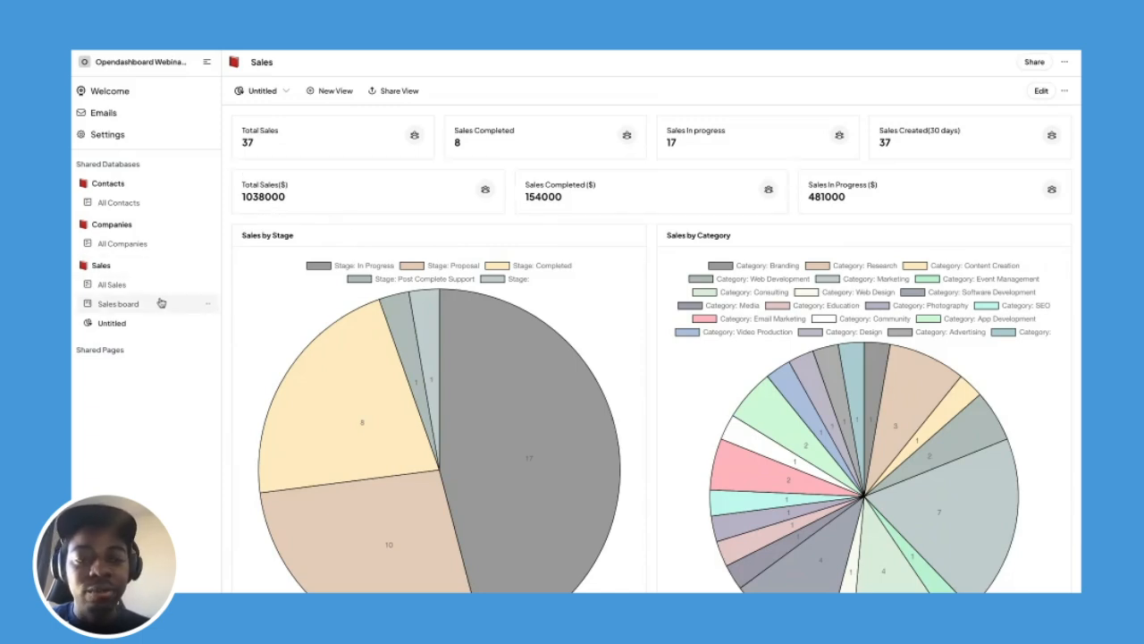
Add Completed to row 1's Stage and limit the Stage field to a single value.
click(118, 304)
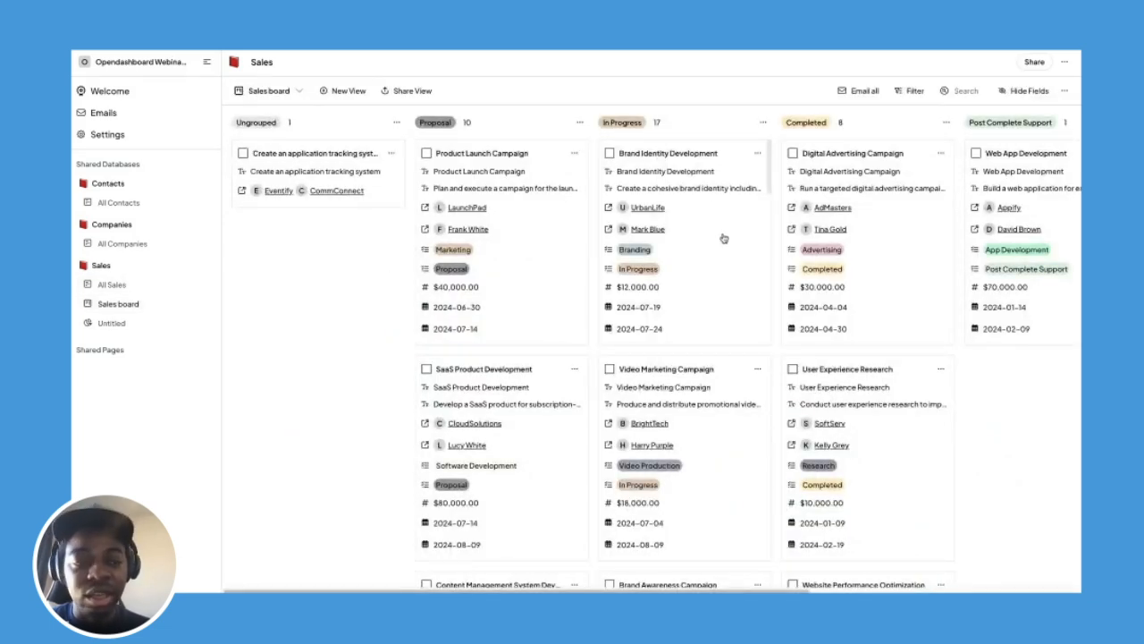
click(135, 285)
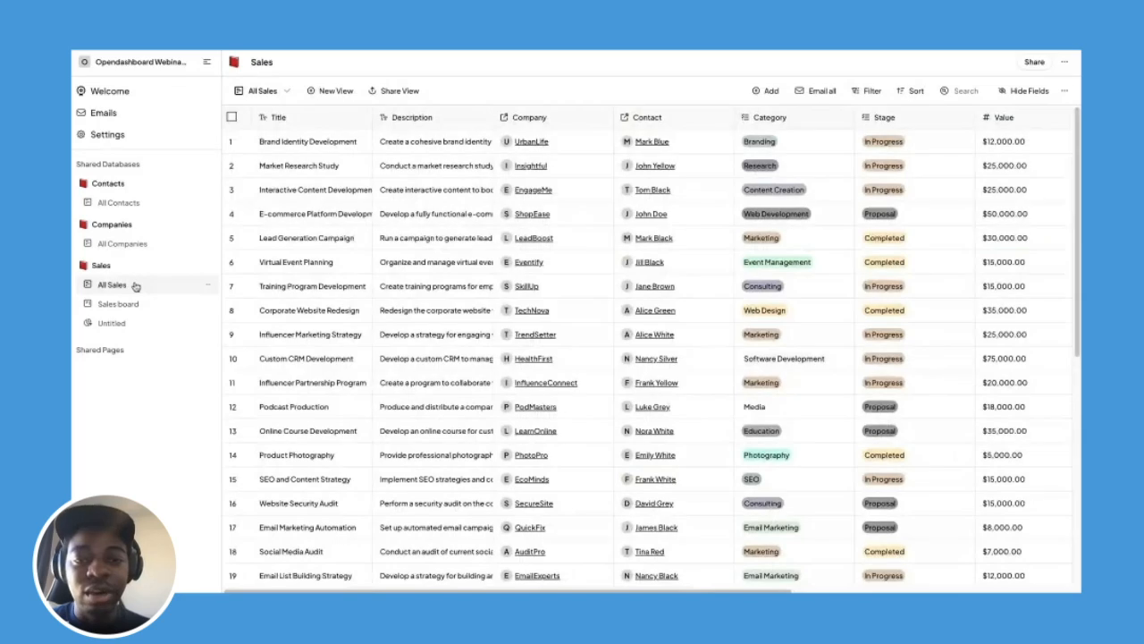
click(940, 148)
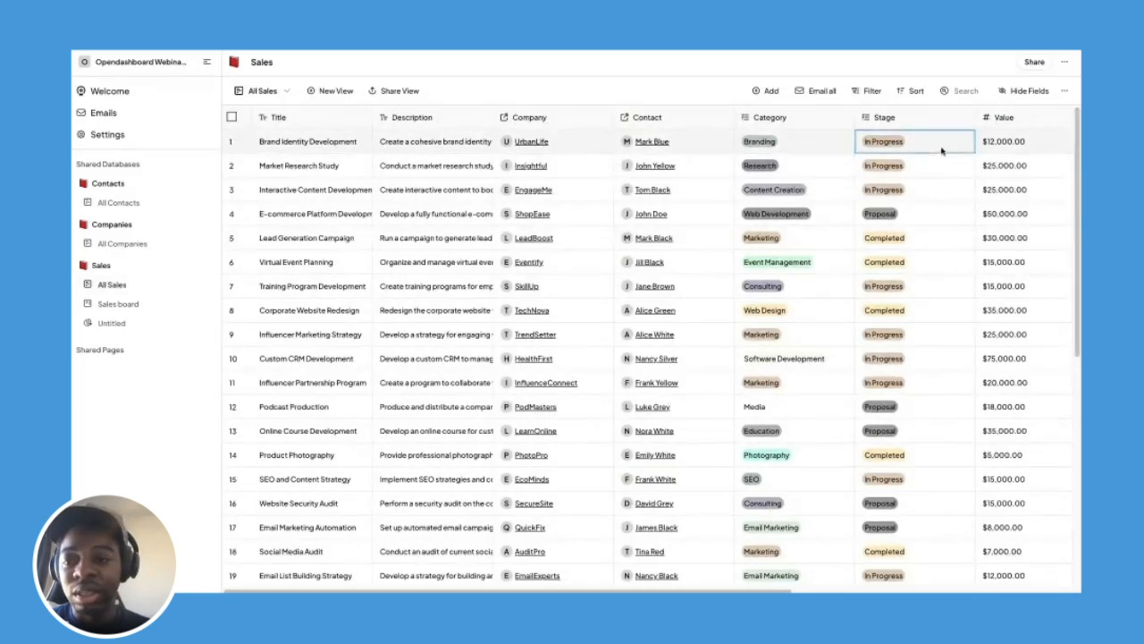
click(940, 147)
click(926, 239)
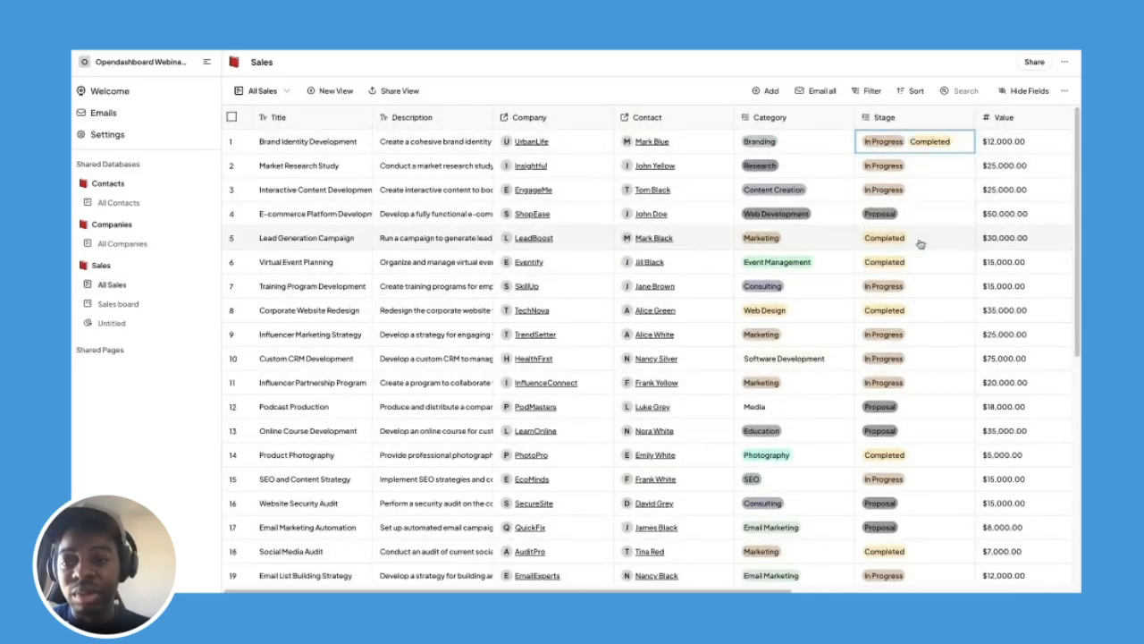
click(964, 122)
click(856, 169)
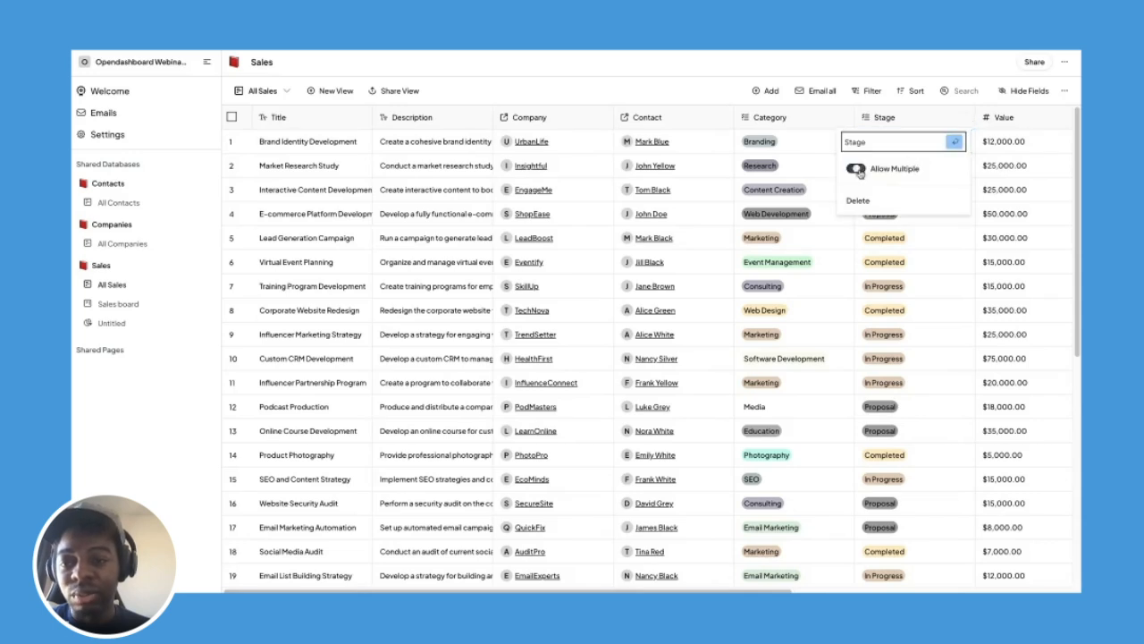
click(700, 88)
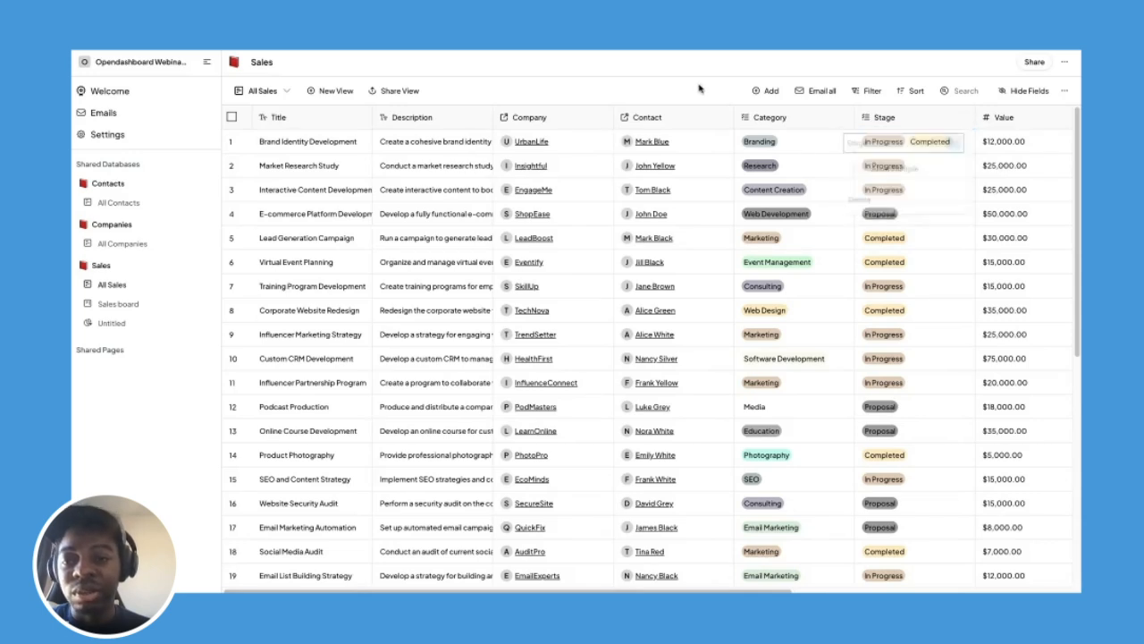
Reset row 1's Stage to only Completed and go back to the Sales board.
click(960, 144)
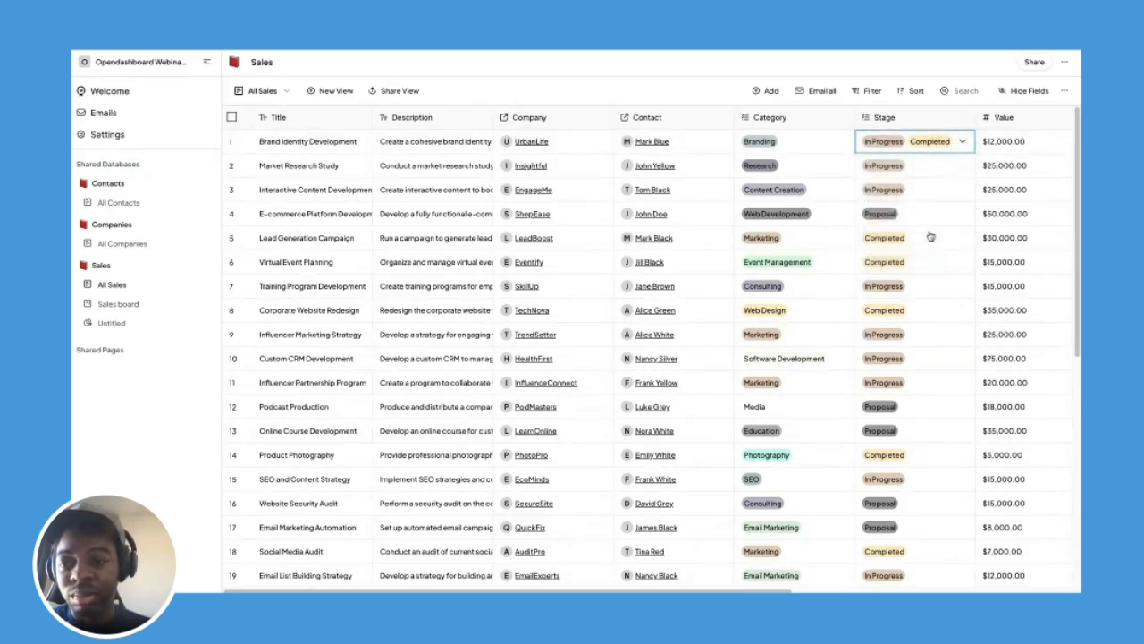
click(961, 149)
click(925, 237)
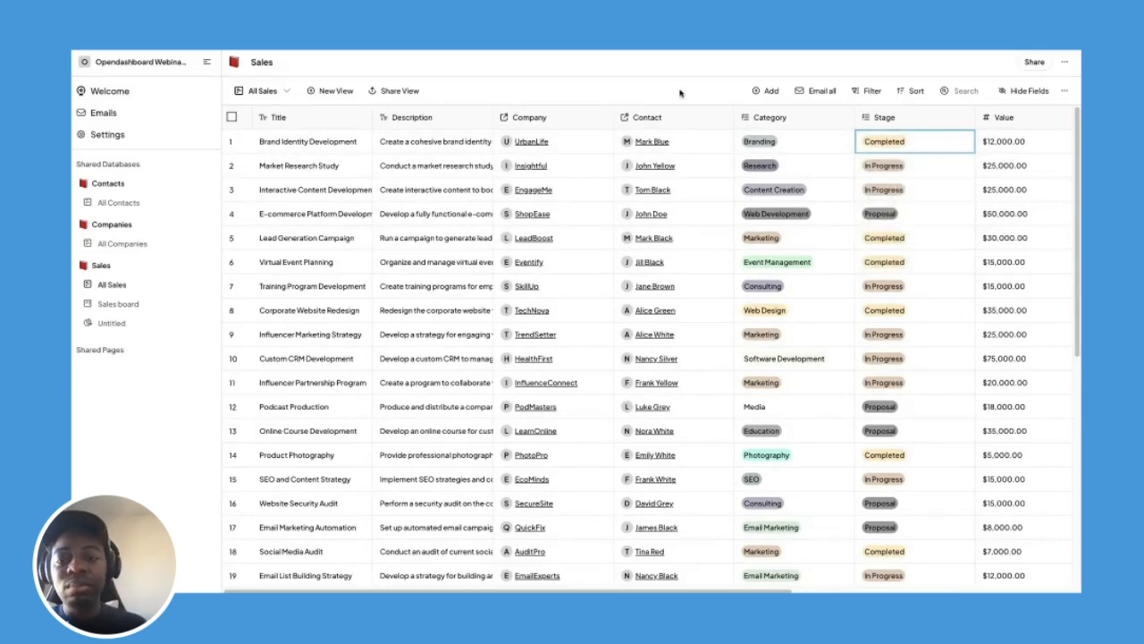
click(118, 304)
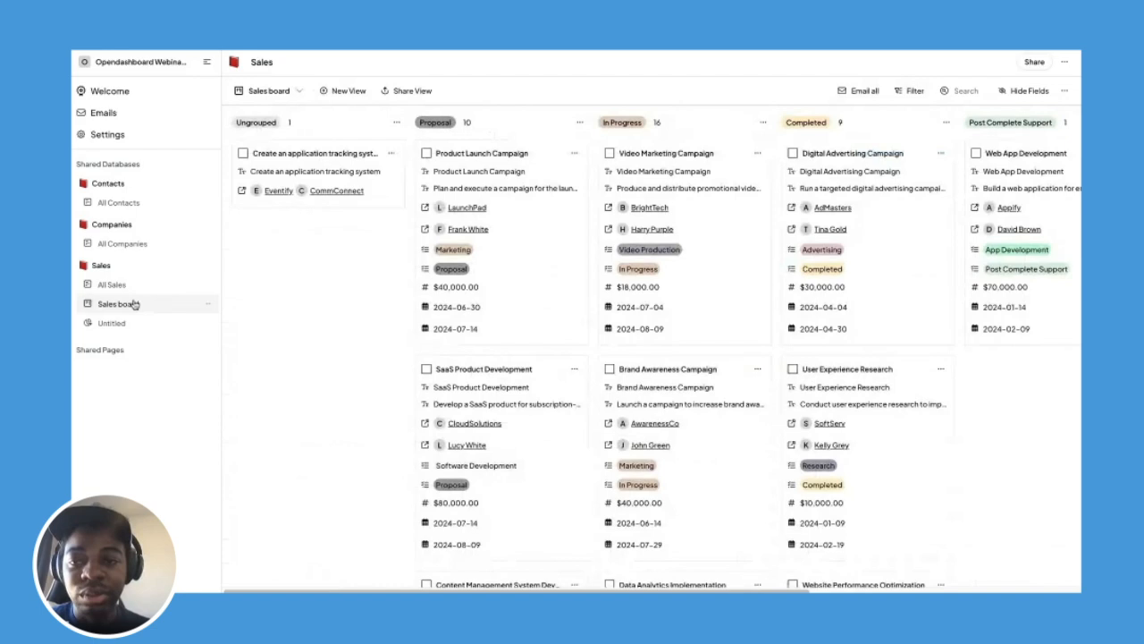
Search the board for 'brand', then check the Untitled dashboard: 9 completed, 16 in progress.
click(965, 91)
text(brand)
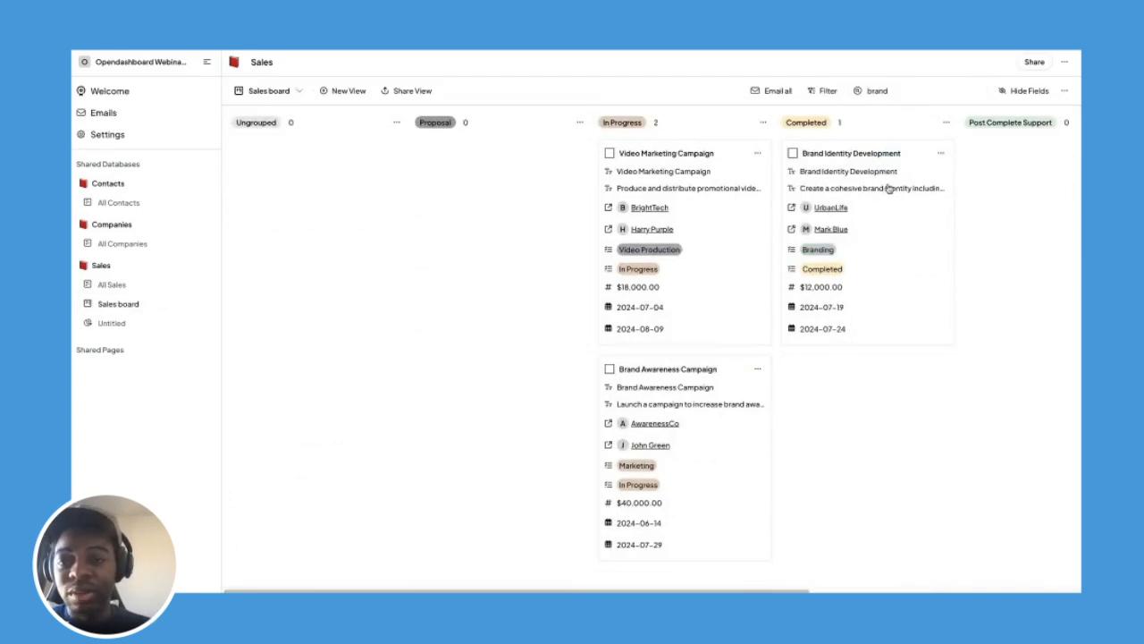
click(125, 322)
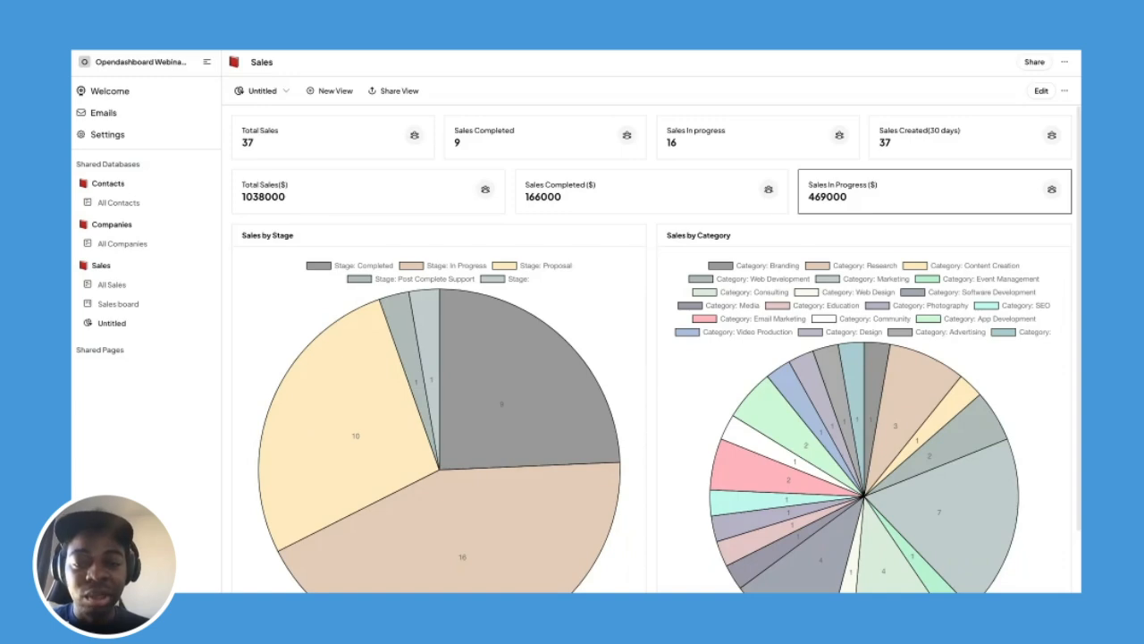
Clear the 'brand' search in the All Sales table so every sale is listed.
scroll(646, 256, down, 1)
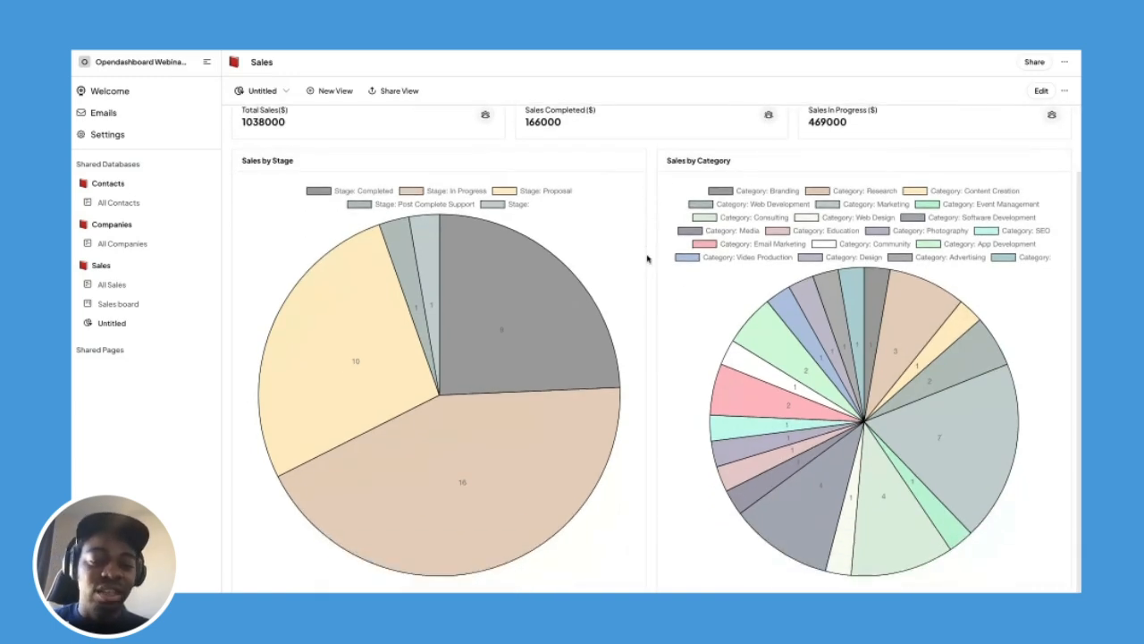
scroll(648, 259, up, 1)
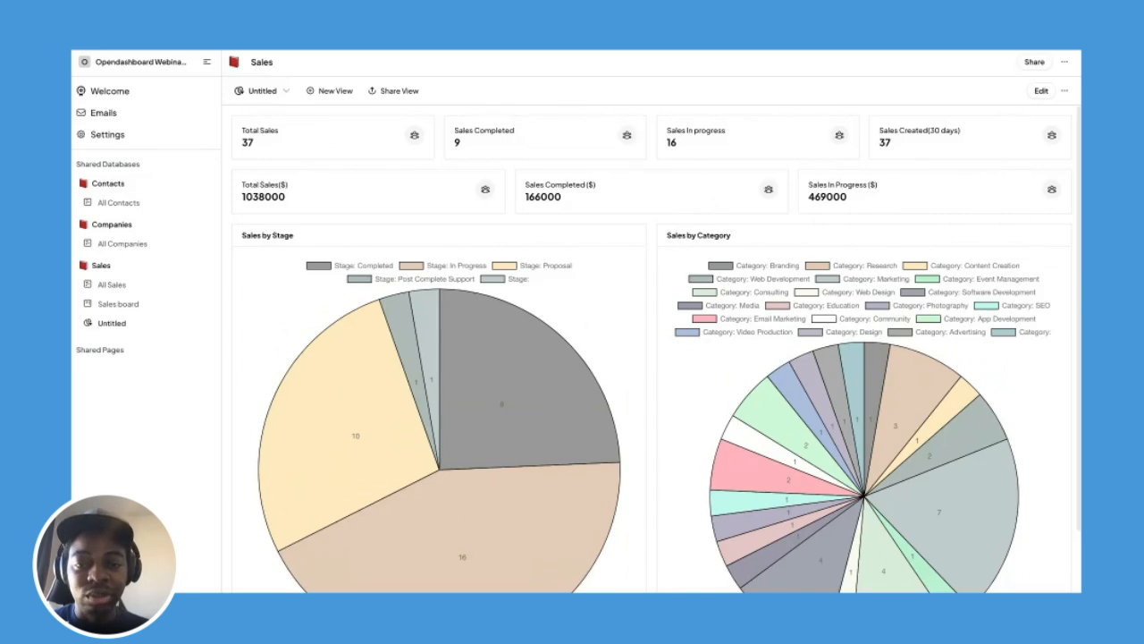
click(140, 288)
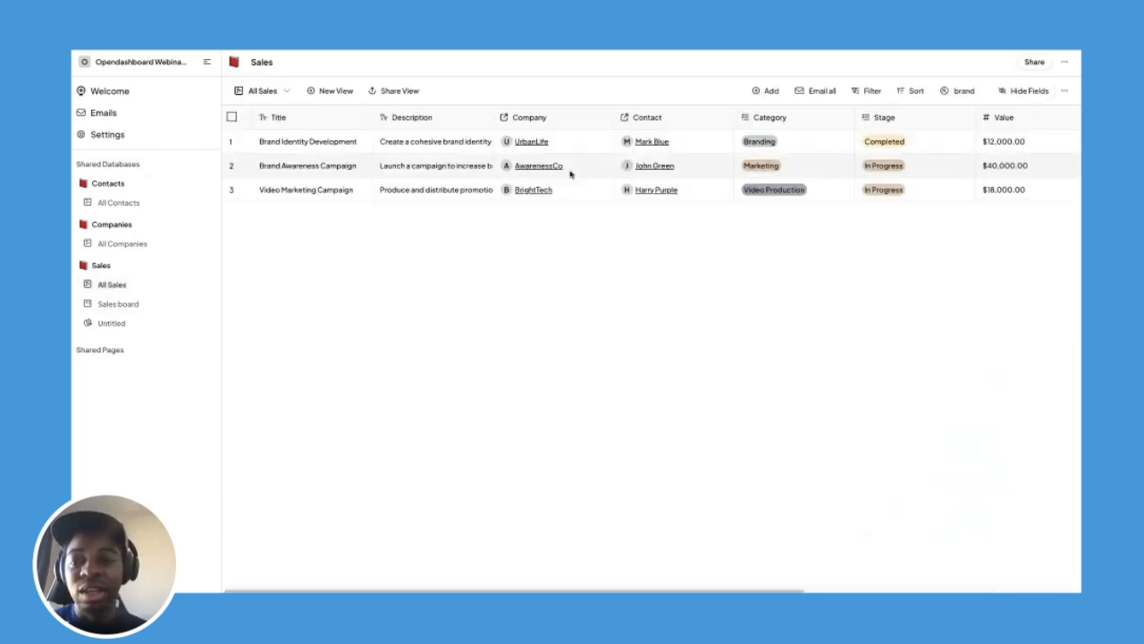
click(964, 90)
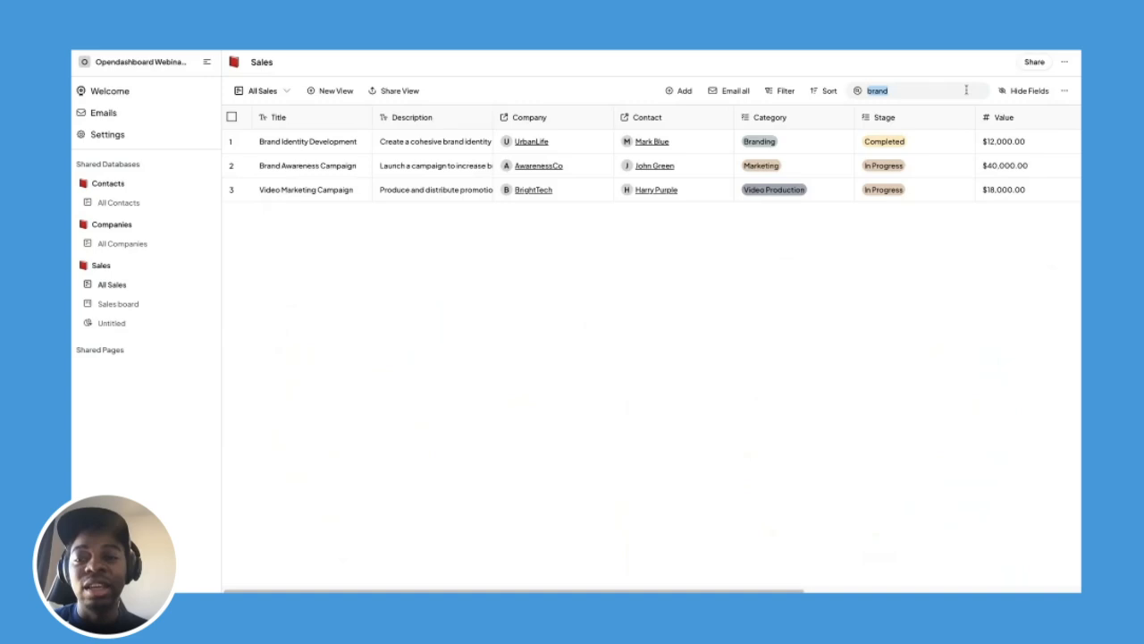
key(BackSpace)
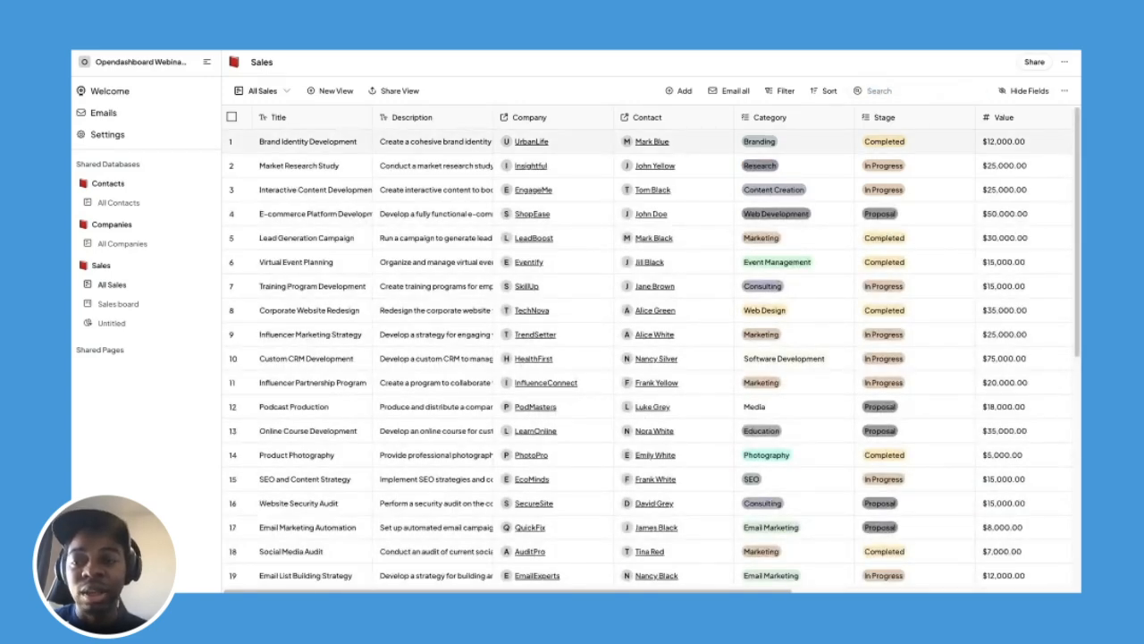
Add an AI-type column at the far right of All Sales and open its Edit Prompt dialog.
scroll(1036, 129, right, 5)
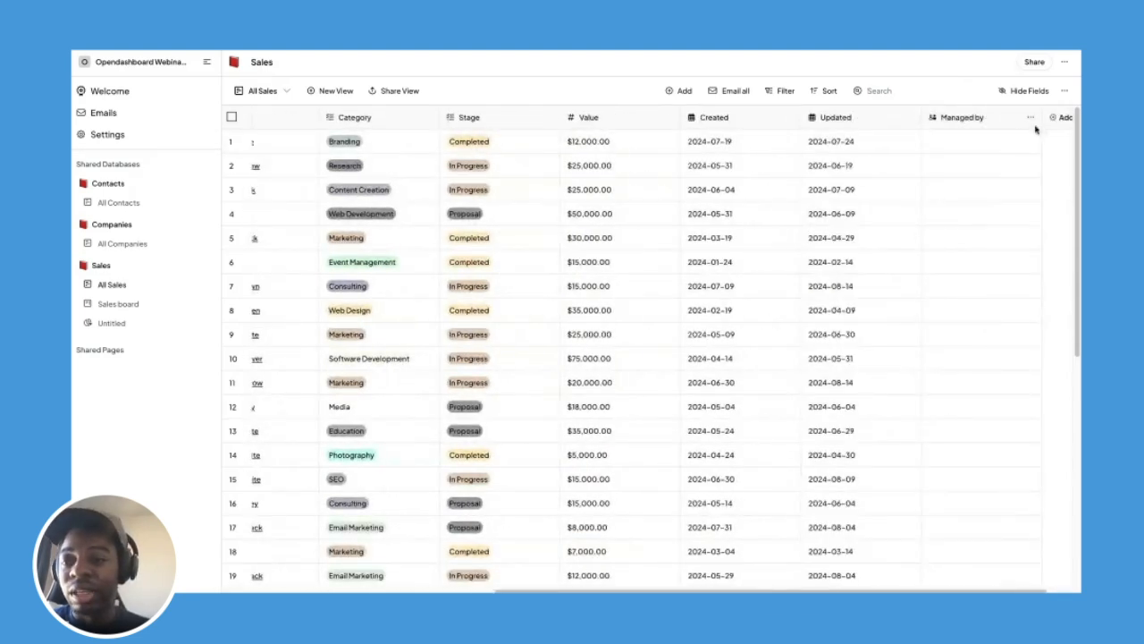
scroll(1036, 130, right, 2)
click(1019, 119)
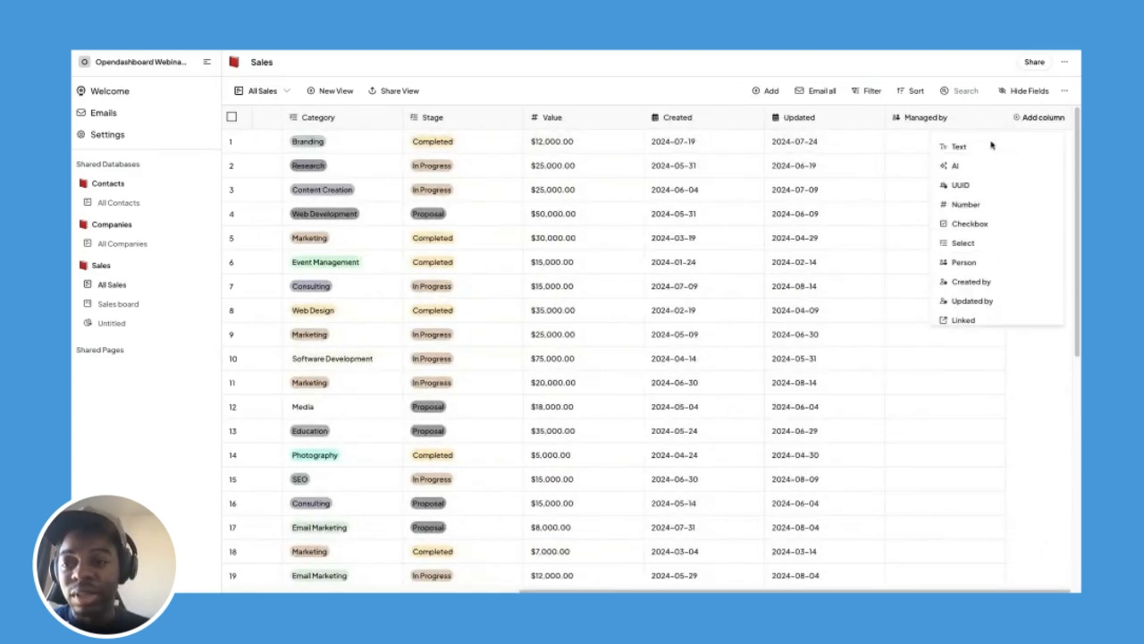
click(957, 167)
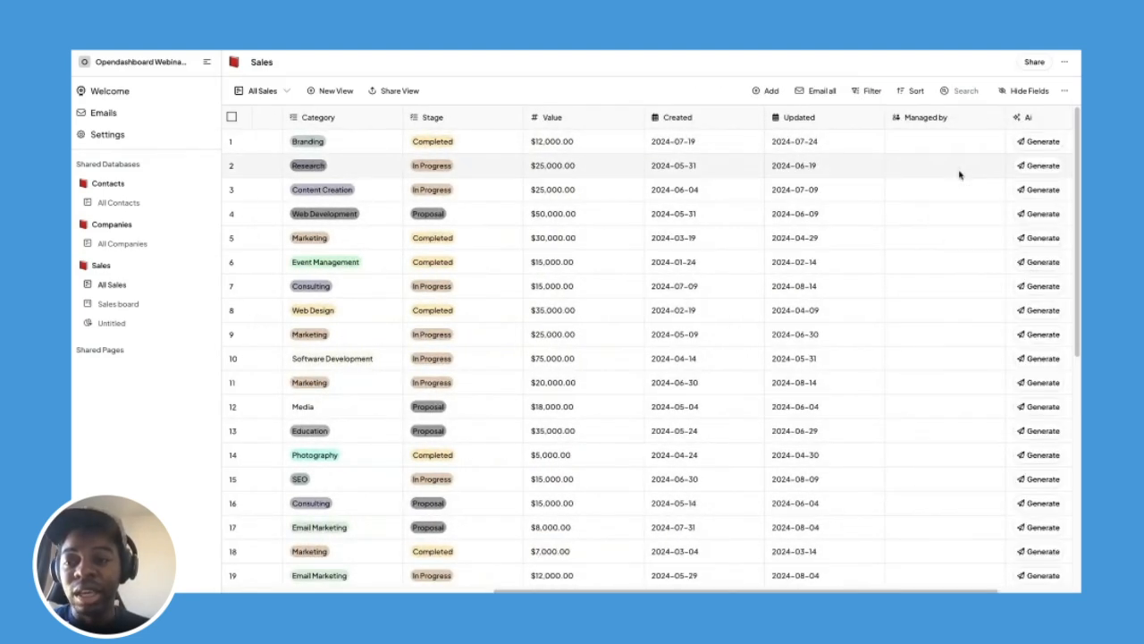
scroll(959, 174, right, 2)
click(995, 119)
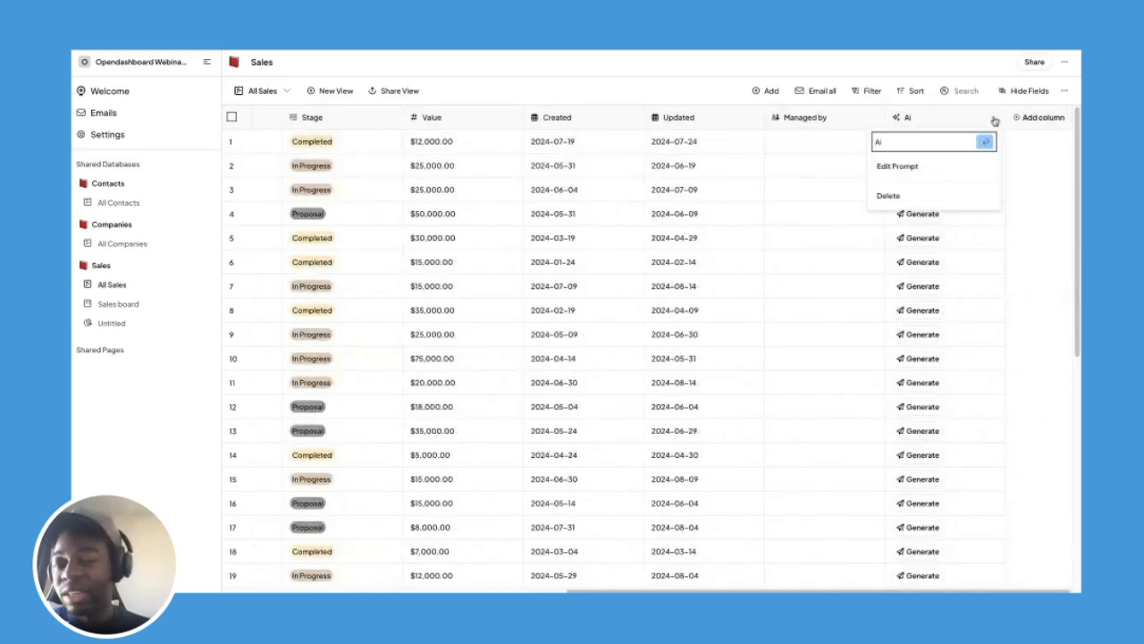
click(937, 170)
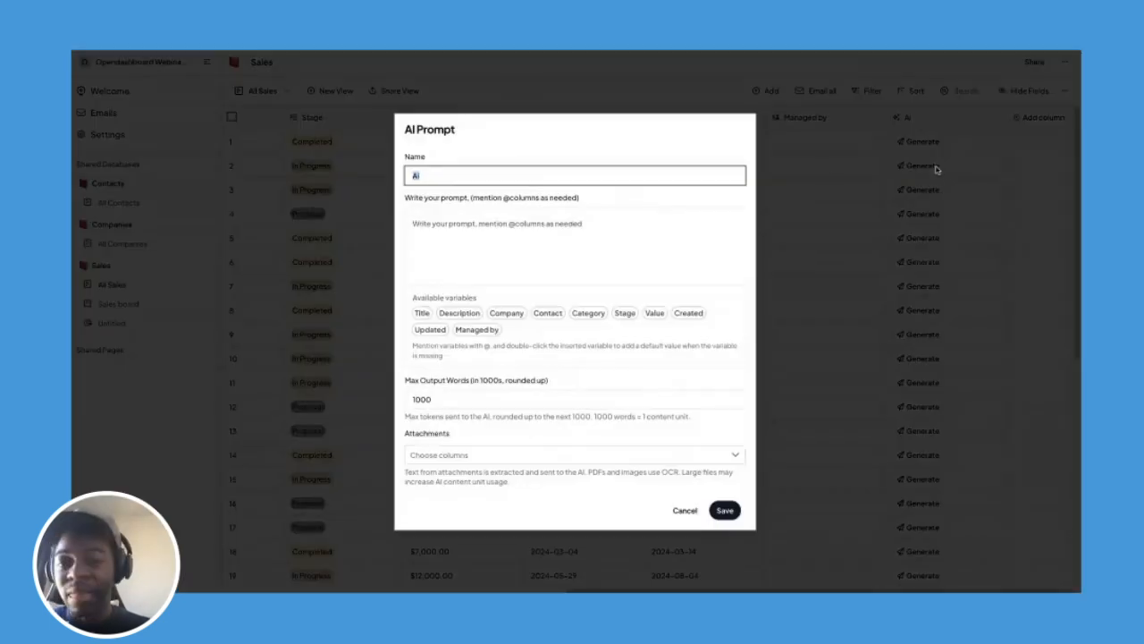
Rename the AI column to 'Intro Email'.
double_click(581, 167)
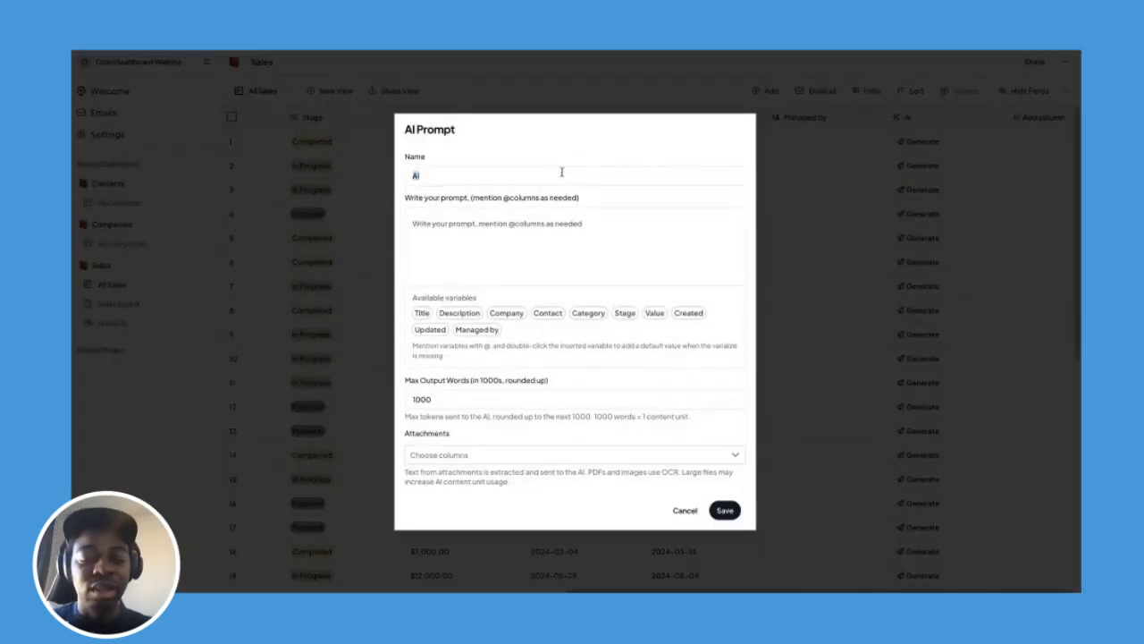
key(Tab)
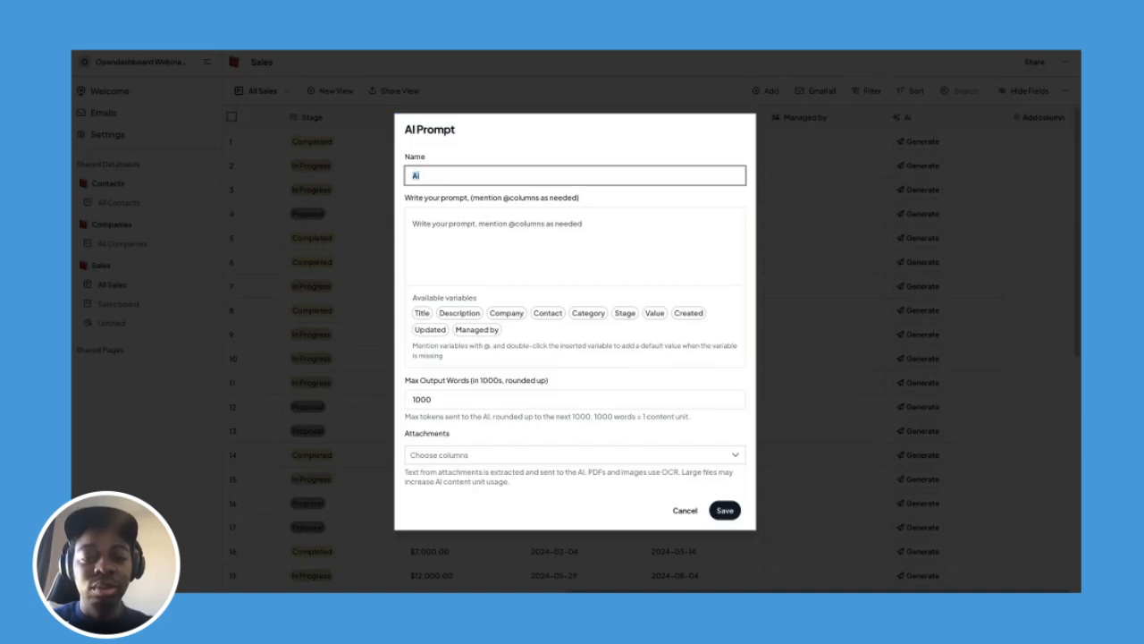
text(Intor E)
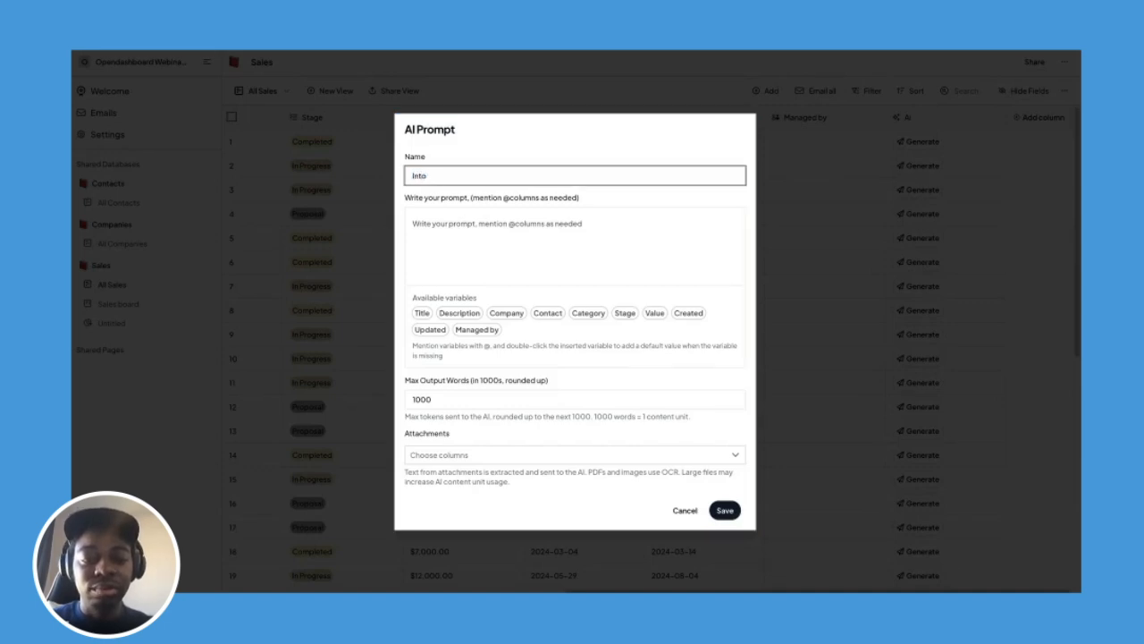
key(BackSpace)
text(ro EMail)
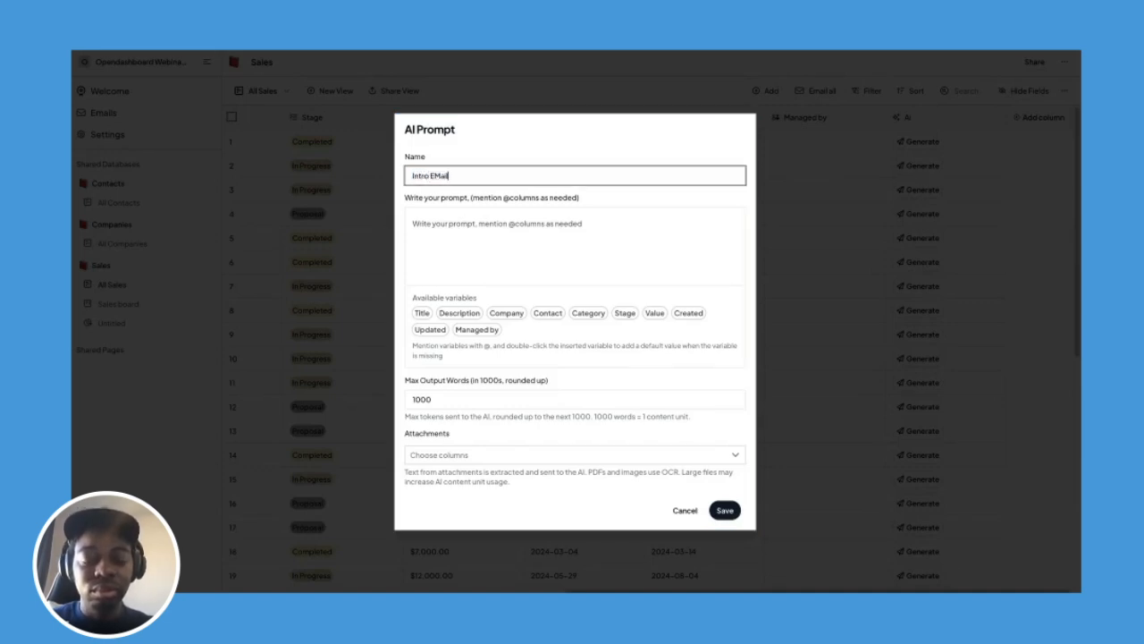
key(BackSpace)
key(BackSpace)
text(mail)
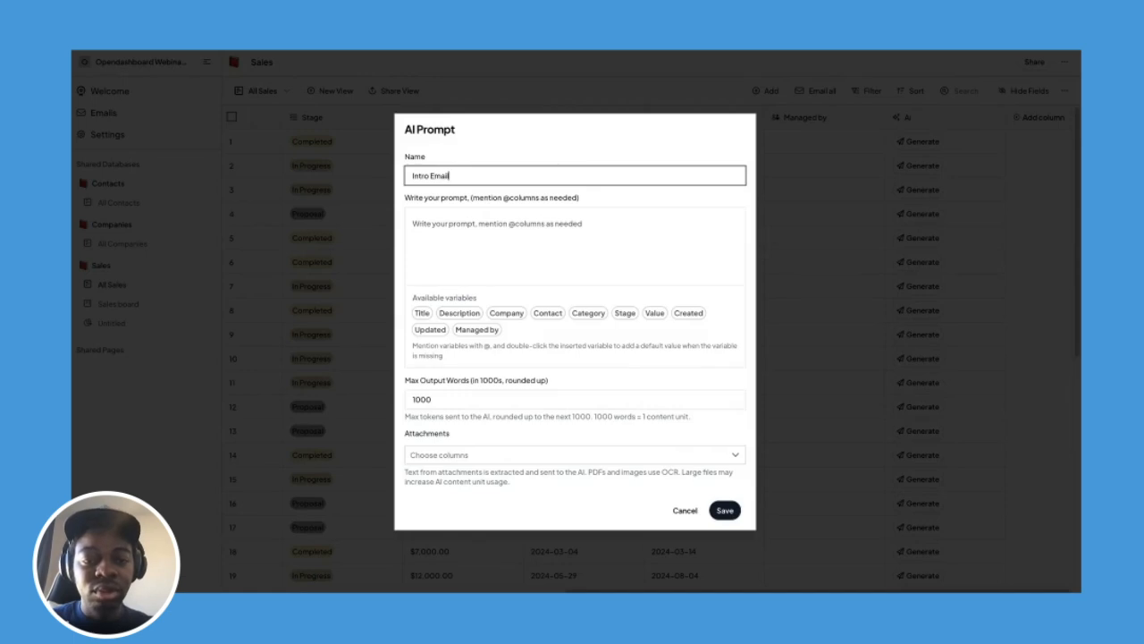
click(561, 225)
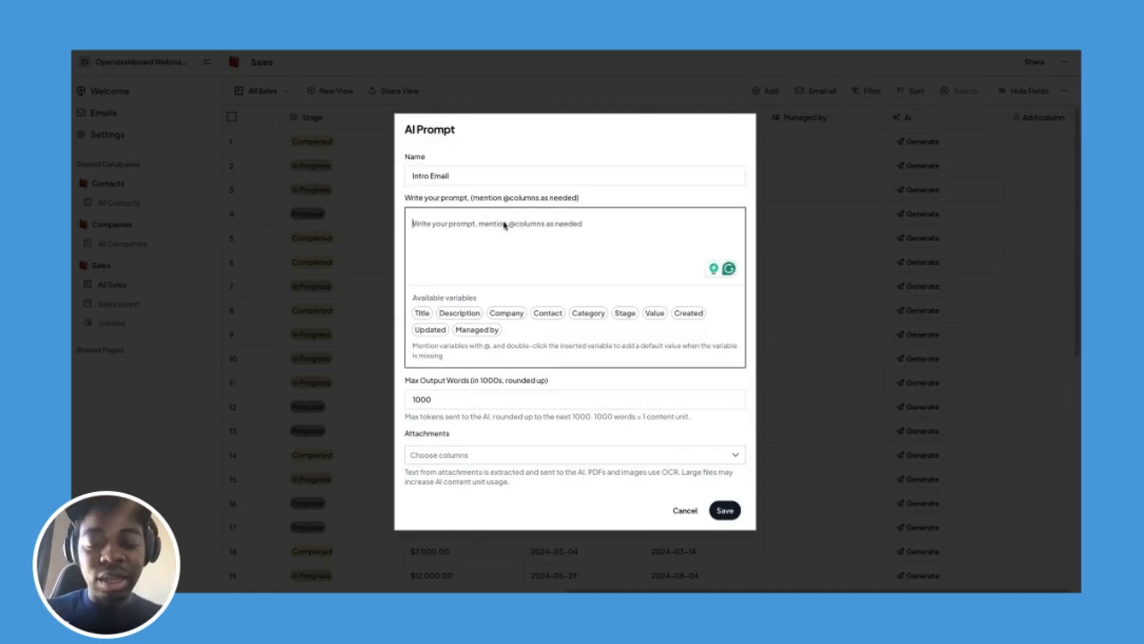
text(Hi)
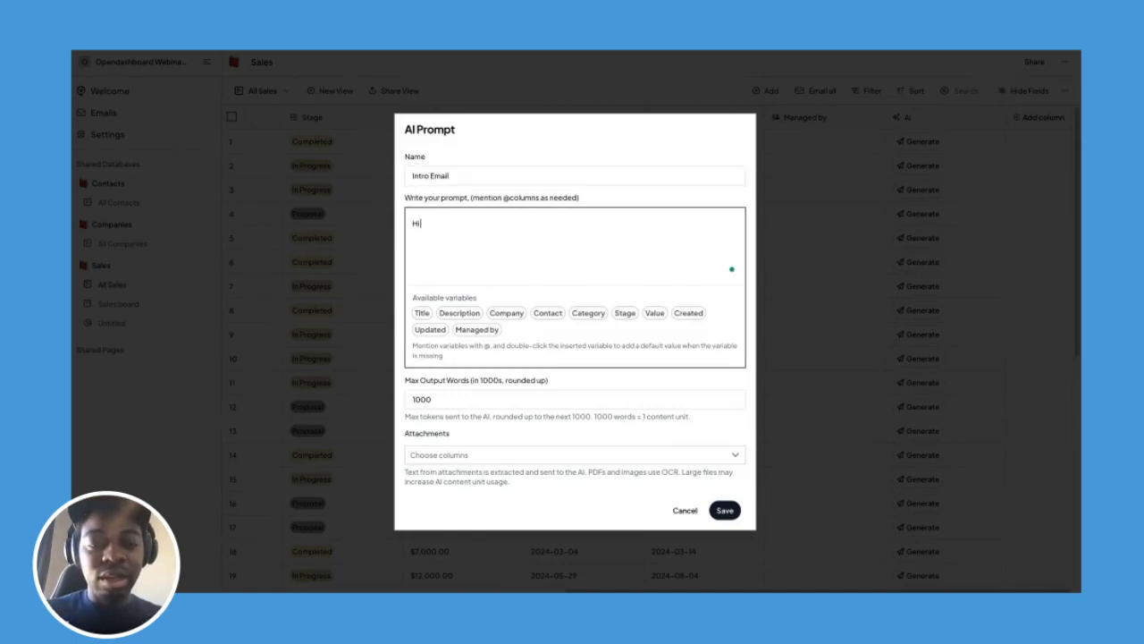
text(, generate)
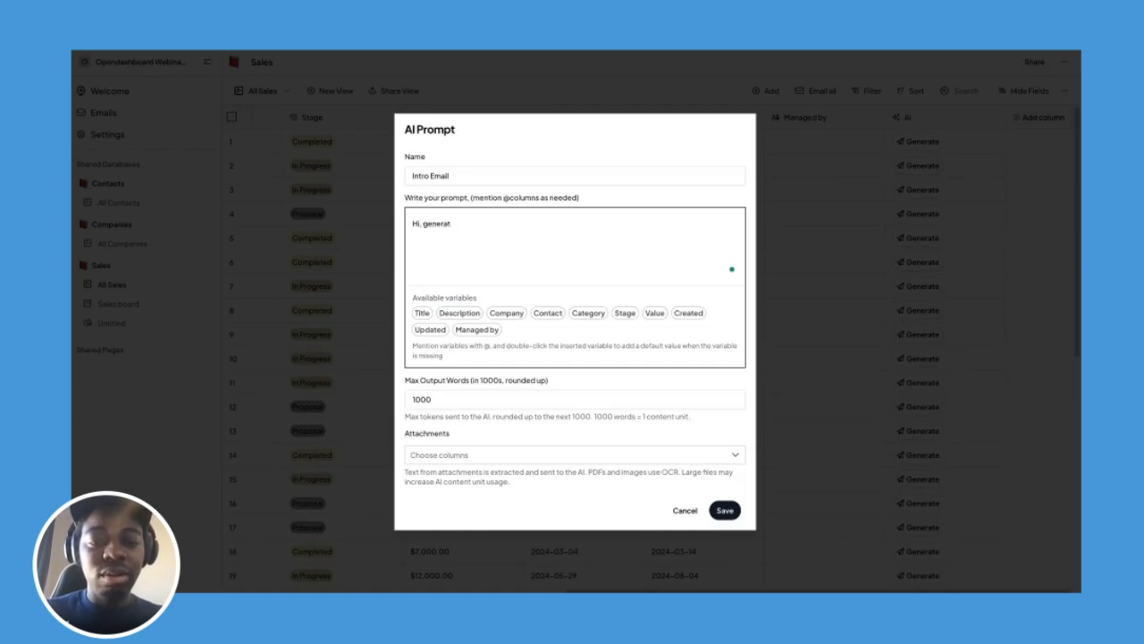
key(BackSpace)
key(BackSpace)
key(BackSpace)
key(BackSpace)
text(write)
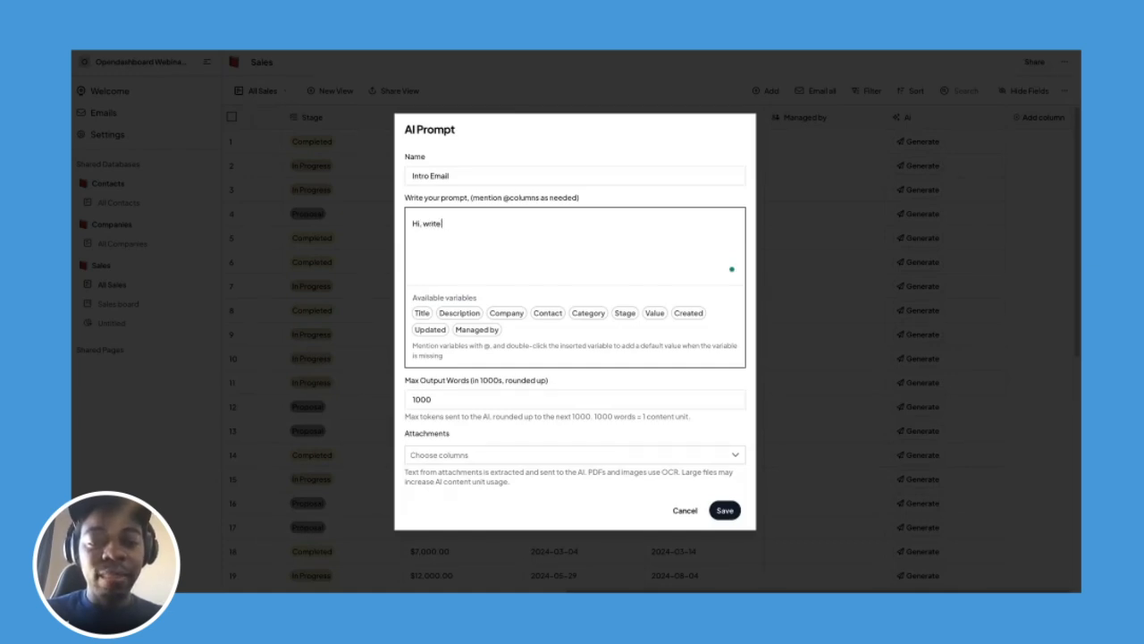
text( me a sales)
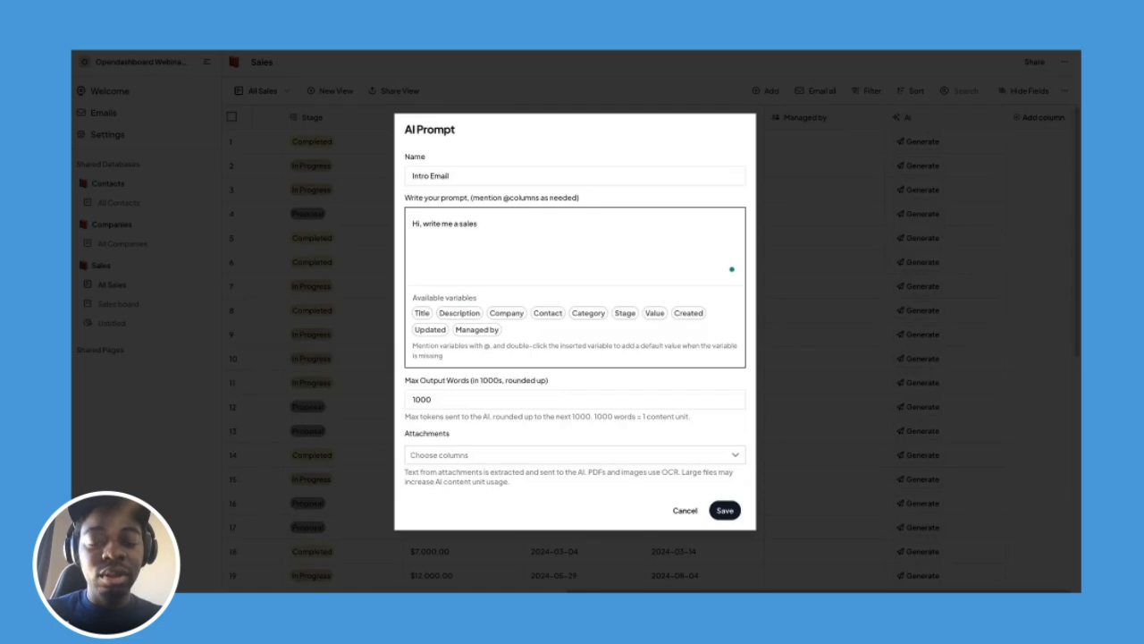
text( intro email)
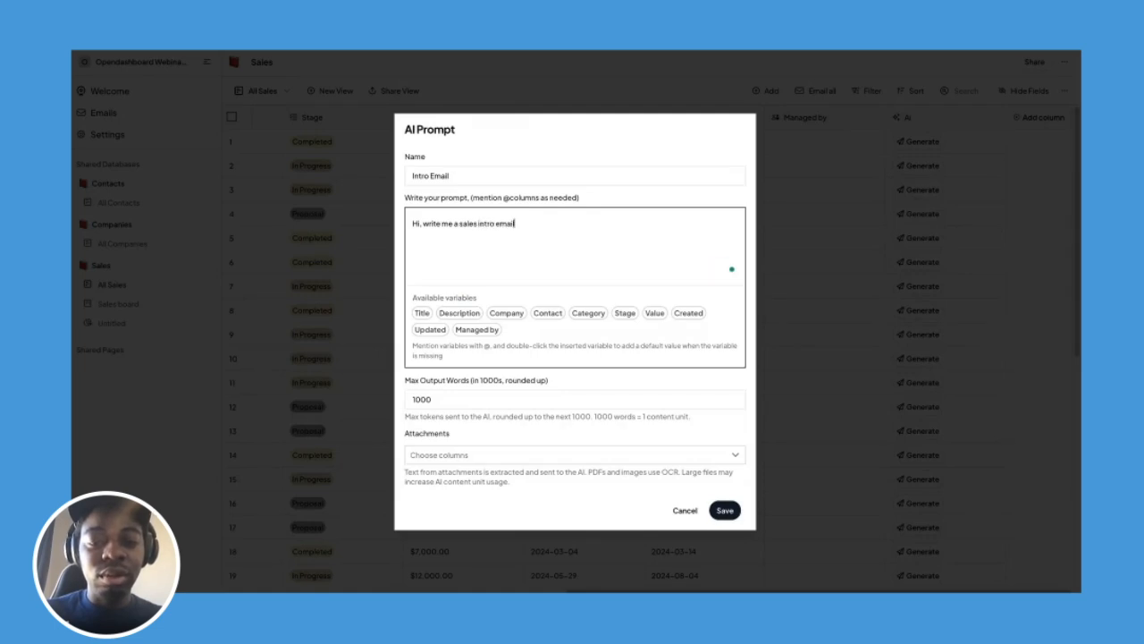
text( to @comp)
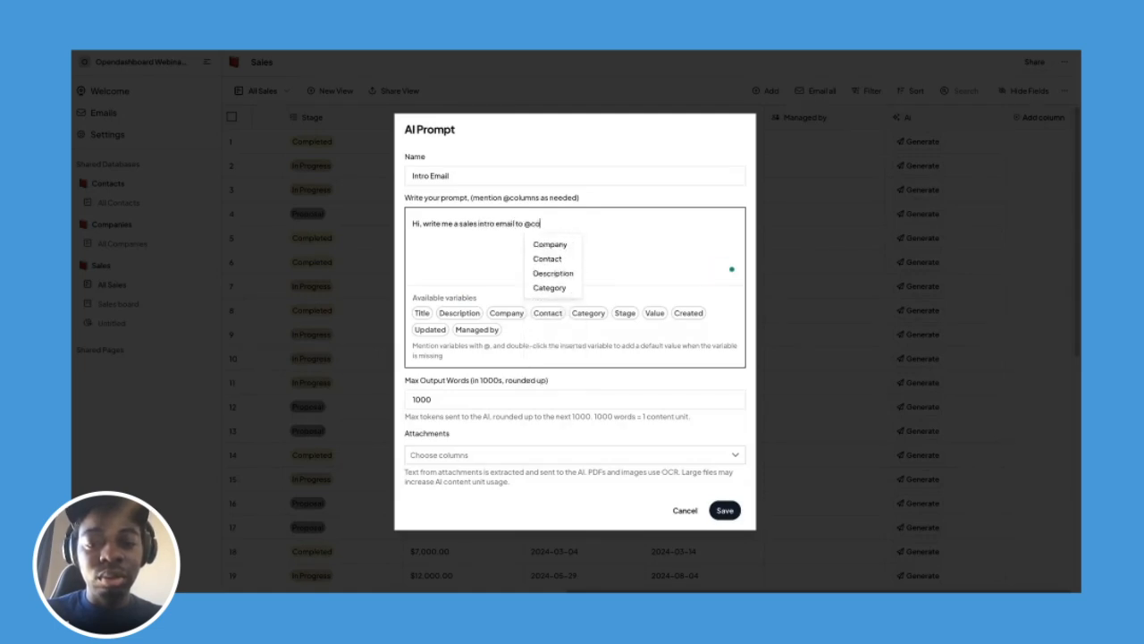
click(547, 246)
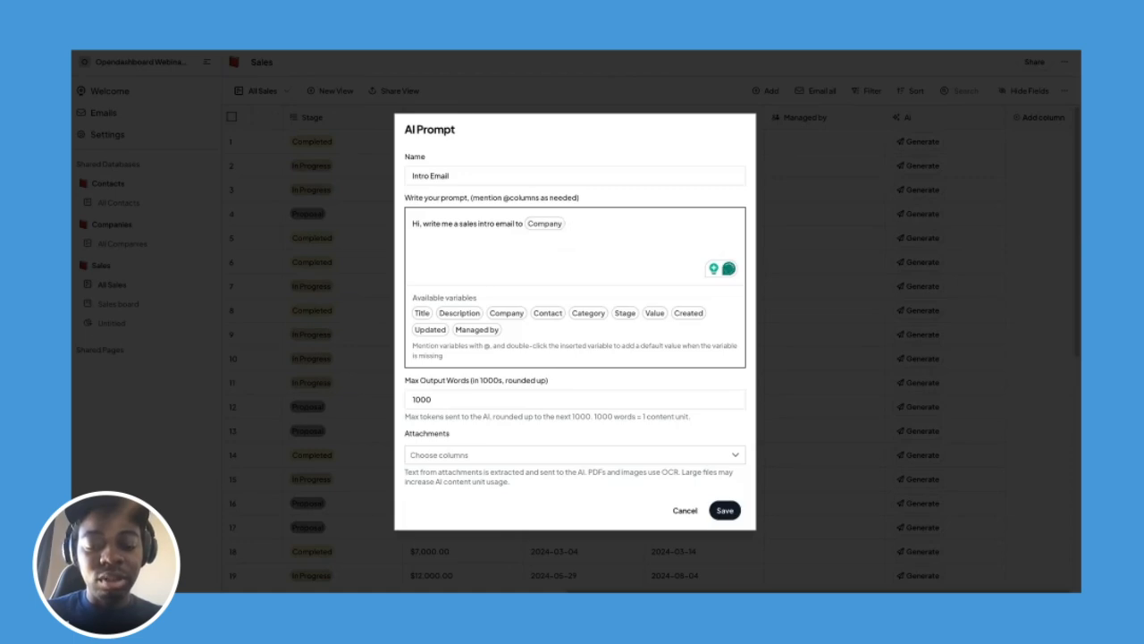
text(specifically t)
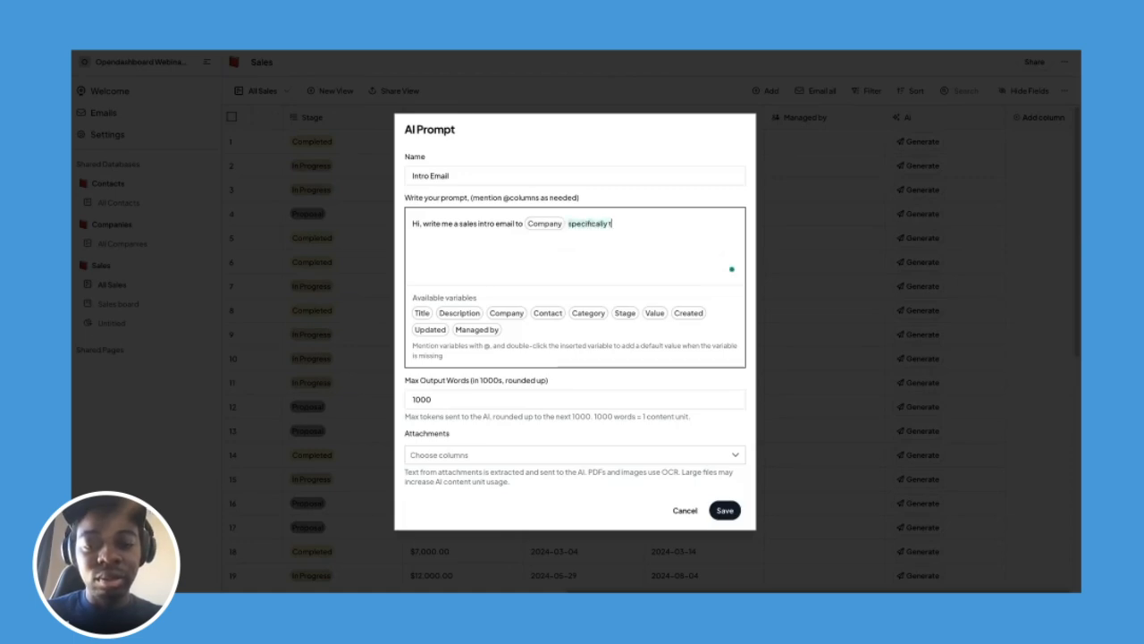
text(o @con)
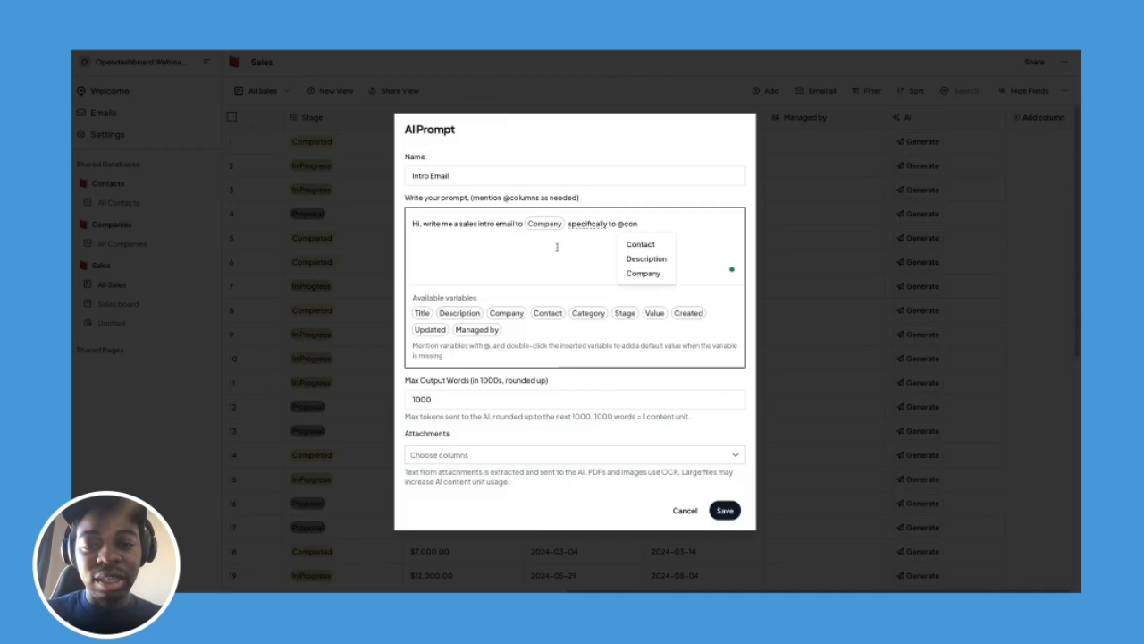
click(640, 244)
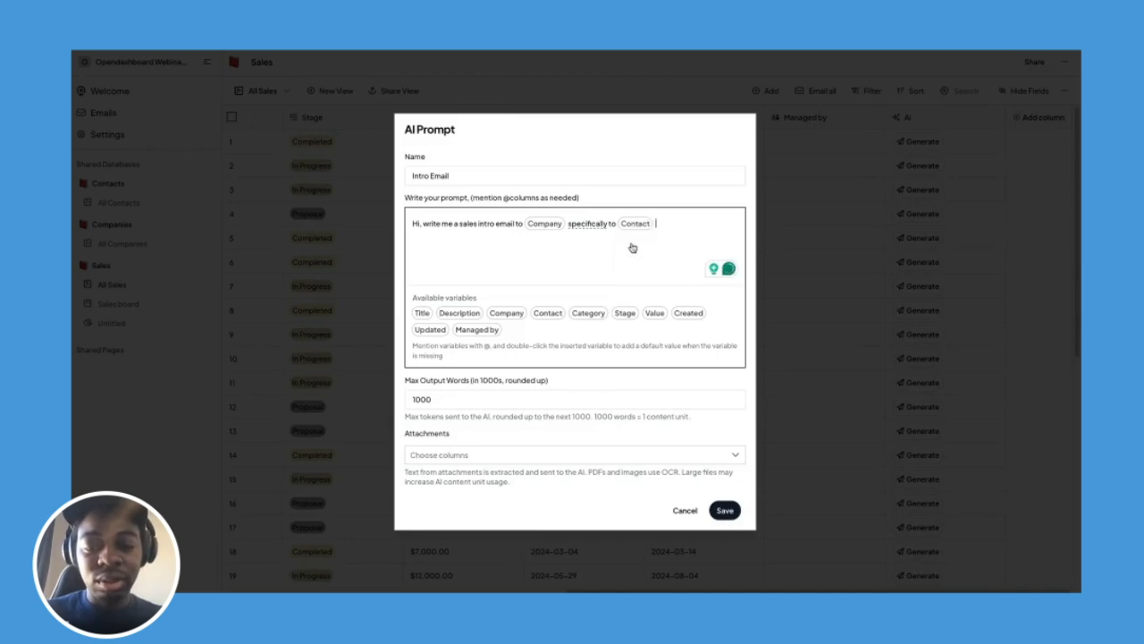
text(wit)
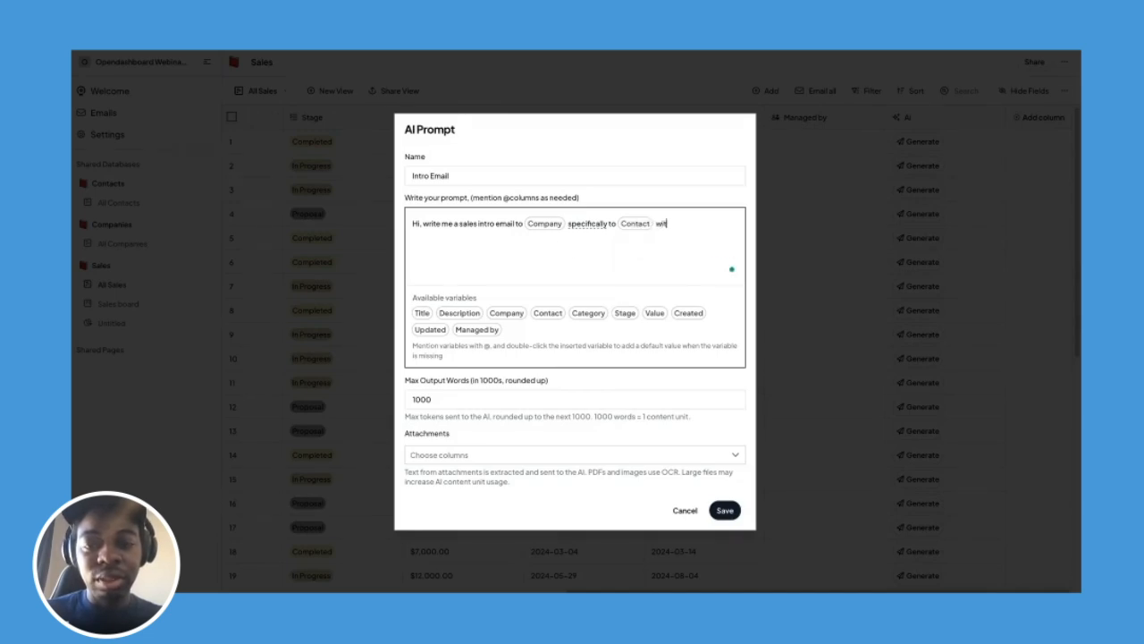
text(h the cate)
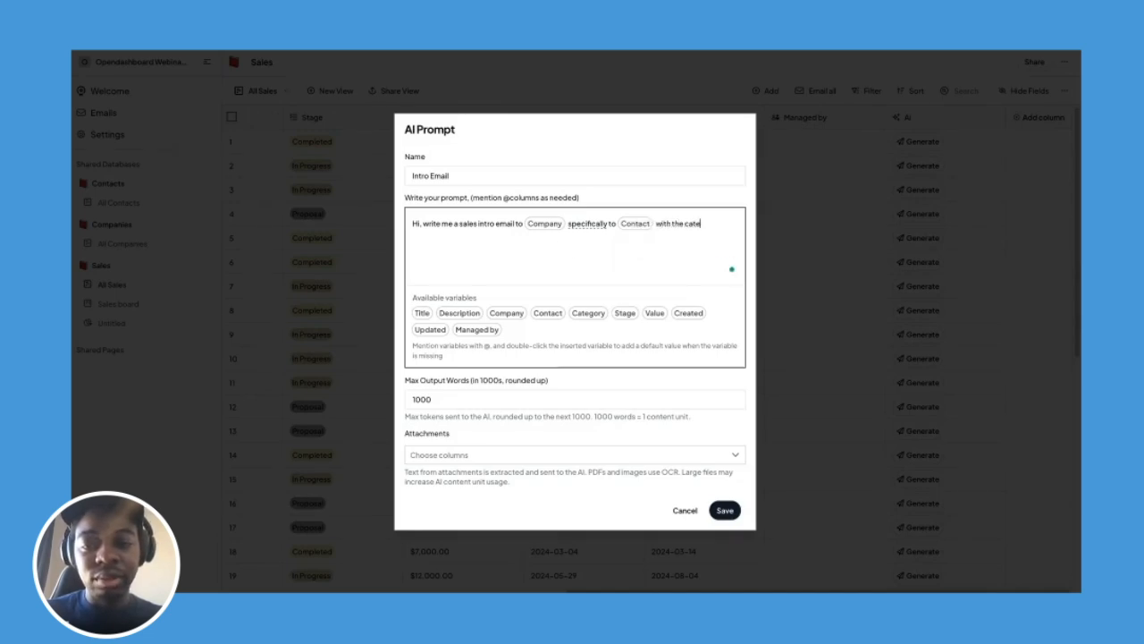
text(gory @ca)
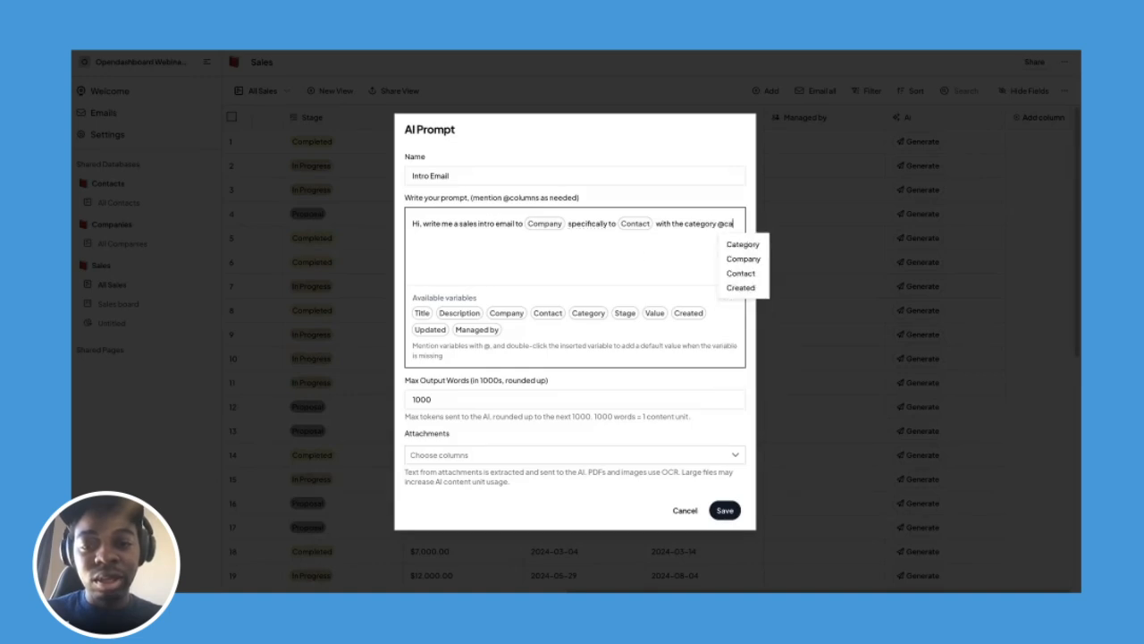
click(737, 245)
text(and es)
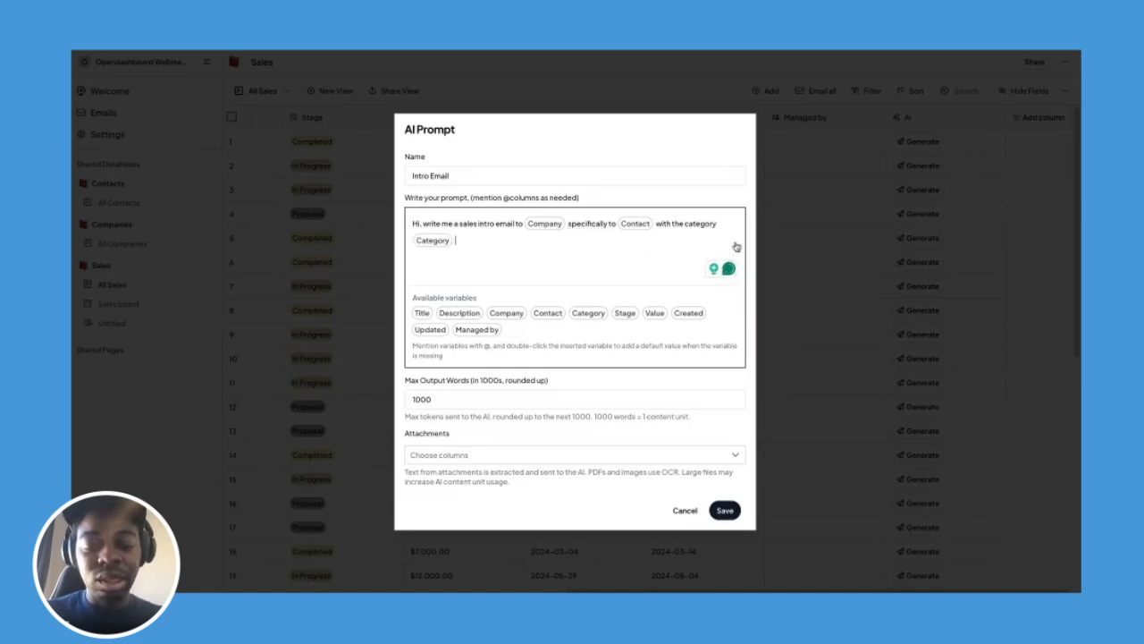
text(tim)
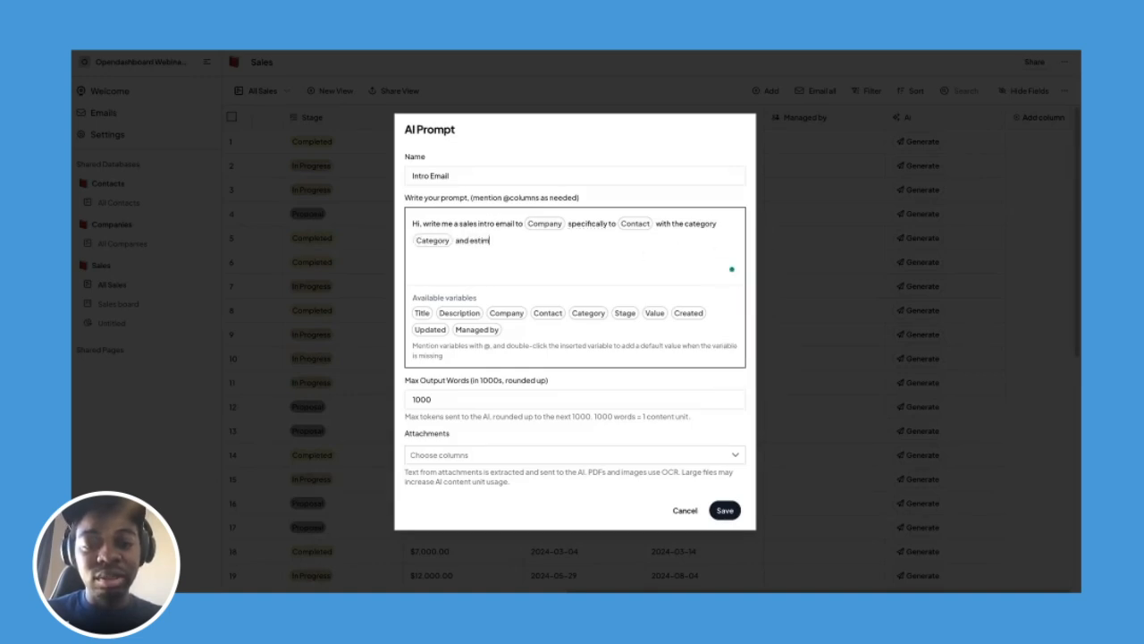
text(ated value @)
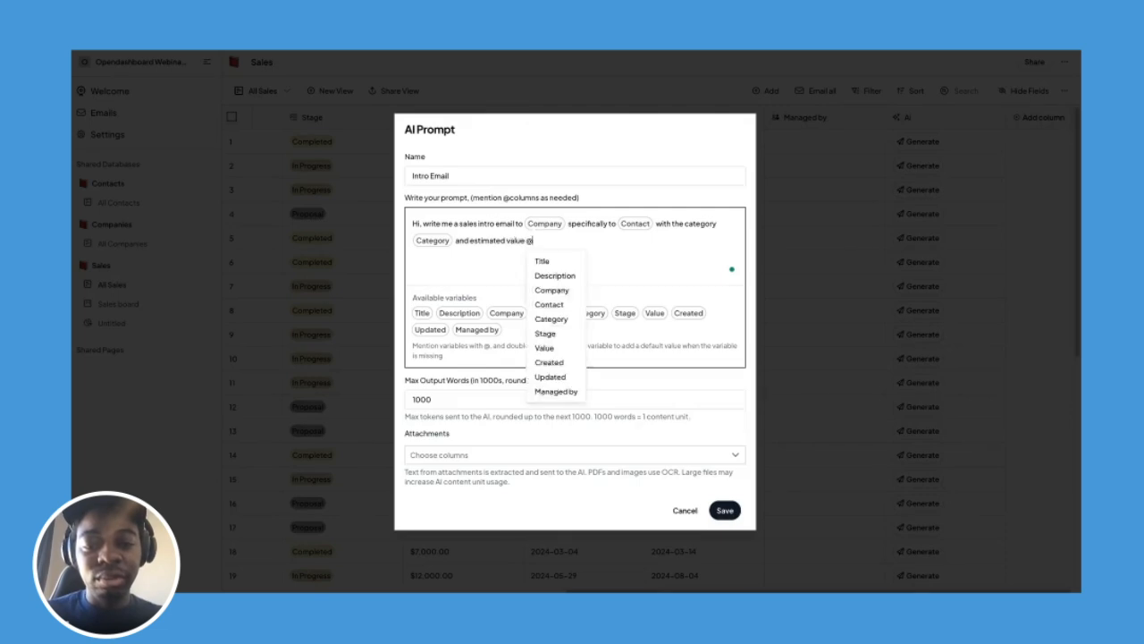
text(val)
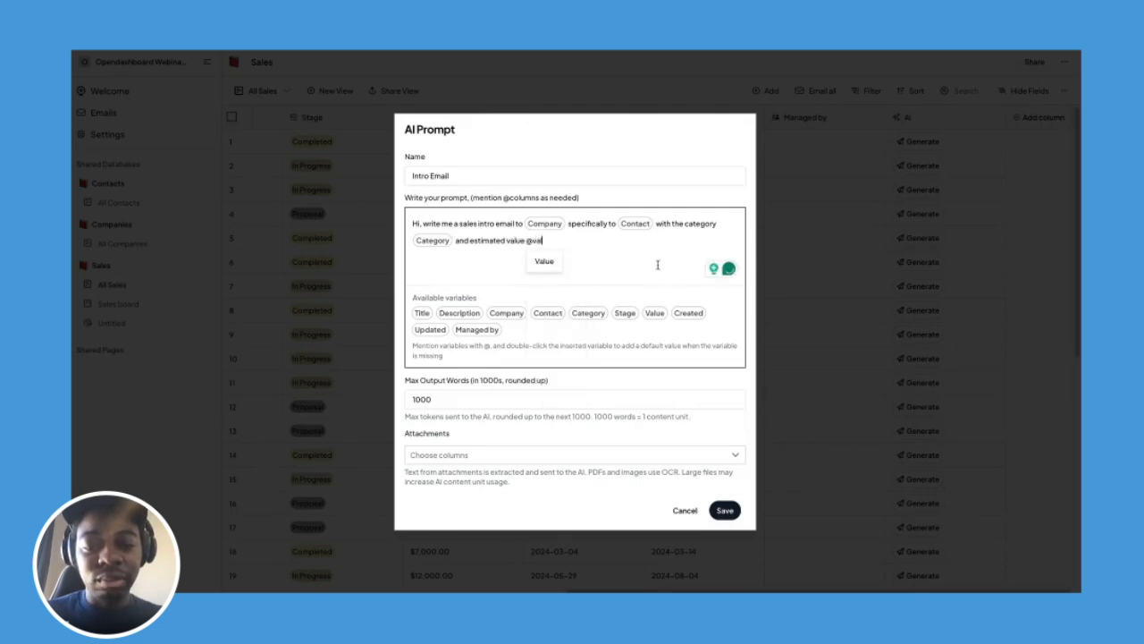
click(544, 261)
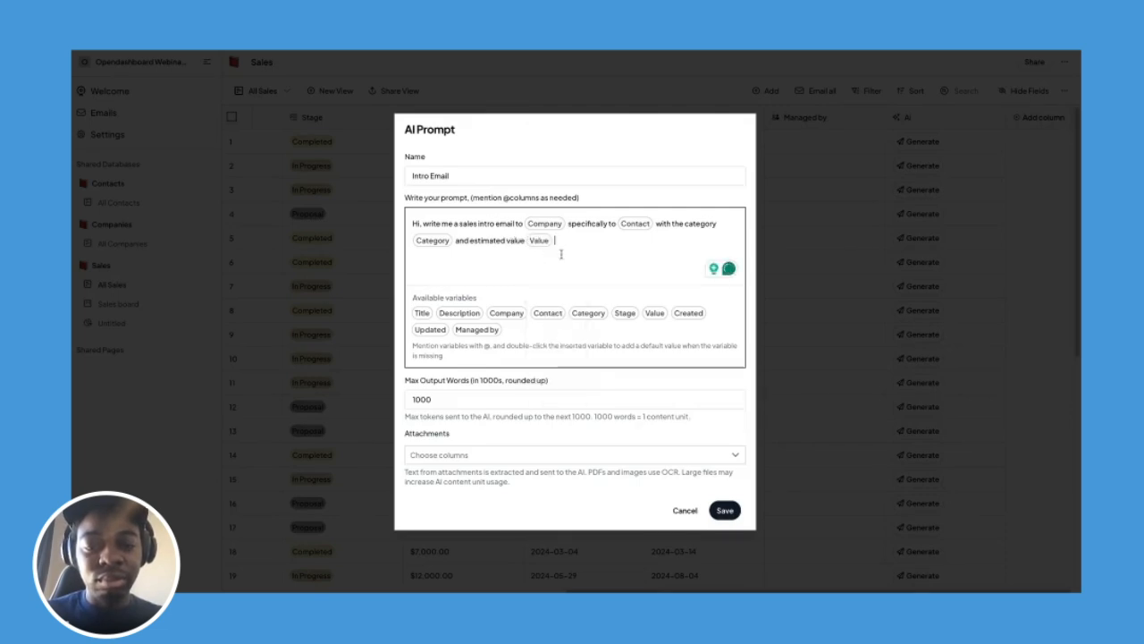
text(with @titl)
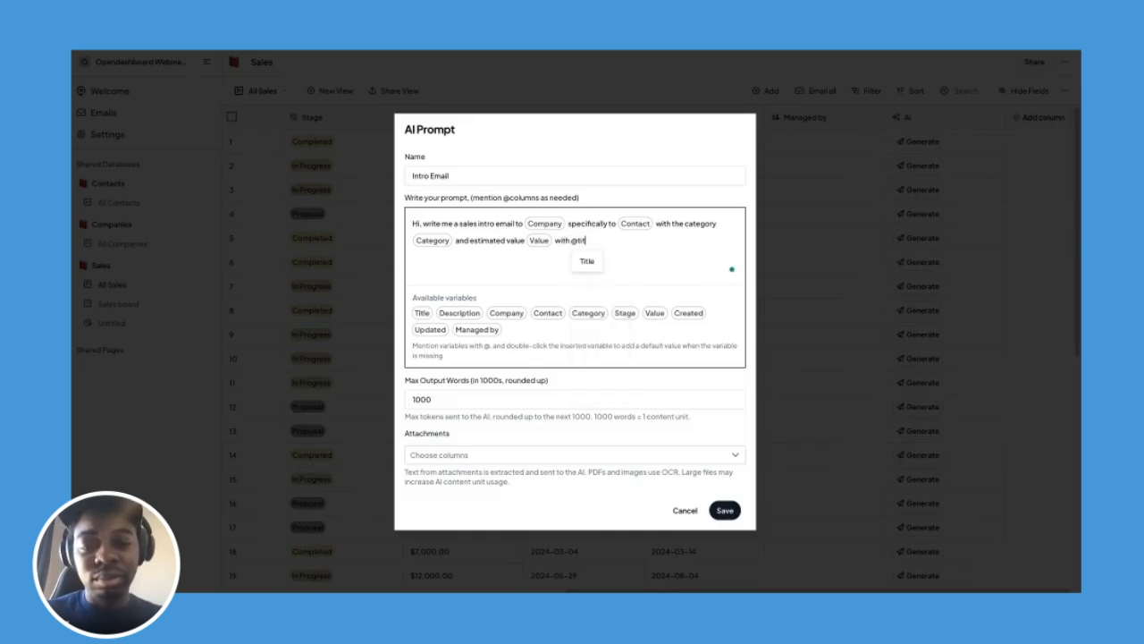
click(586, 261)
text(and a de)
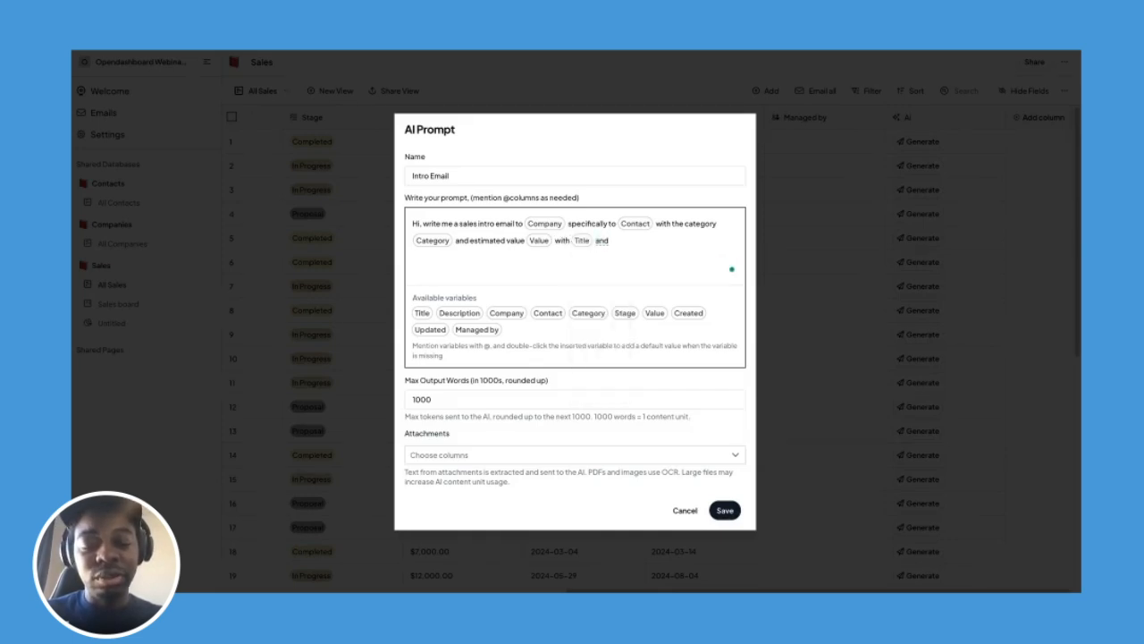
text(scr)
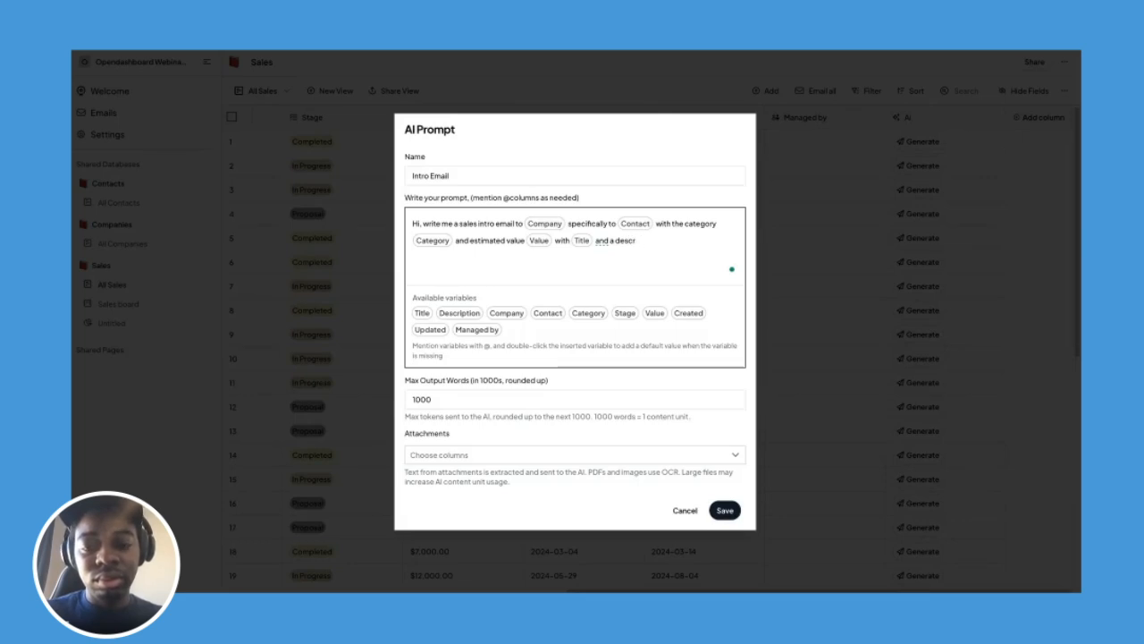
text(tioription @)
text(des)
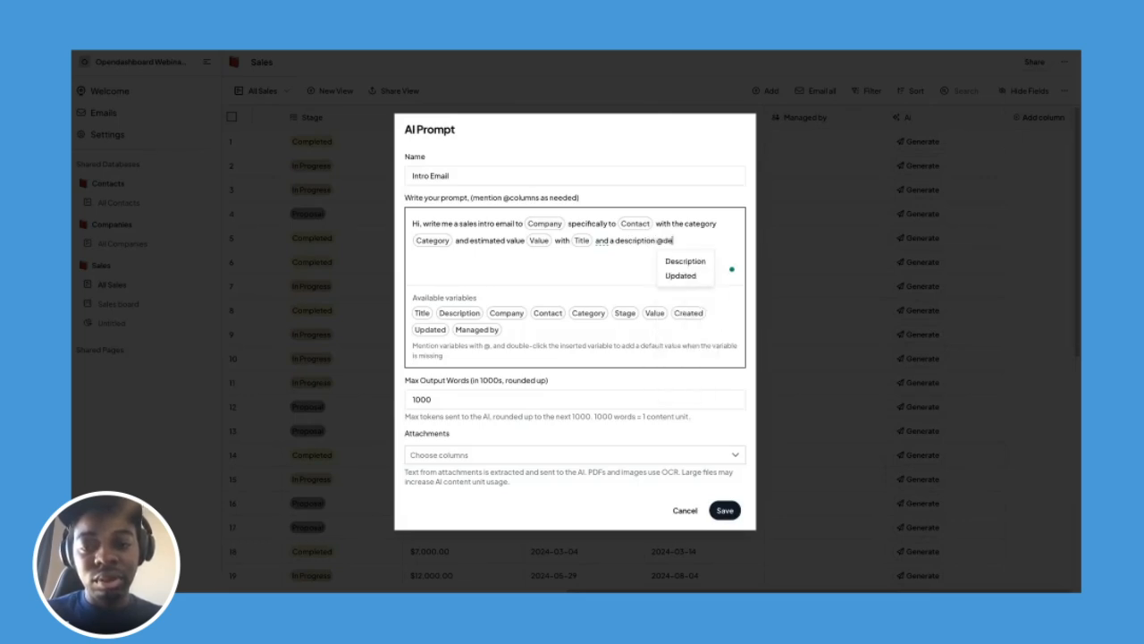
click(677, 260)
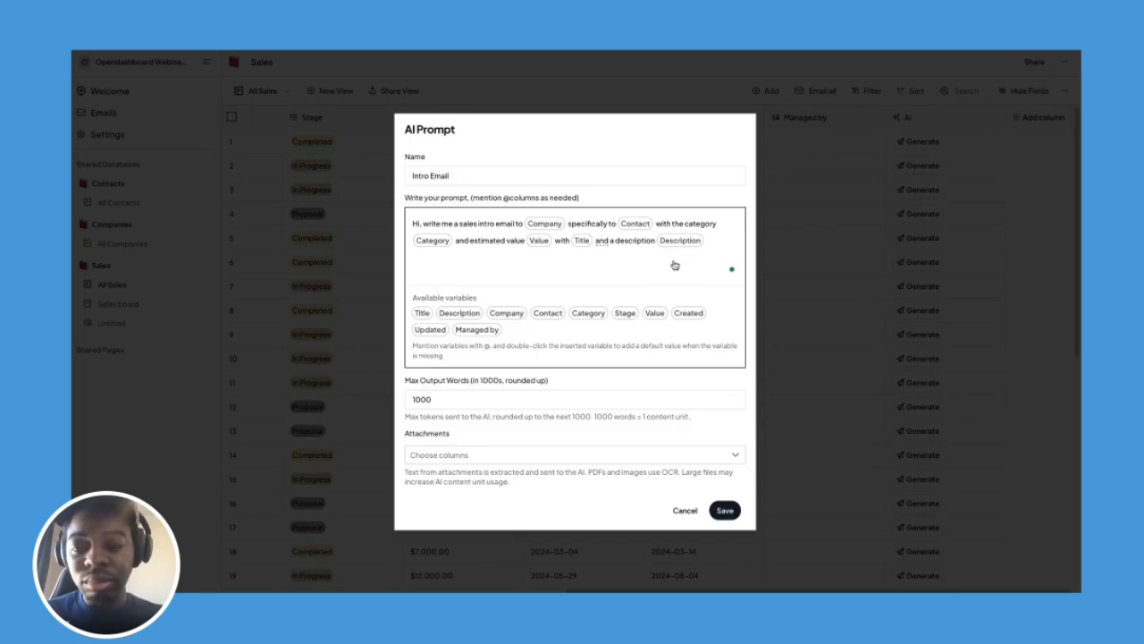
text(.)
Add a new line to the prompt: 'Make it concise, yet catchy'.
key(Return)
key(Return)
text(Ma)
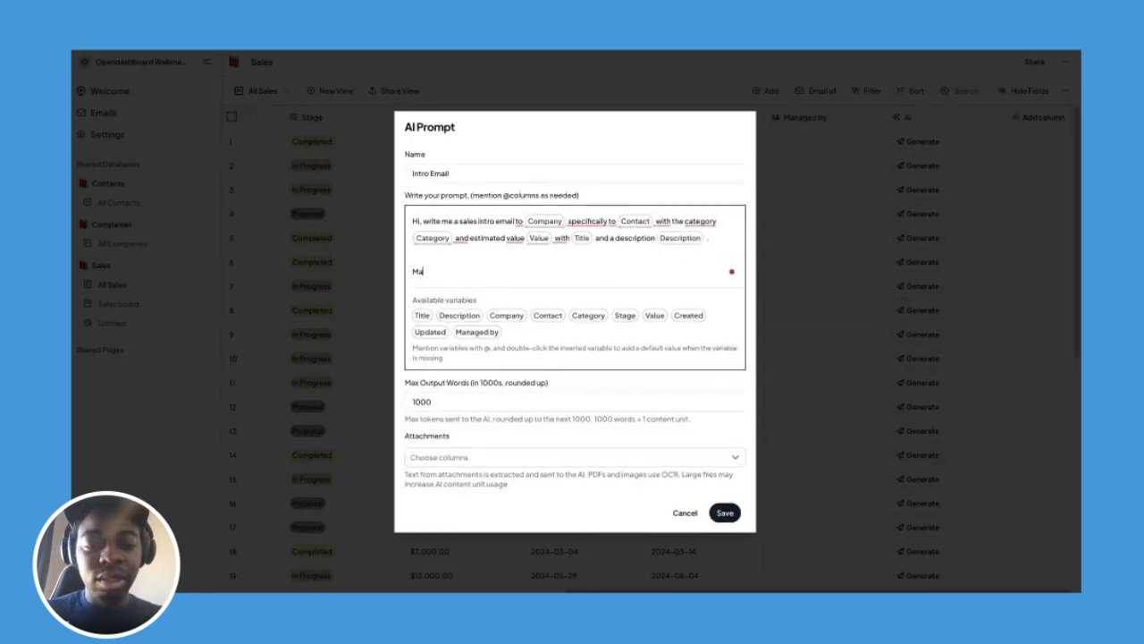
text(ke it con)
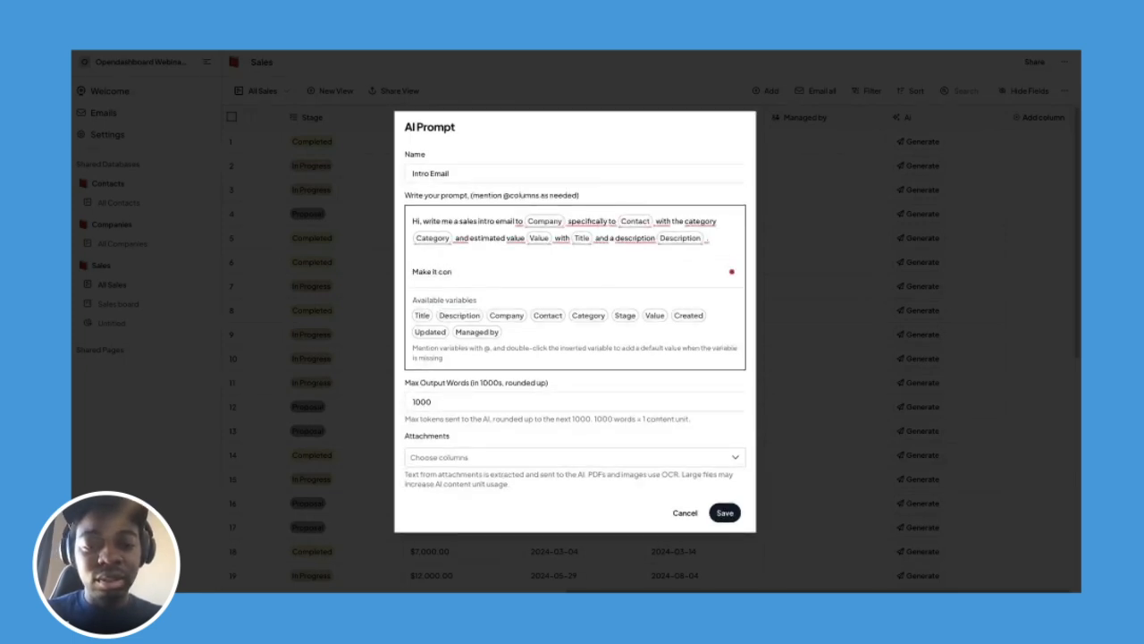
text(scise and)
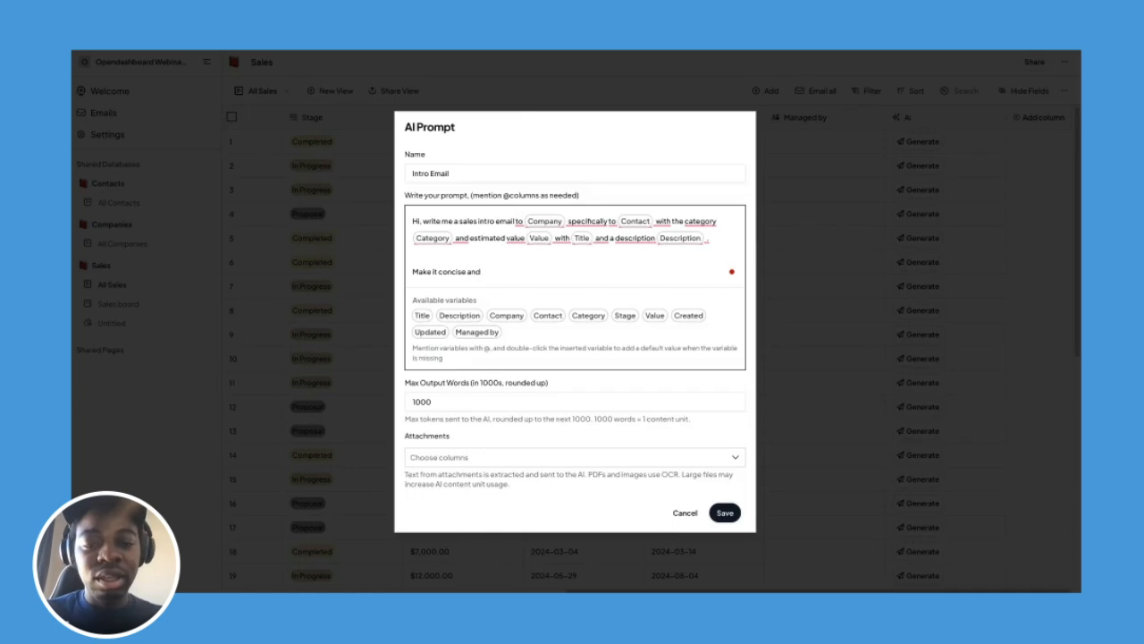
key(BackSpace)
key(BackSpace)
key(BackSpace)
key(BackSpace)
text(, yet catchy.)
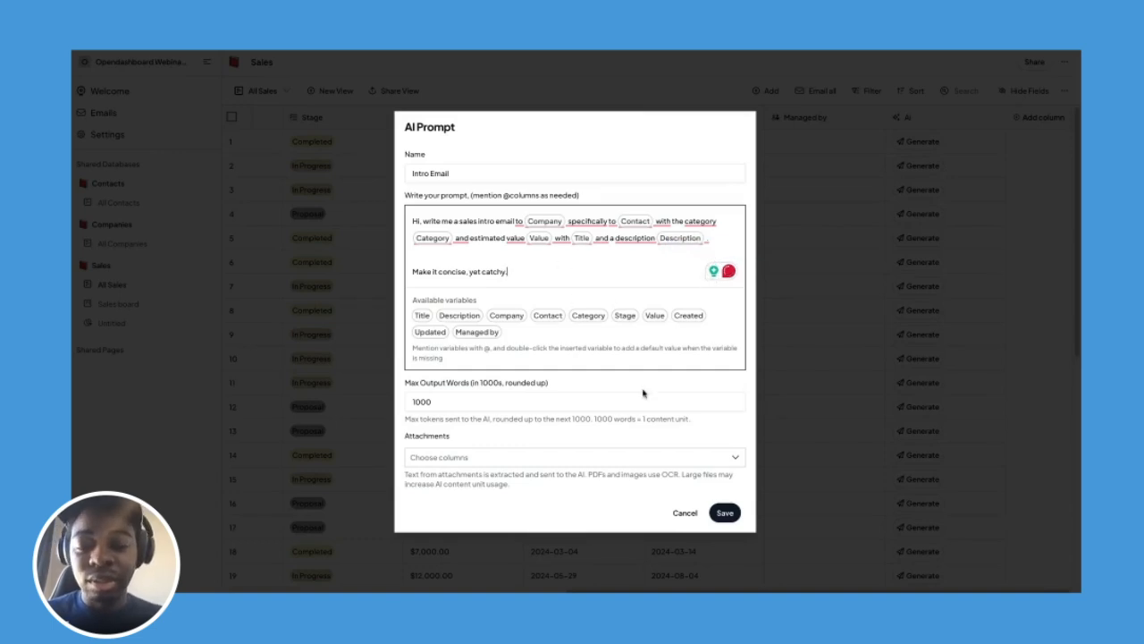
Save the prompt and generate row 1's email, 'Elevate Your Online Retail with Our E-commerce Solutions'.
click(725, 512)
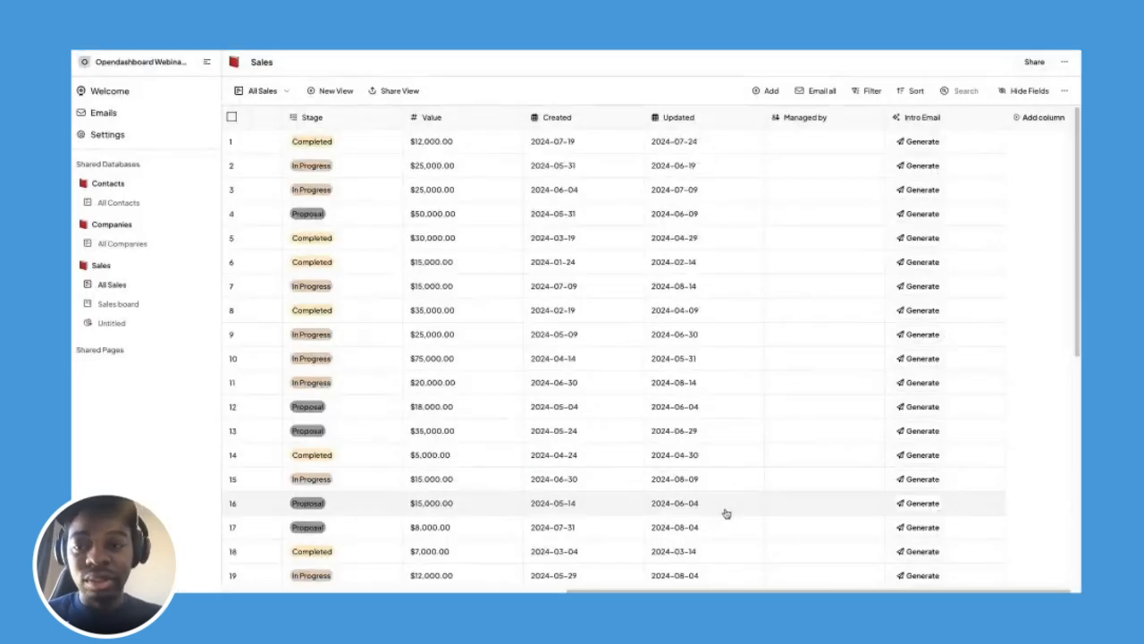
click(907, 143)
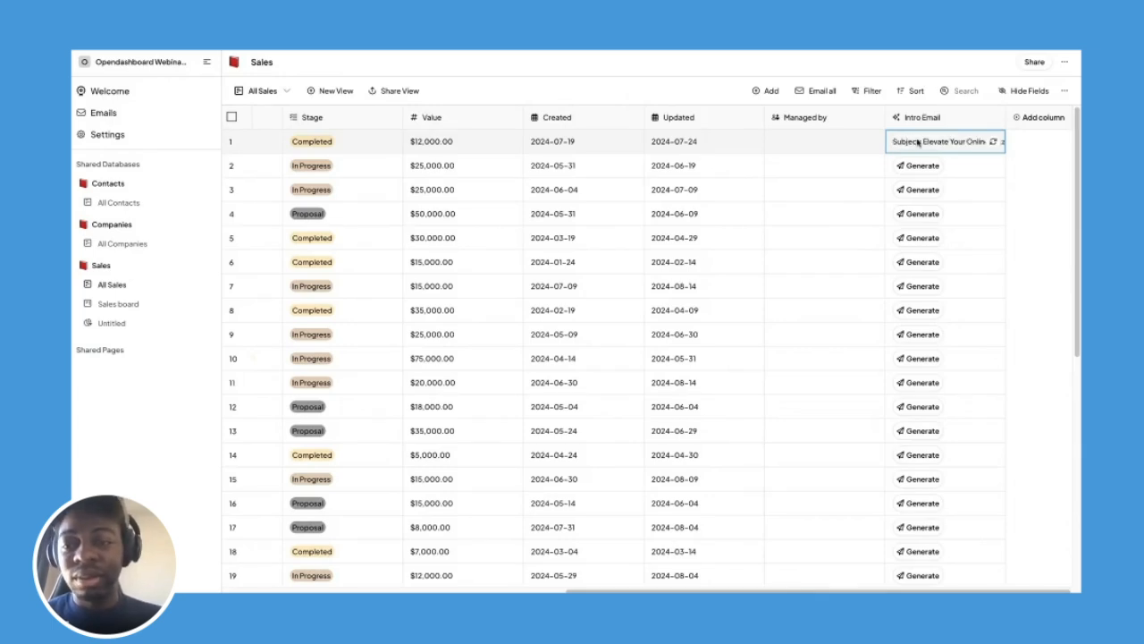
double_click(918, 143)
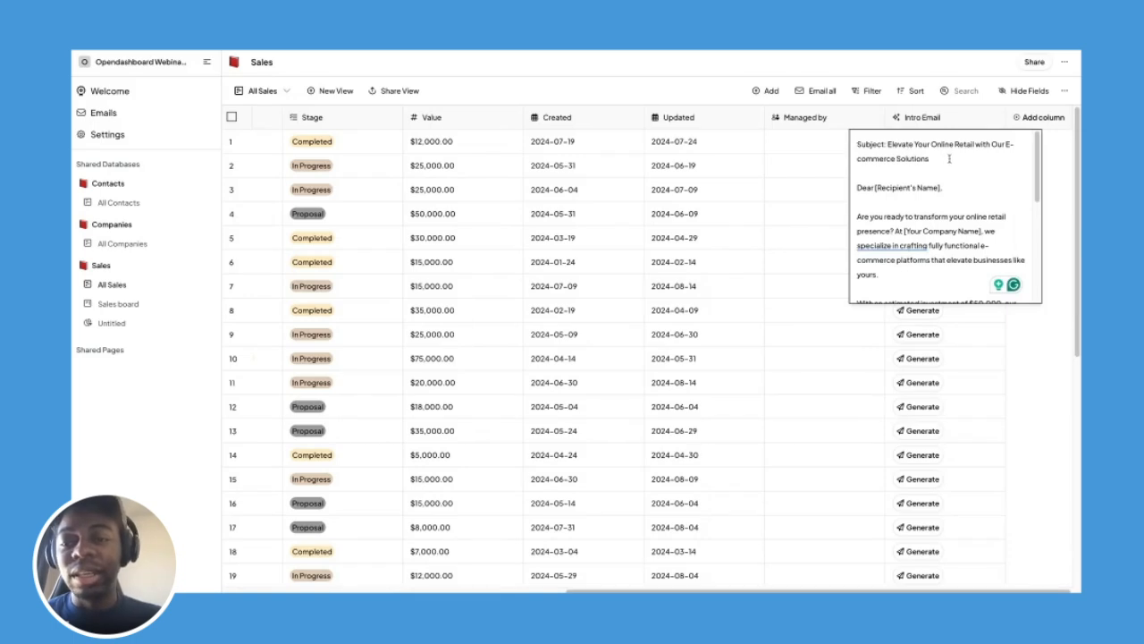
click(657, 97)
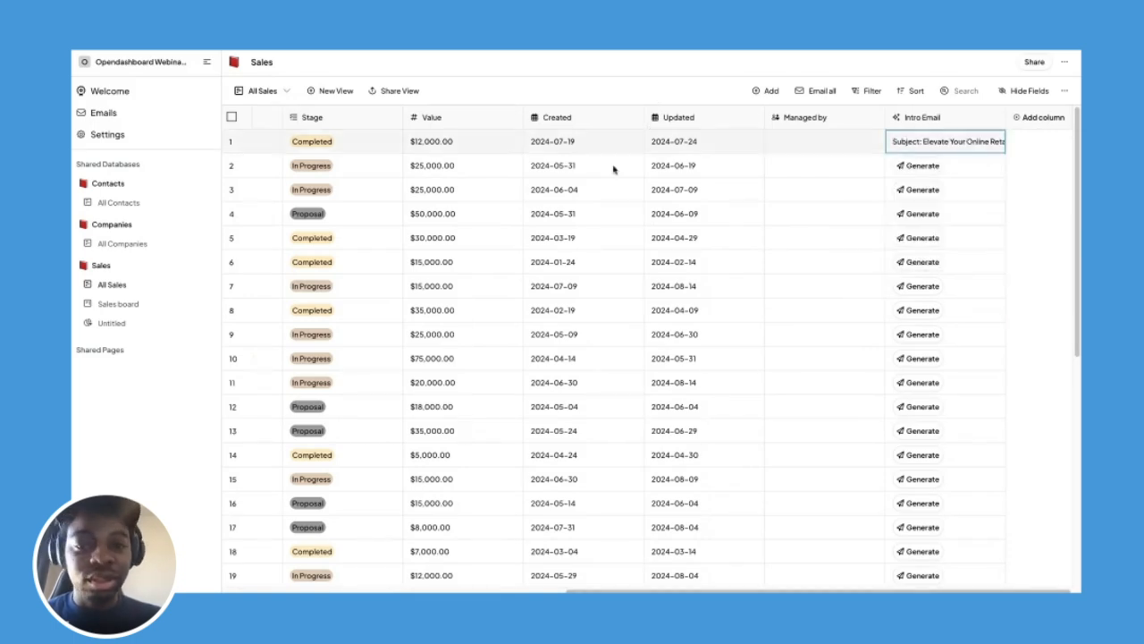
scroll(613, 169, left, 1)
scroll(613, 169, left, 10)
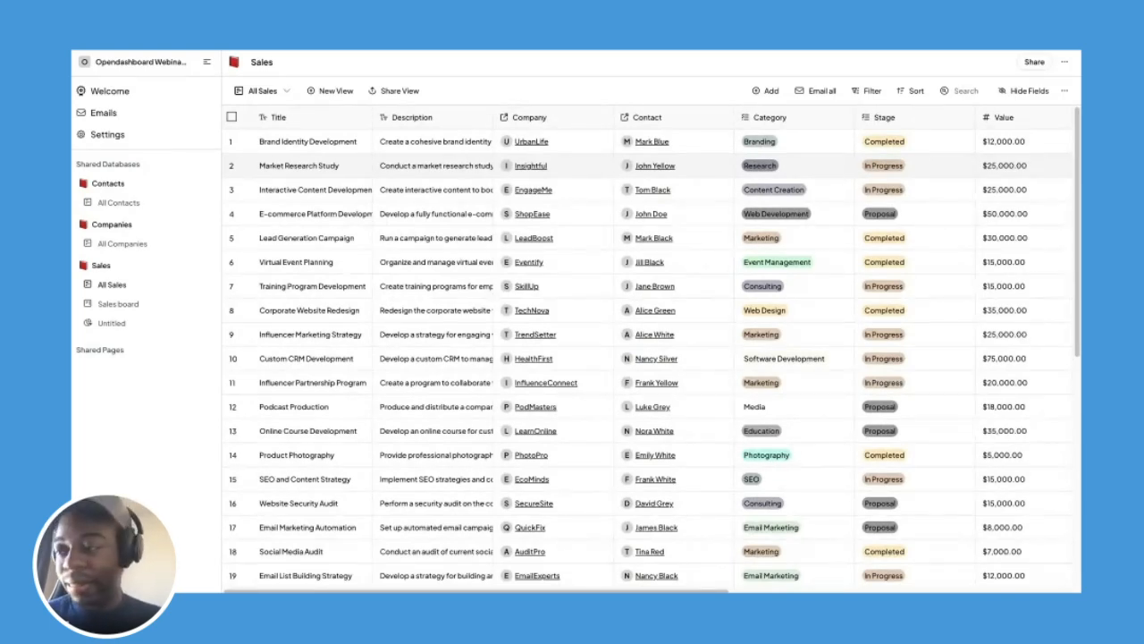
Review row 1's Brand Identity Development description and read its generated intro email in full.
double_click(454, 143)
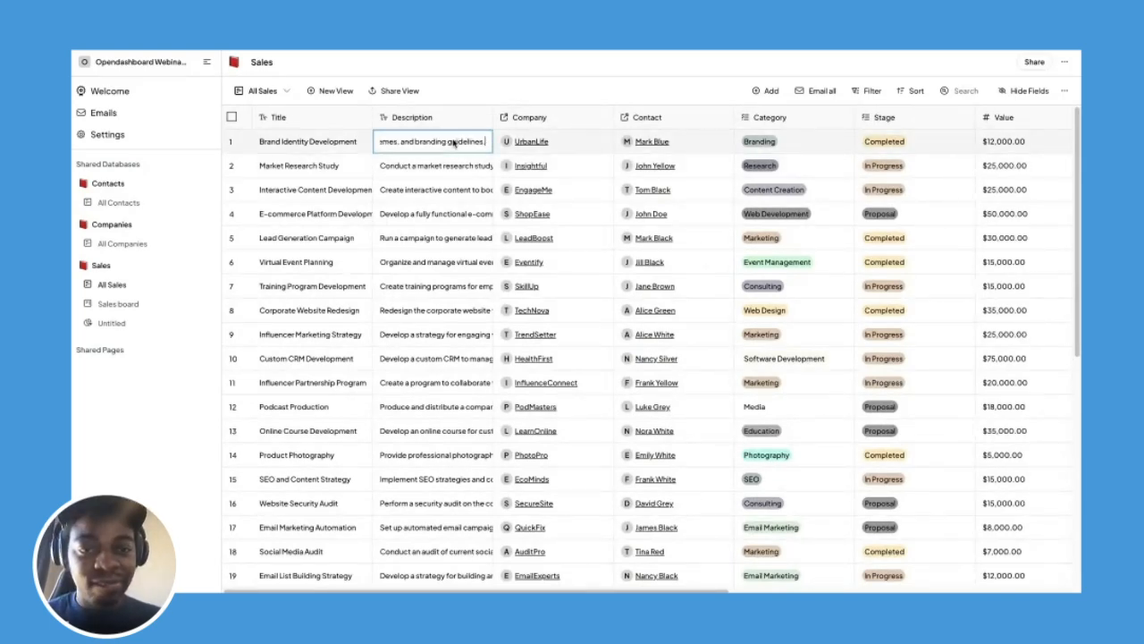
click(589, 152)
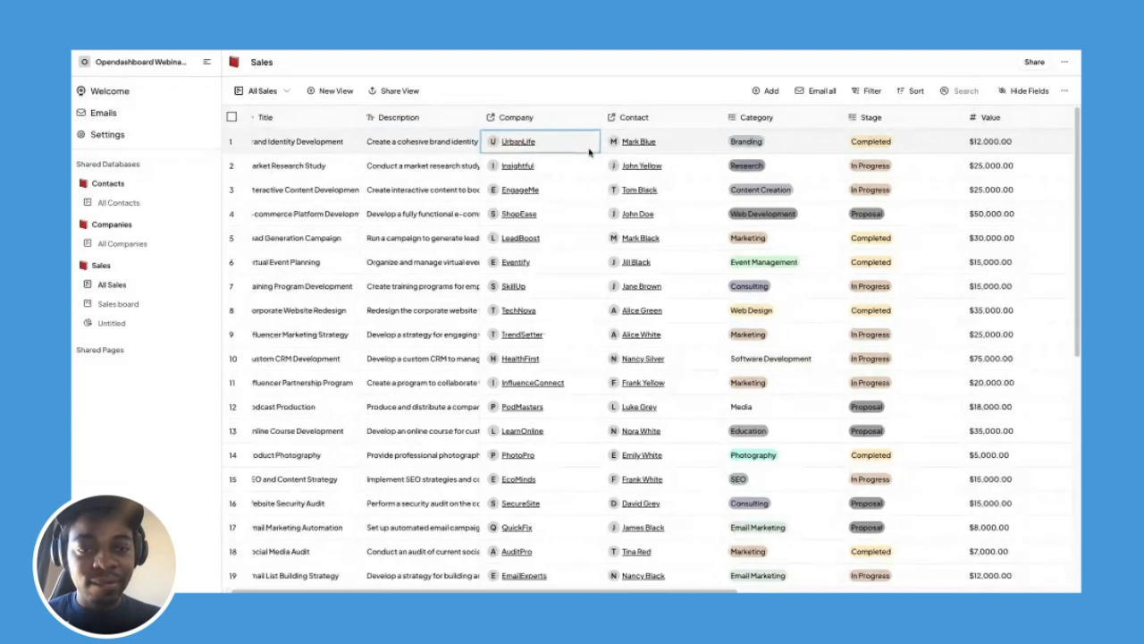
scroll(589, 152, right, 10)
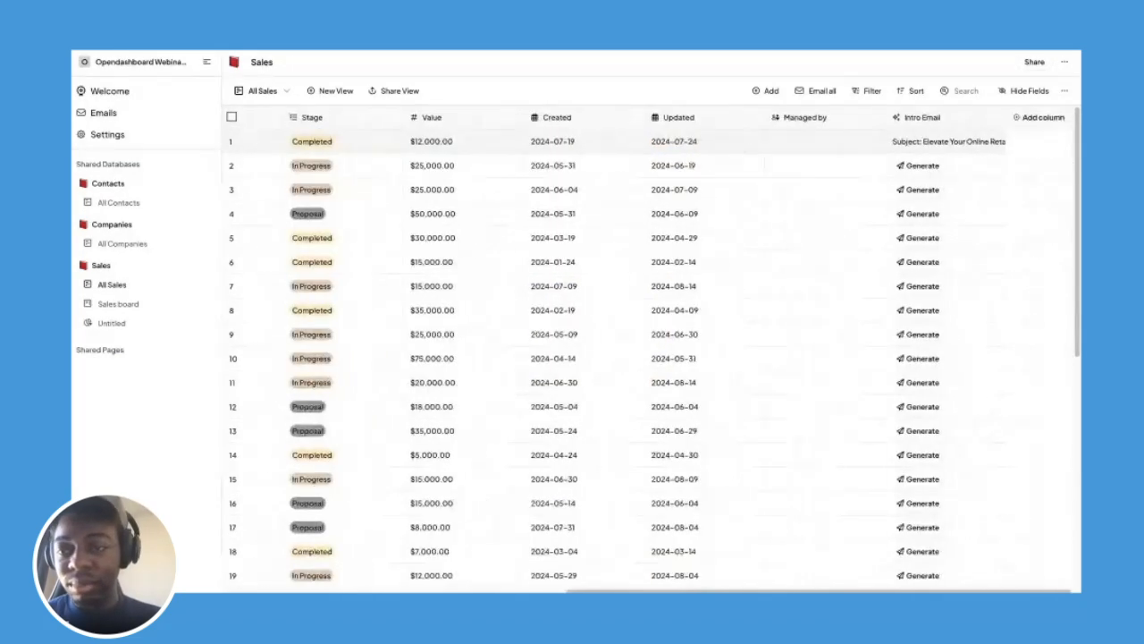
click(966, 145)
click(966, 145)
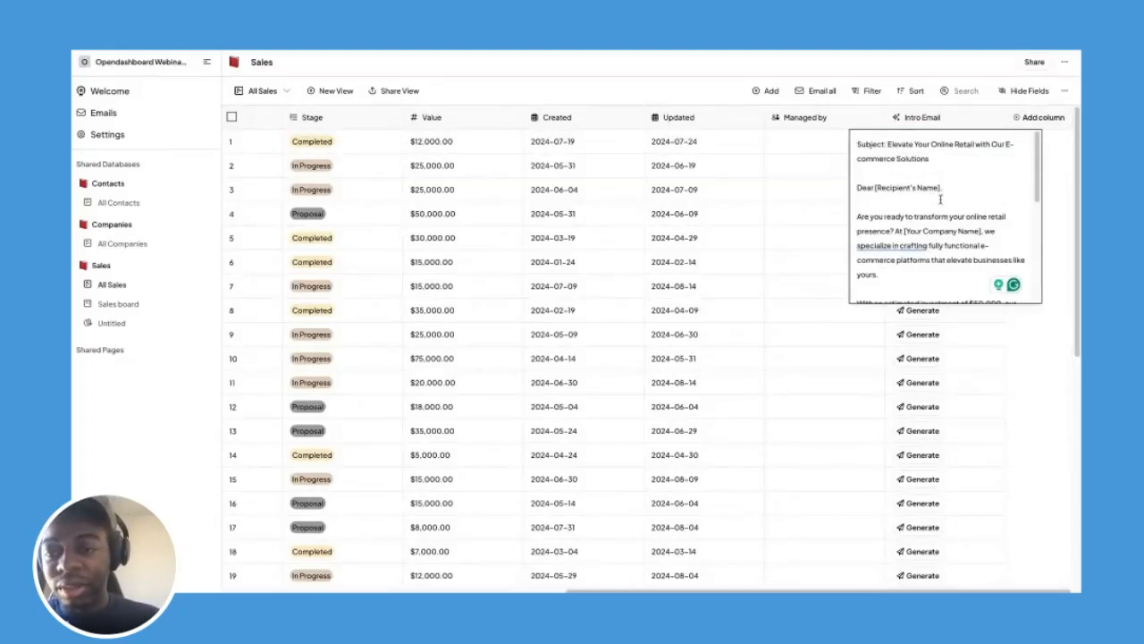
scroll(940, 199, down, 1)
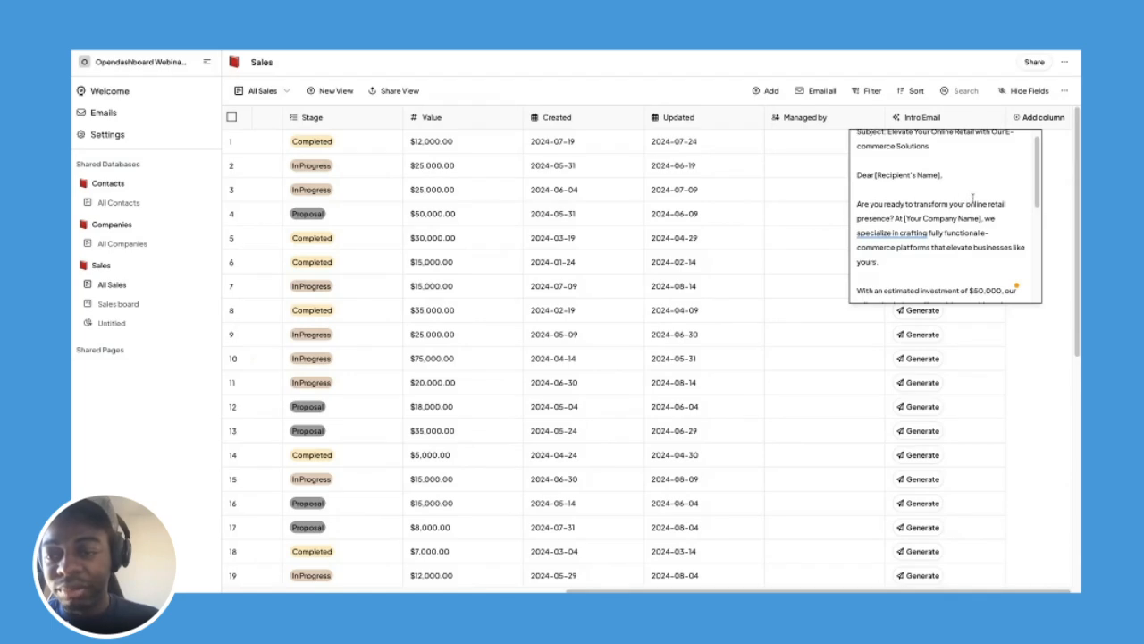
scroll(969, 202, down, 2)
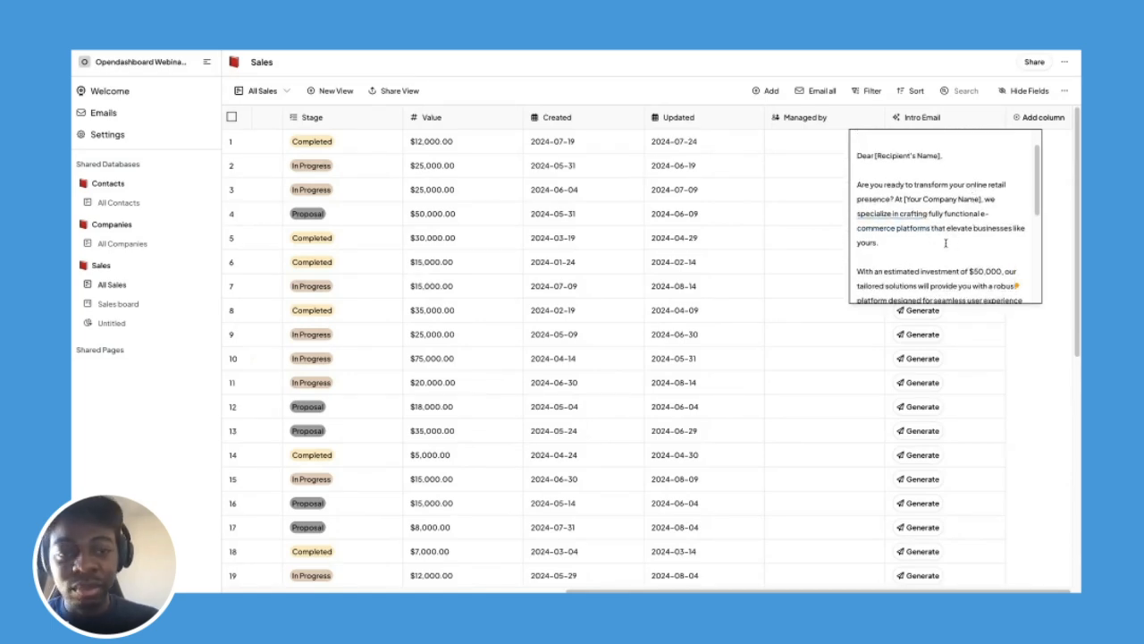
scroll(943, 239, down, 1)
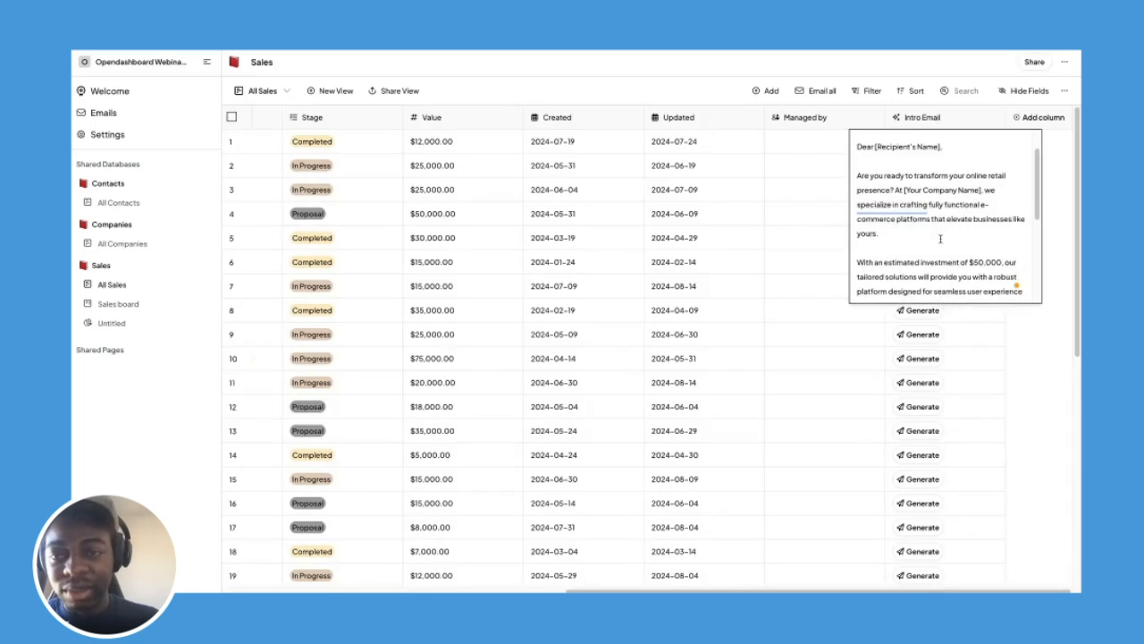
click(703, 87)
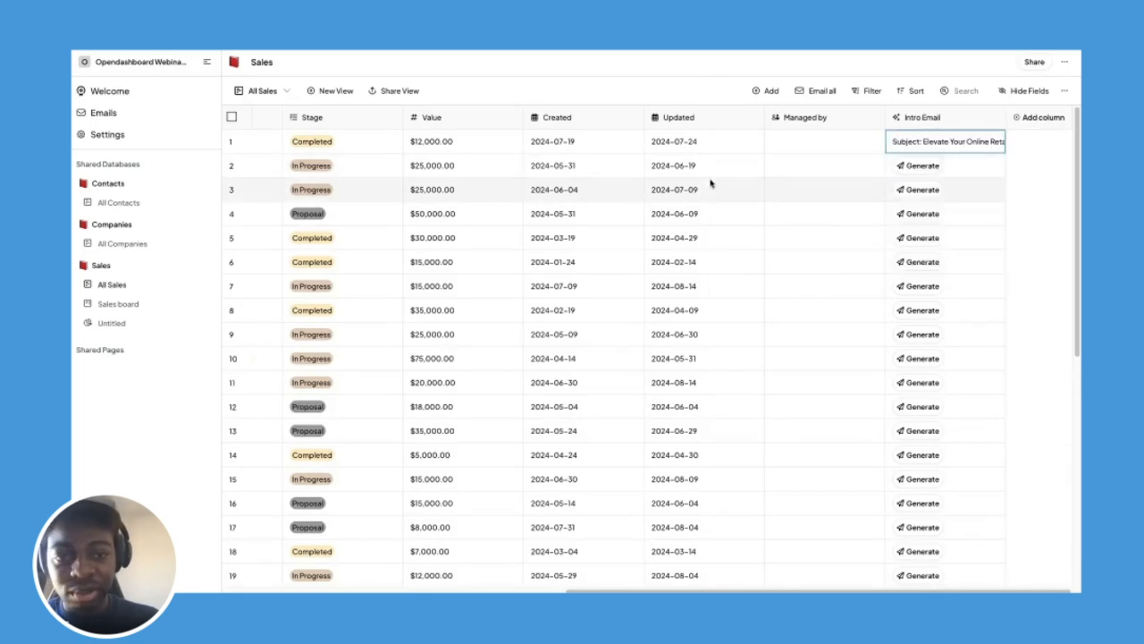
Regenerate row 1's email, now titled 'Revolutionize Your Online Presence with Our E-commerce Expertise'.
click(993, 145)
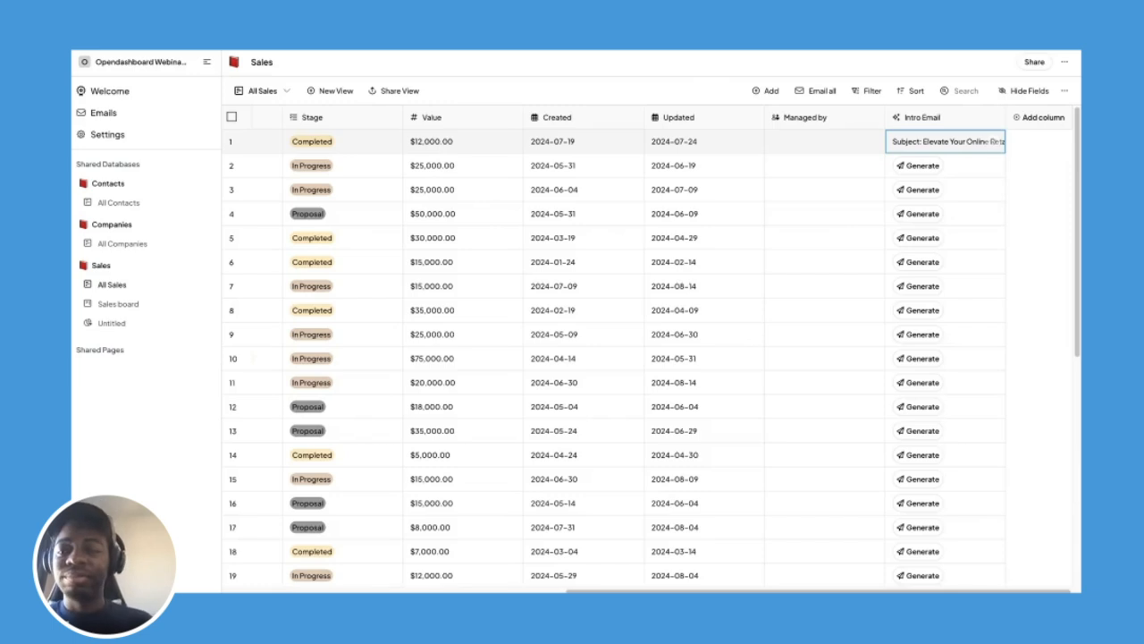
click(952, 143)
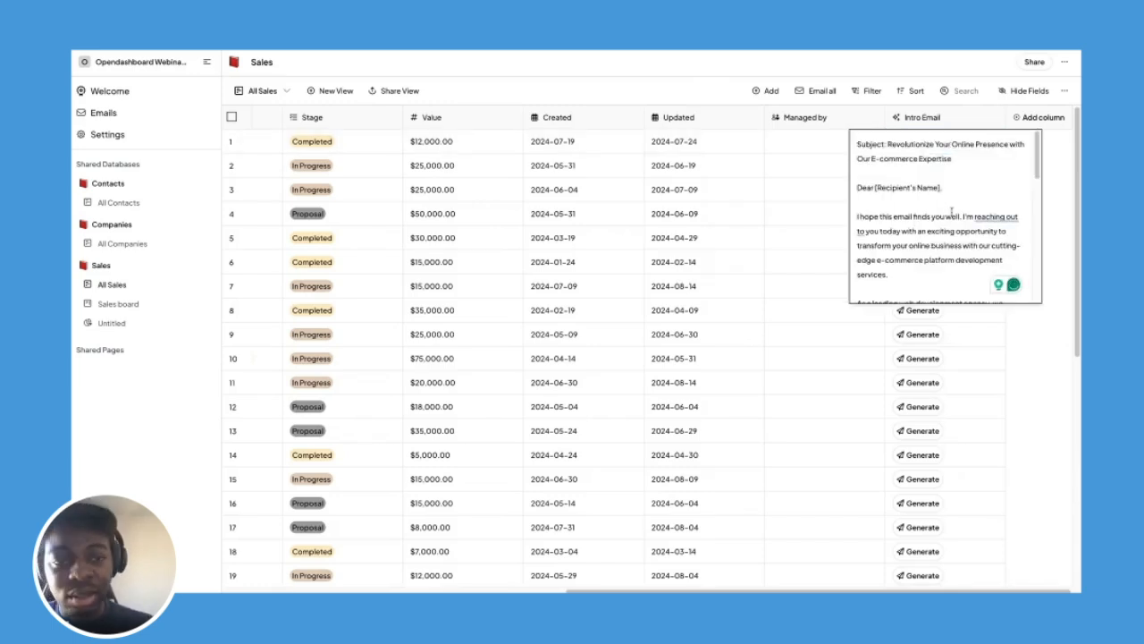
click(778, 238)
Generate row 2's intro email, 'Elevate Your Marketing with Our 6-Month Social Media Campaign'.
scroll(780, 238, left, 2)
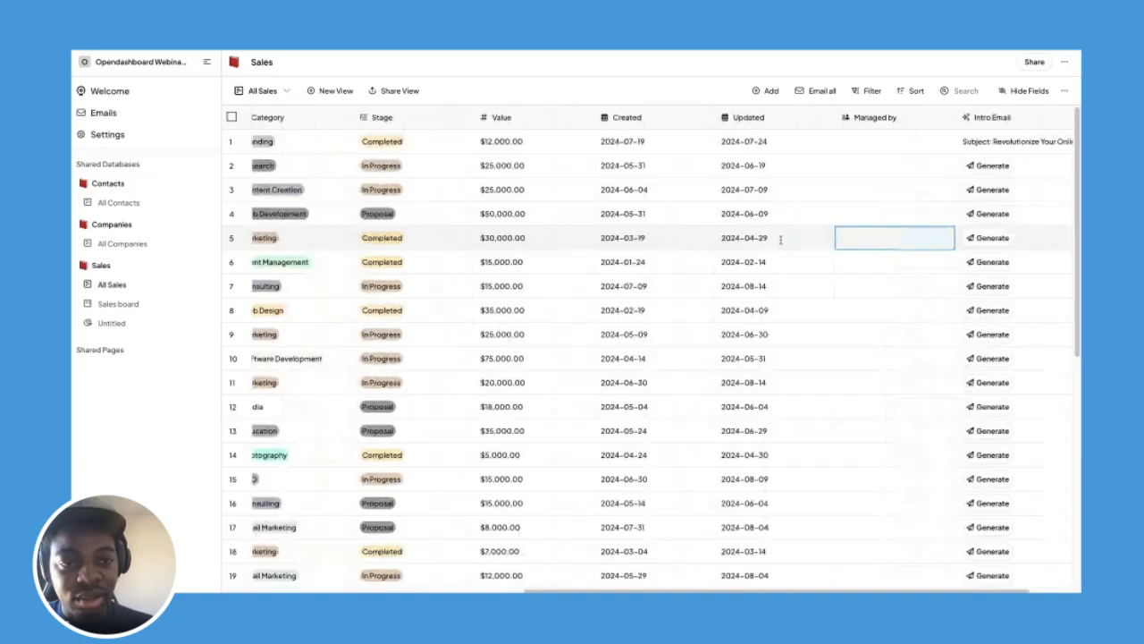
scroll(780, 238, left, 10)
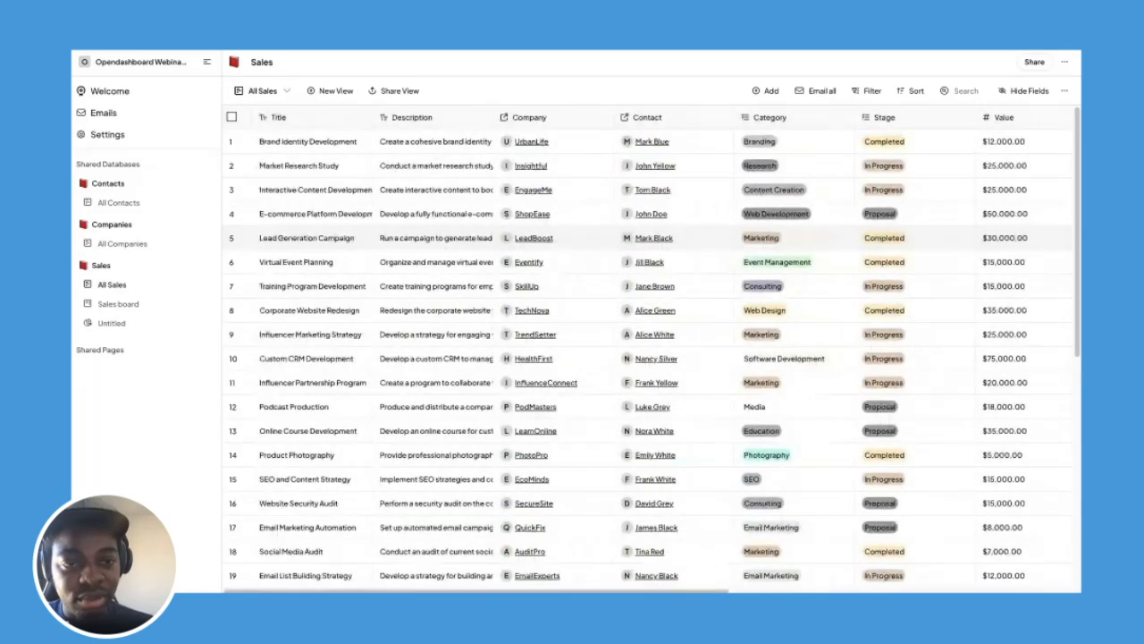
scroll(941, 186, right, 12)
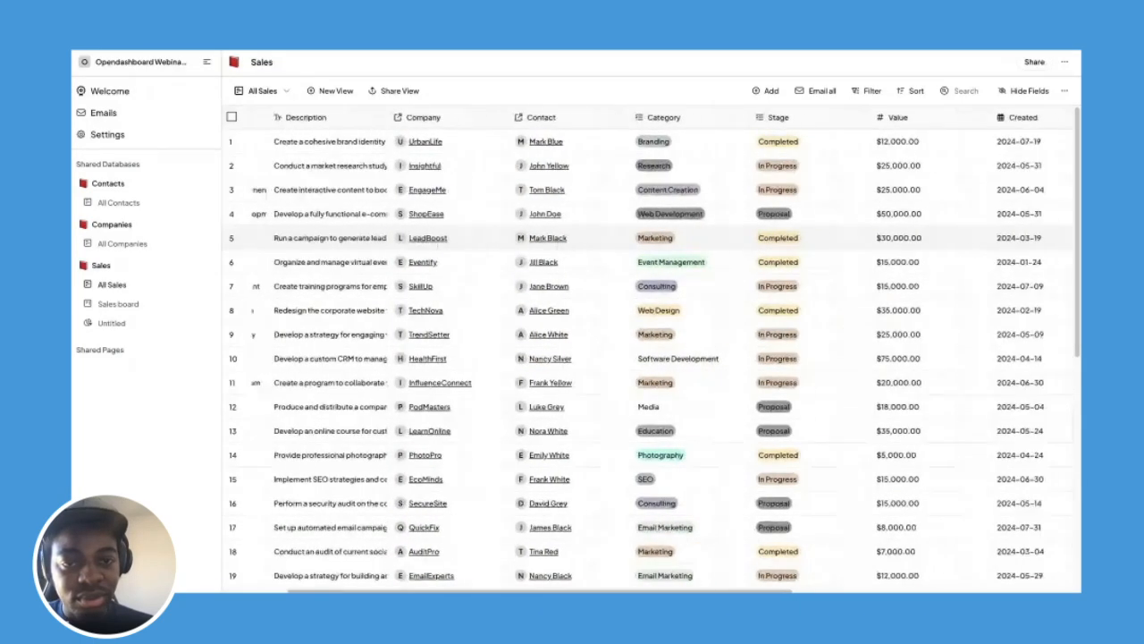
click(924, 167)
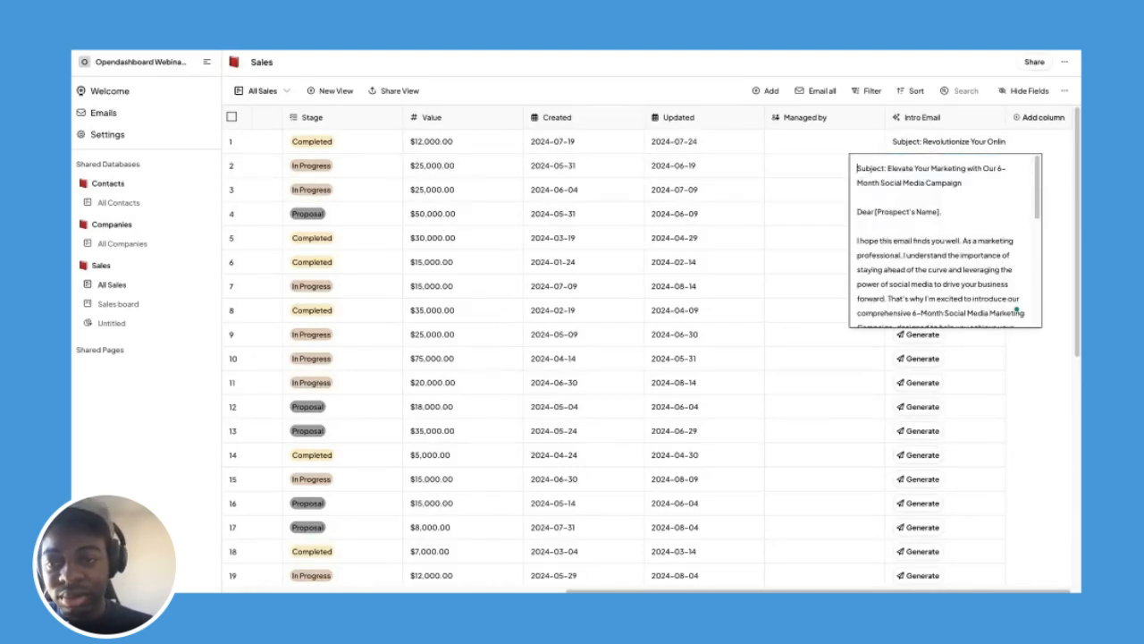
Expand row 2's 6-Month Social Media Campaign email, read it through, and close it.
click(756, 170)
scroll(756, 172, left, 10)
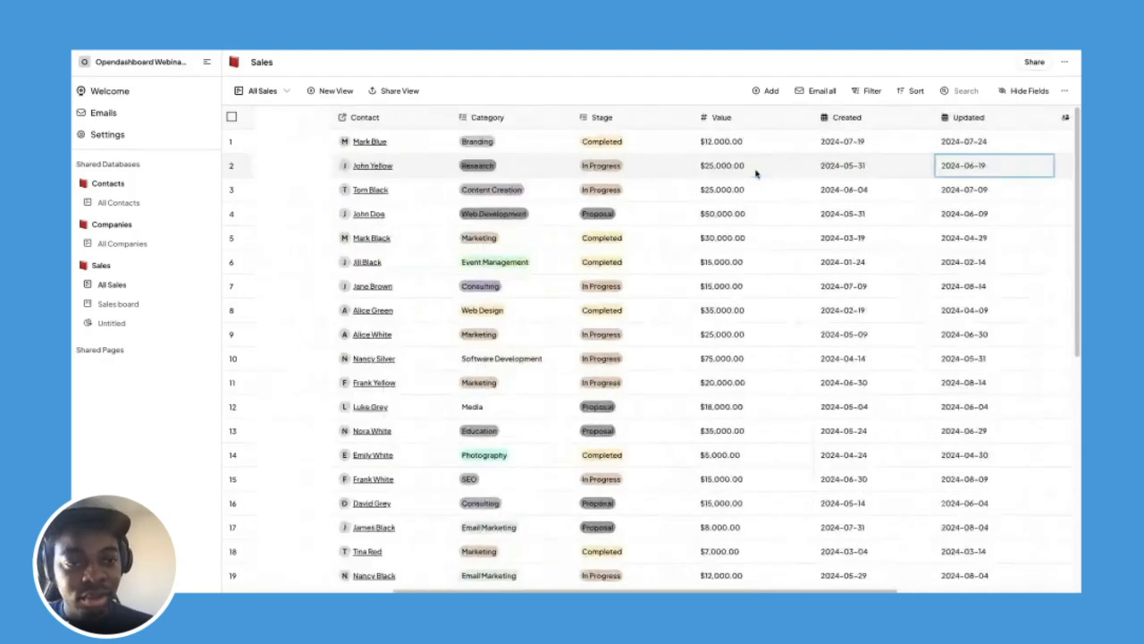
scroll(756, 174, left, 8)
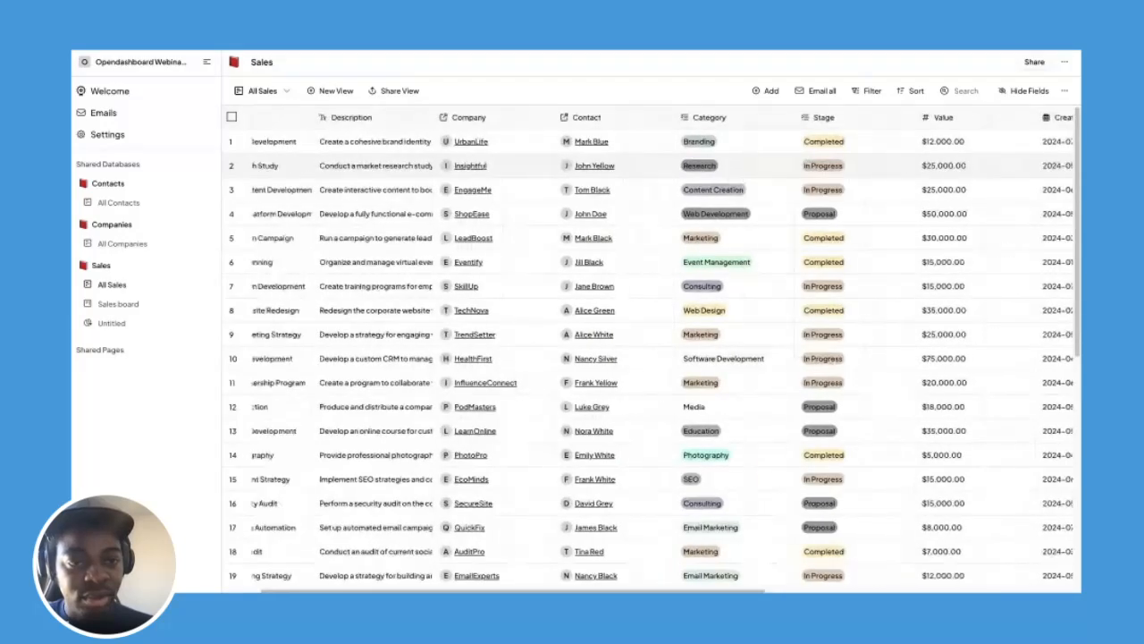
scroll(756, 175, right, 10)
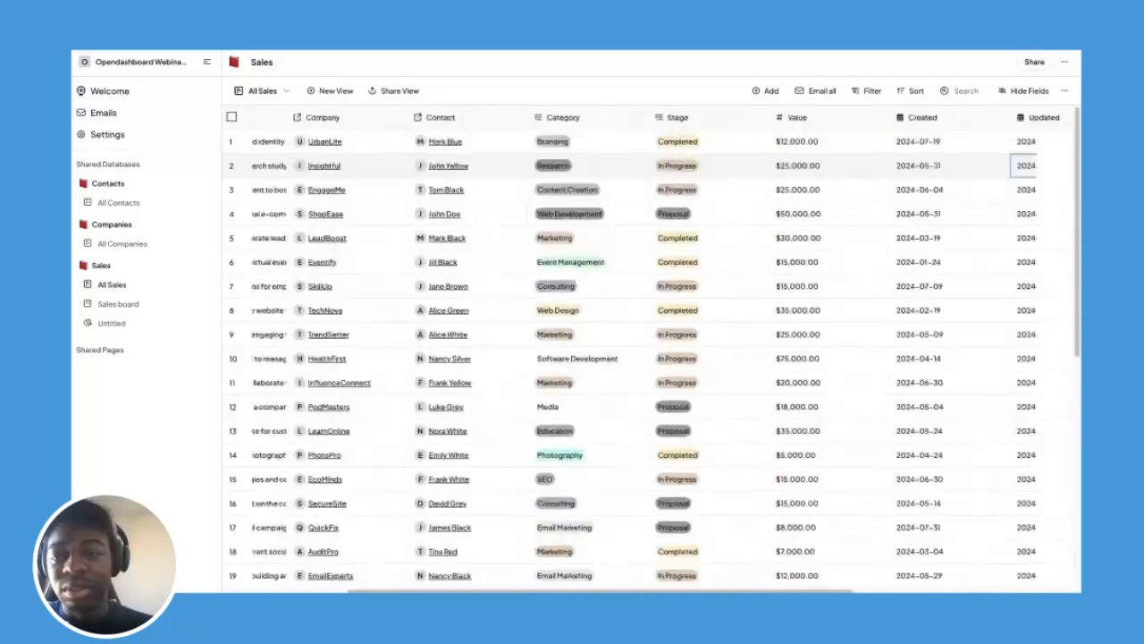
scroll(805, 174, right, 3)
click(927, 169)
click(930, 172)
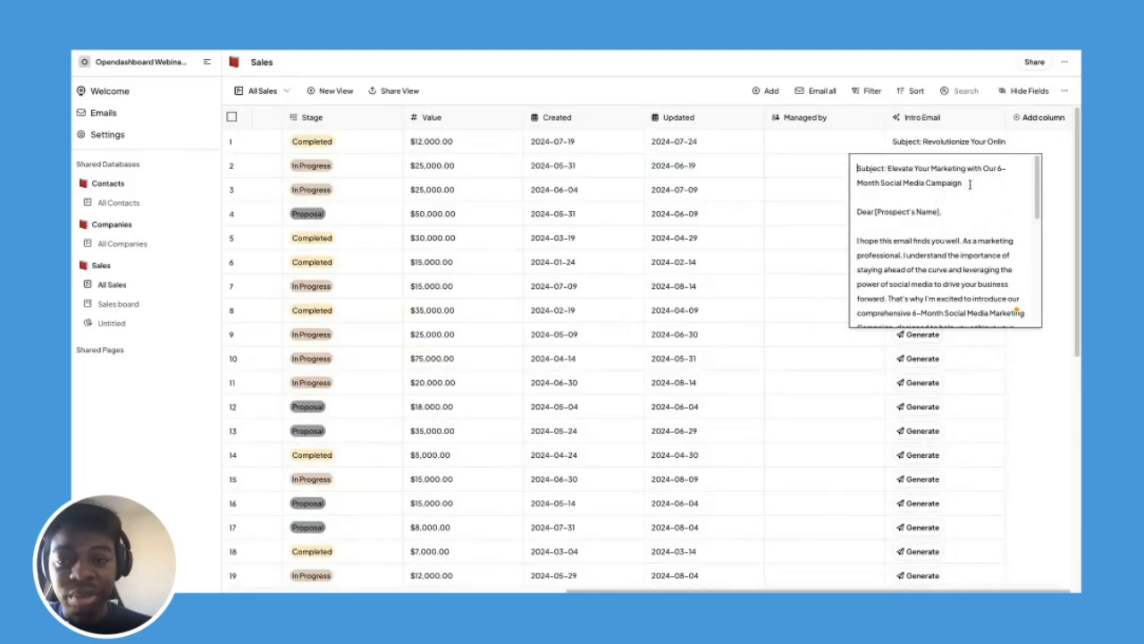
scroll(970, 183, down, 2)
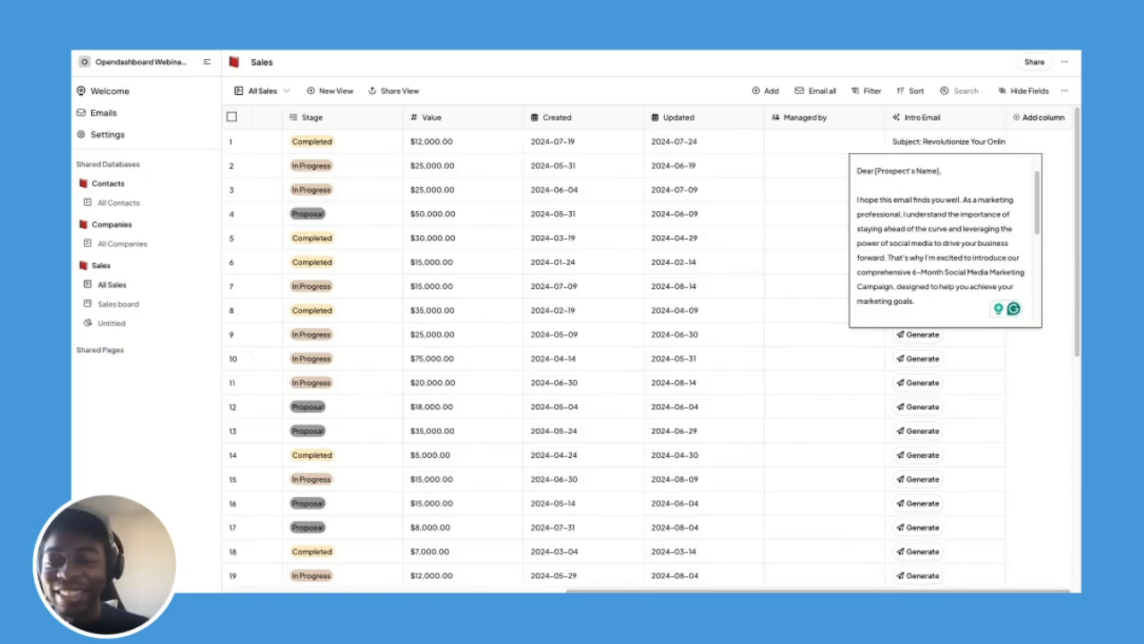
scroll(945, 240, down, 1)
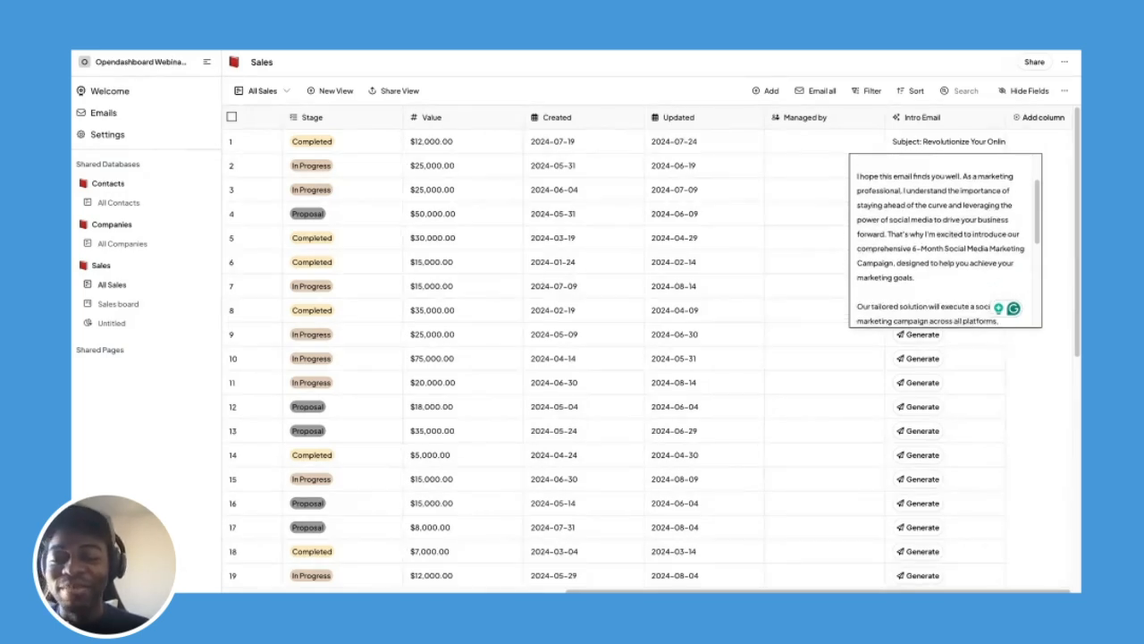
scroll(945, 240, down, 5)
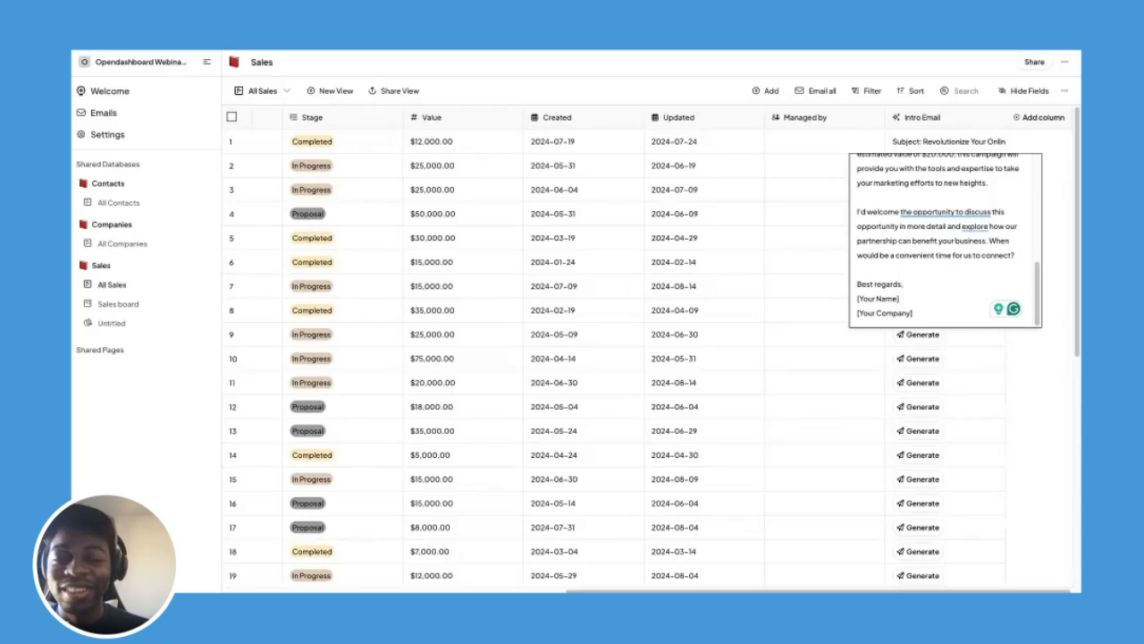
click(796, 172)
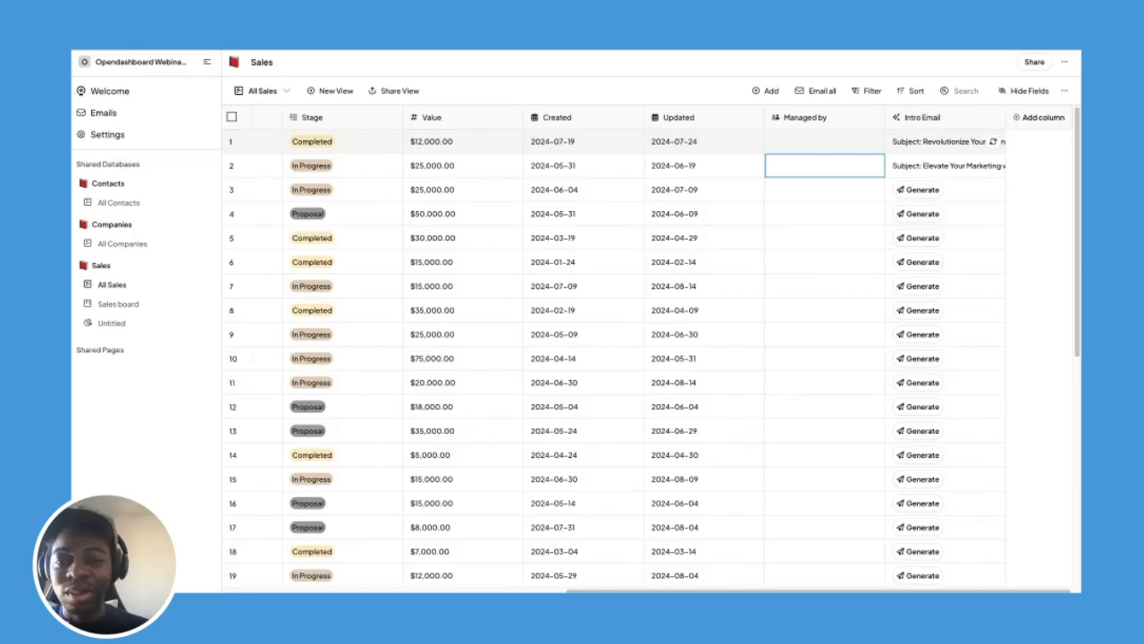
Return to the Sales board, where Brand Identity Development shows its intro email subject.
click(844, 126)
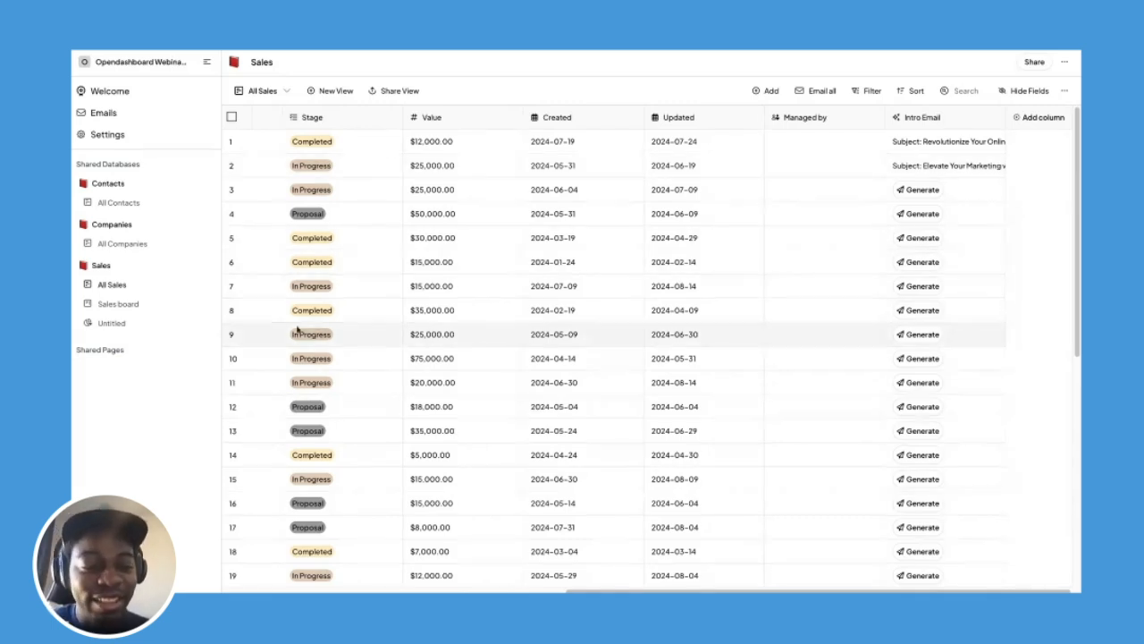
click(152, 312)
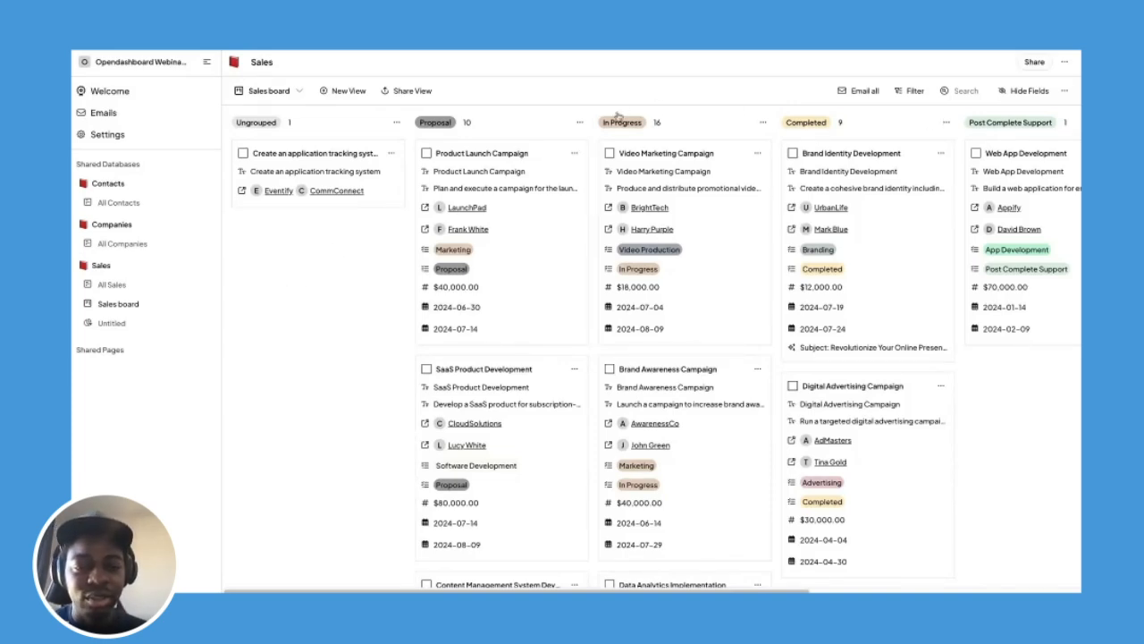
click(127, 287)
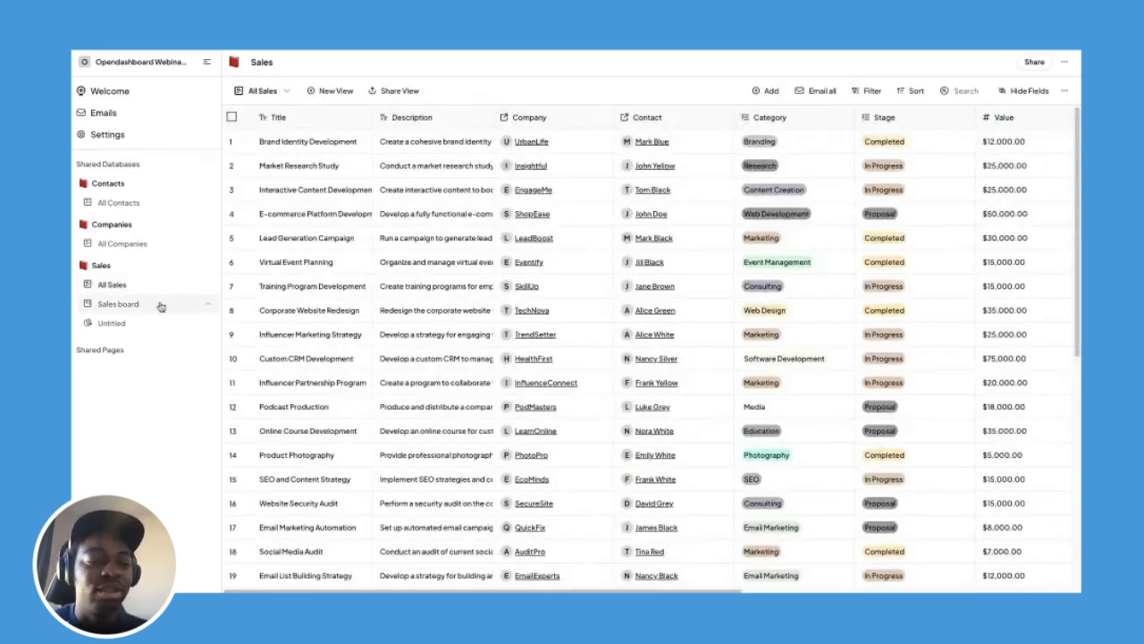
click(161, 305)
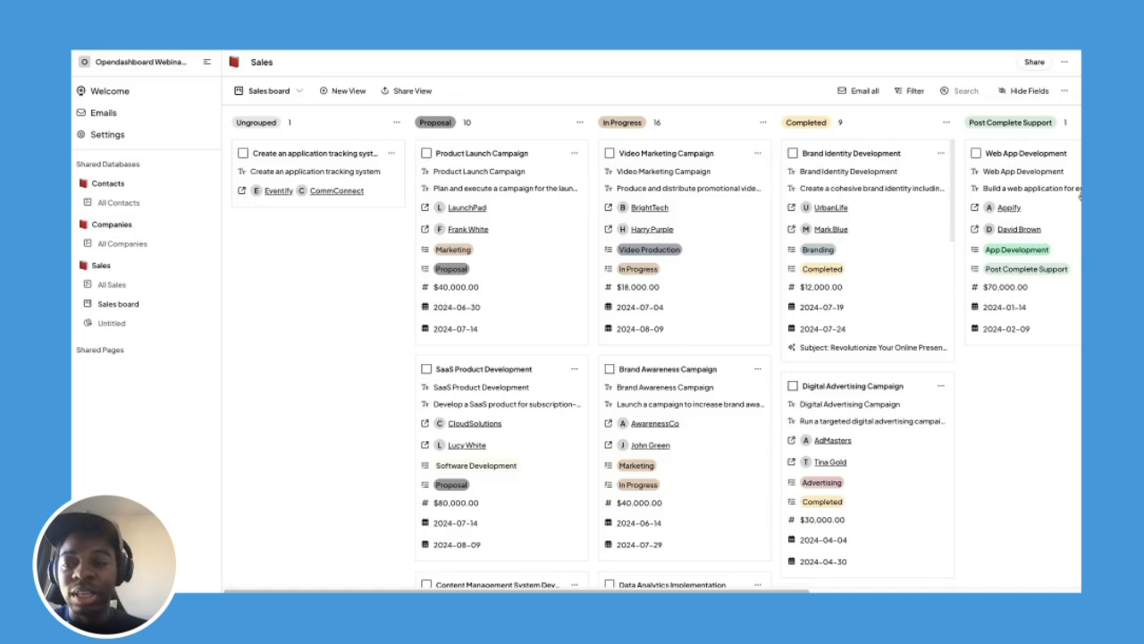
click(1064, 91)
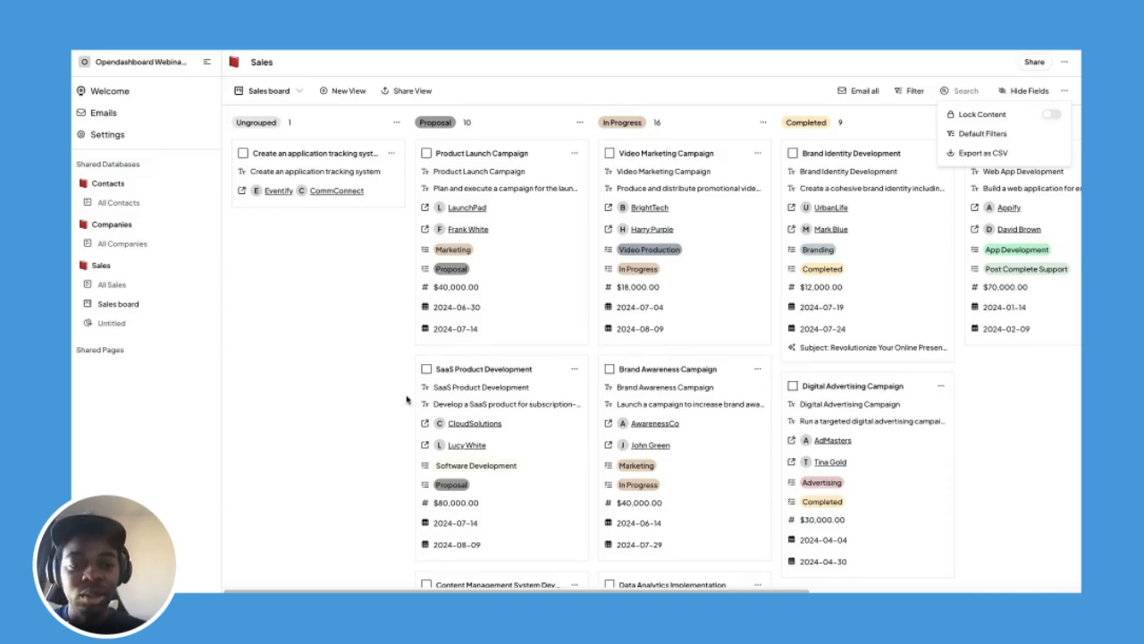
click(388, 378)
click(1064, 92)
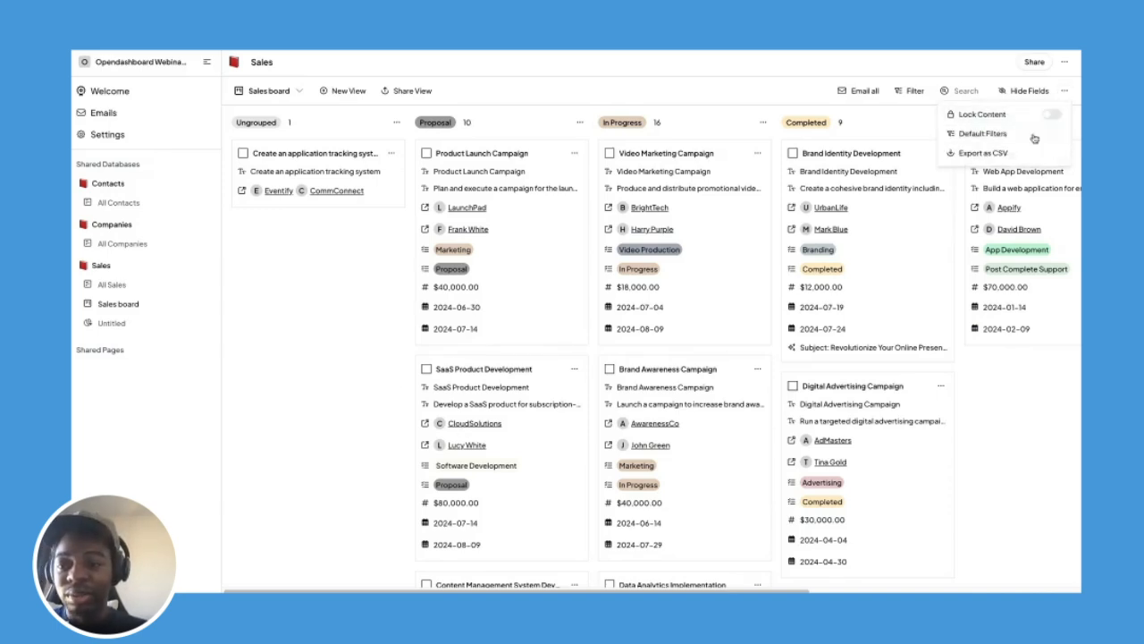
click(400, 344)
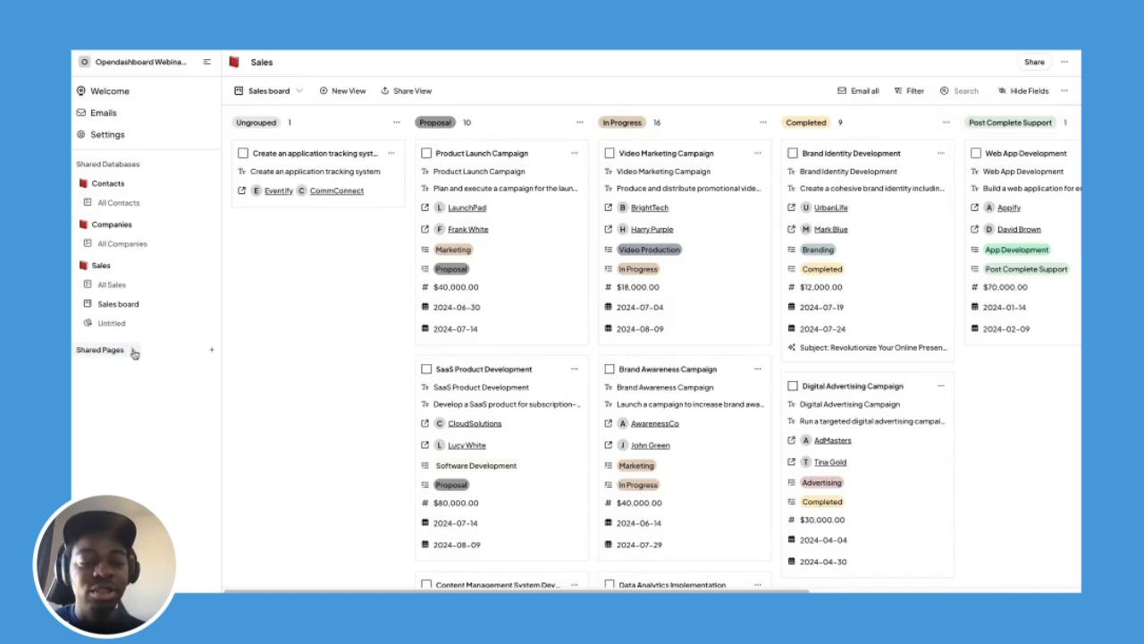
Add a shared page named 'My home', replacing the mistyped 'My tasjs'.
click(212, 351)
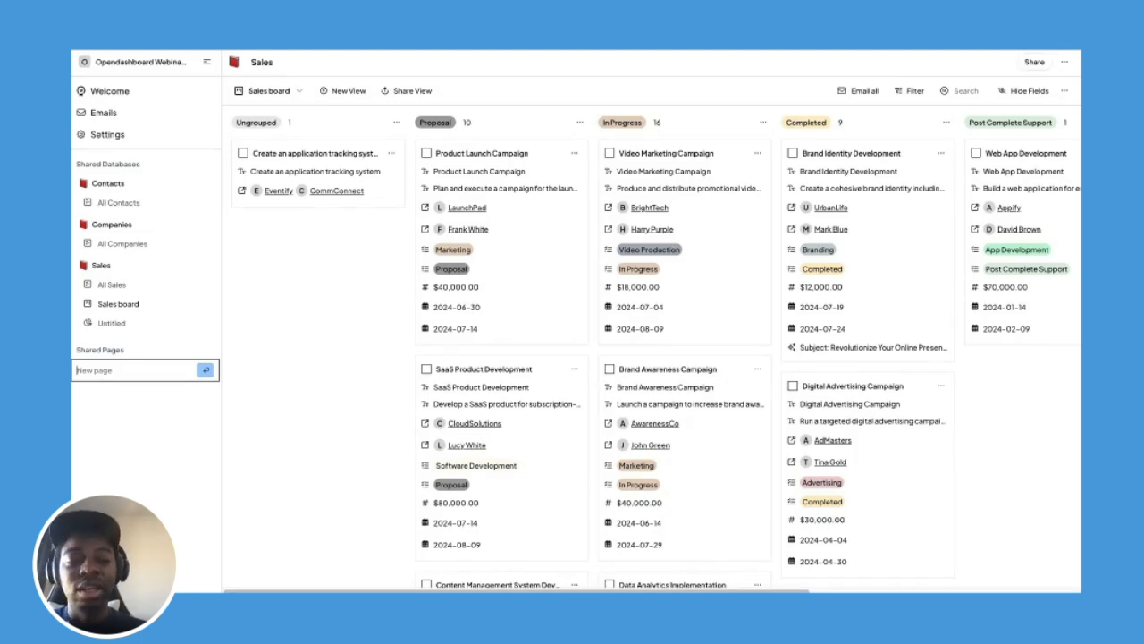
text(My tasjs)
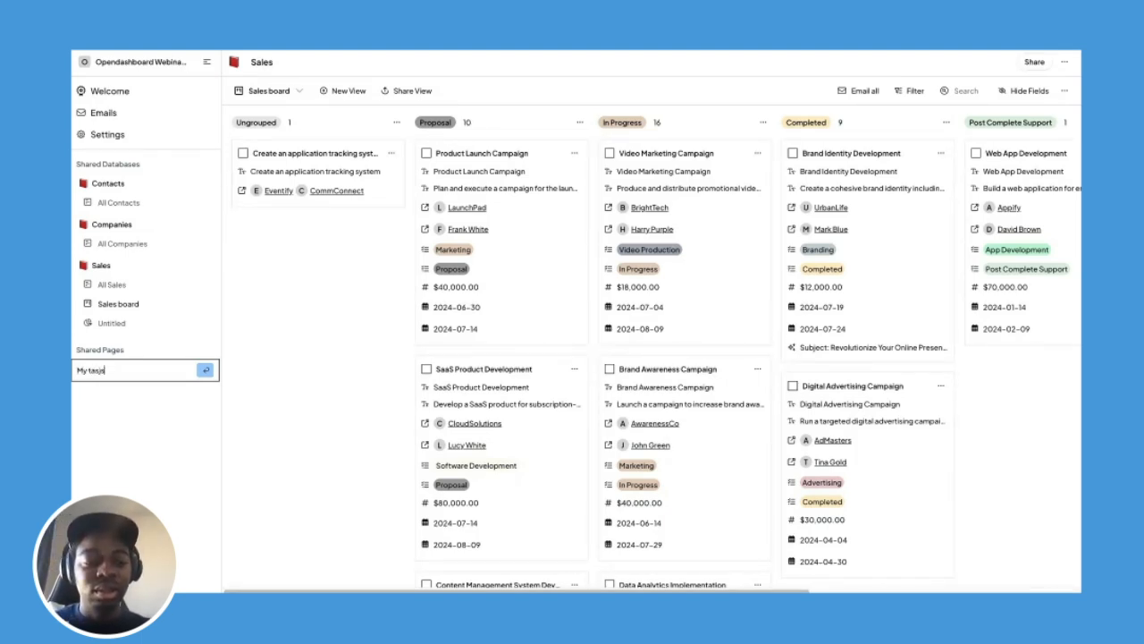
key(ctrl+a)
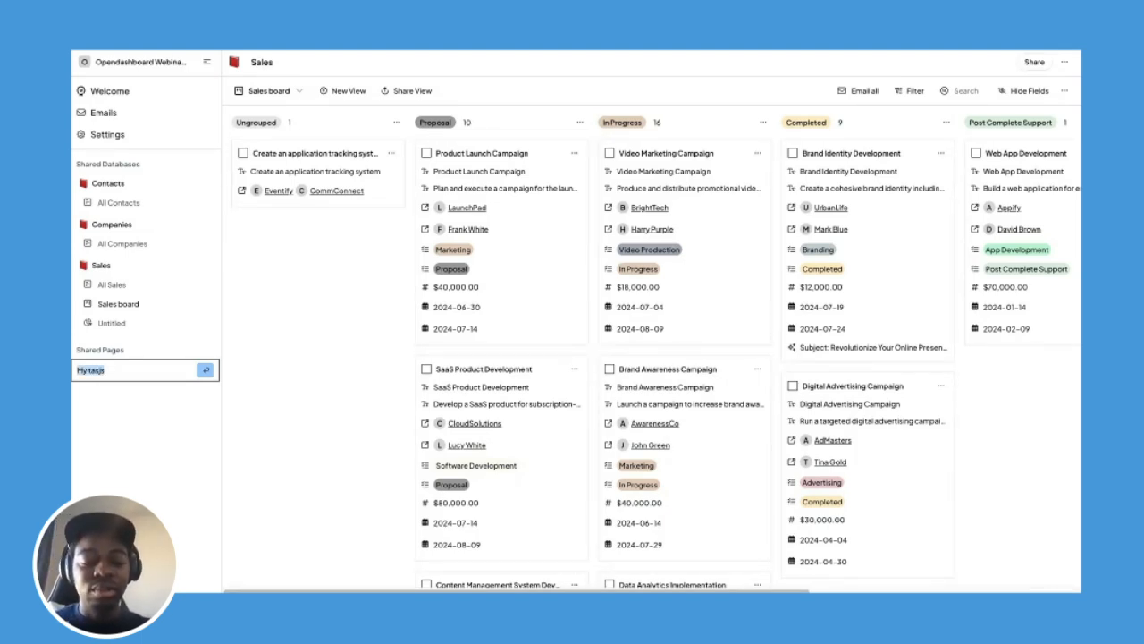
text(My home)
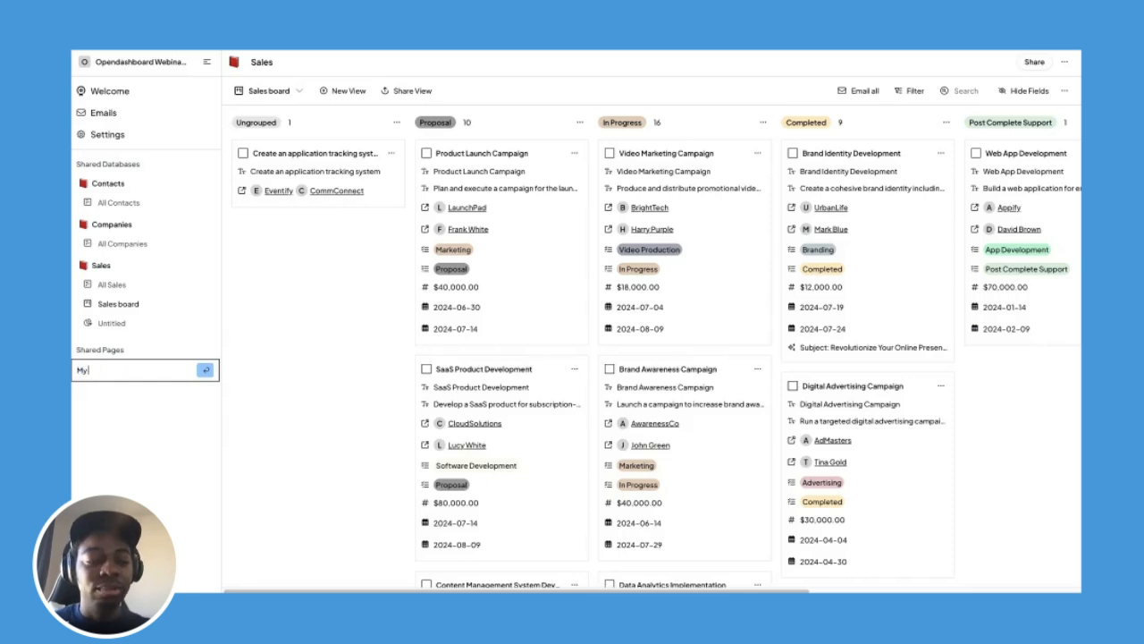
key(Return)
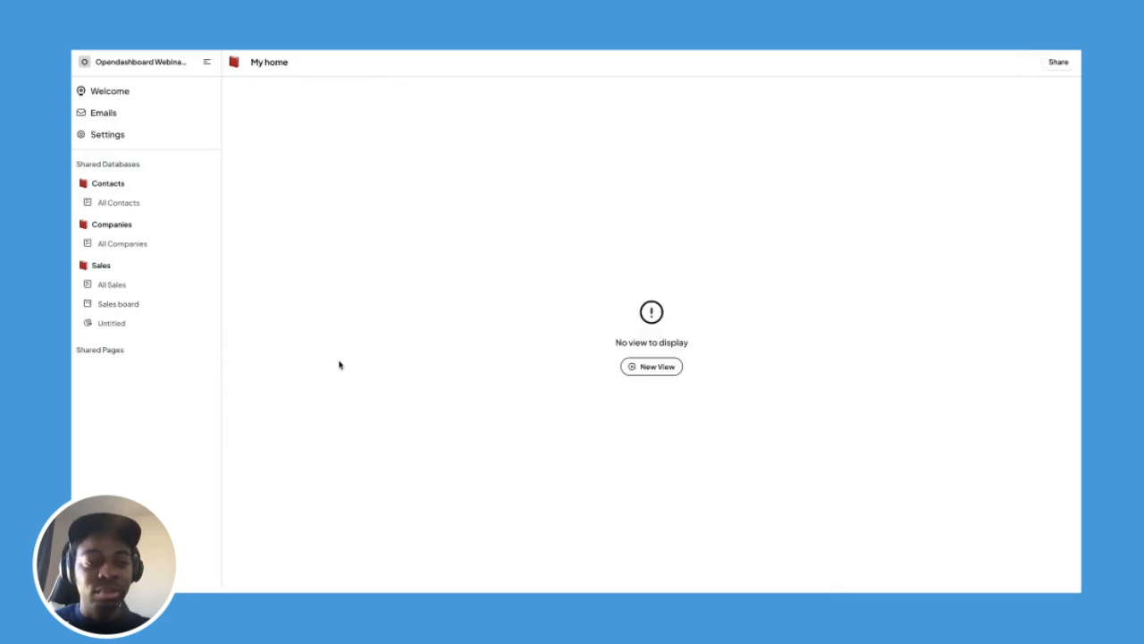
Change My home's page access from Open to Private in its share settings.
click(131, 351)
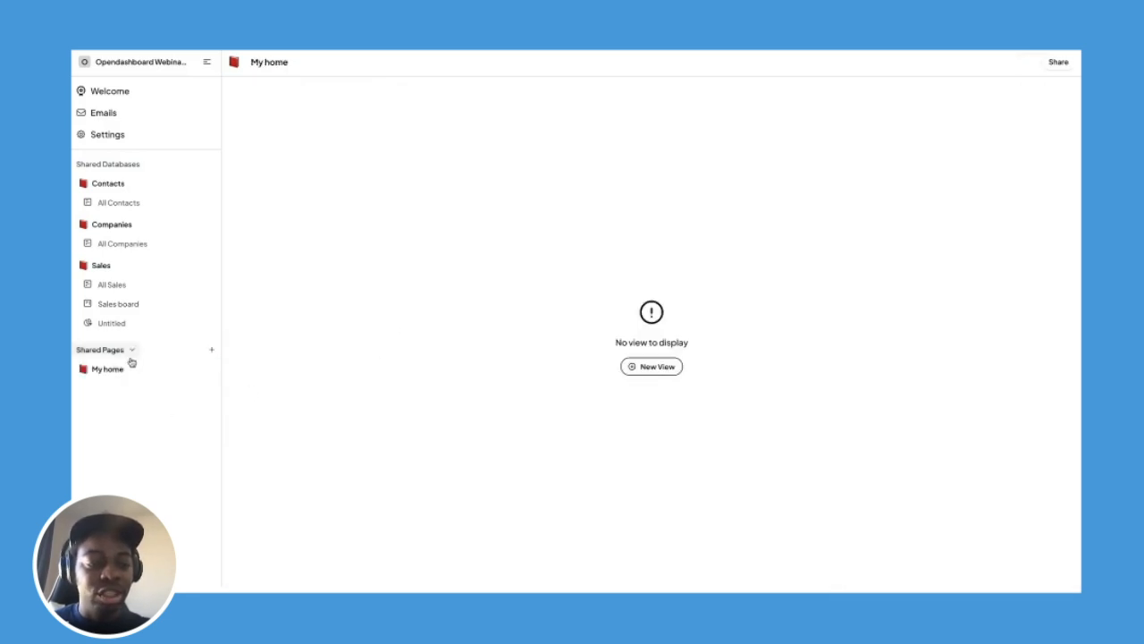
click(1045, 64)
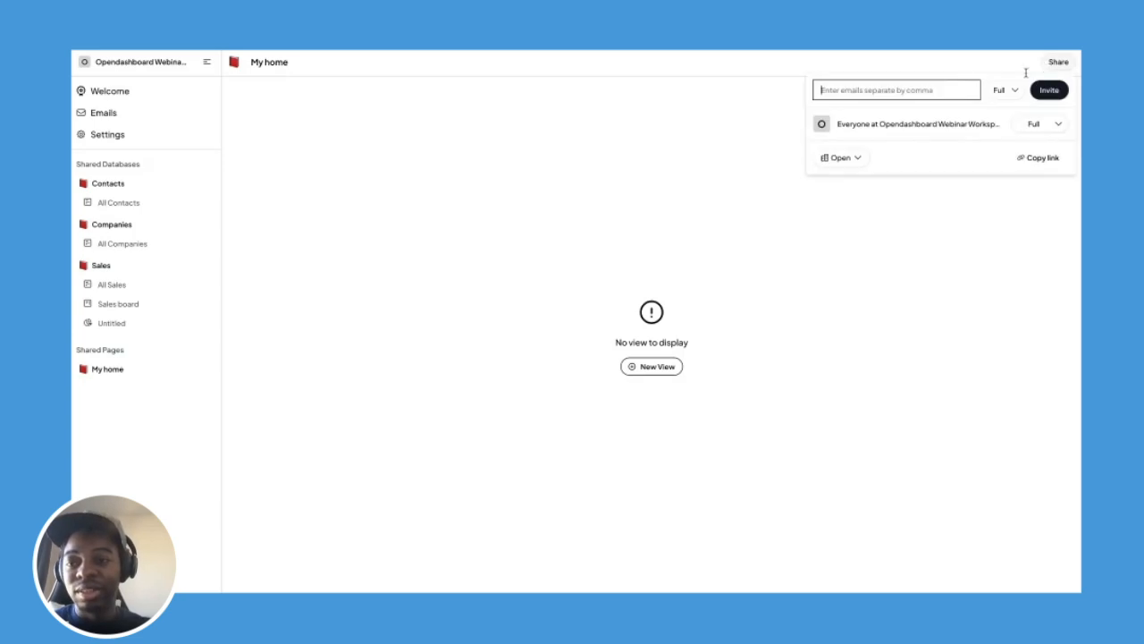
click(1034, 126)
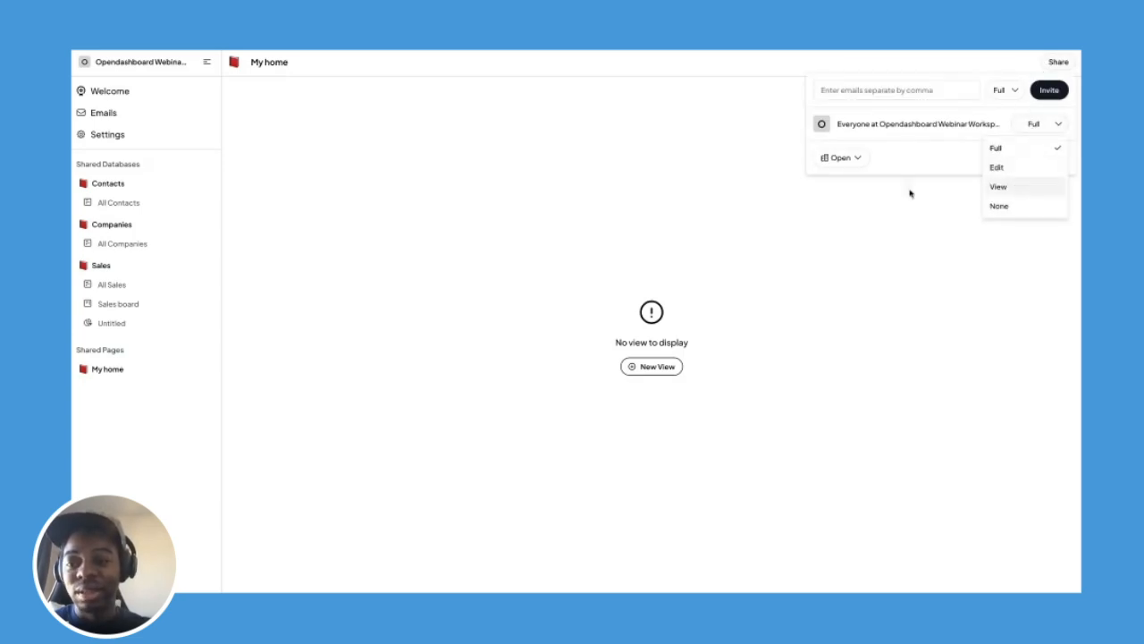
click(843, 158)
click(853, 158)
click(852, 218)
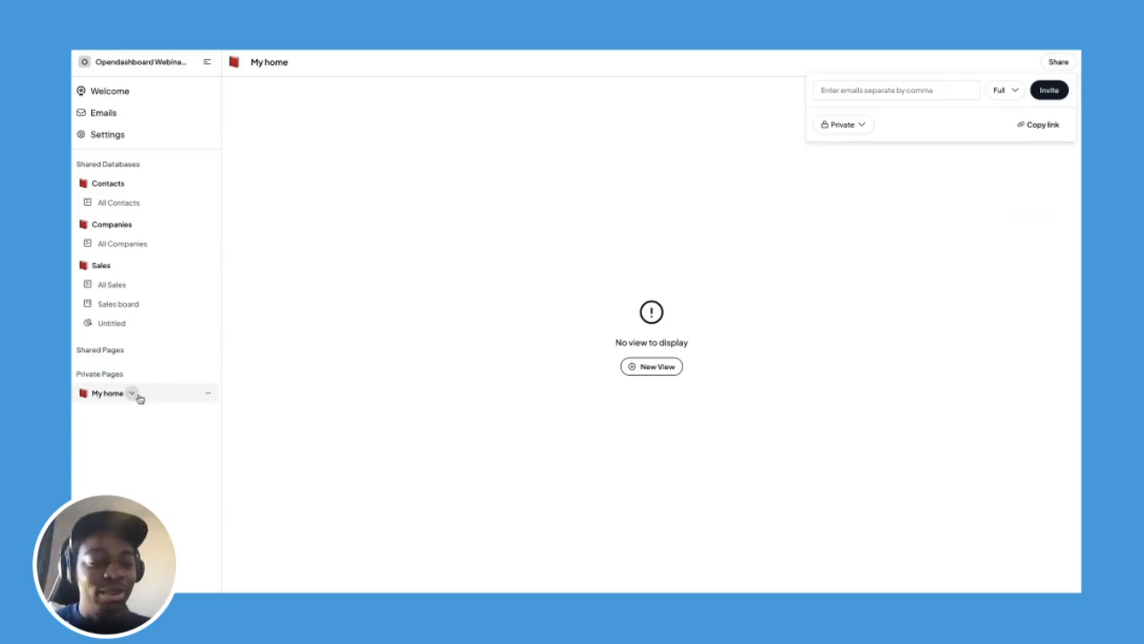
click(139, 396)
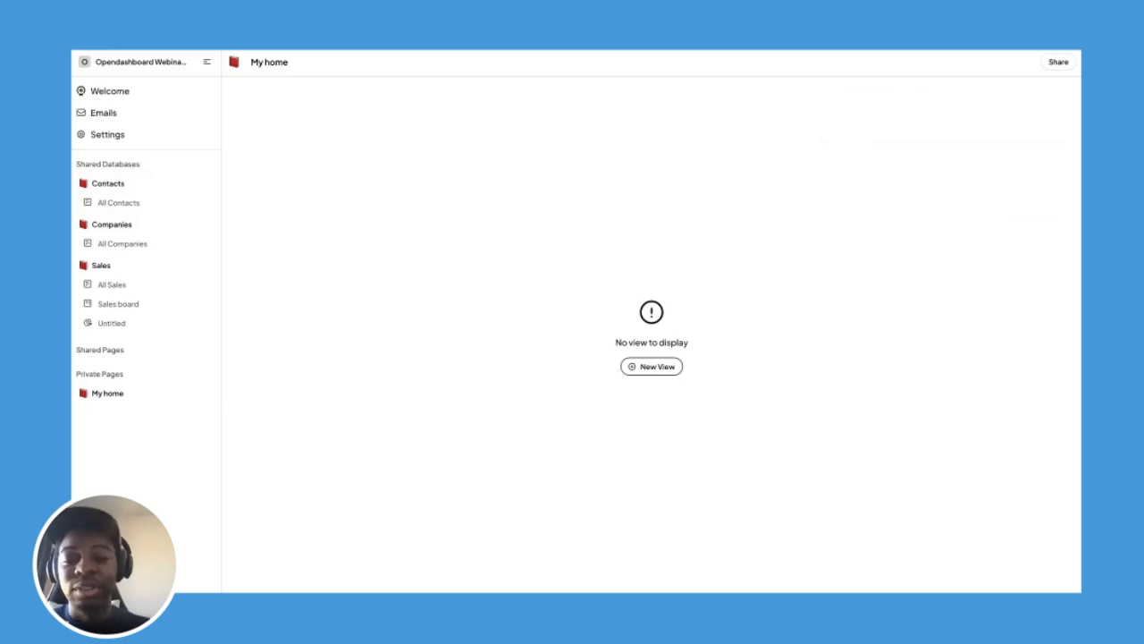
Add a table view named 'My sales' based on the Sales database.
click(635, 364)
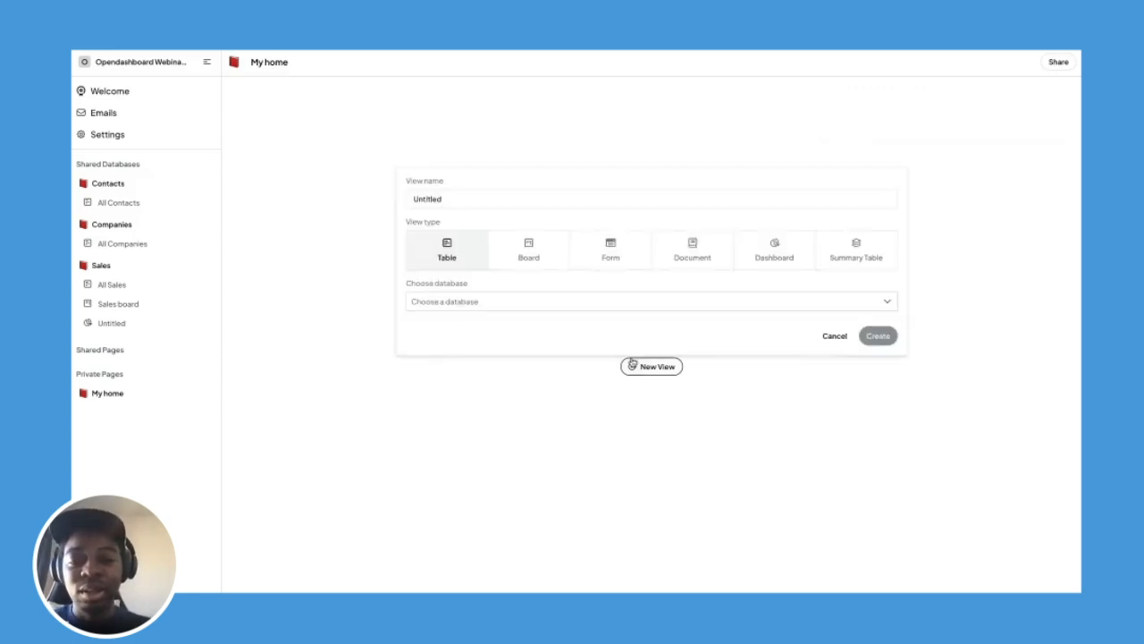
click(476, 203)
text(My sale)
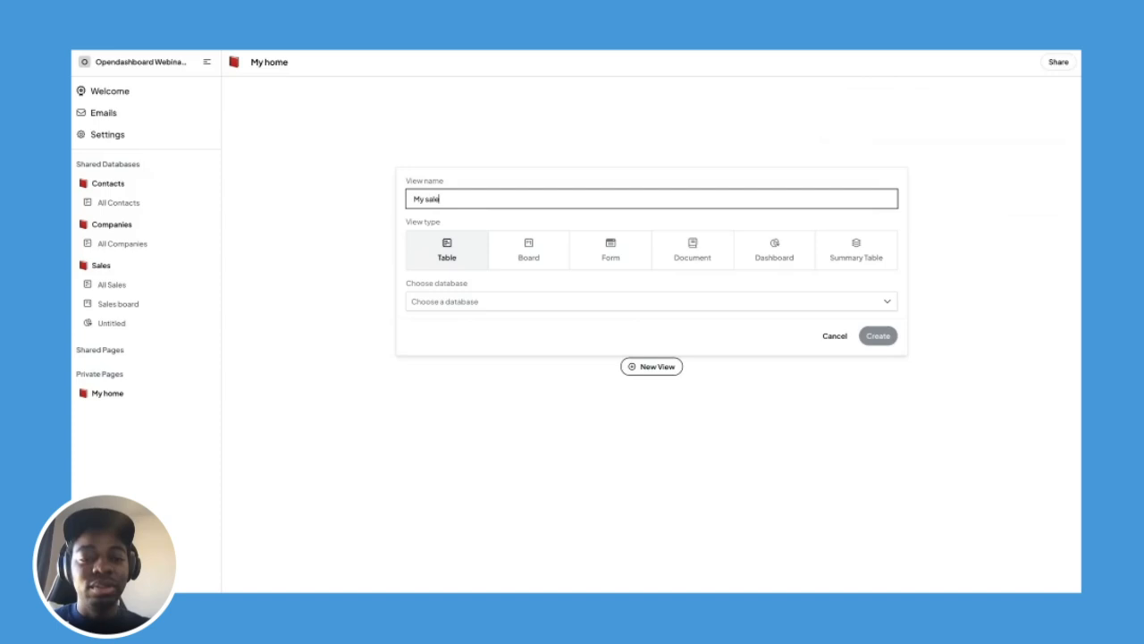
text(s)
click(529, 305)
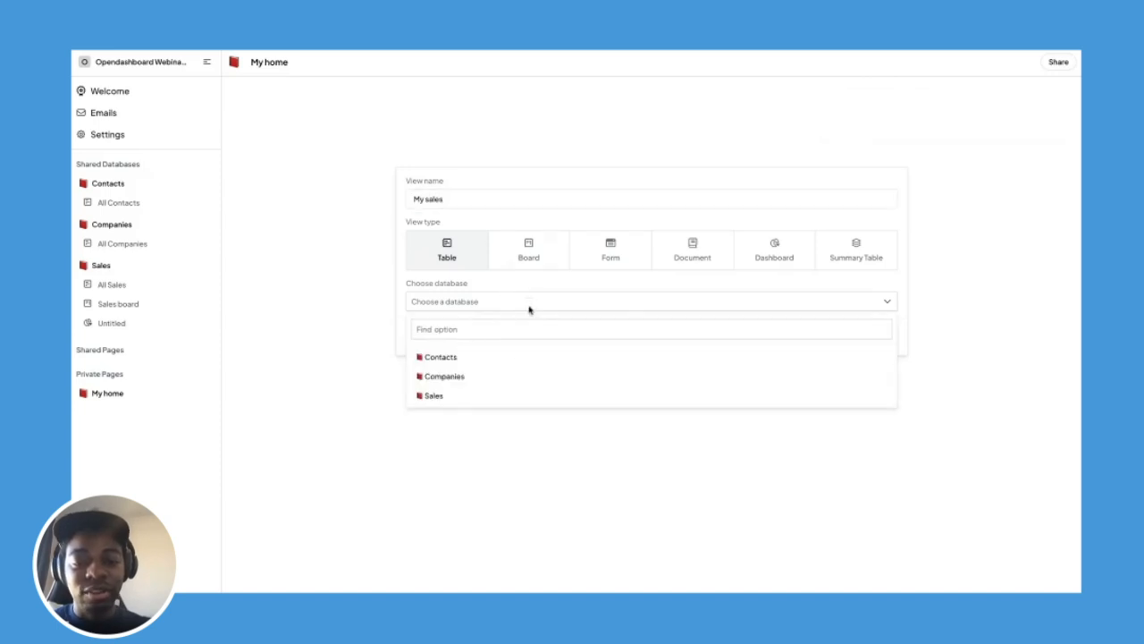
click(508, 395)
click(879, 334)
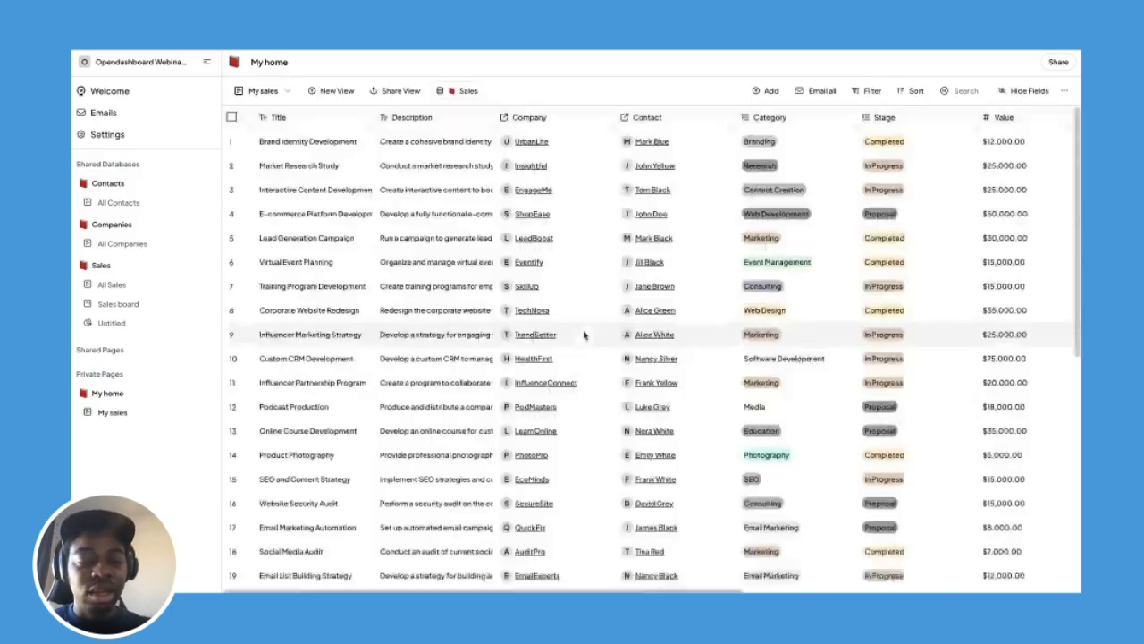
Add a board view 'My board' on the Sales database, grouped by Stage.
click(340, 93)
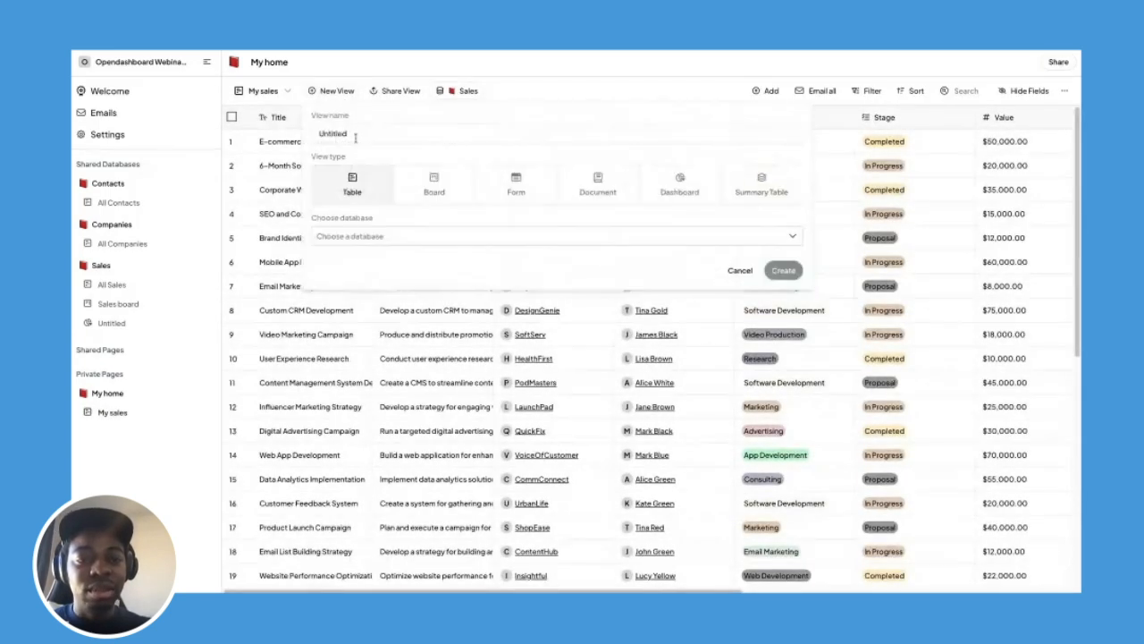
double_click(366, 127)
text(My)
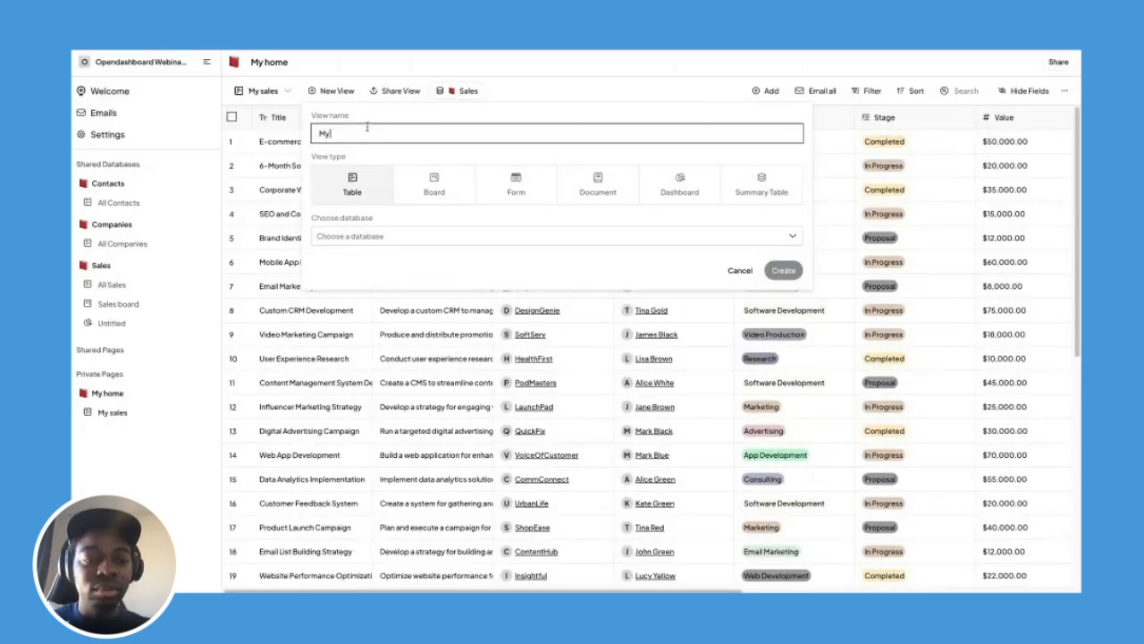
text( board)
click(424, 180)
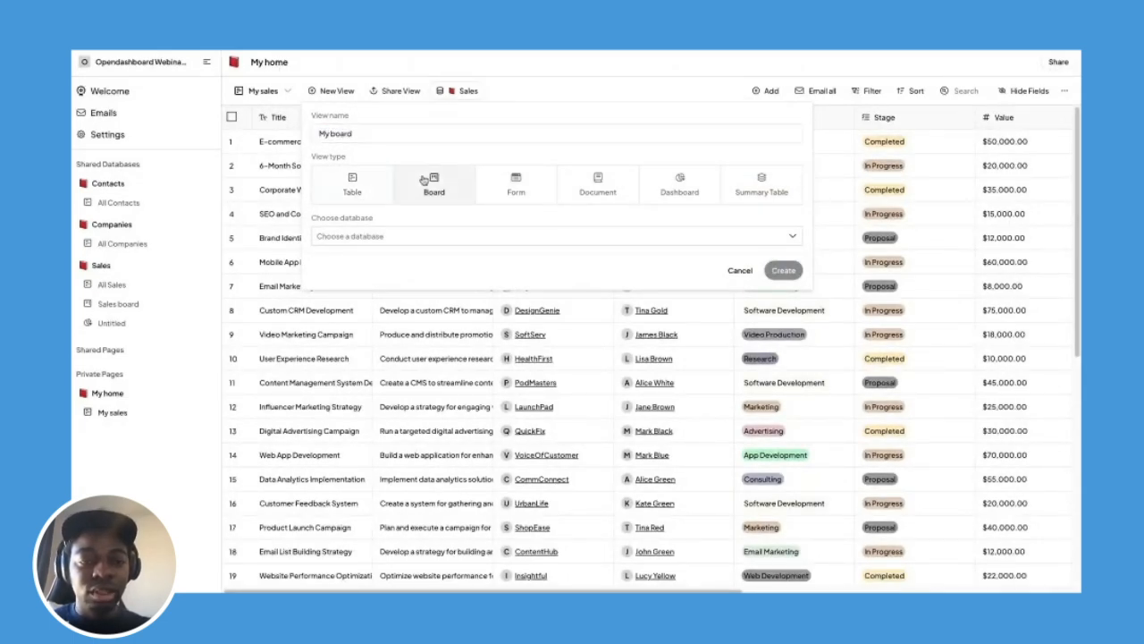
click(396, 236)
click(337, 328)
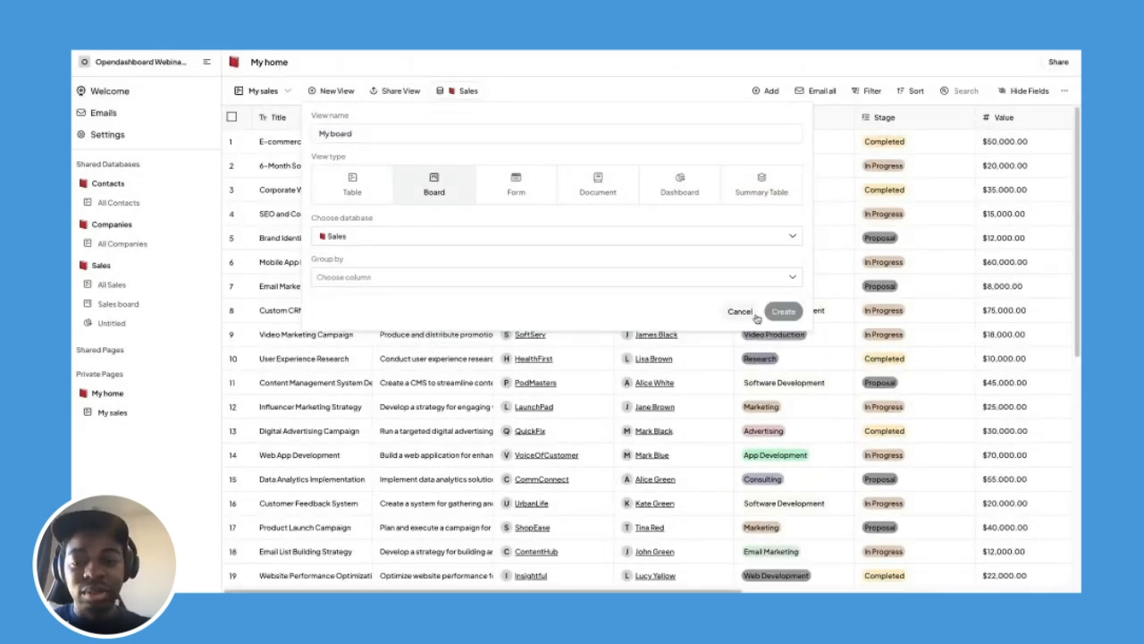
click(748, 281)
click(580, 333)
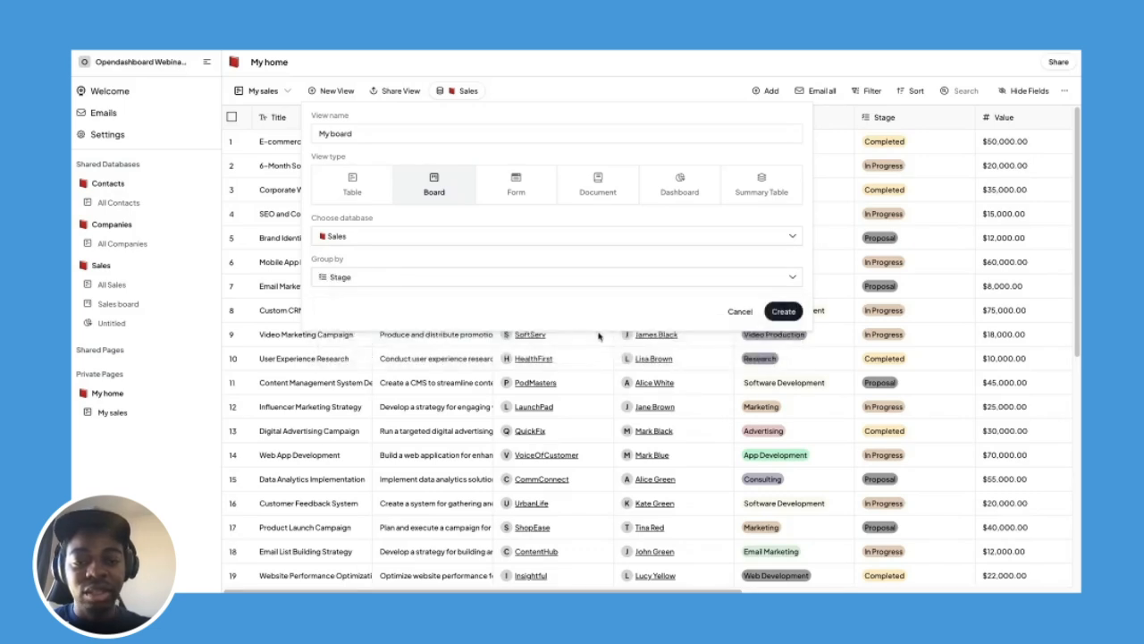
click(783, 311)
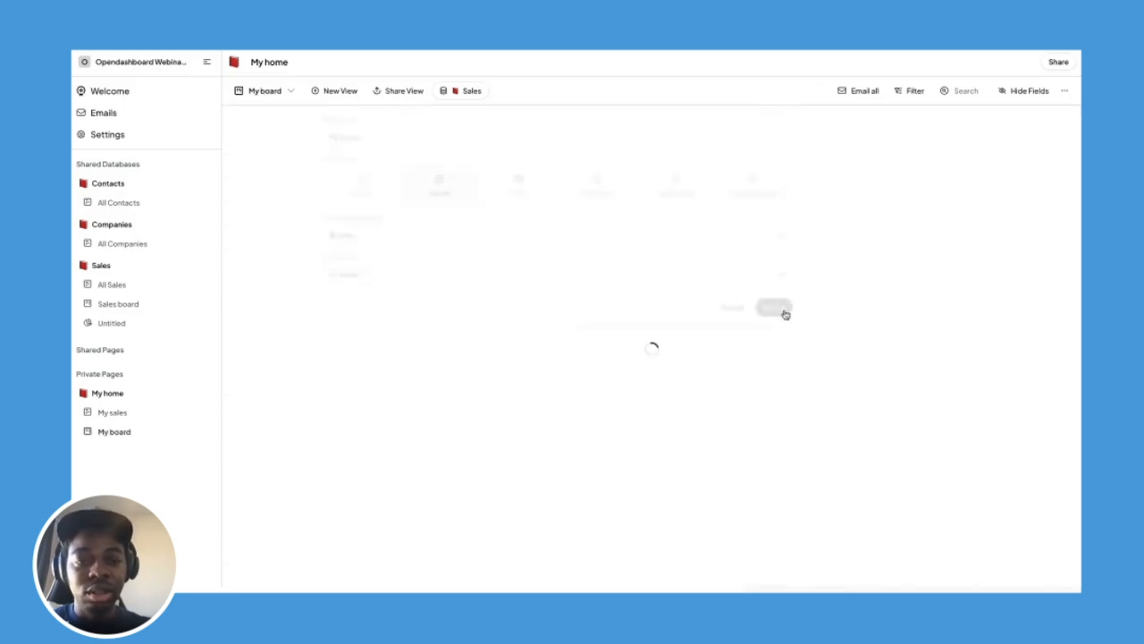
Add a dashboard view named 'My dashboard'.
click(347, 91)
double_click(385, 136)
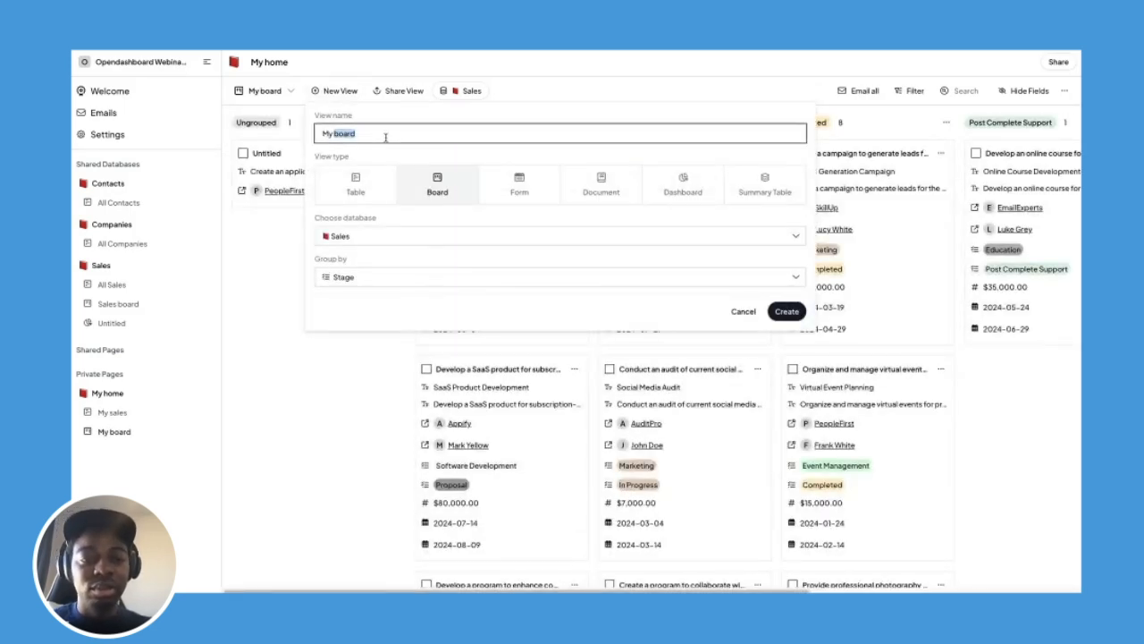
text(dashboard)
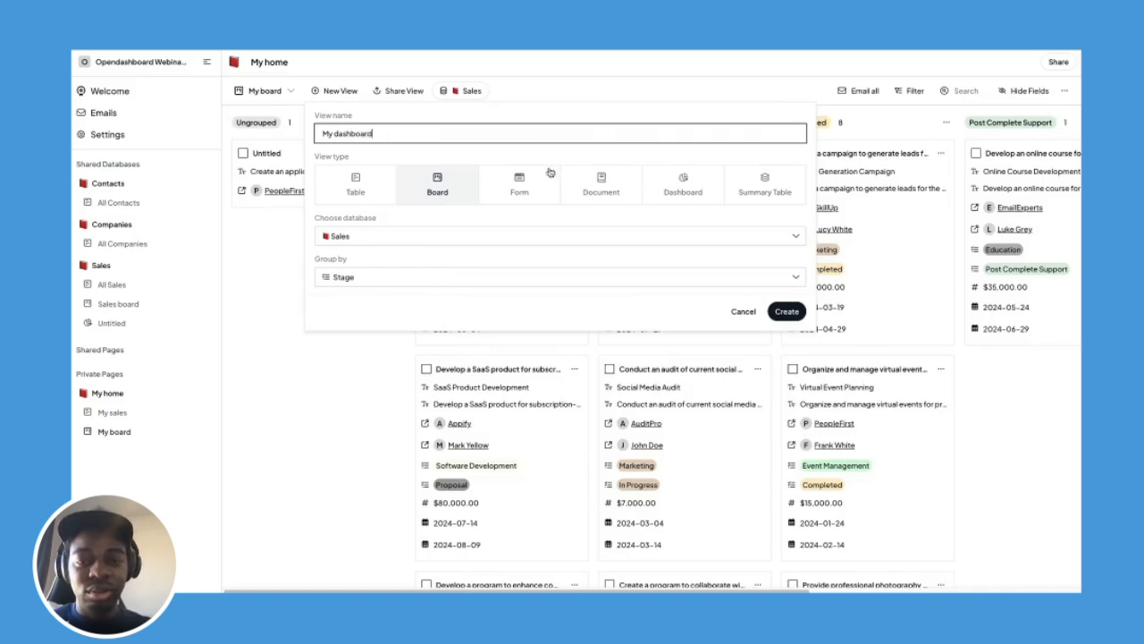
click(601, 184)
click(678, 185)
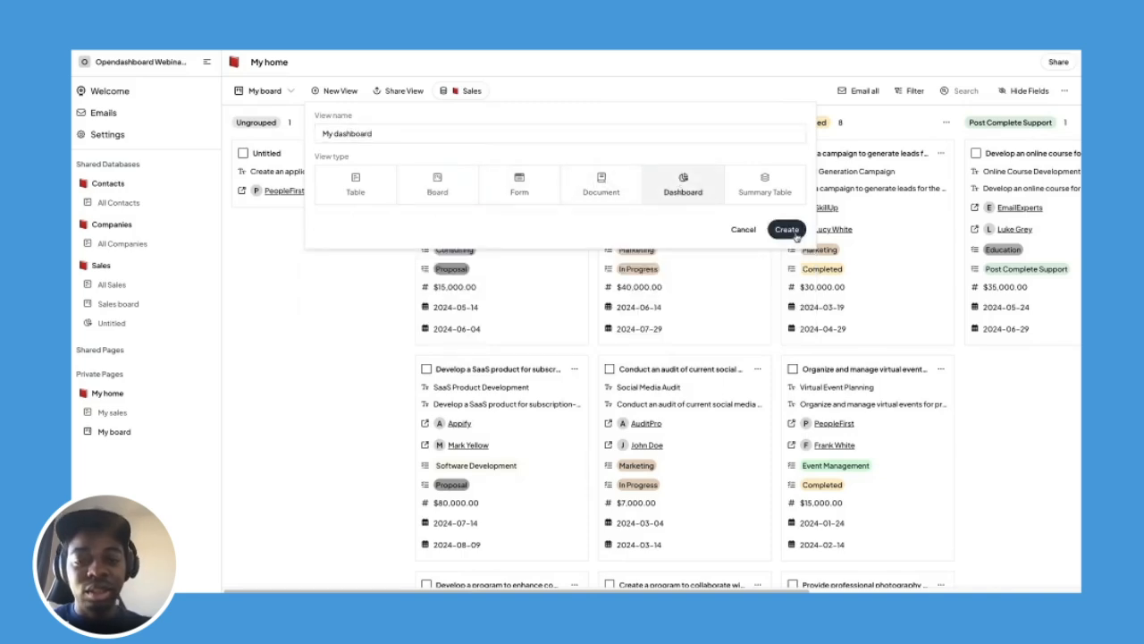
click(788, 230)
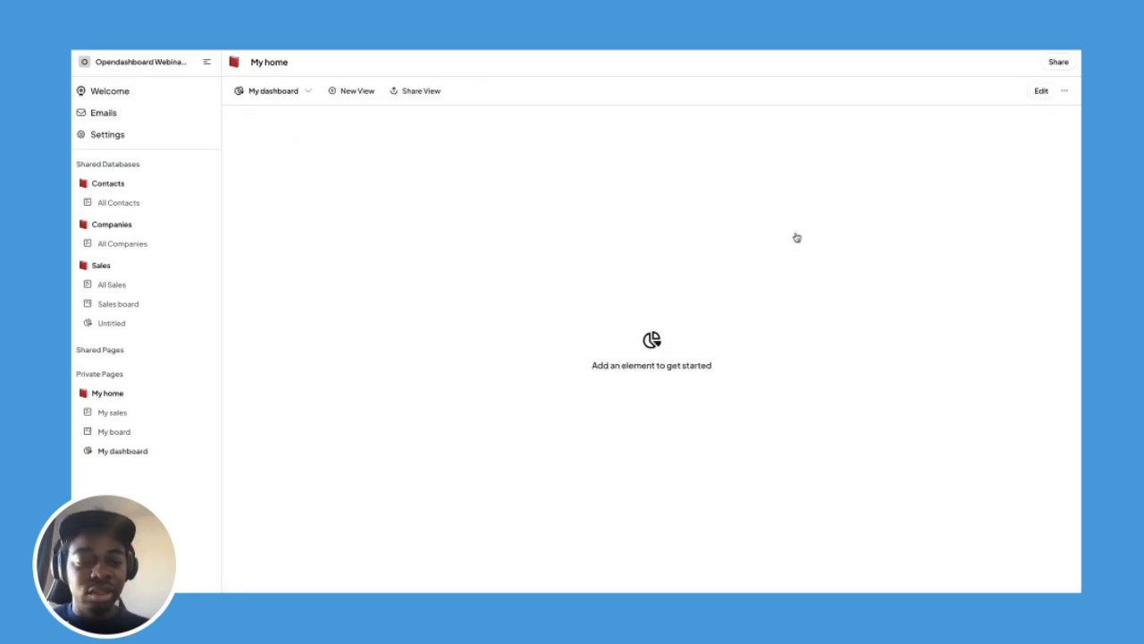
Bulk-set Managed by to the workspace member on all 37 Sales records.
click(138, 284)
scroll(545, 295, right, 5)
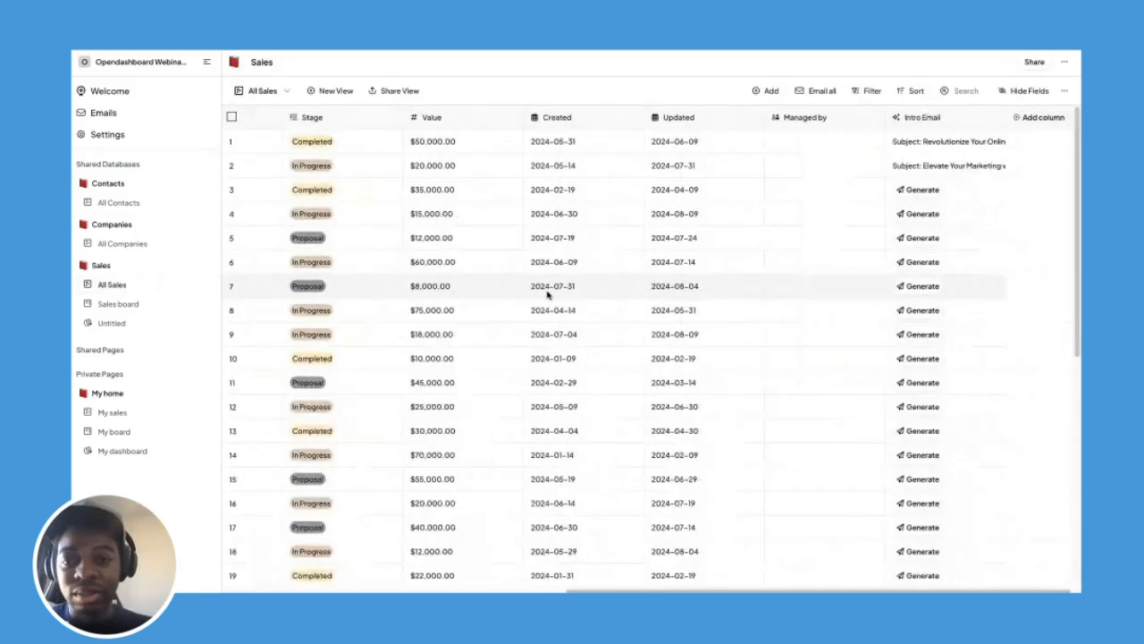
click(233, 117)
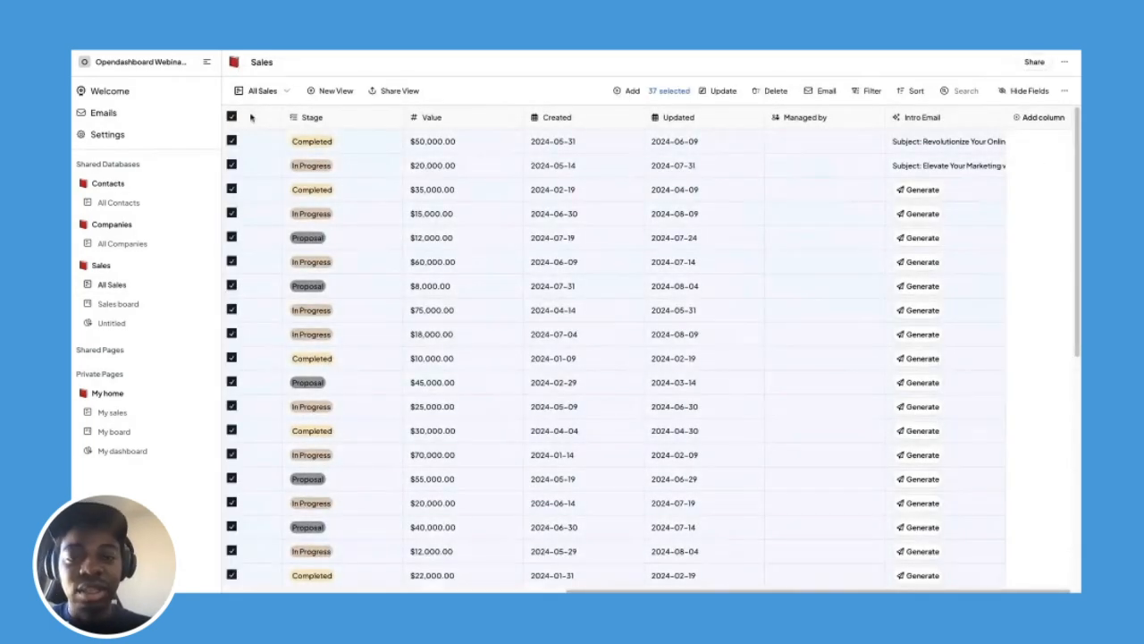
click(715, 93)
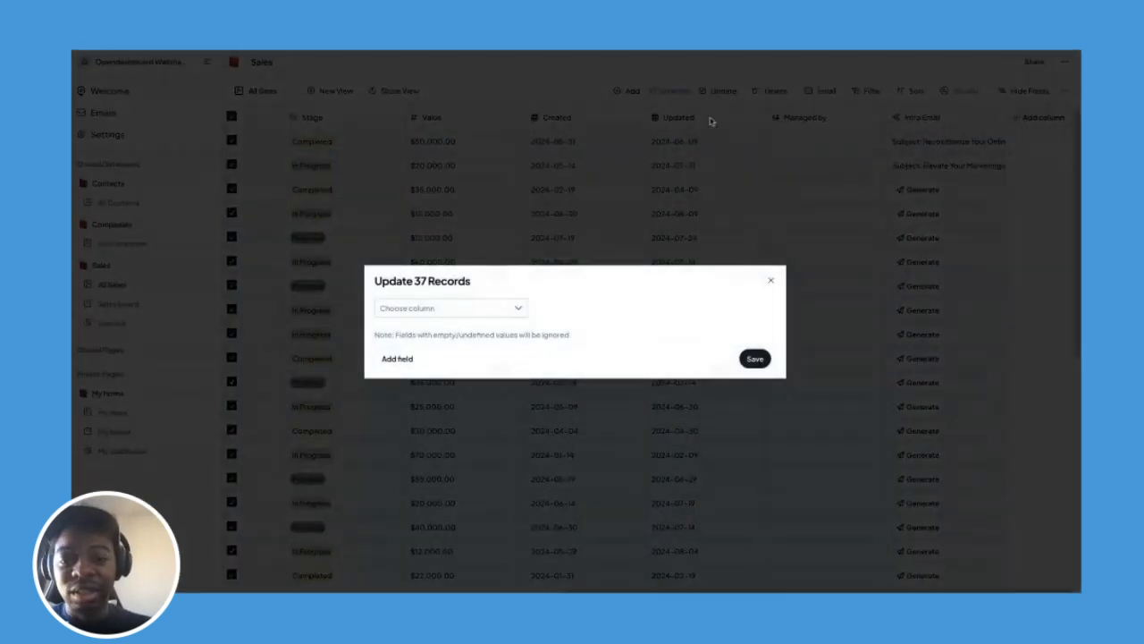
click(485, 307)
text(mana)
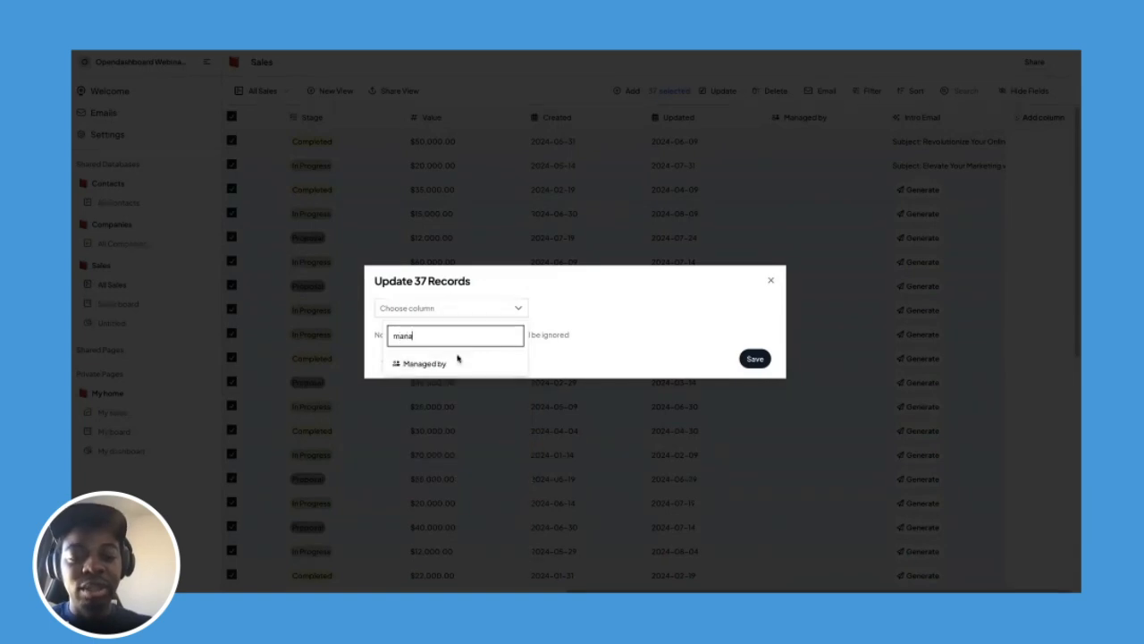
click(459, 363)
click(598, 310)
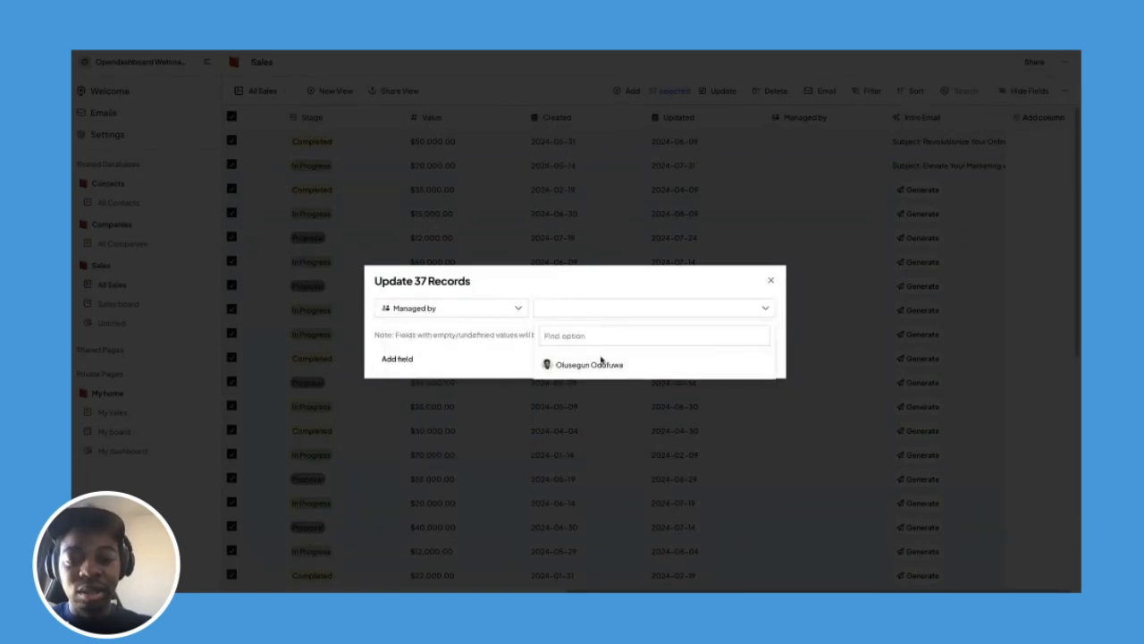
click(601, 361)
click(613, 284)
click(755, 359)
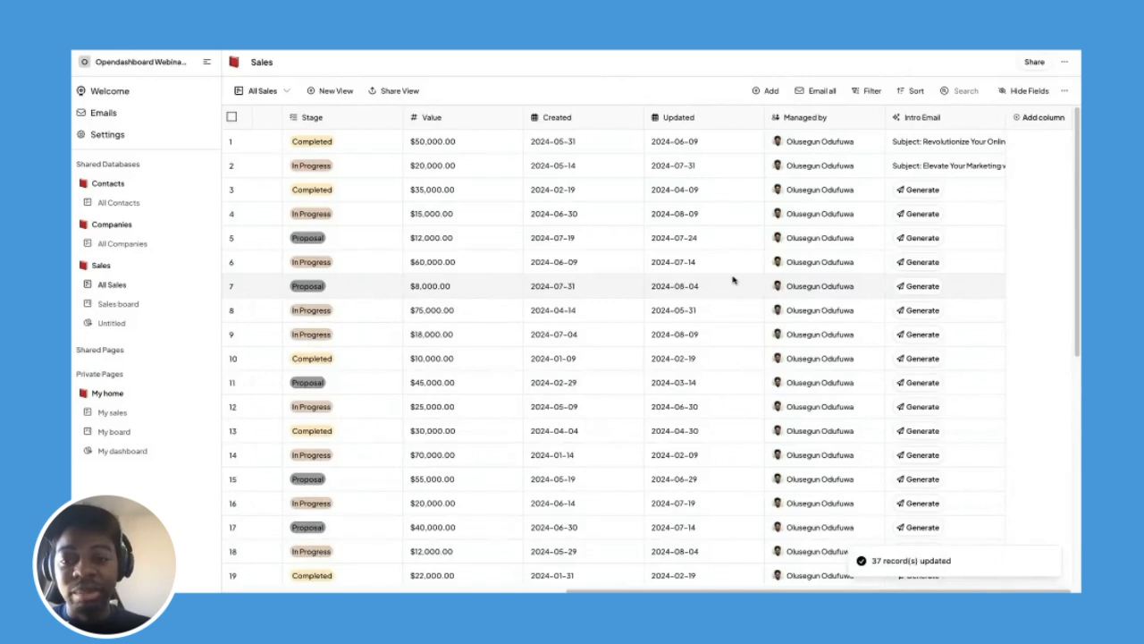
click(154, 414)
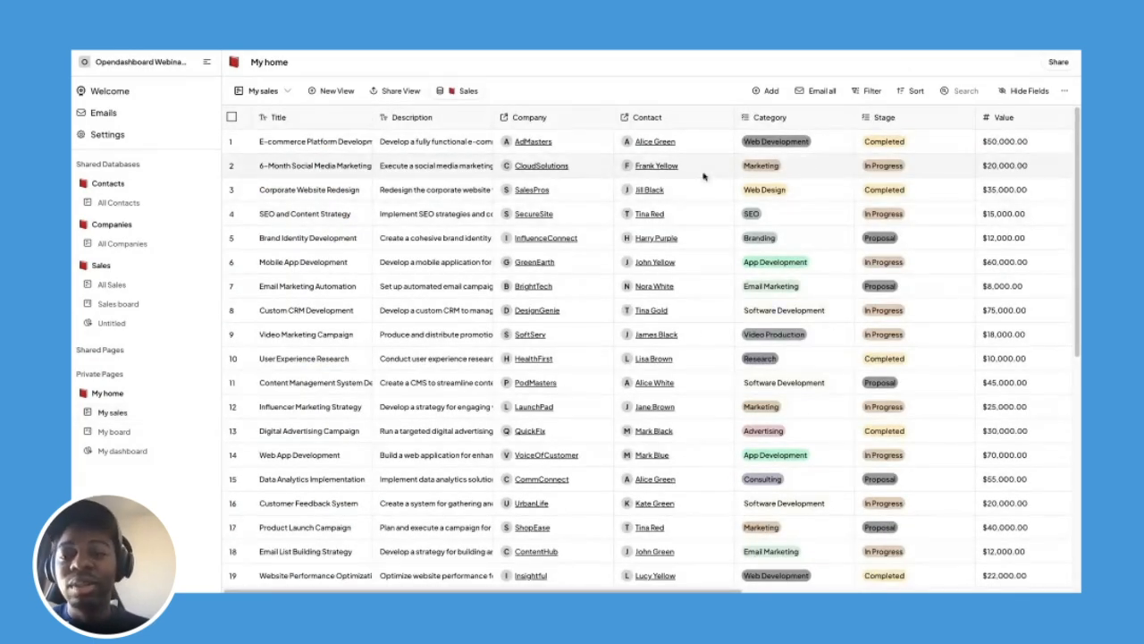
Give My sales a default filter: Managed by contains the account owner.
click(1065, 92)
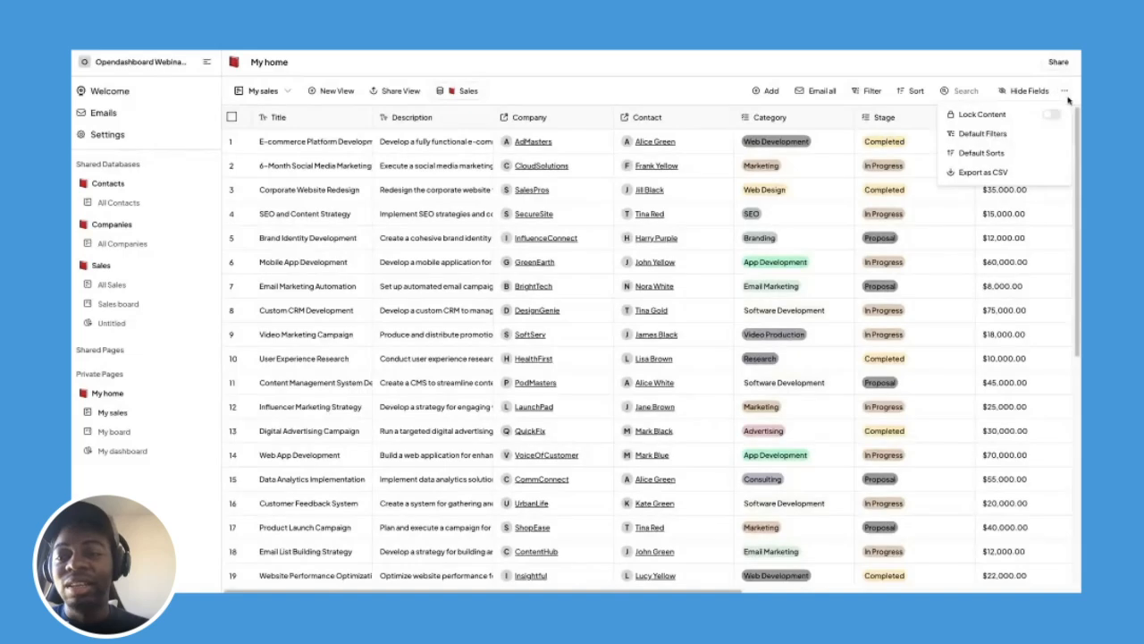
click(1002, 134)
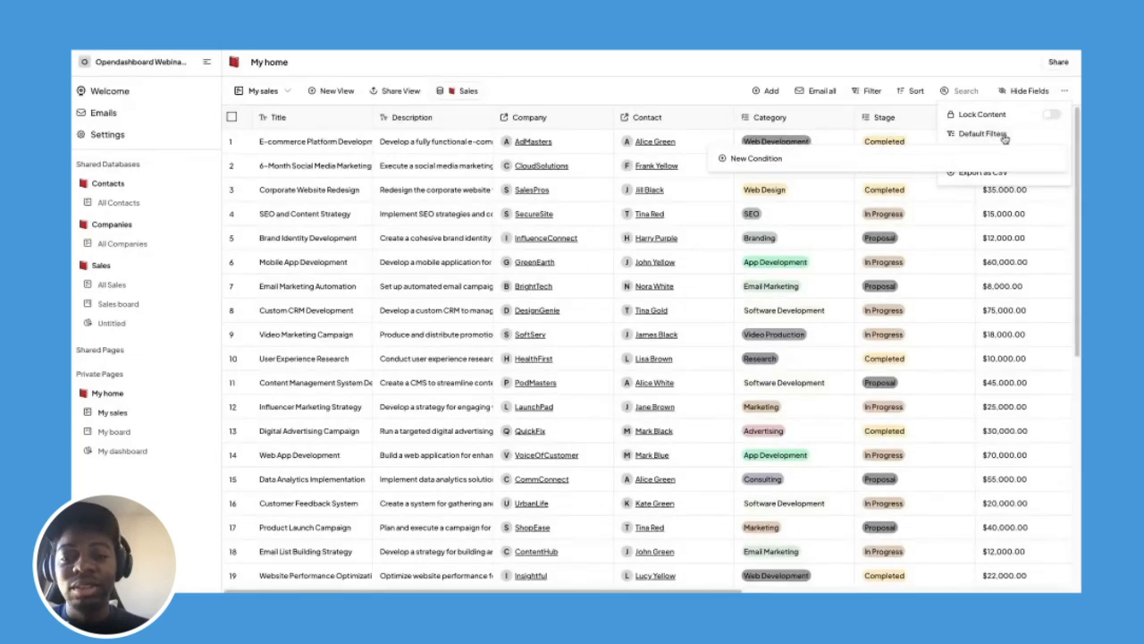
click(755, 158)
click(763, 168)
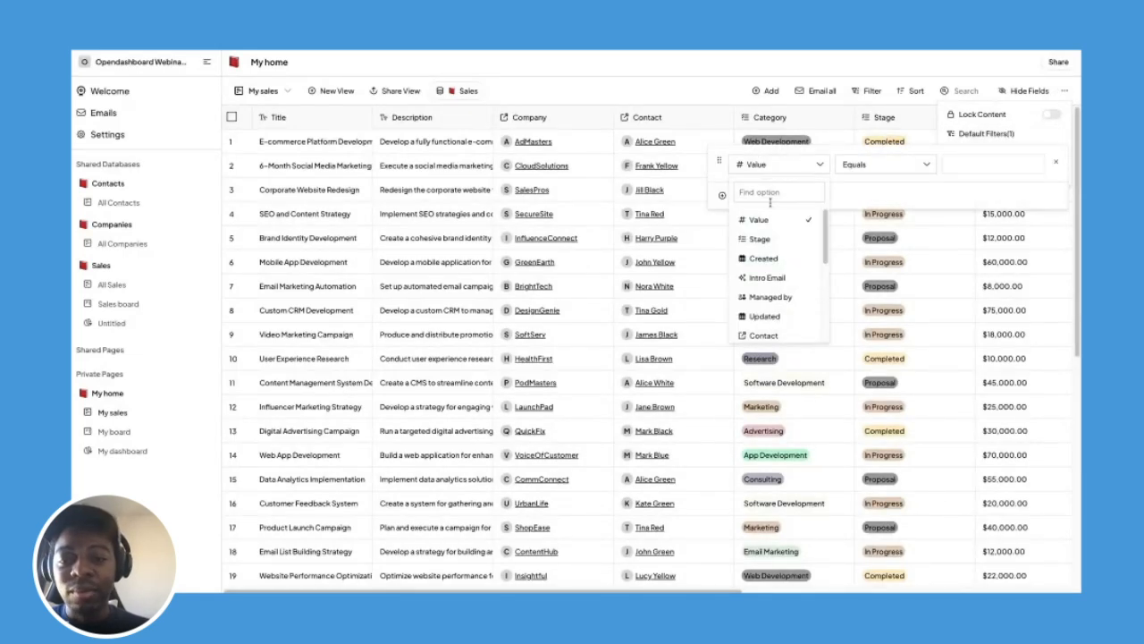
click(769, 192)
text(mana)
click(779, 218)
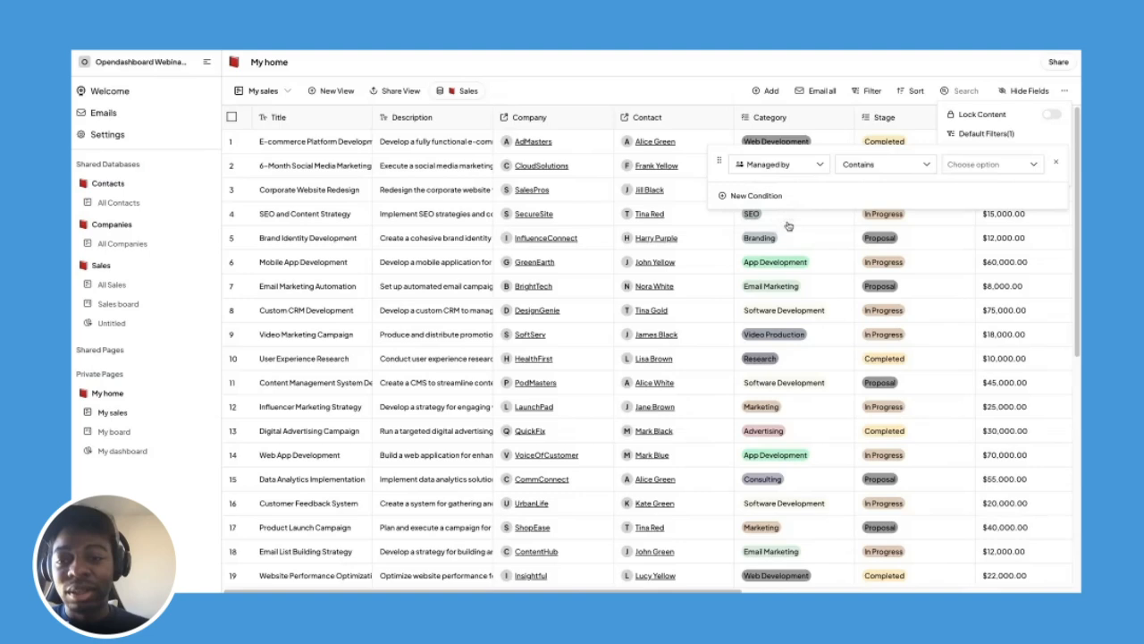
click(976, 164)
click(983, 241)
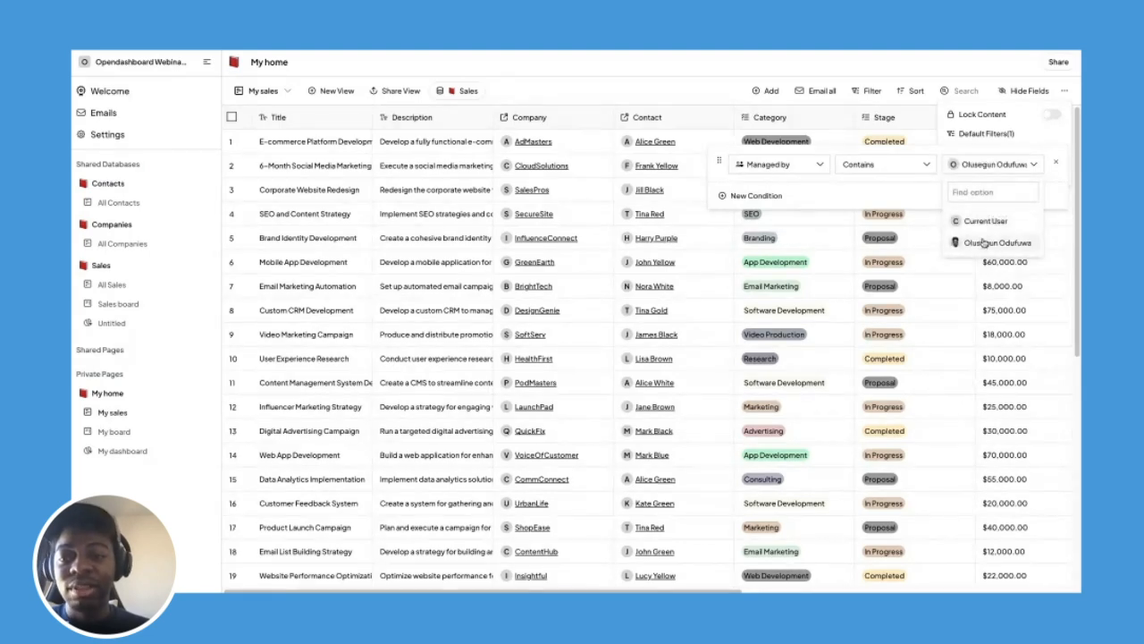
click(875, 180)
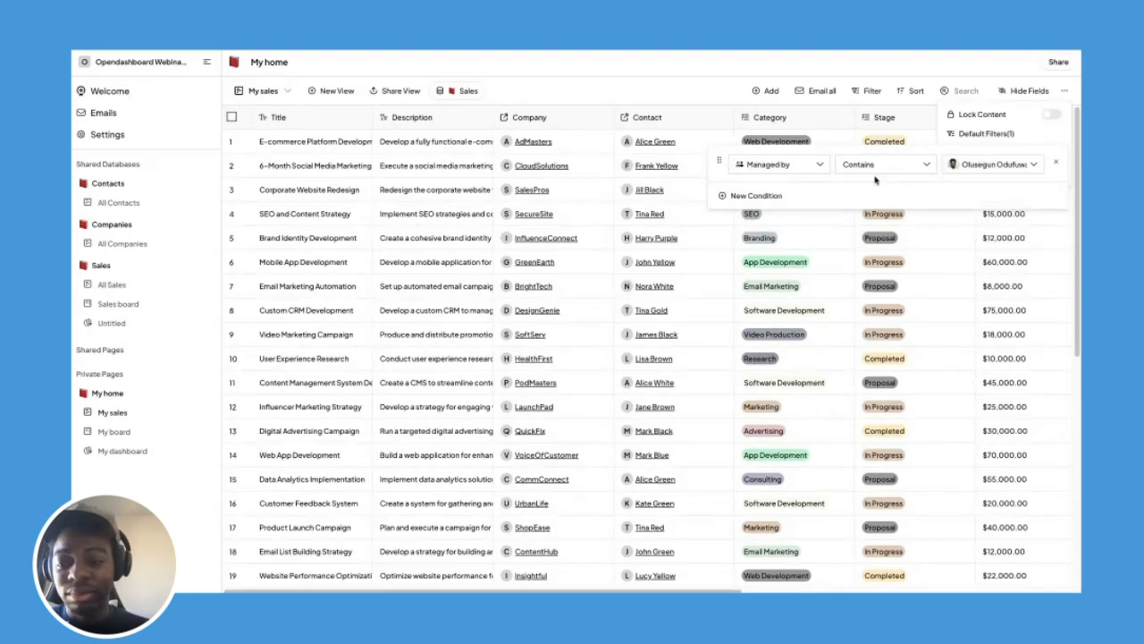
click(664, 56)
click(125, 284)
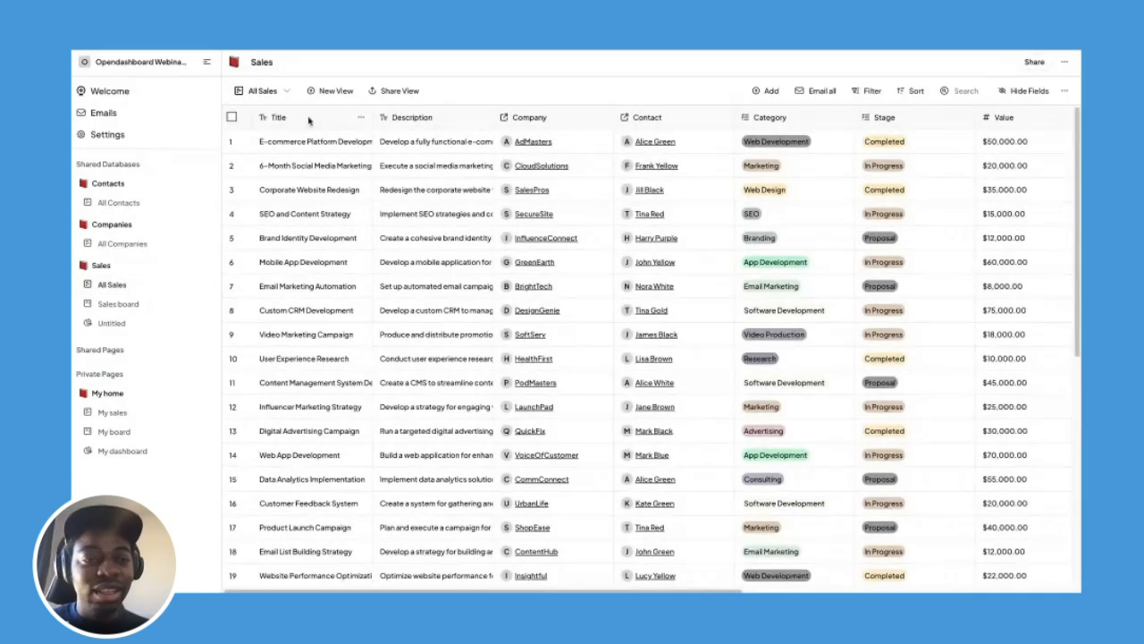
Select all 37 Sales records and start a bulk update of the Managed by column.
click(232, 142)
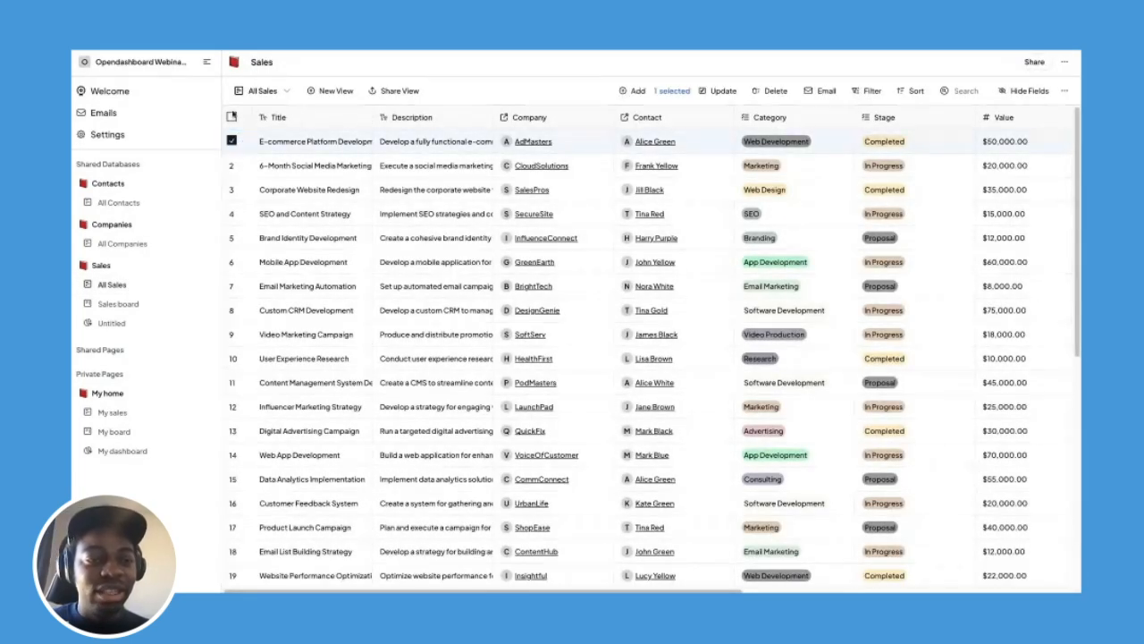
click(231, 117)
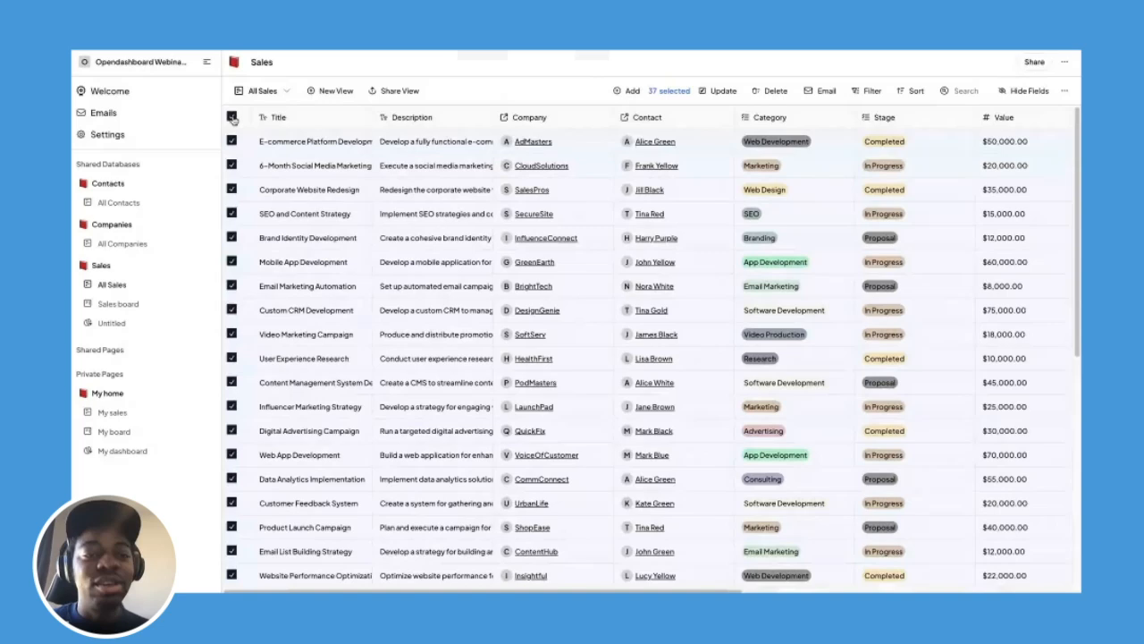
click(723, 91)
click(518, 308)
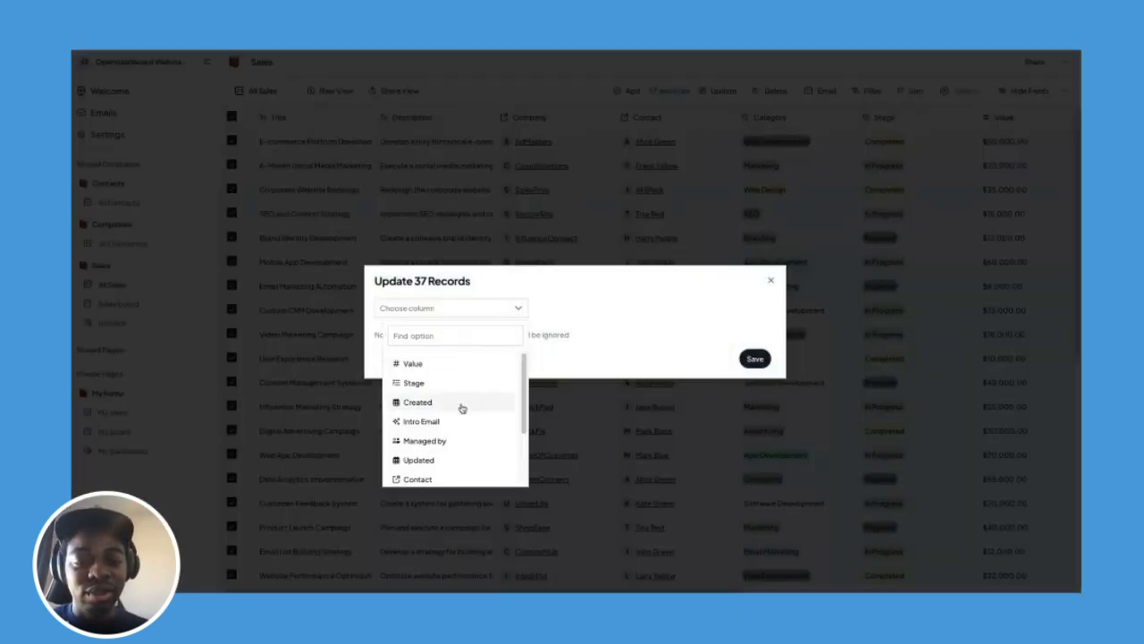
click(460, 333)
text(man)
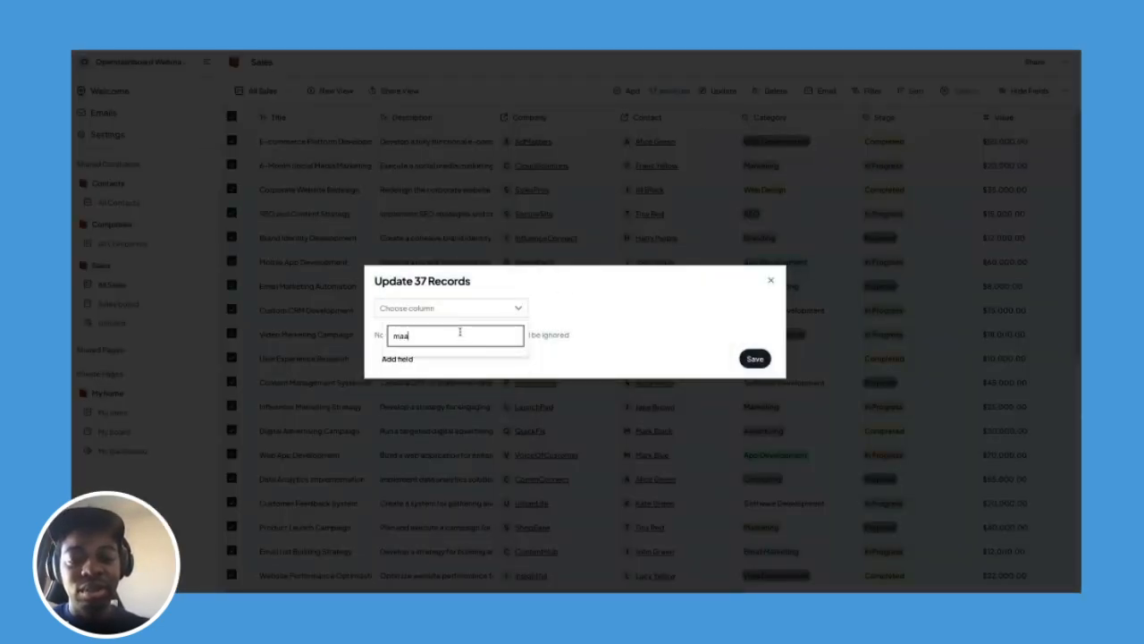
click(450, 364)
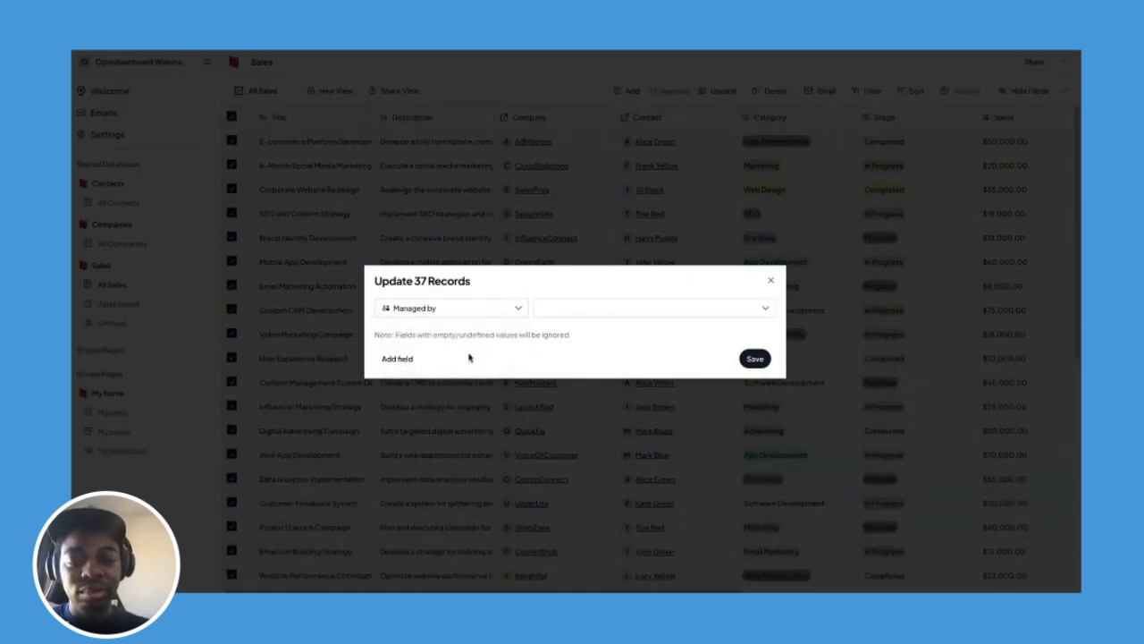
Leave the Managed by value empty and save the update for all 37 records.
click(591, 318)
click(591, 364)
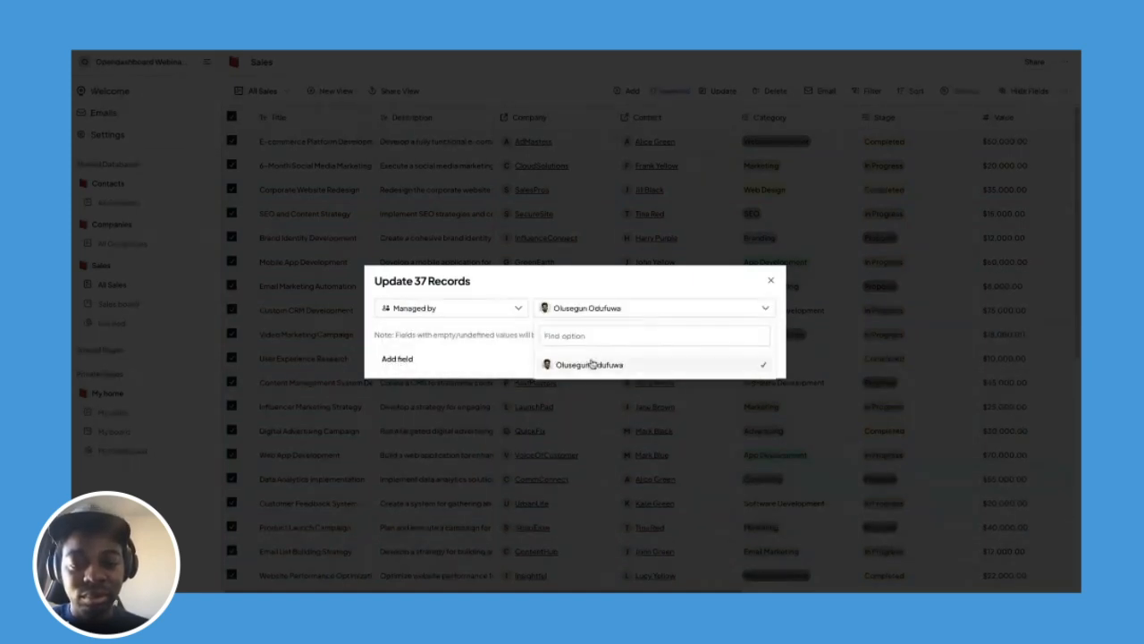
click(593, 315)
click(608, 310)
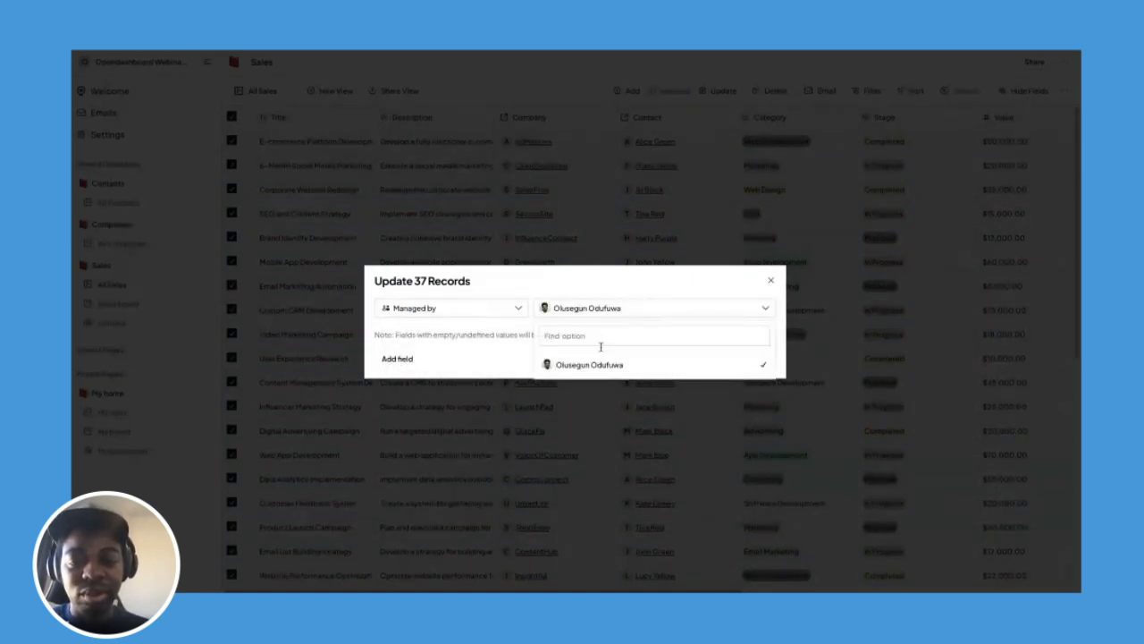
click(597, 365)
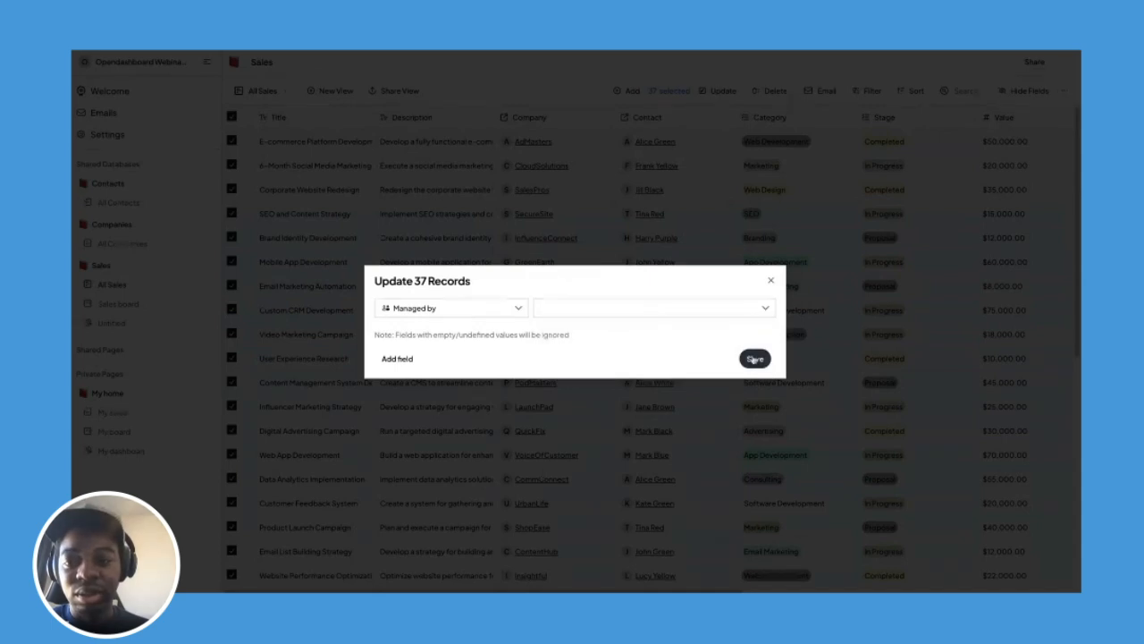
click(756, 358)
scroll(753, 358, right, 10)
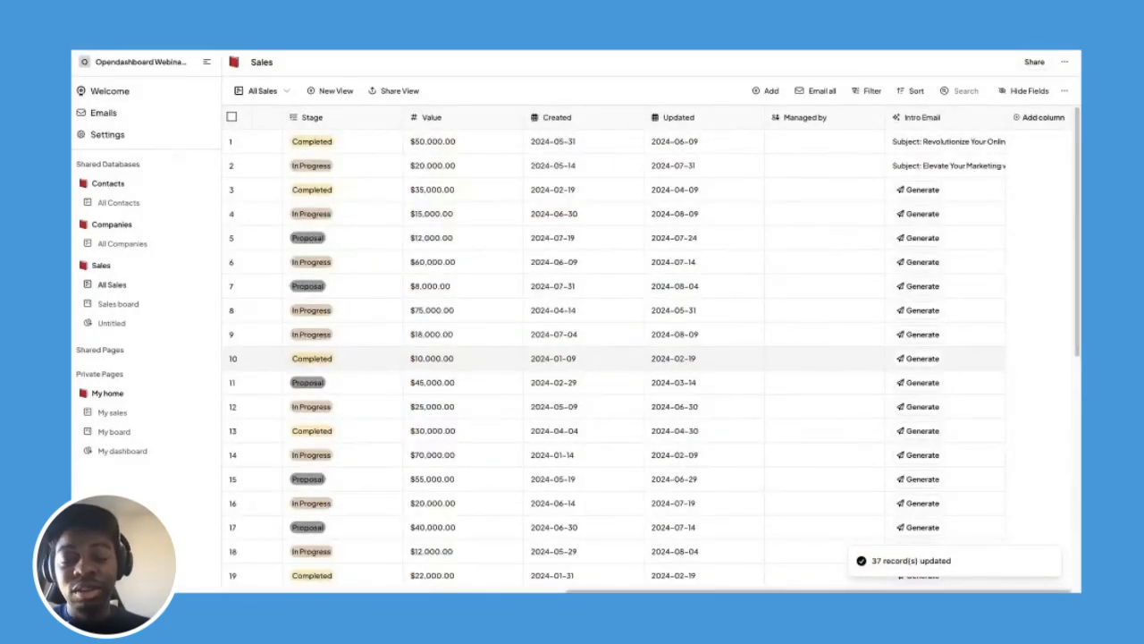
Assign the account owner as manager of Sales record 1.
click(140, 414)
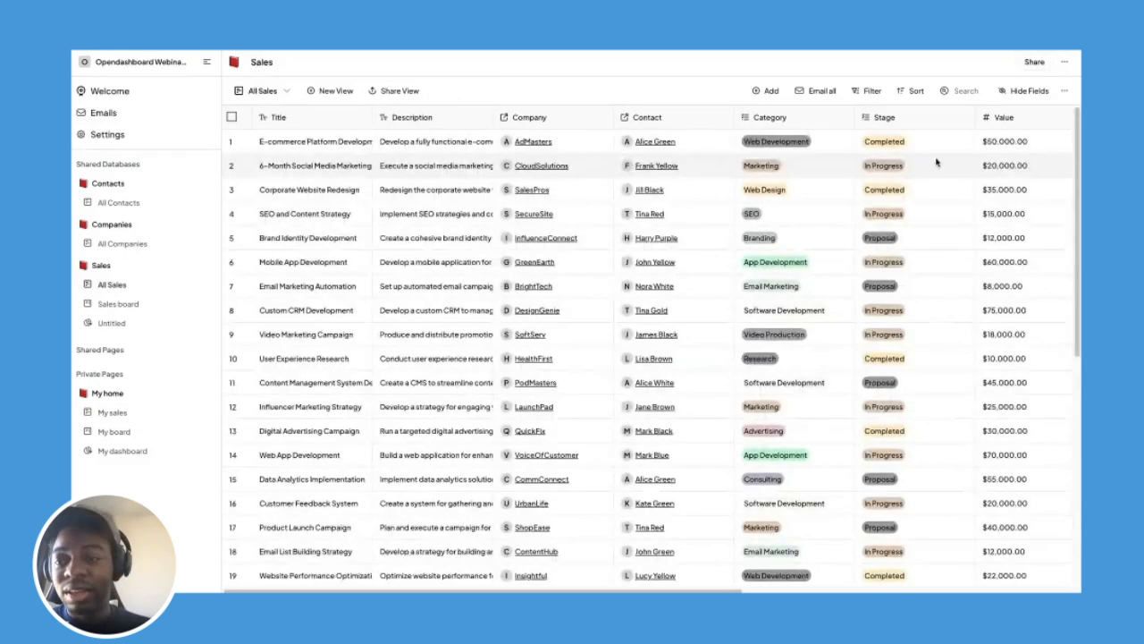
scroll(938, 161, right, 5)
click(1029, 145)
click(1029, 147)
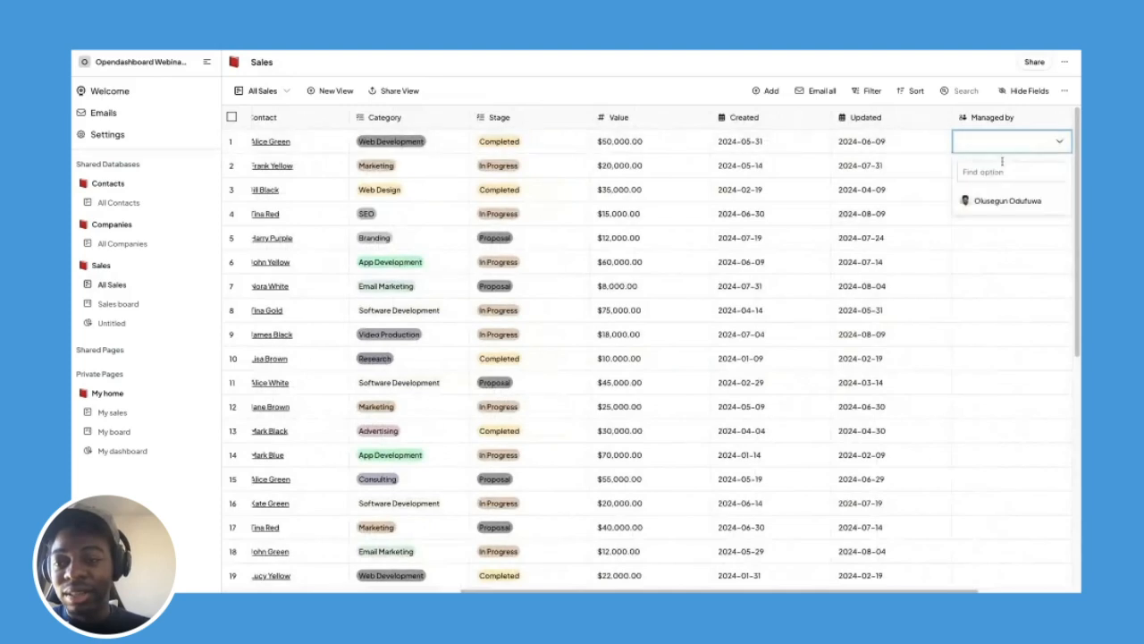
click(992, 200)
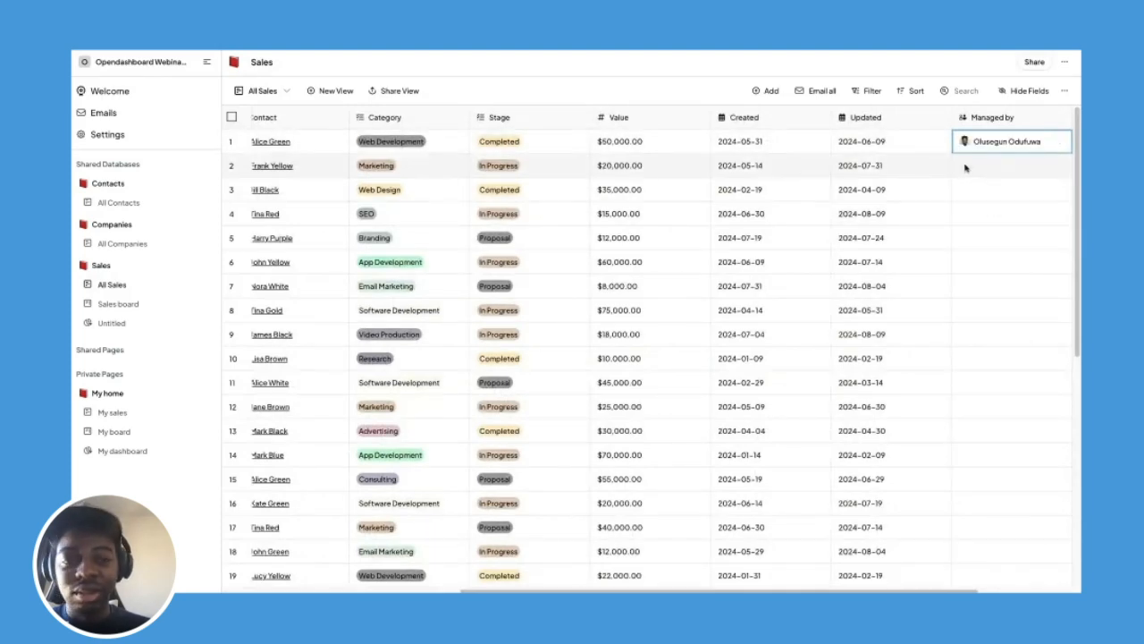
Select Sales records 2 through 7.
click(231, 165)
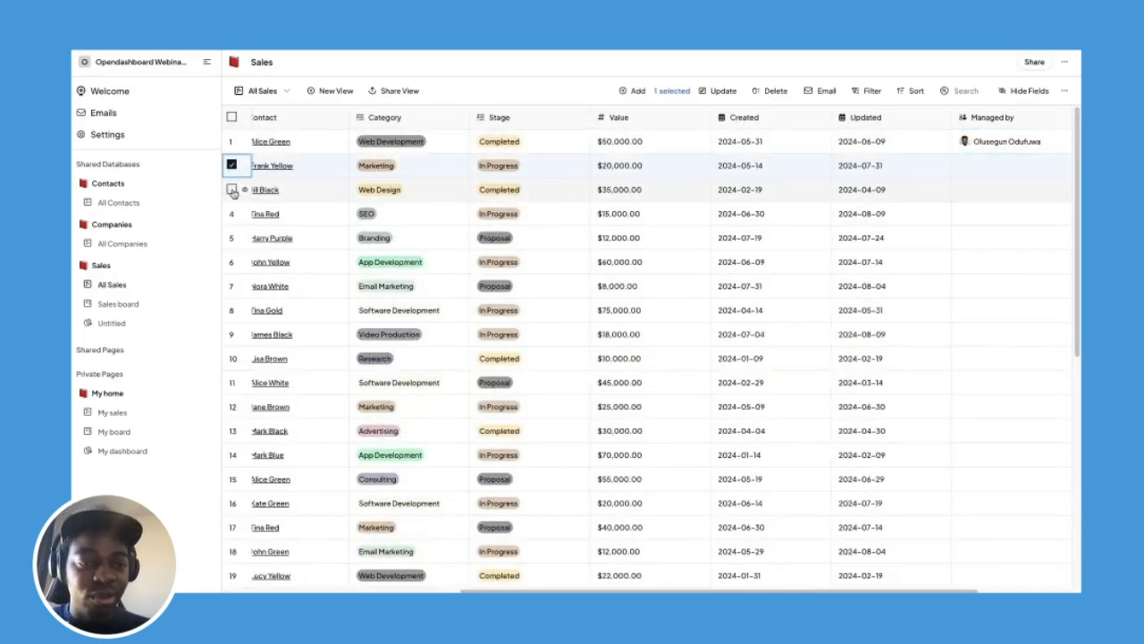
click(232, 190)
click(231, 214)
click(232, 238)
click(231, 262)
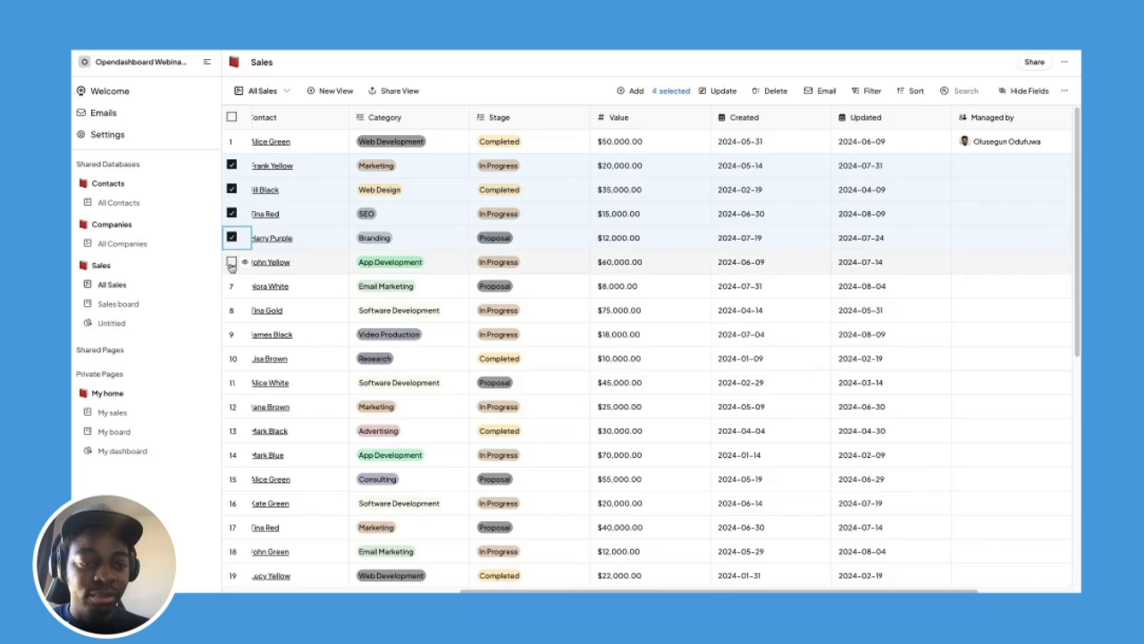
click(231, 286)
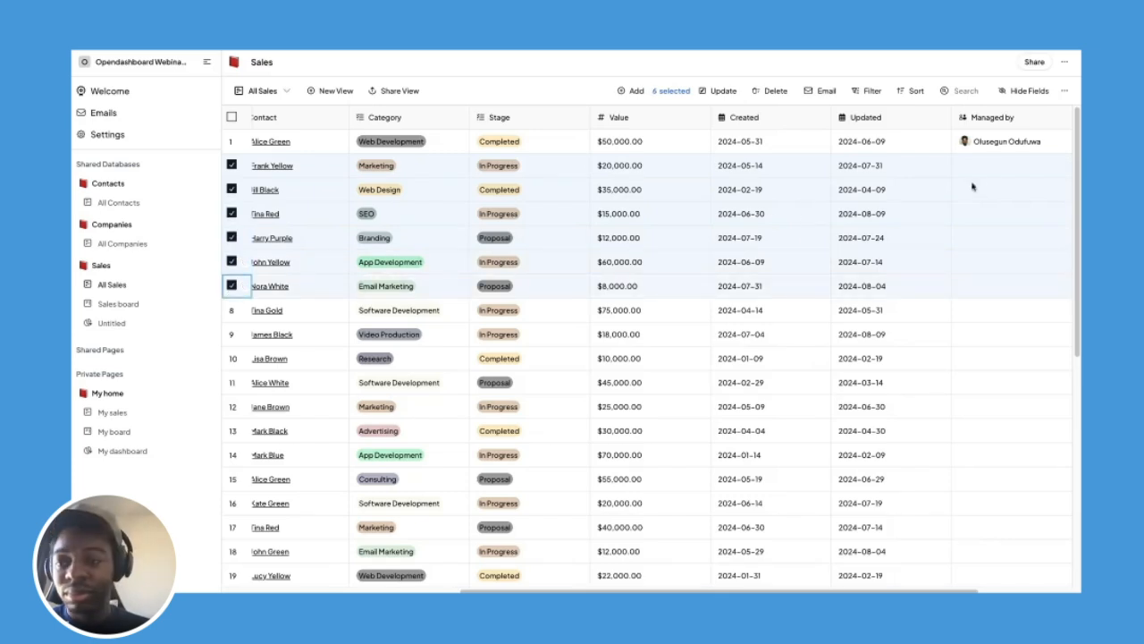
Bulk-set Managed by to the account owner on the six selected records.
click(723, 90)
click(478, 310)
click(441, 335)
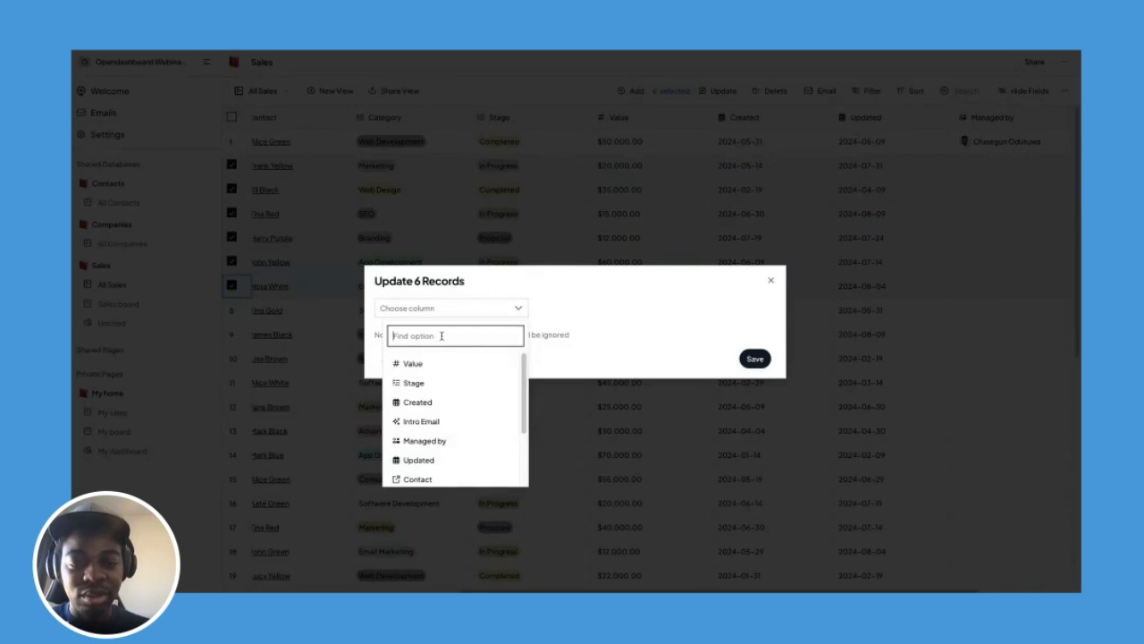
text(ma)
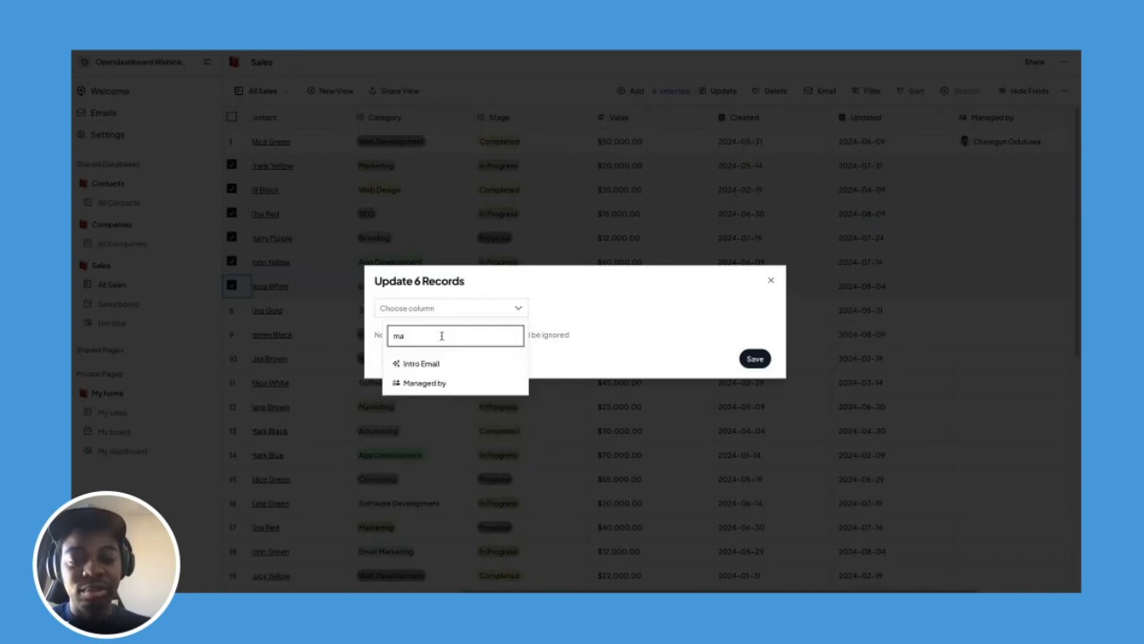
click(462, 382)
click(602, 307)
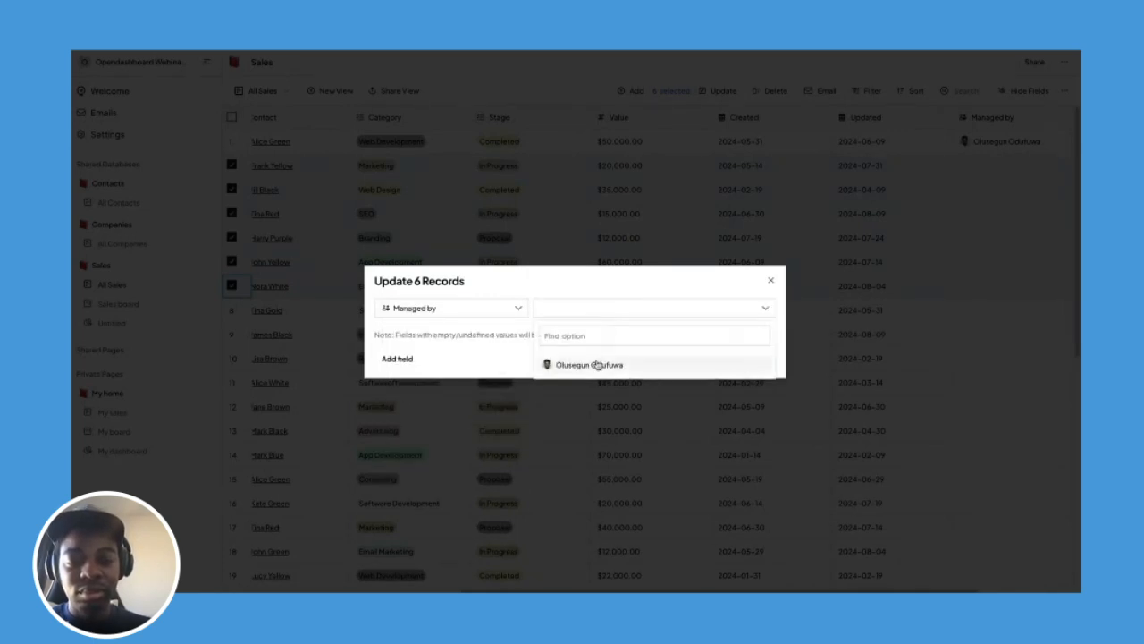
click(572, 364)
click(659, 286)
click(753, 358)
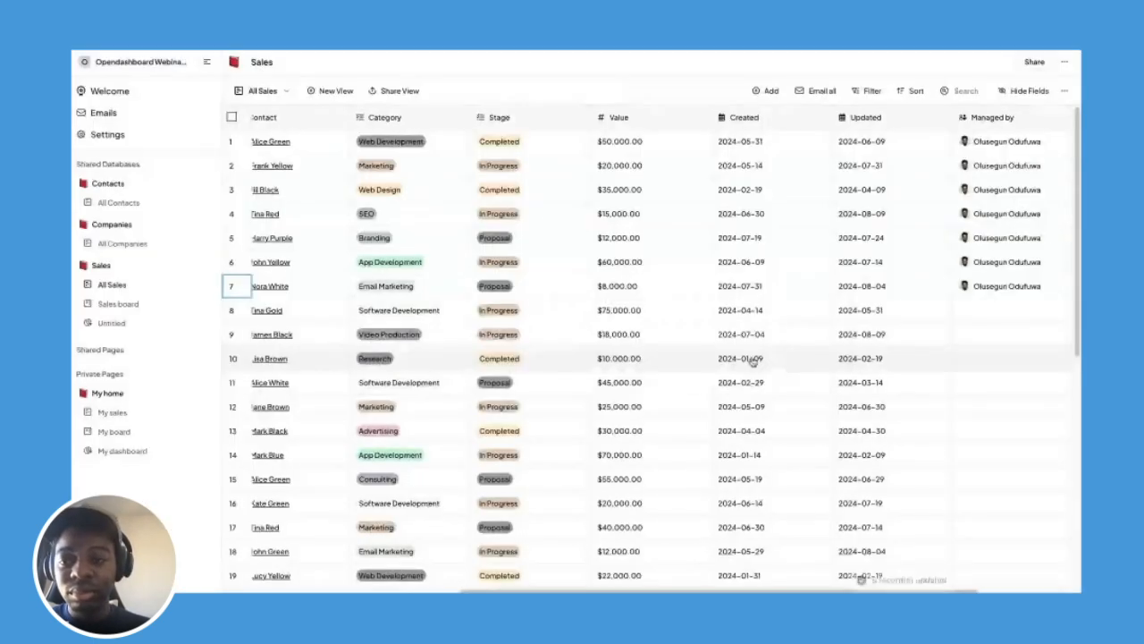
scroll(816, 302, down, 1)
scroll(816, 301, down, 2)
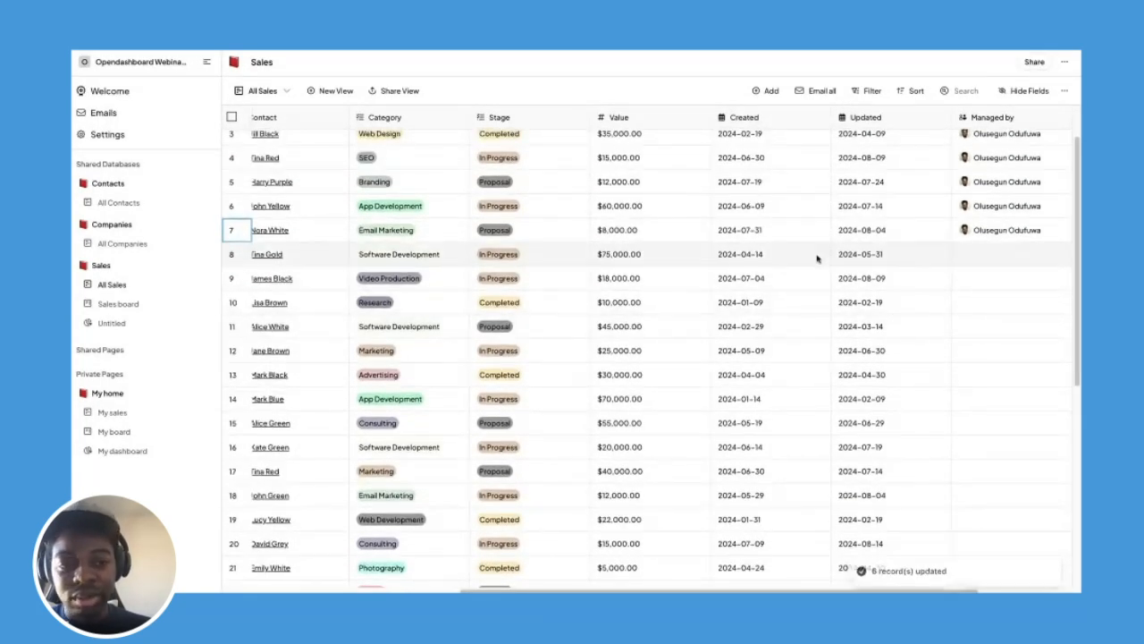
click(100, 415)
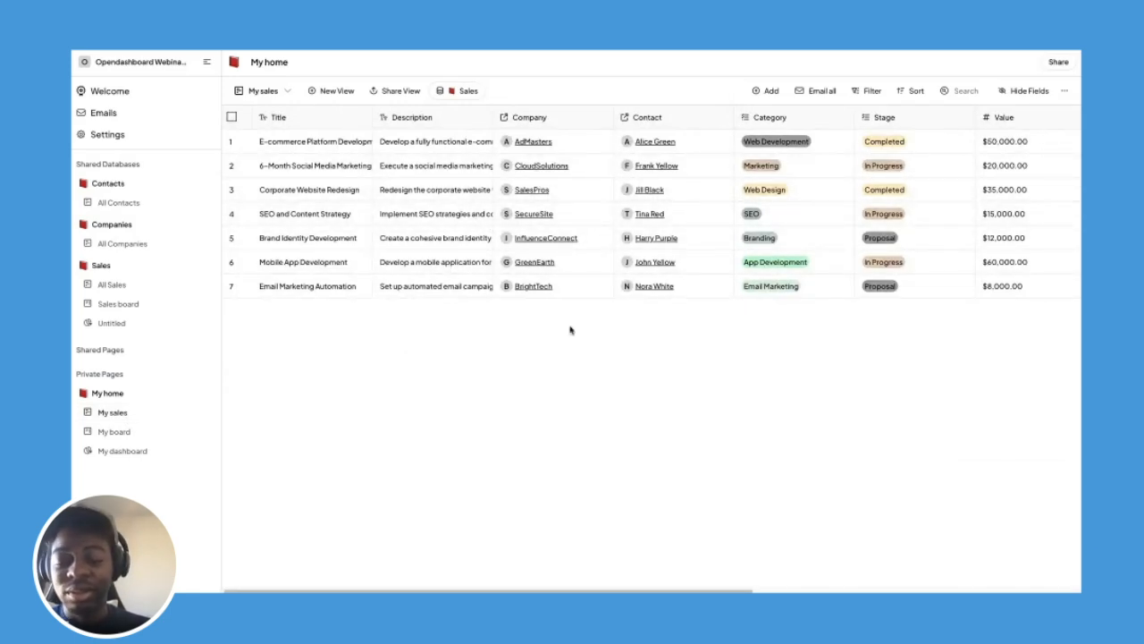
Add a default filter to My board: Managed by contains the workspace user.
click(154, 438)
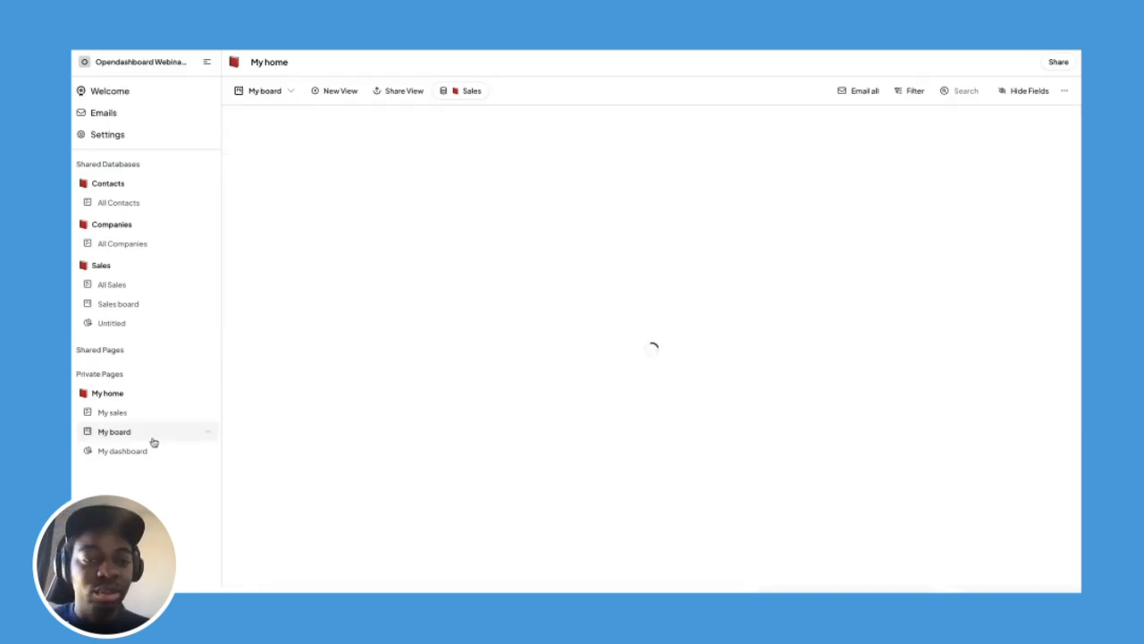
click(1064, 91)
click(973, 141)
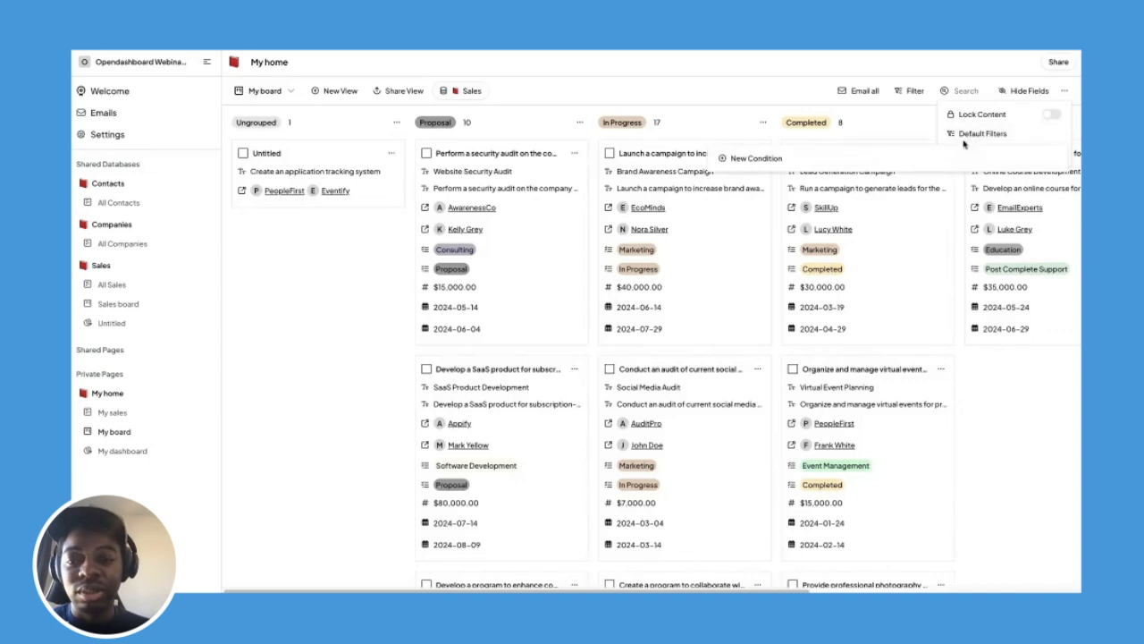
click(779, 164)
click(767, 167)
click(765, 189)
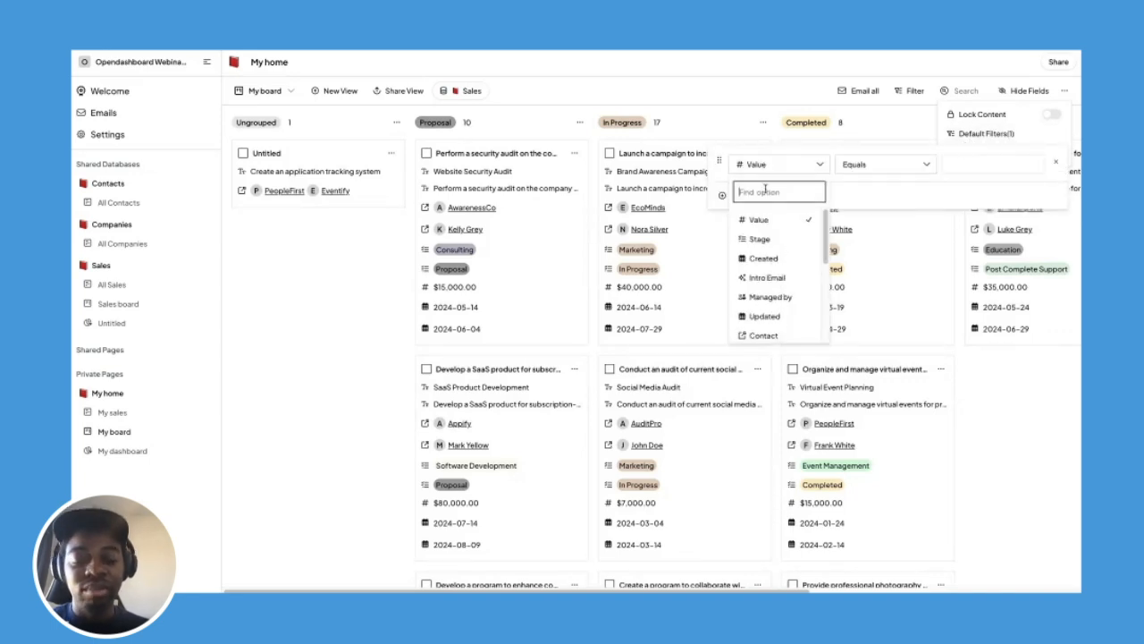
text(mana)
click(771, 219)
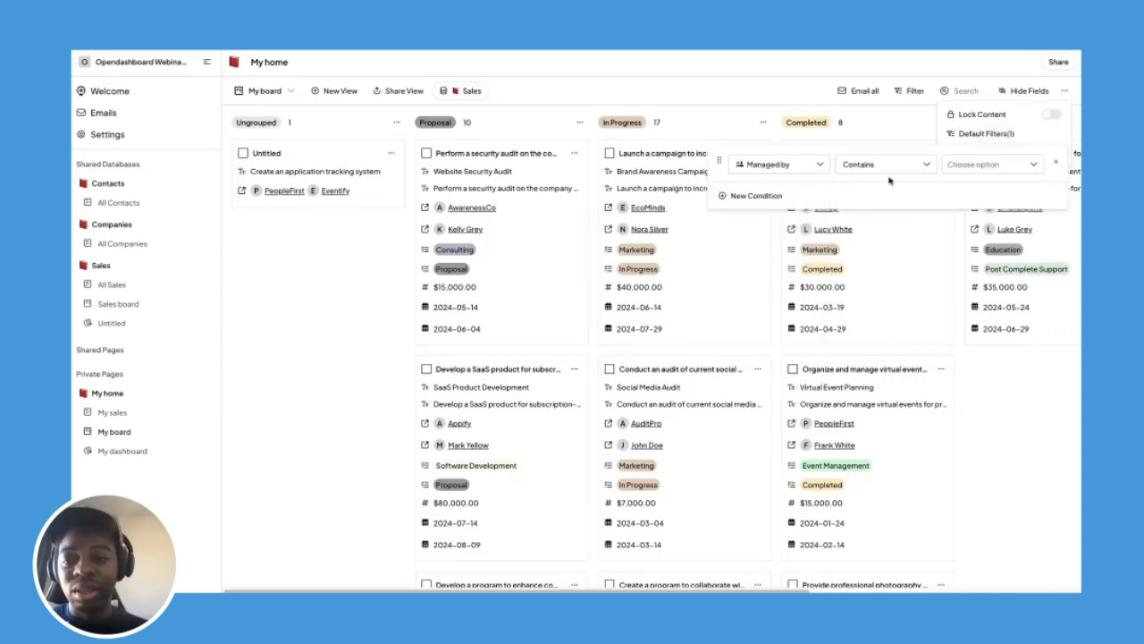
click(953, 169)
click(984, 242)
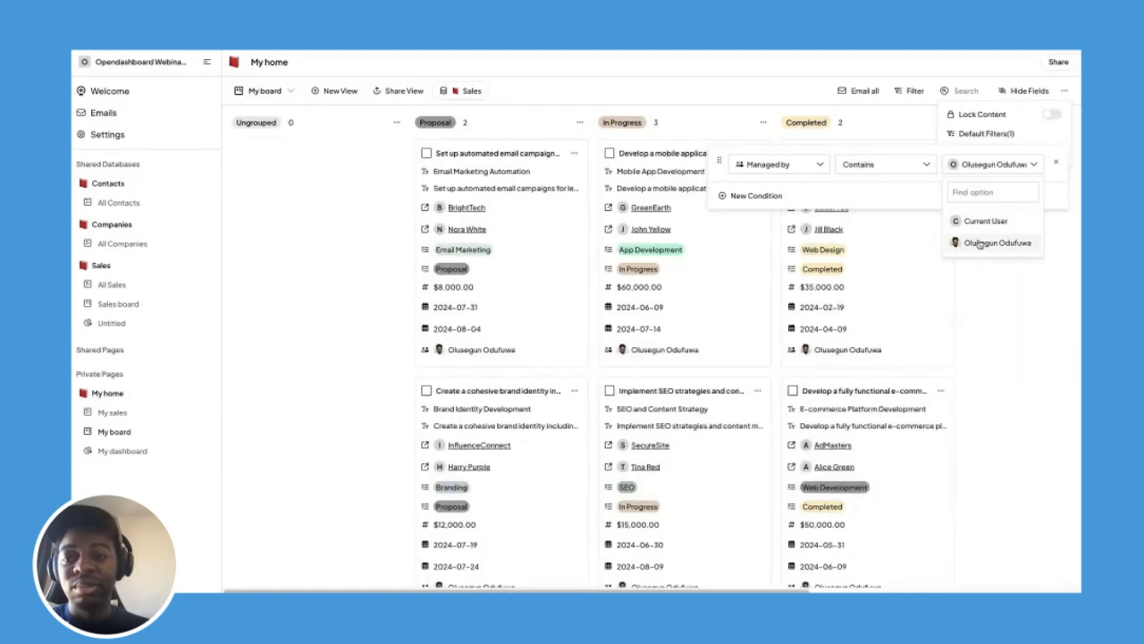
click(739, 78)
click(738, 78)
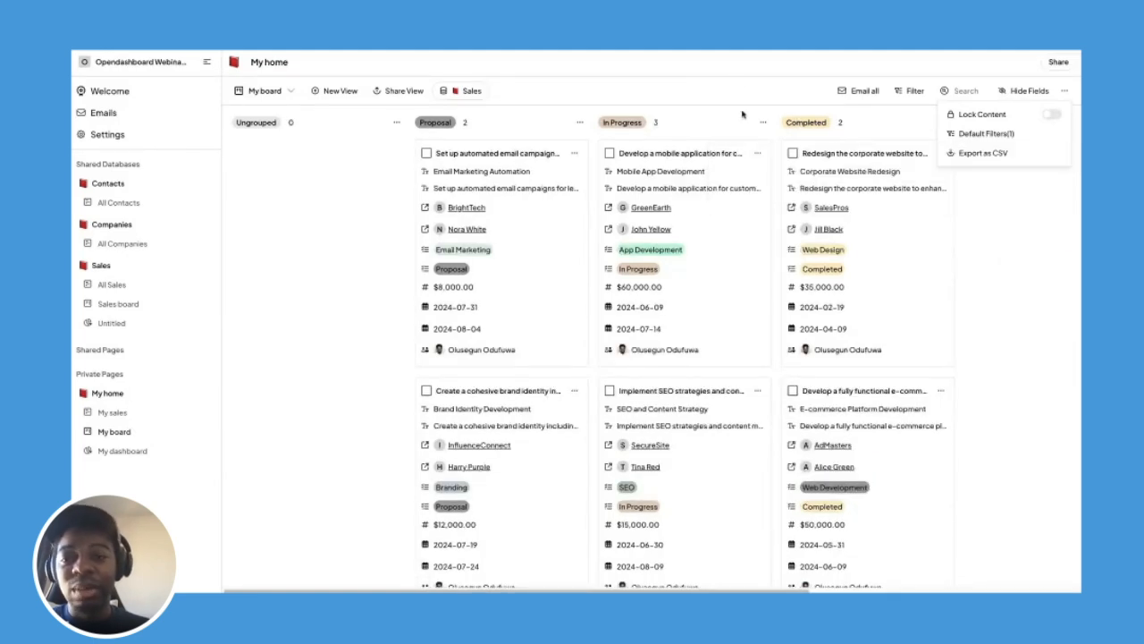
click(737, 91)
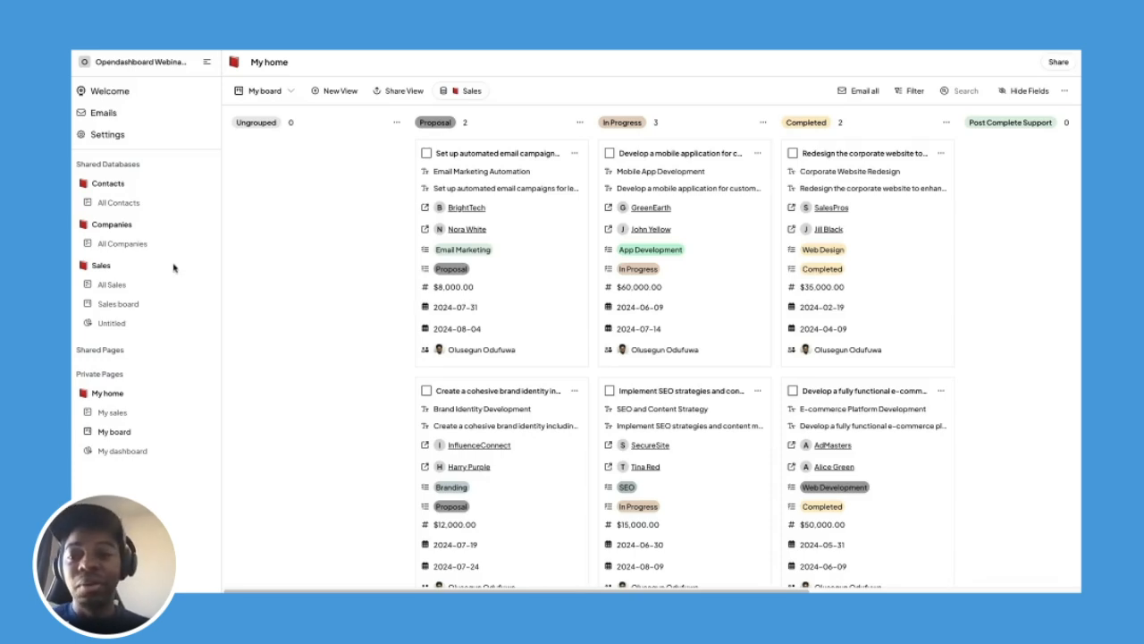
Switch My board's filter value from the named user to Current User.
click(1064, 91)
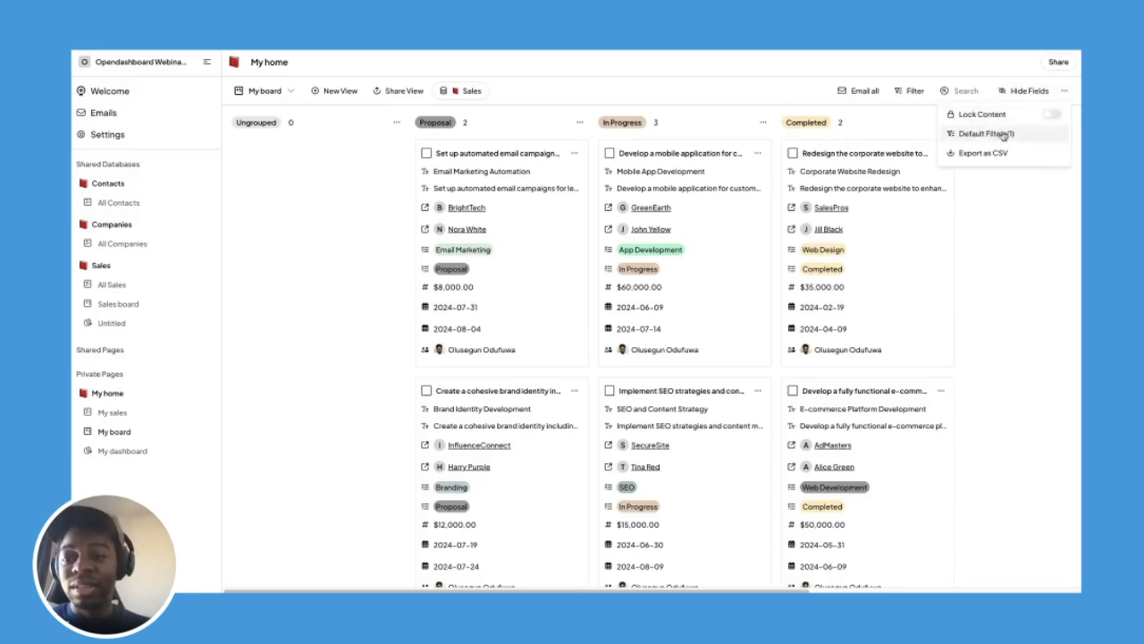
click(1005, 135)
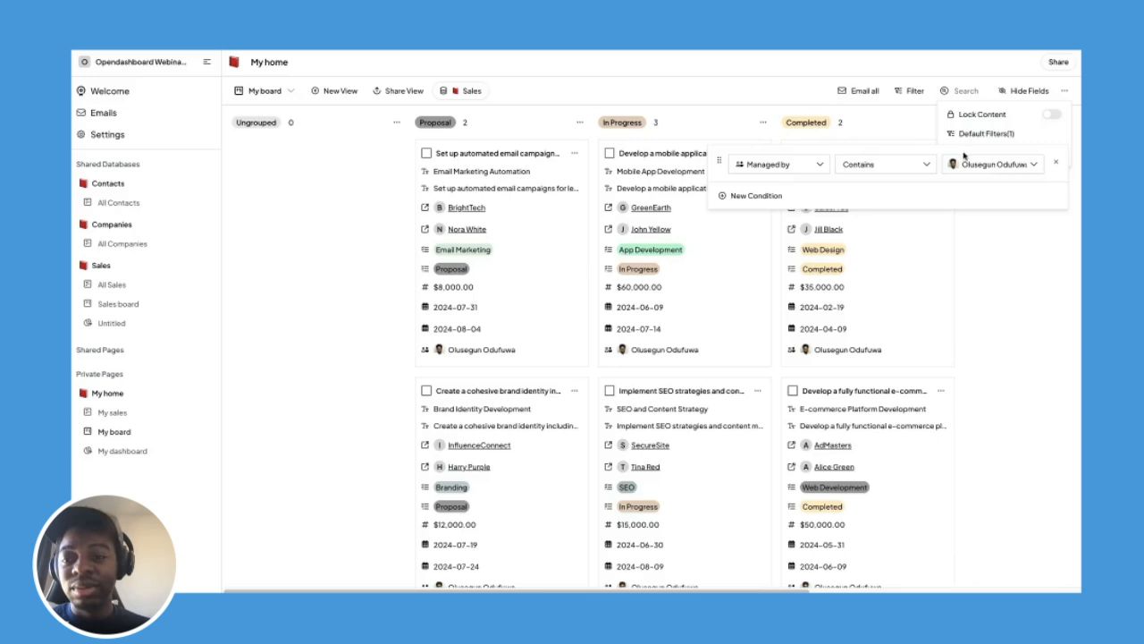
click(972, 165)
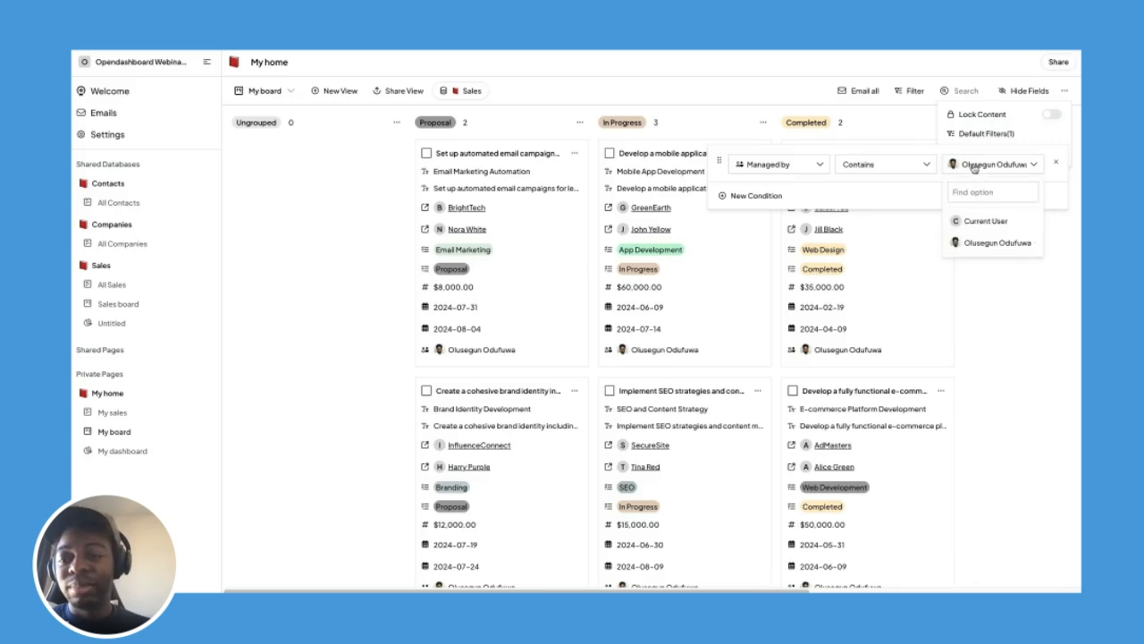
click(988, 221)
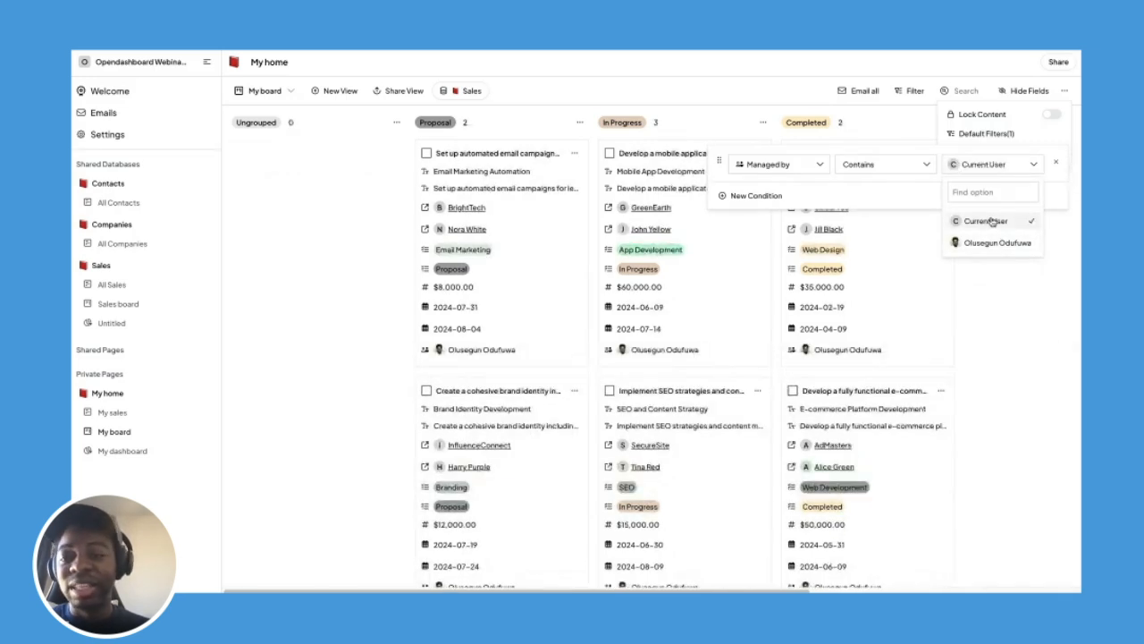
click(788, 88)
click(788, 88)
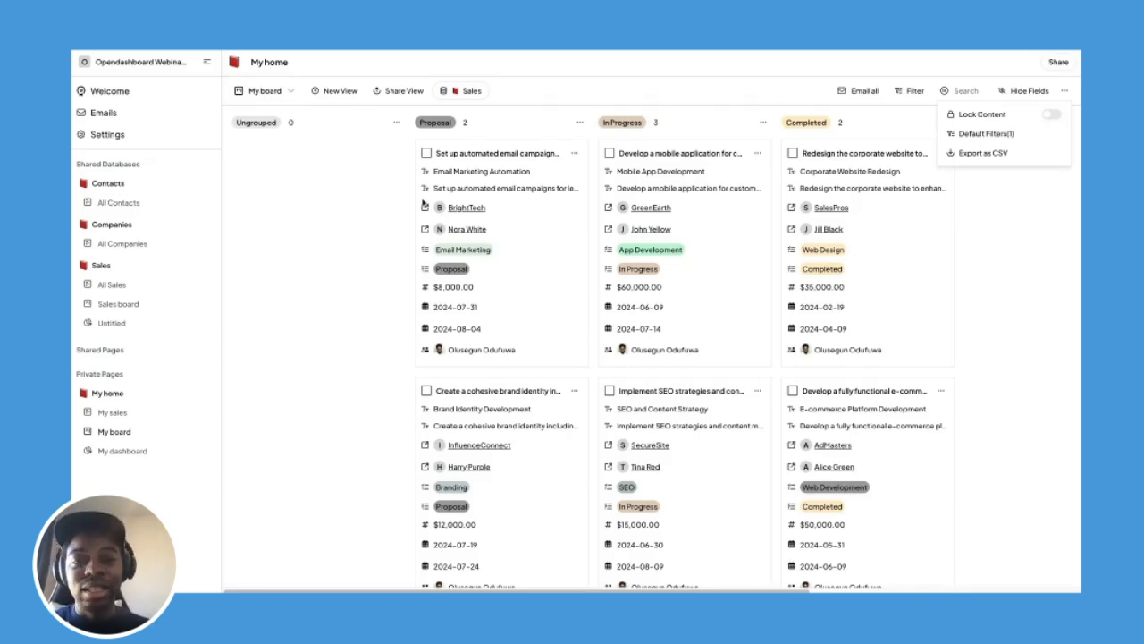
click(300, 225)
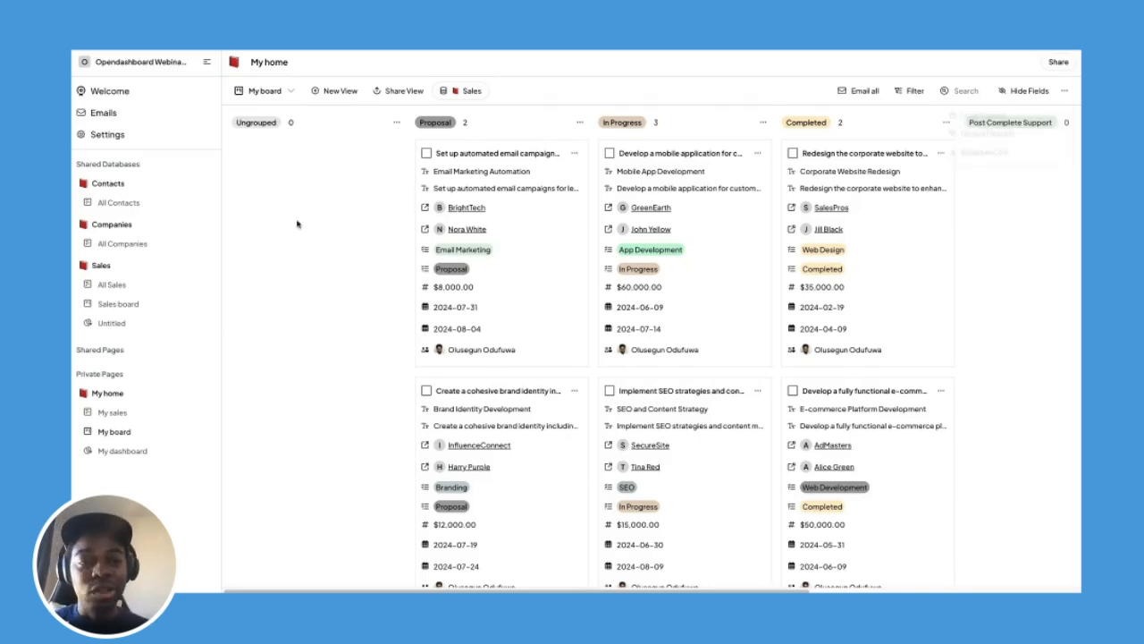
Create a Document view on the Sales database named 'Sales Help & FAQs'.
click(157, 450)
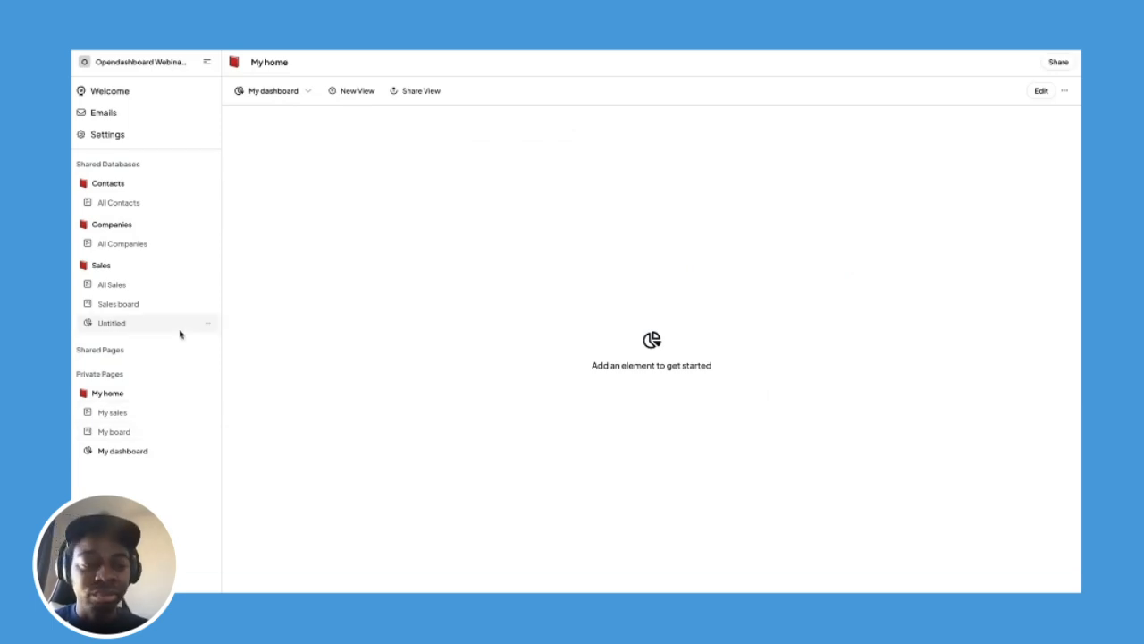
click(152, 286)
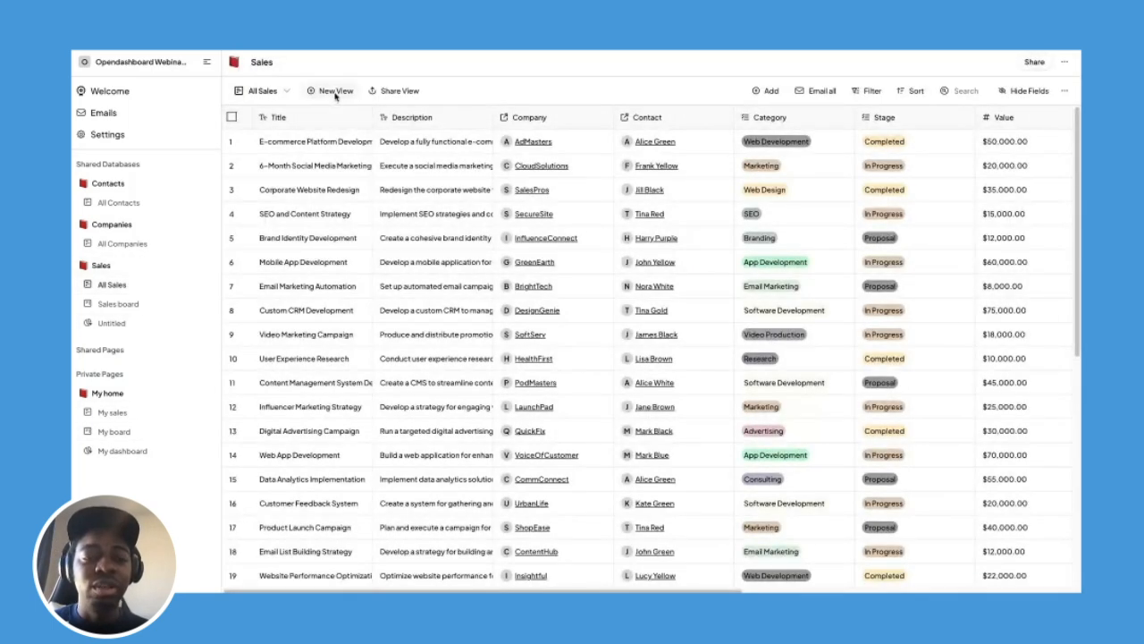
click(337, 90)
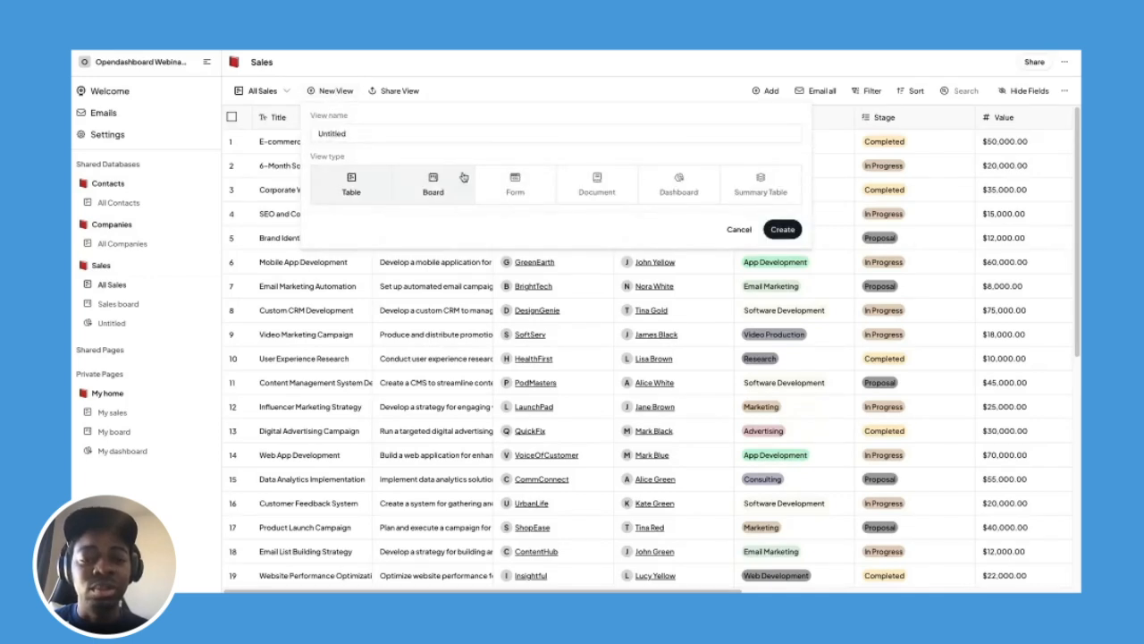
click(597, 183)
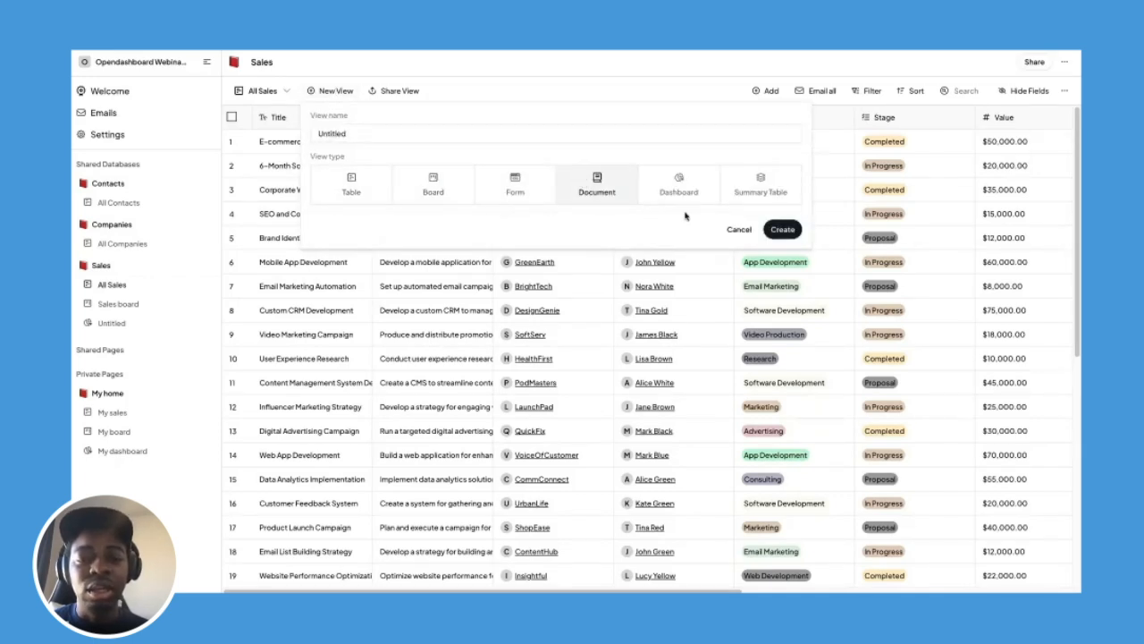
double_click(575, 136)
text(Data)
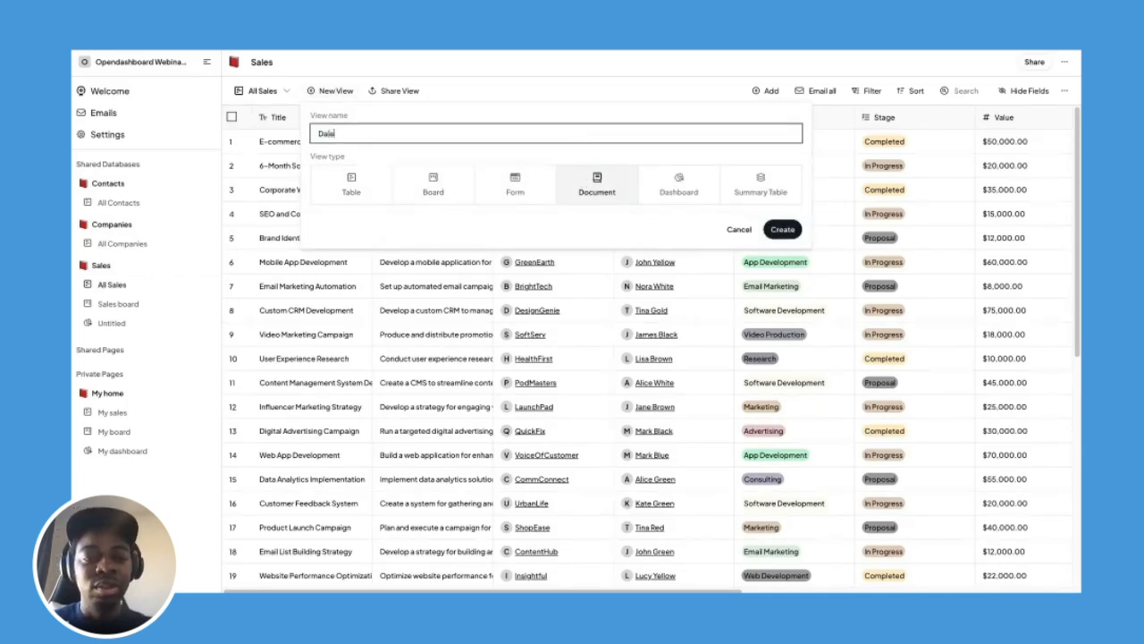
text(s)
key(ctrl+a)
text(S)
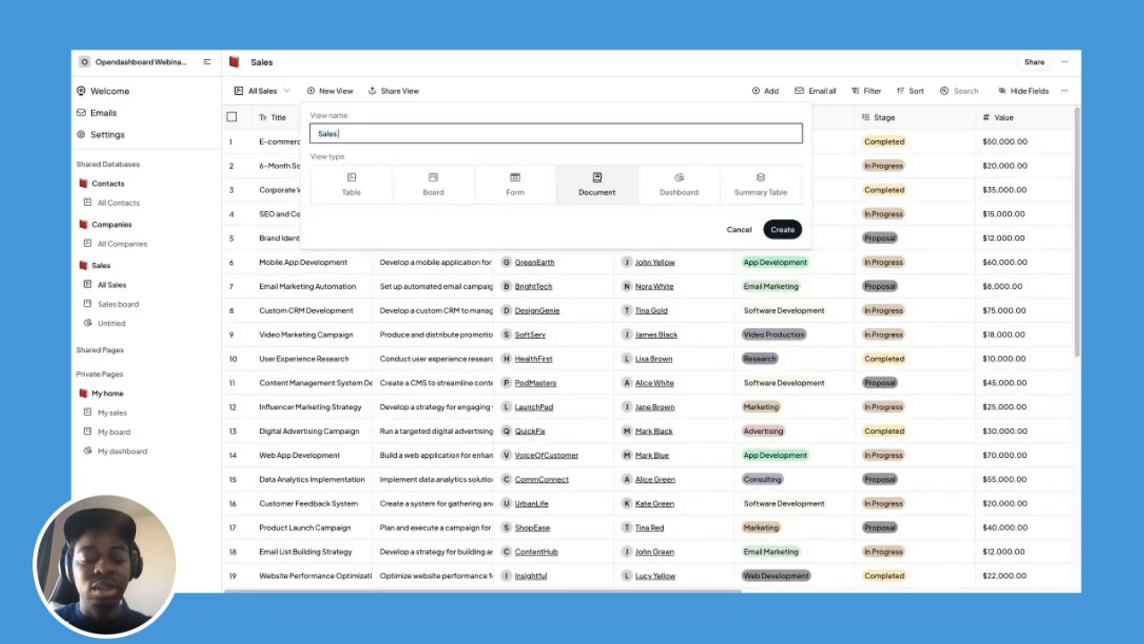
text(ales Help & FQA)
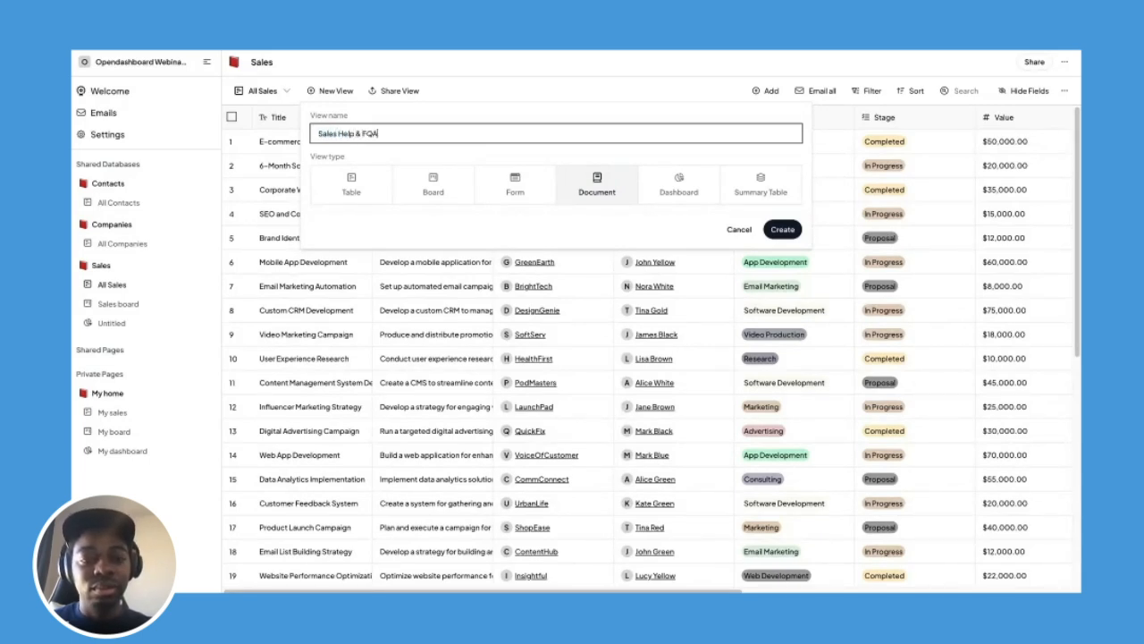
key(BackSpace)
key(BackSpace)
key(BackSpace)
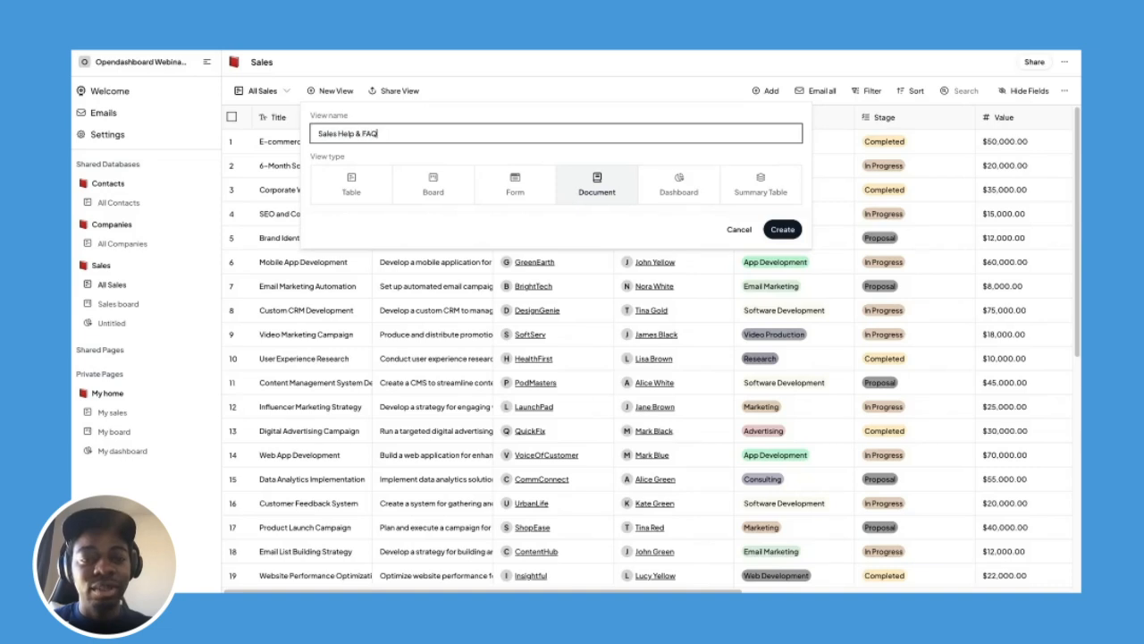
click(782, 230)
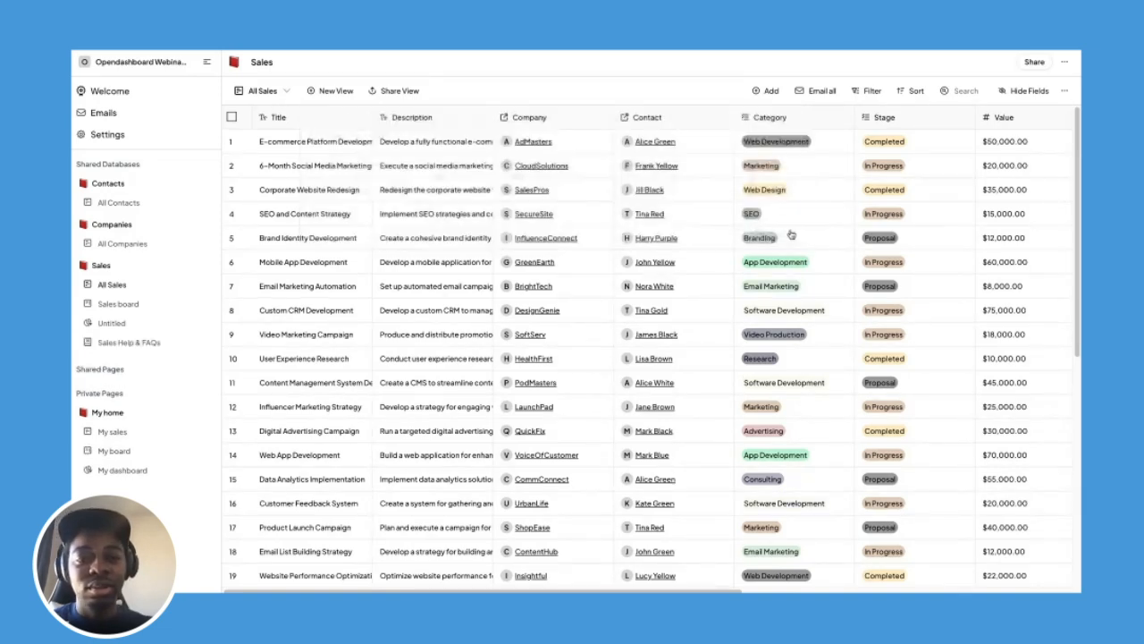
Title the first page 'FAQs' and add a second page titled 'How to use'.
click(439, 144)
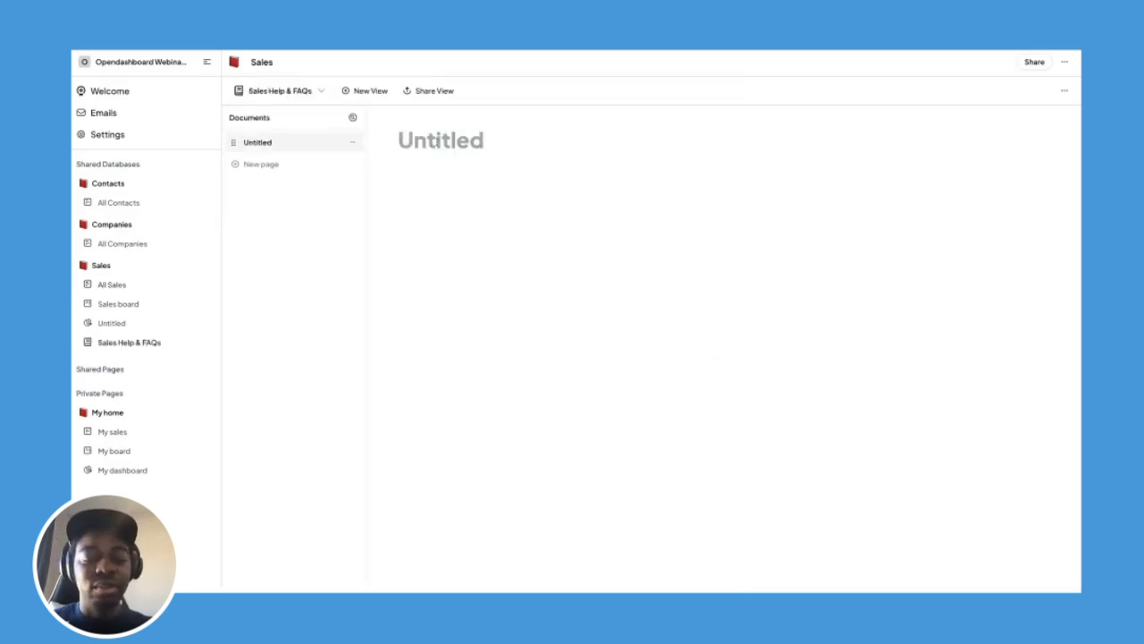
text(FAQs)
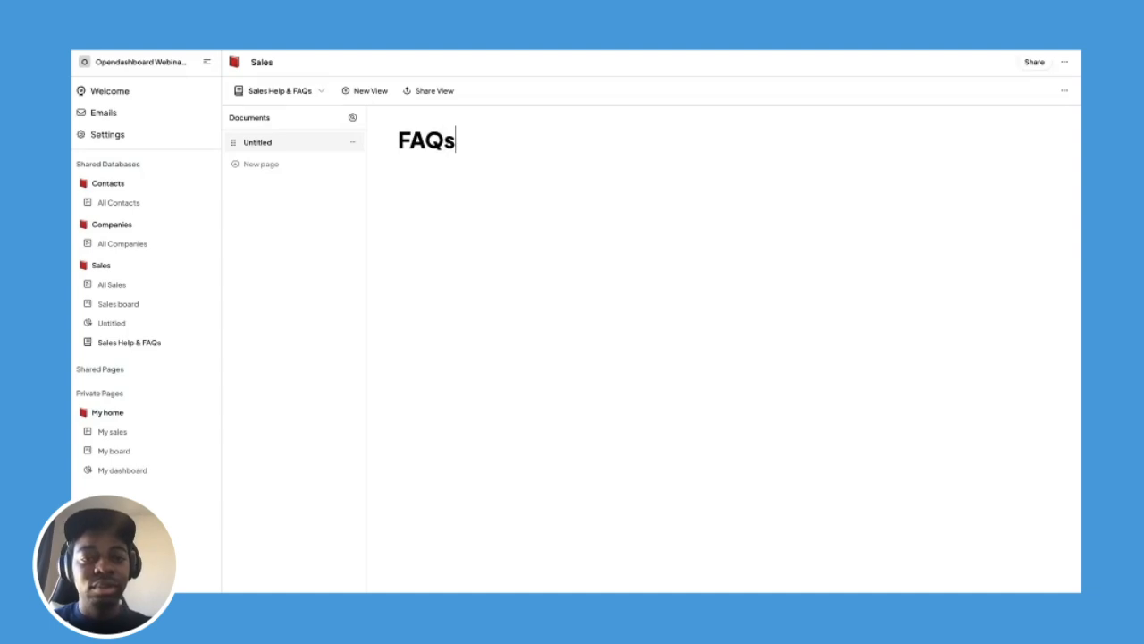
click(261, 164)
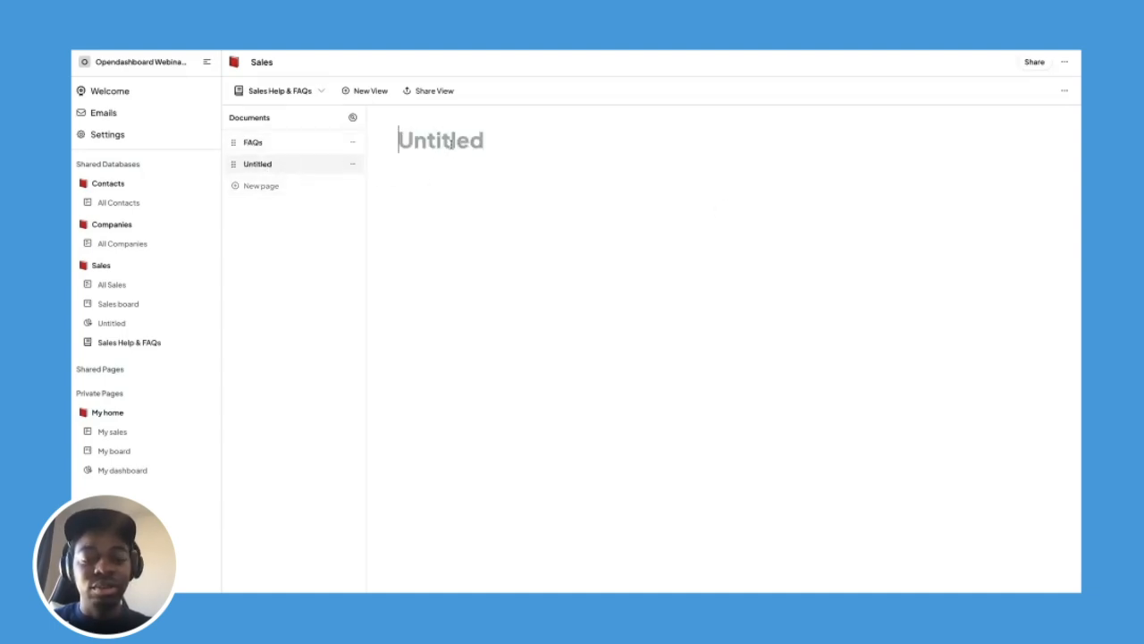
text(How to use)
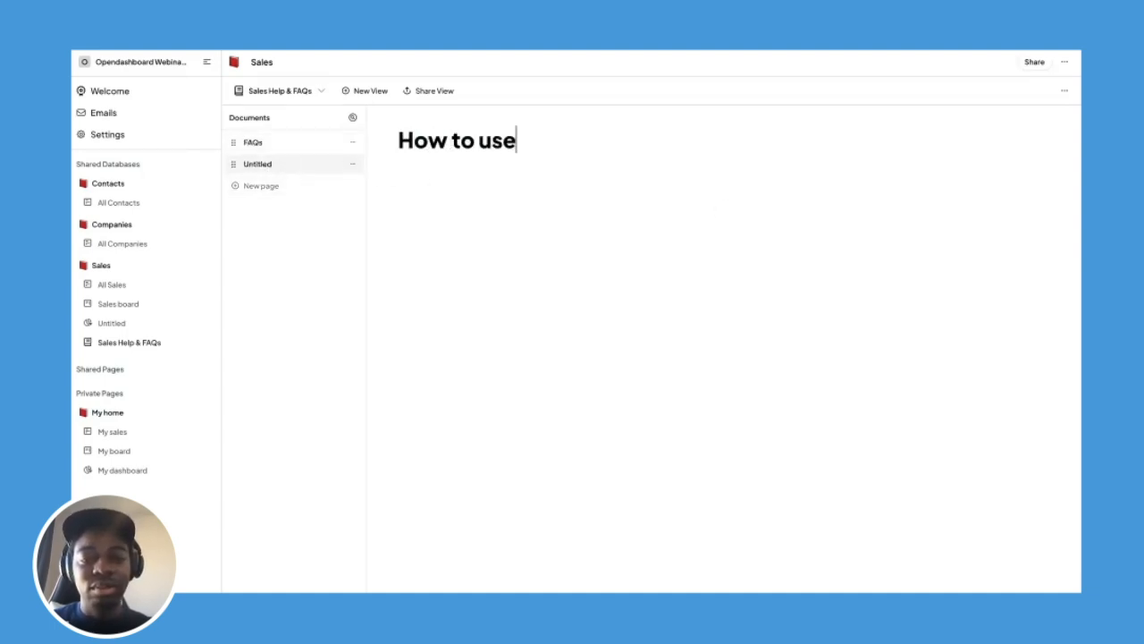
click(455, 182)
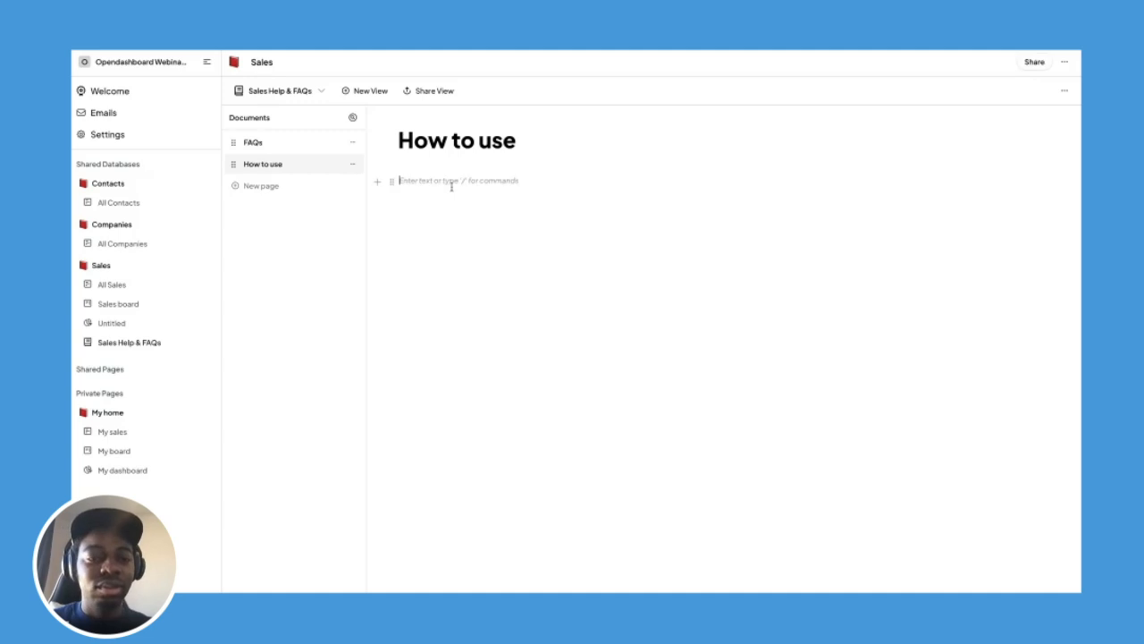
Add a third page titled 'Sales Script'.
click(286, 185)
text(Sales)
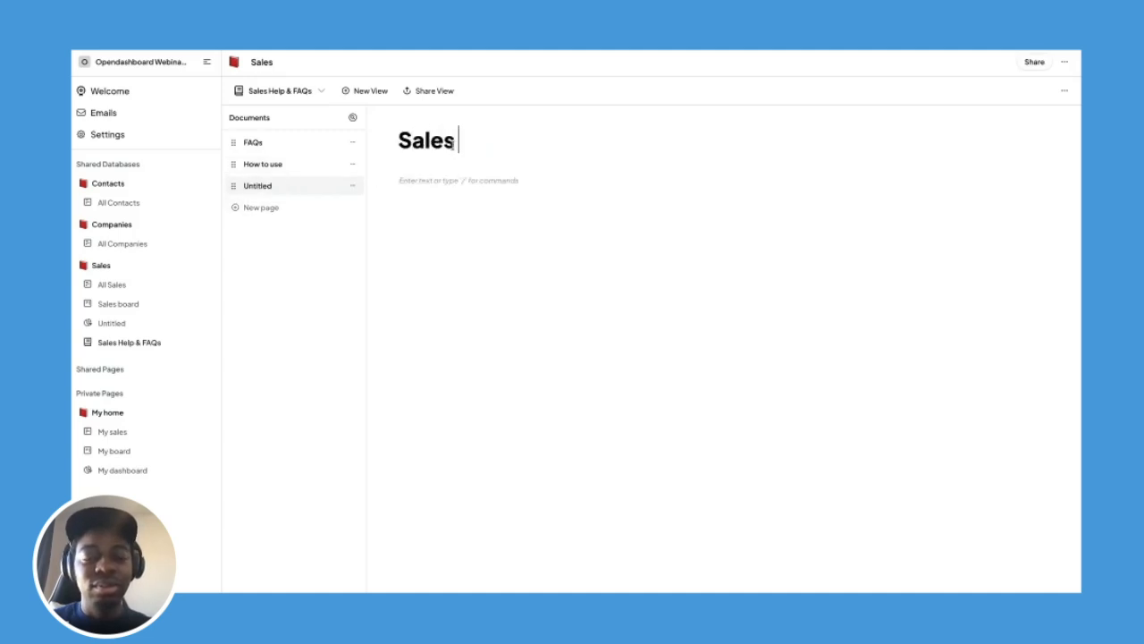
text( Sri)
key(BackSpace)
key(BackSpace)
text(ci)
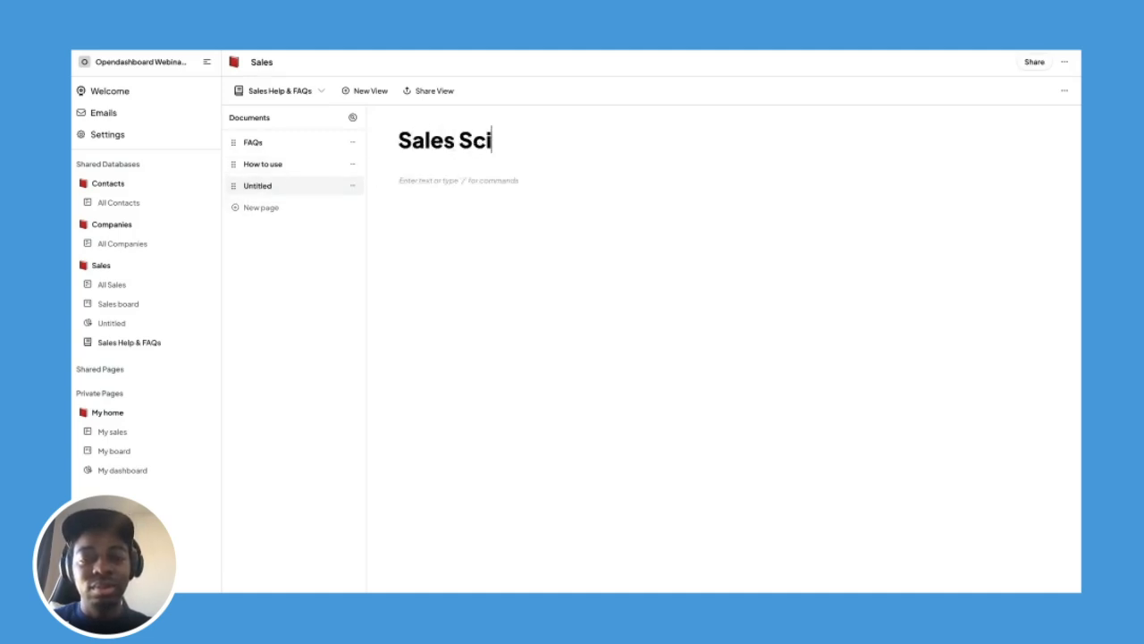
key(BackSpace)
text(ript)
click(479, 180)
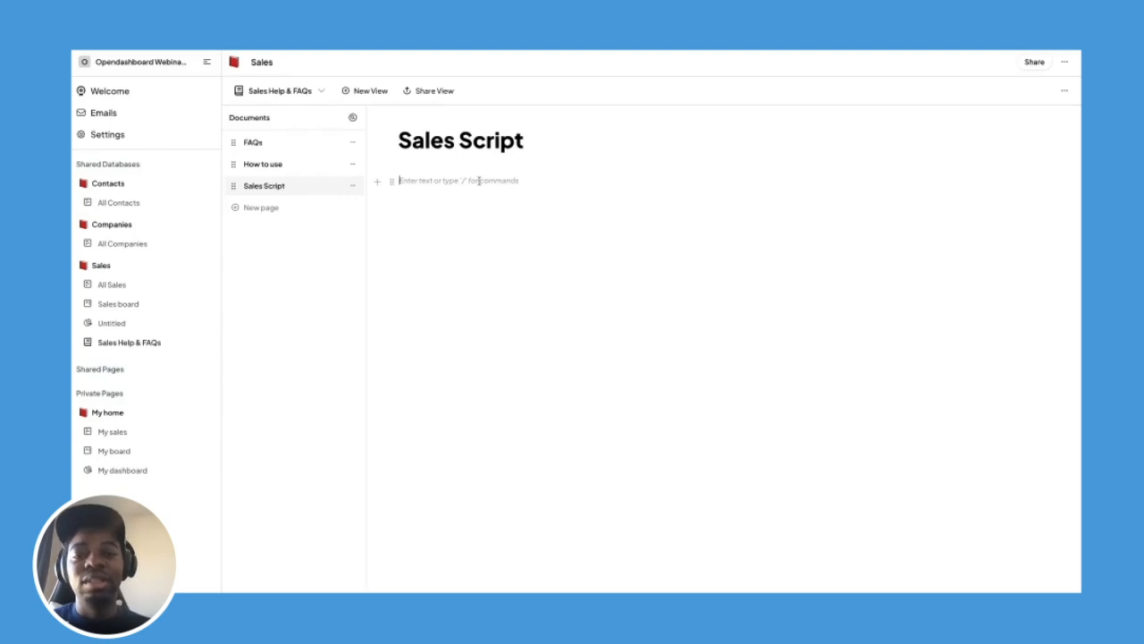